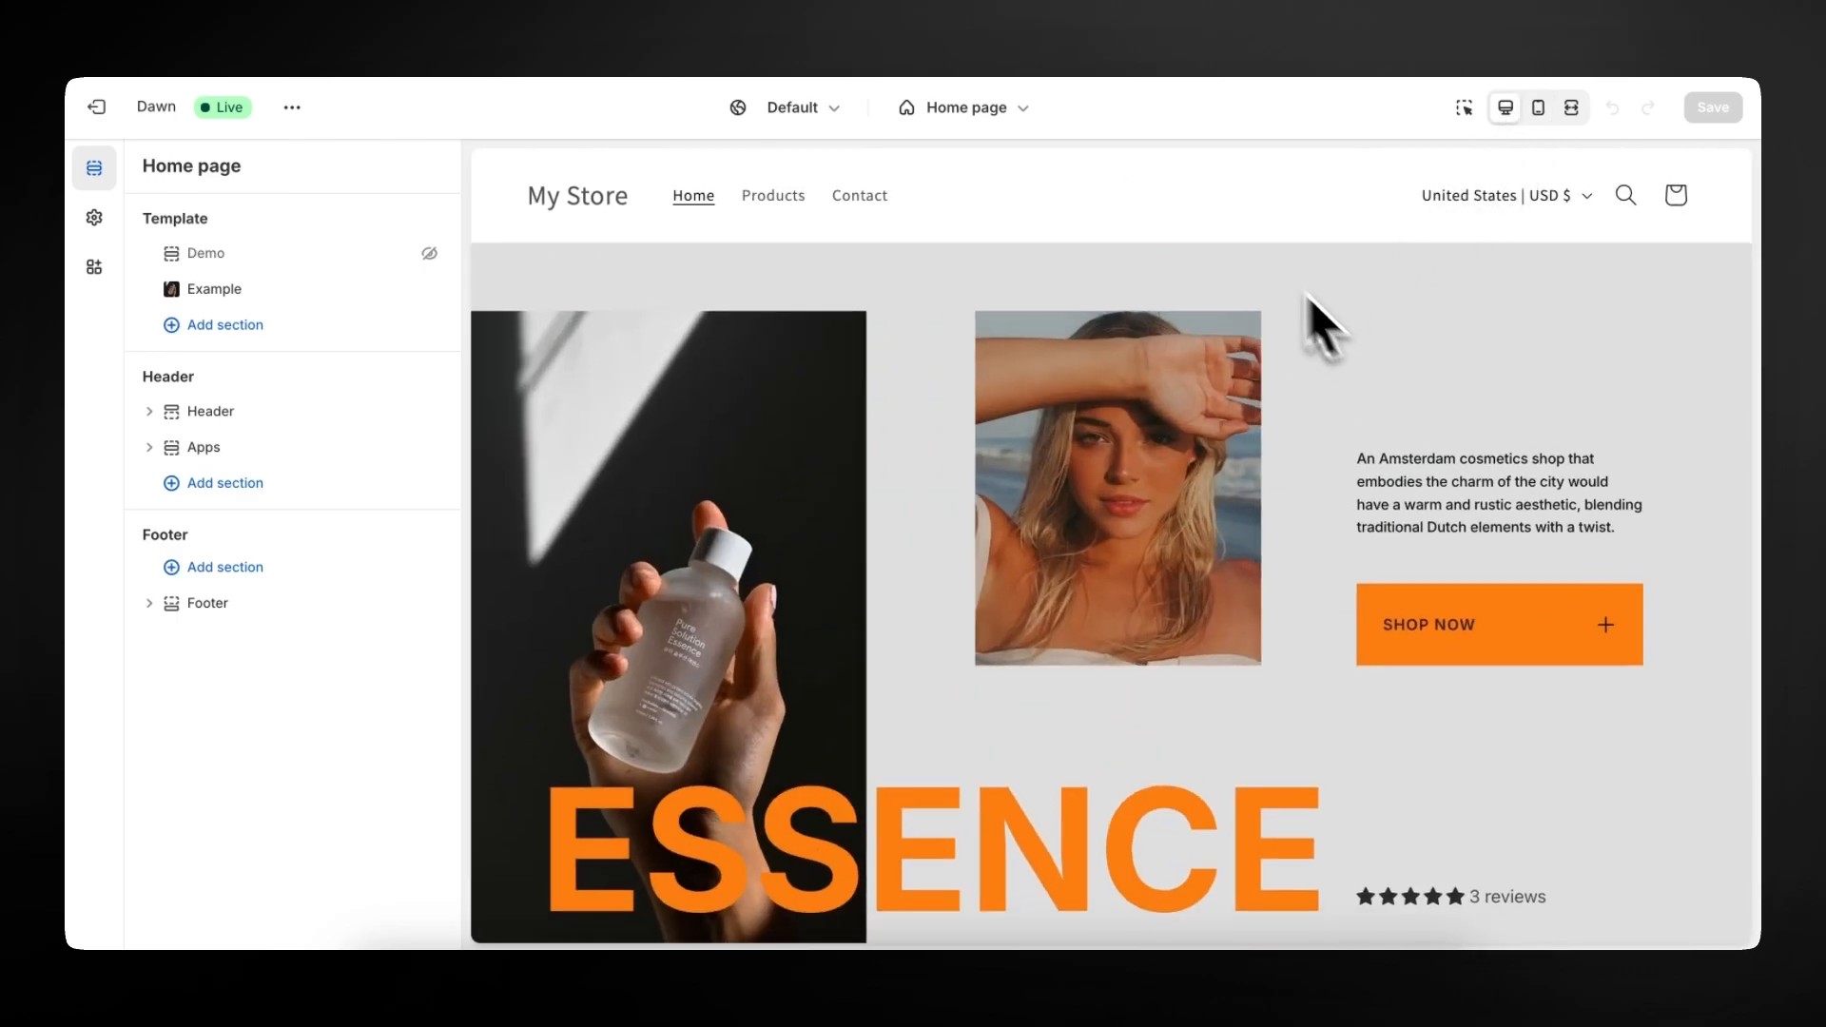
Switch to the Figma design and add a layout grid to the 1280 × 720 hero frame.
{"action": "left_click", "coordinate": [1124, 17]}
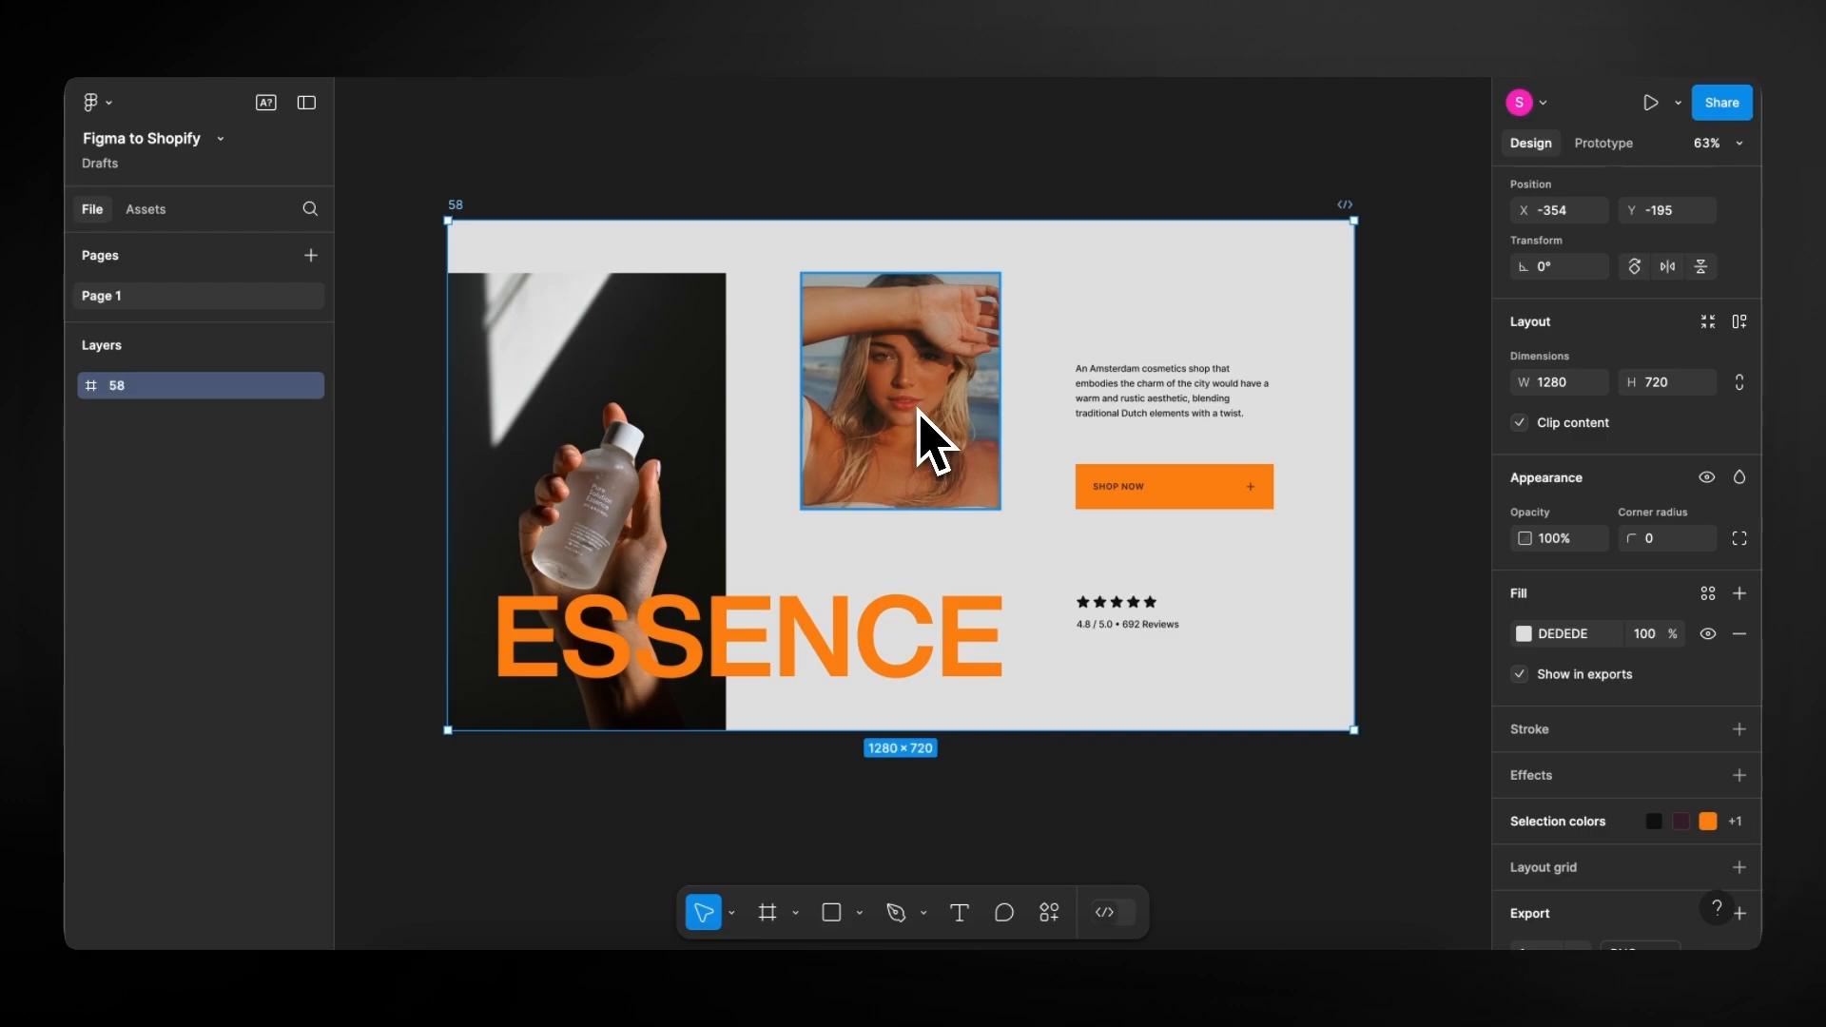
{"action": "scroll", "coordinate": [1598, 559], "scroll_direction": "down", "scroll_amount": 3}
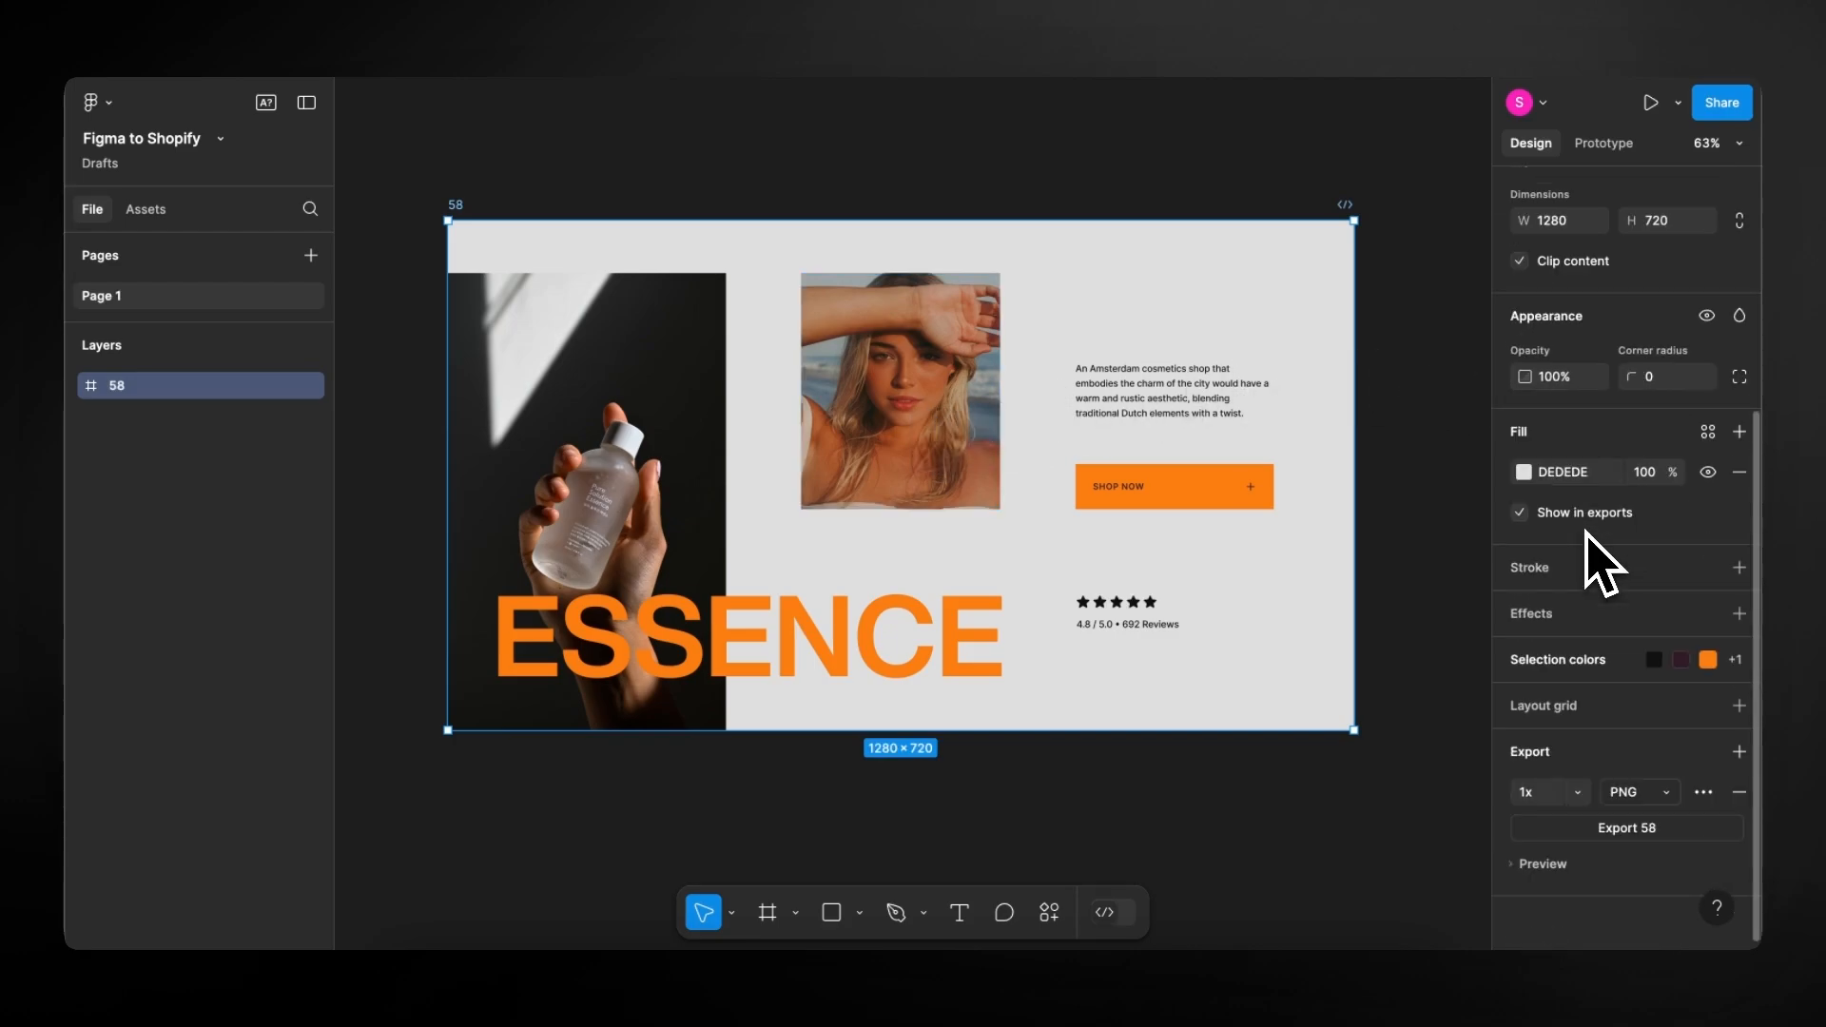
{"action": "left_click", "coordinate": [1612, 704]}
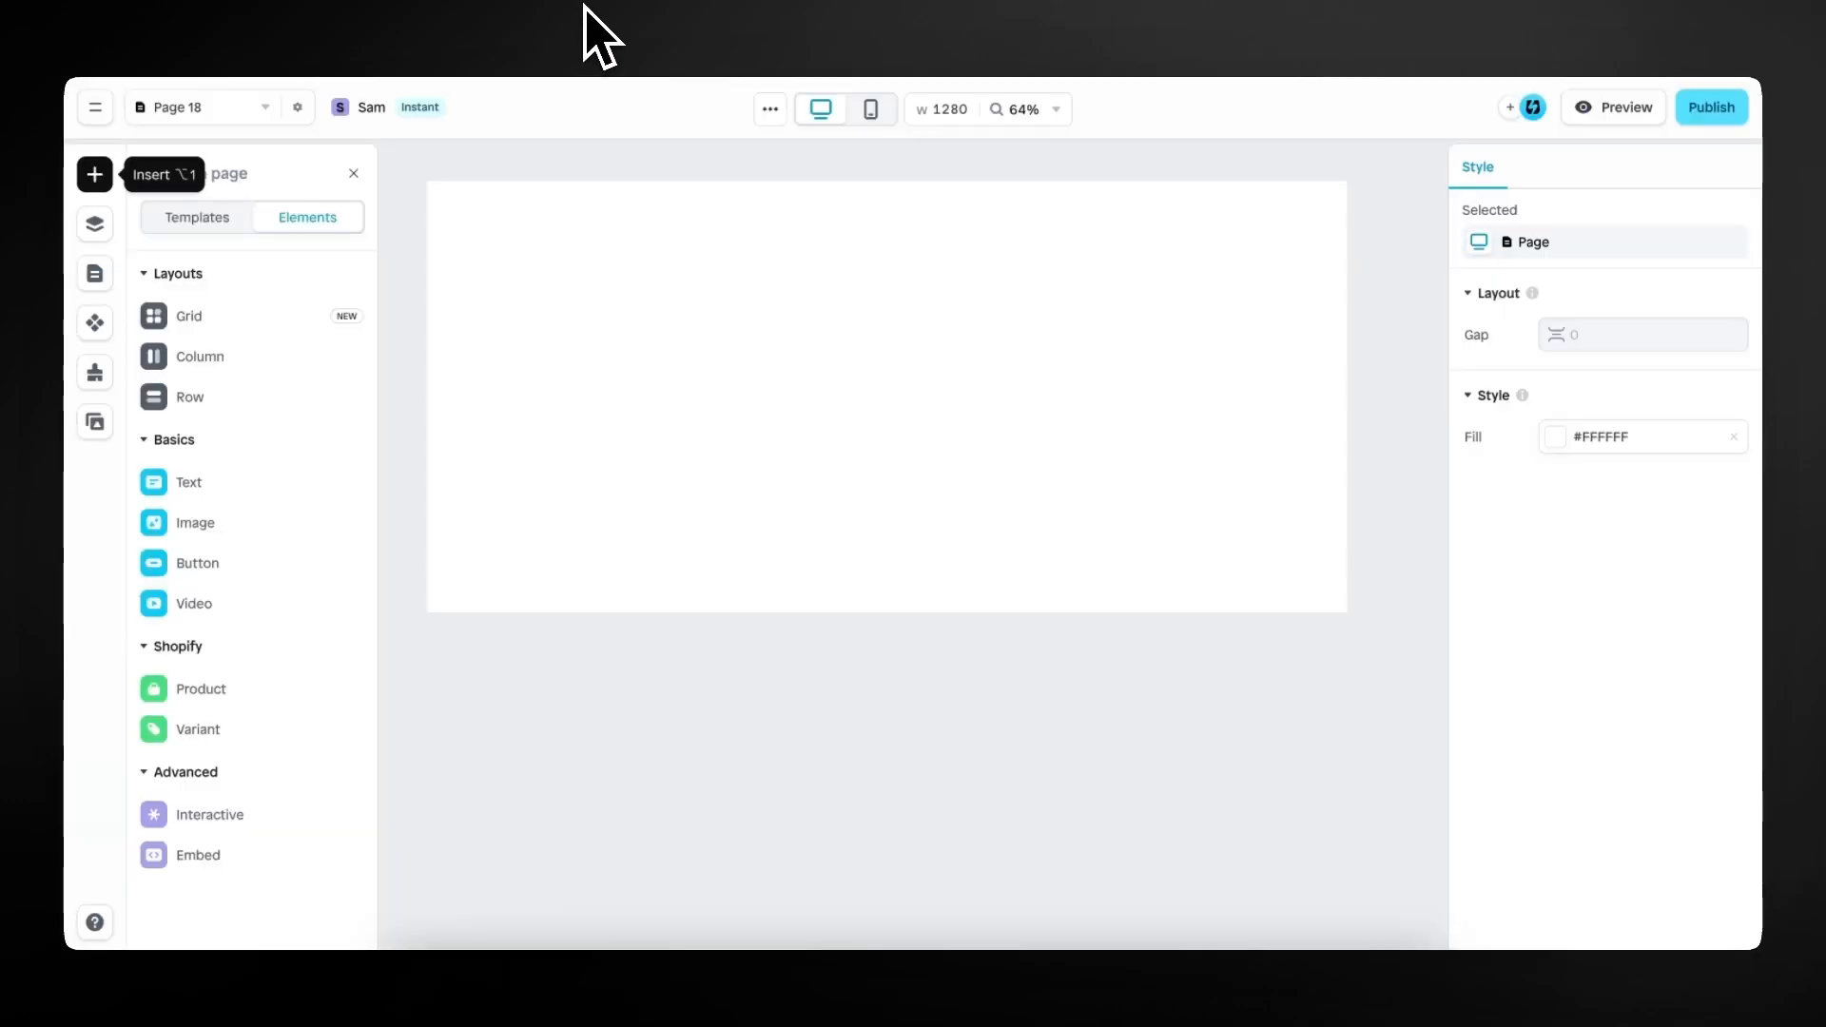
{"action": "mouse_move", "coordinate": [259, 326]}
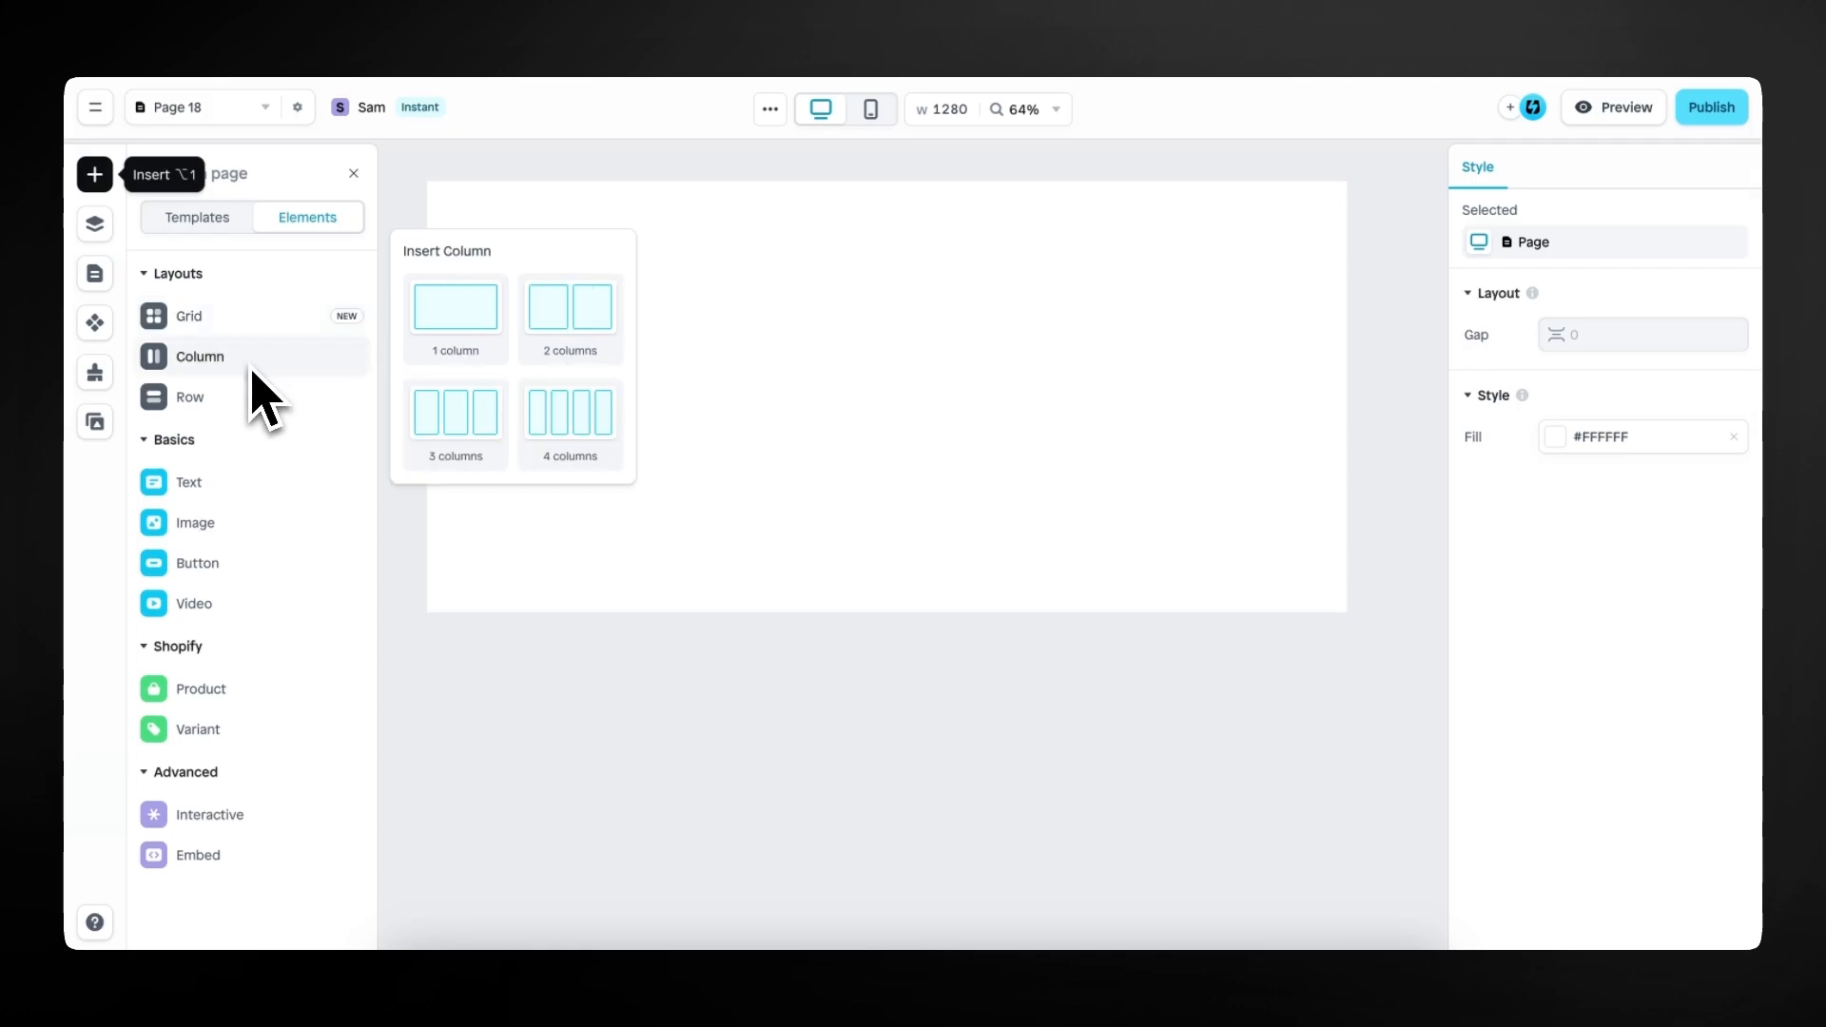
{"action": "mouse_move", "coordinate": [248, 395]}
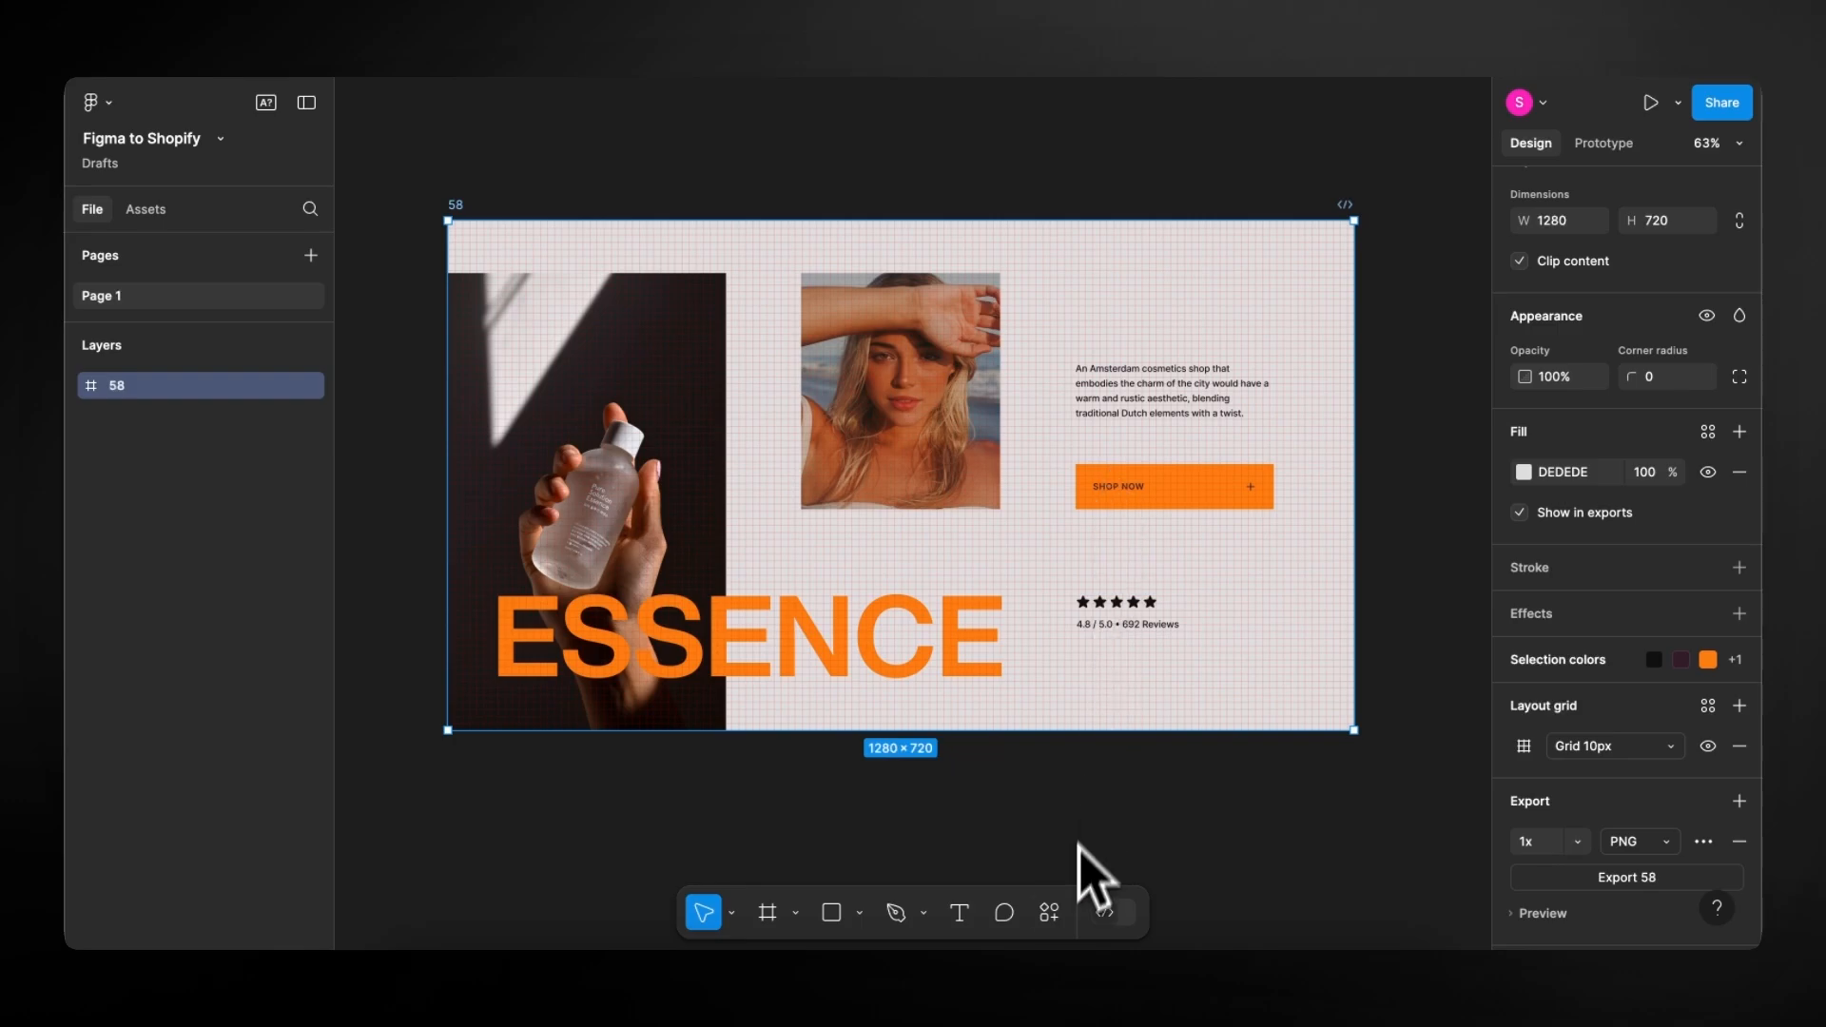
Run the Figma to Shopify with Instant plugin and copy the design of the selected hero frame.
{"action": "left_click", "coordinate": [1050, 916]}
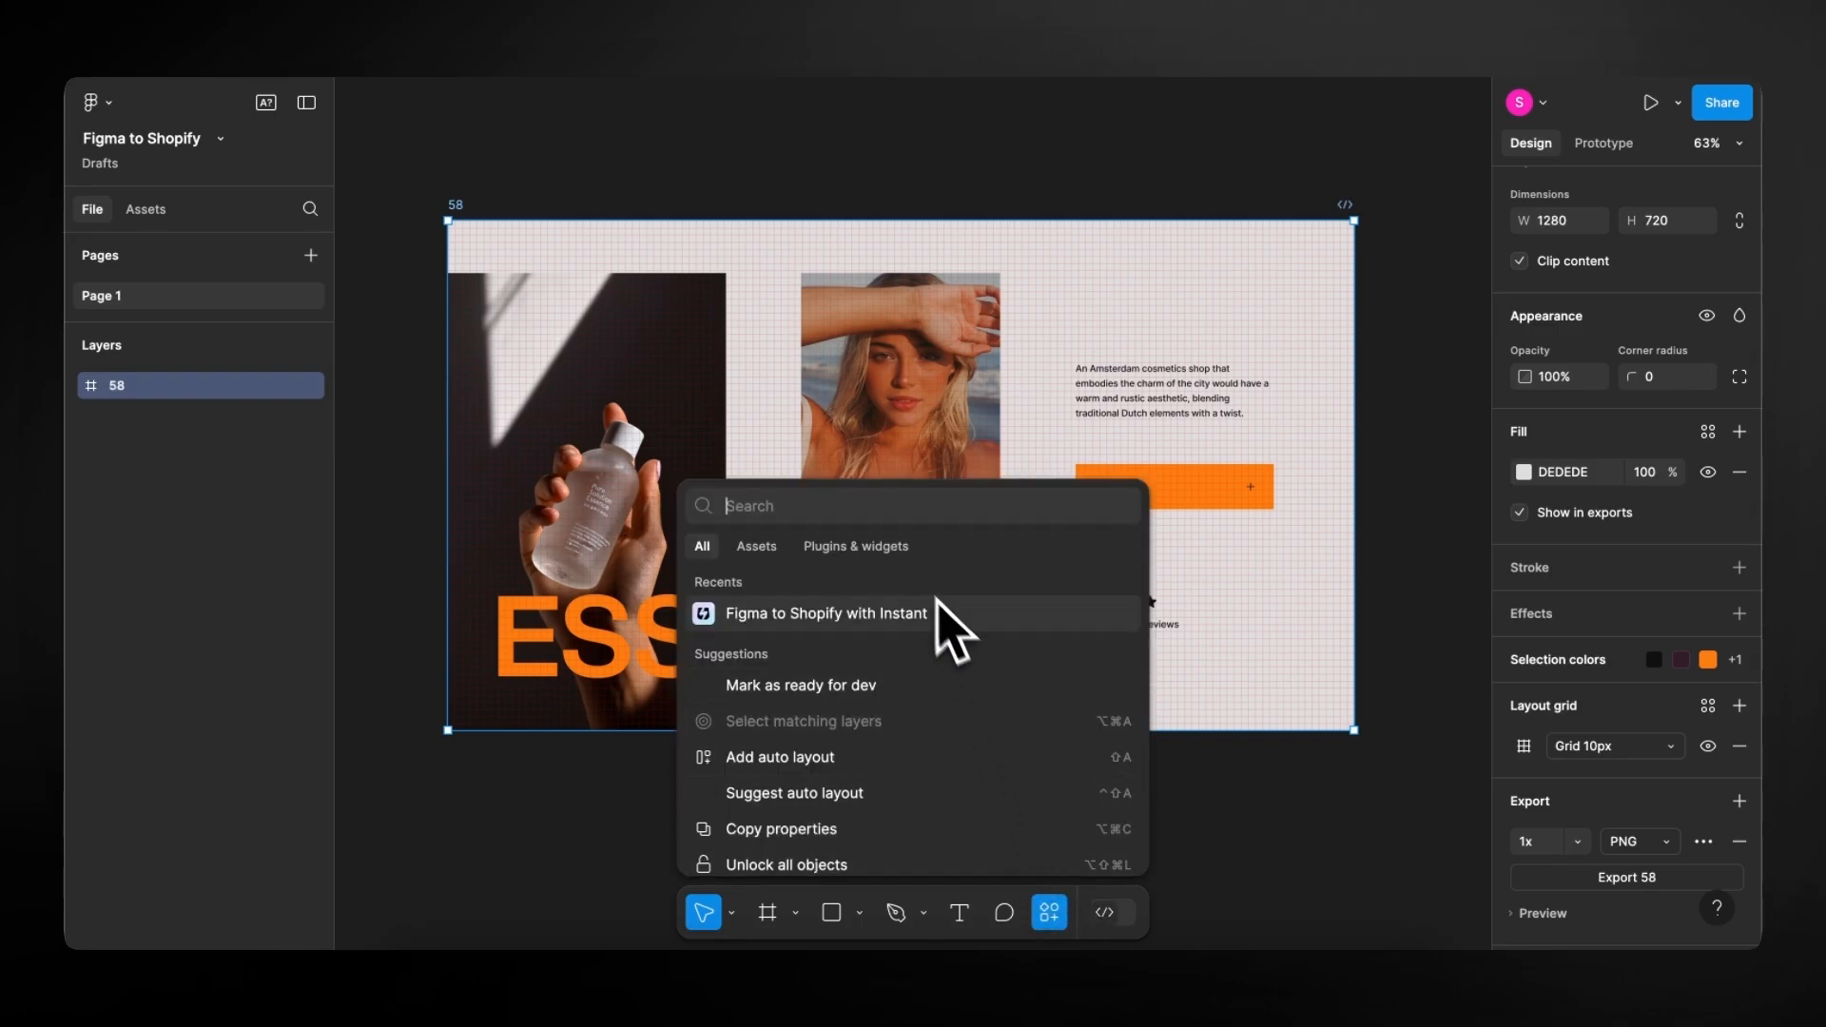
{"action": "left_click", "coordinate": [898, 551]}
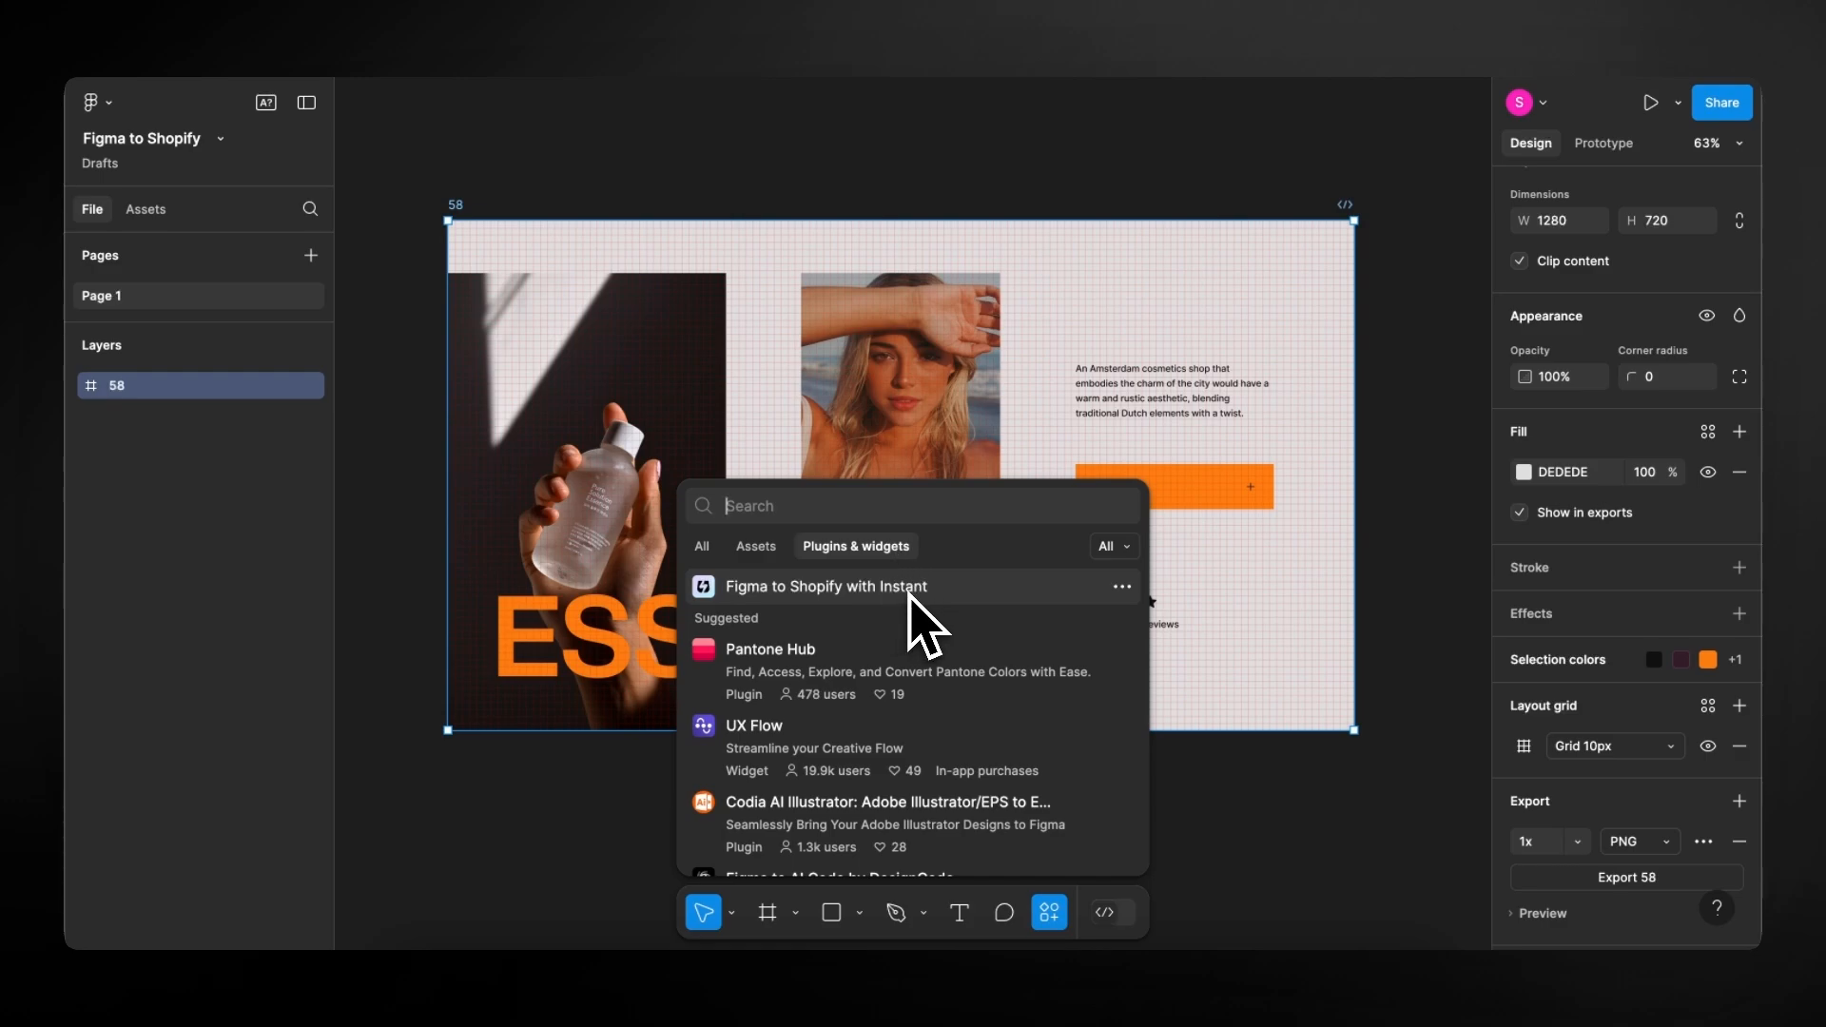
{"action": "left_click", "coordinate": [968, 587]}
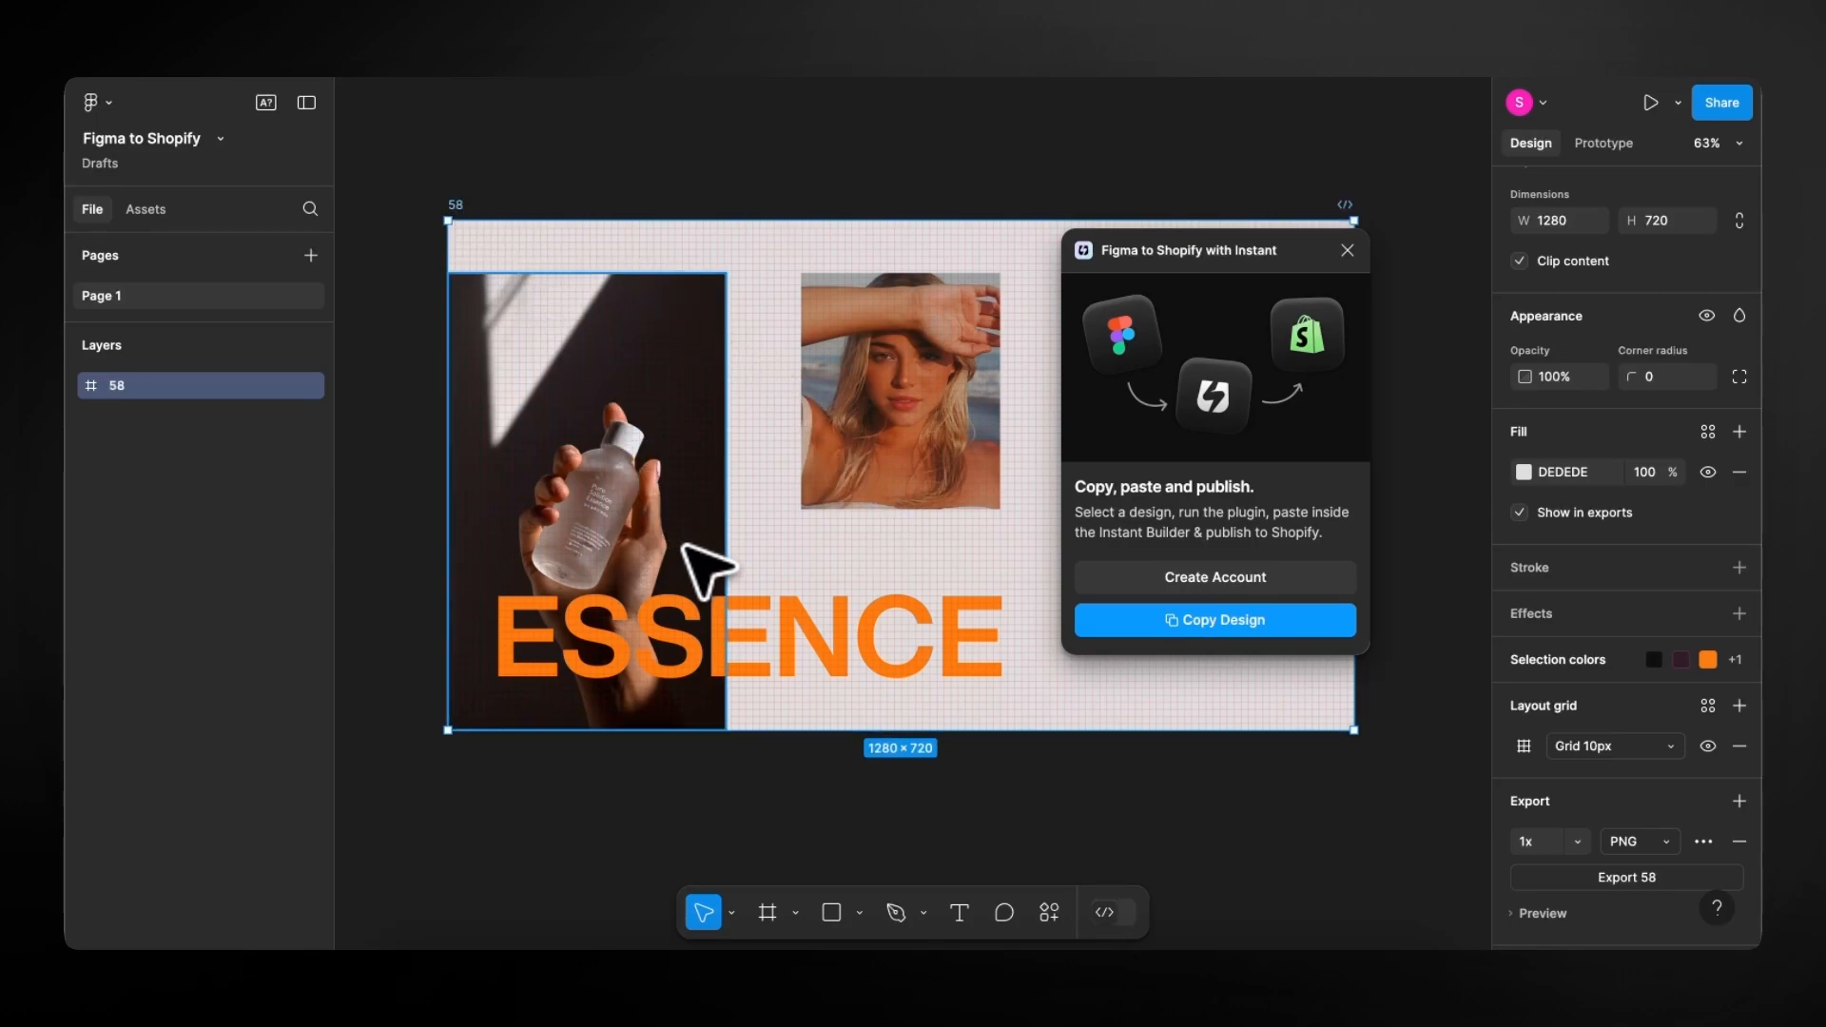
{"action": "left_click", "coordinate": [1267, 631]}
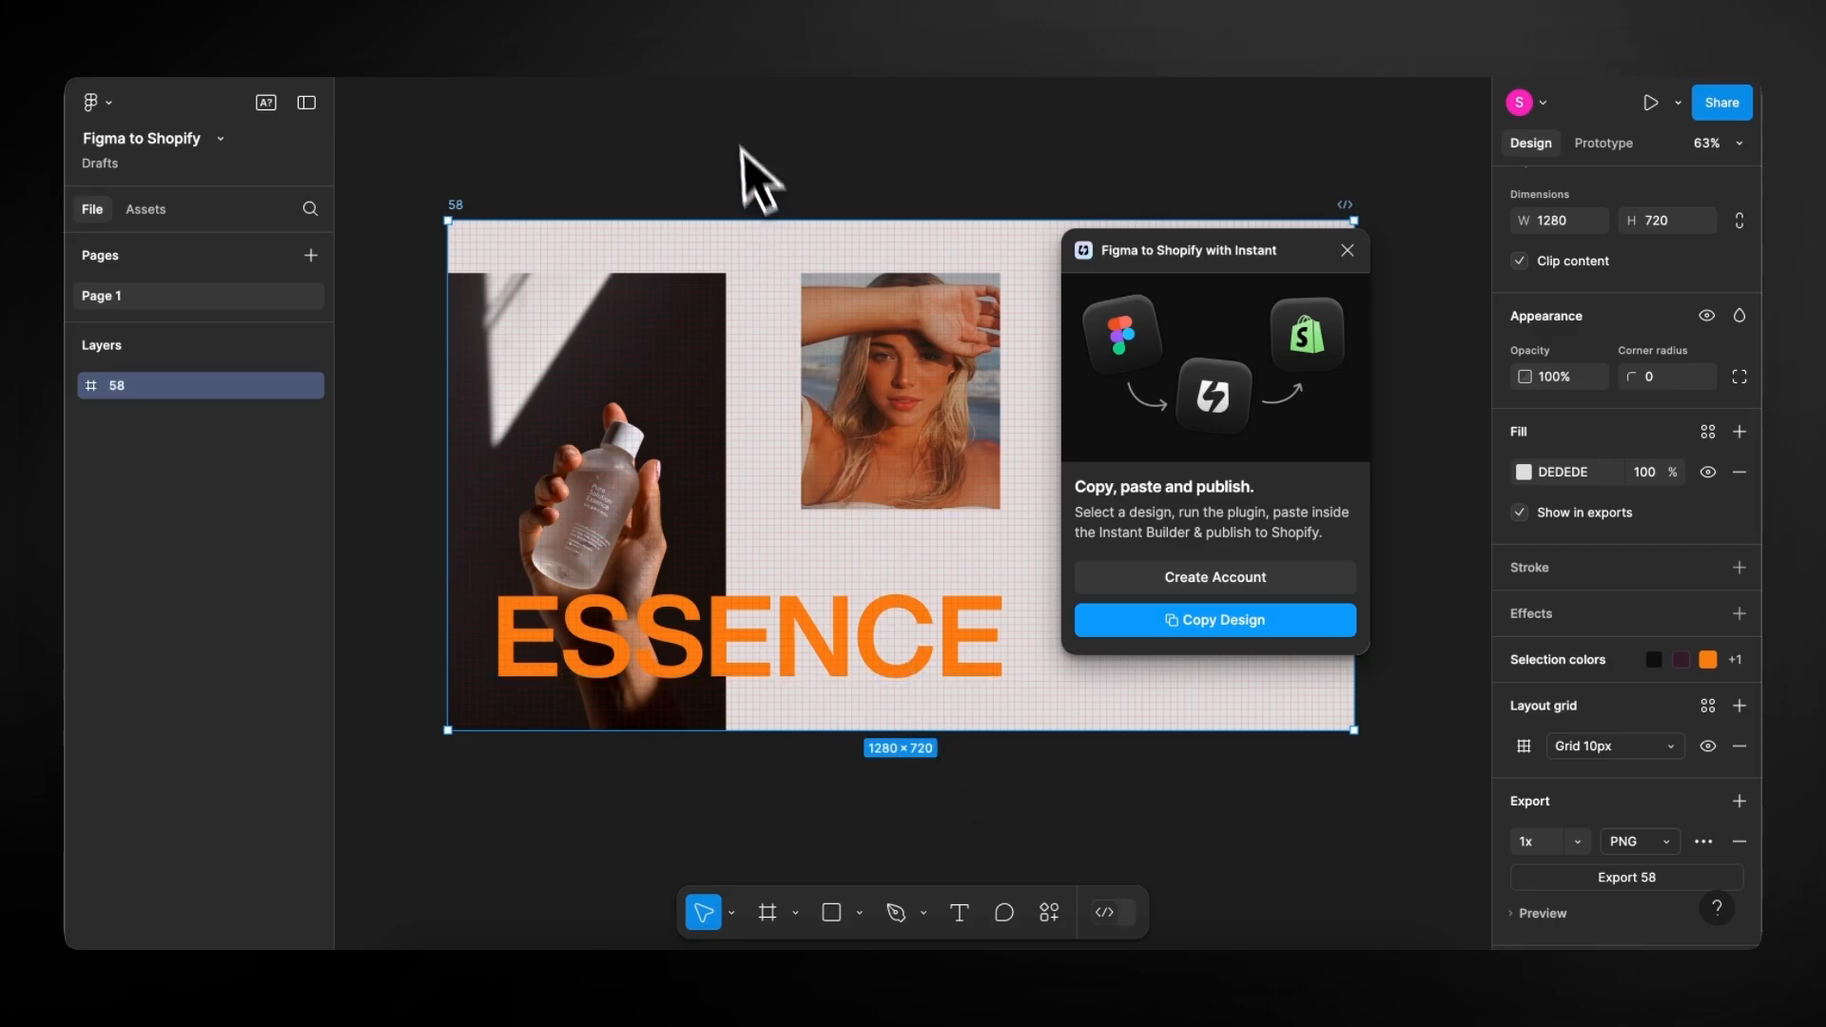
Switch to the Instant builder, paste the Figma design onto the blank page and dismiss the import summary.
{"action": "left_click", "coordinate": [571, 13]}
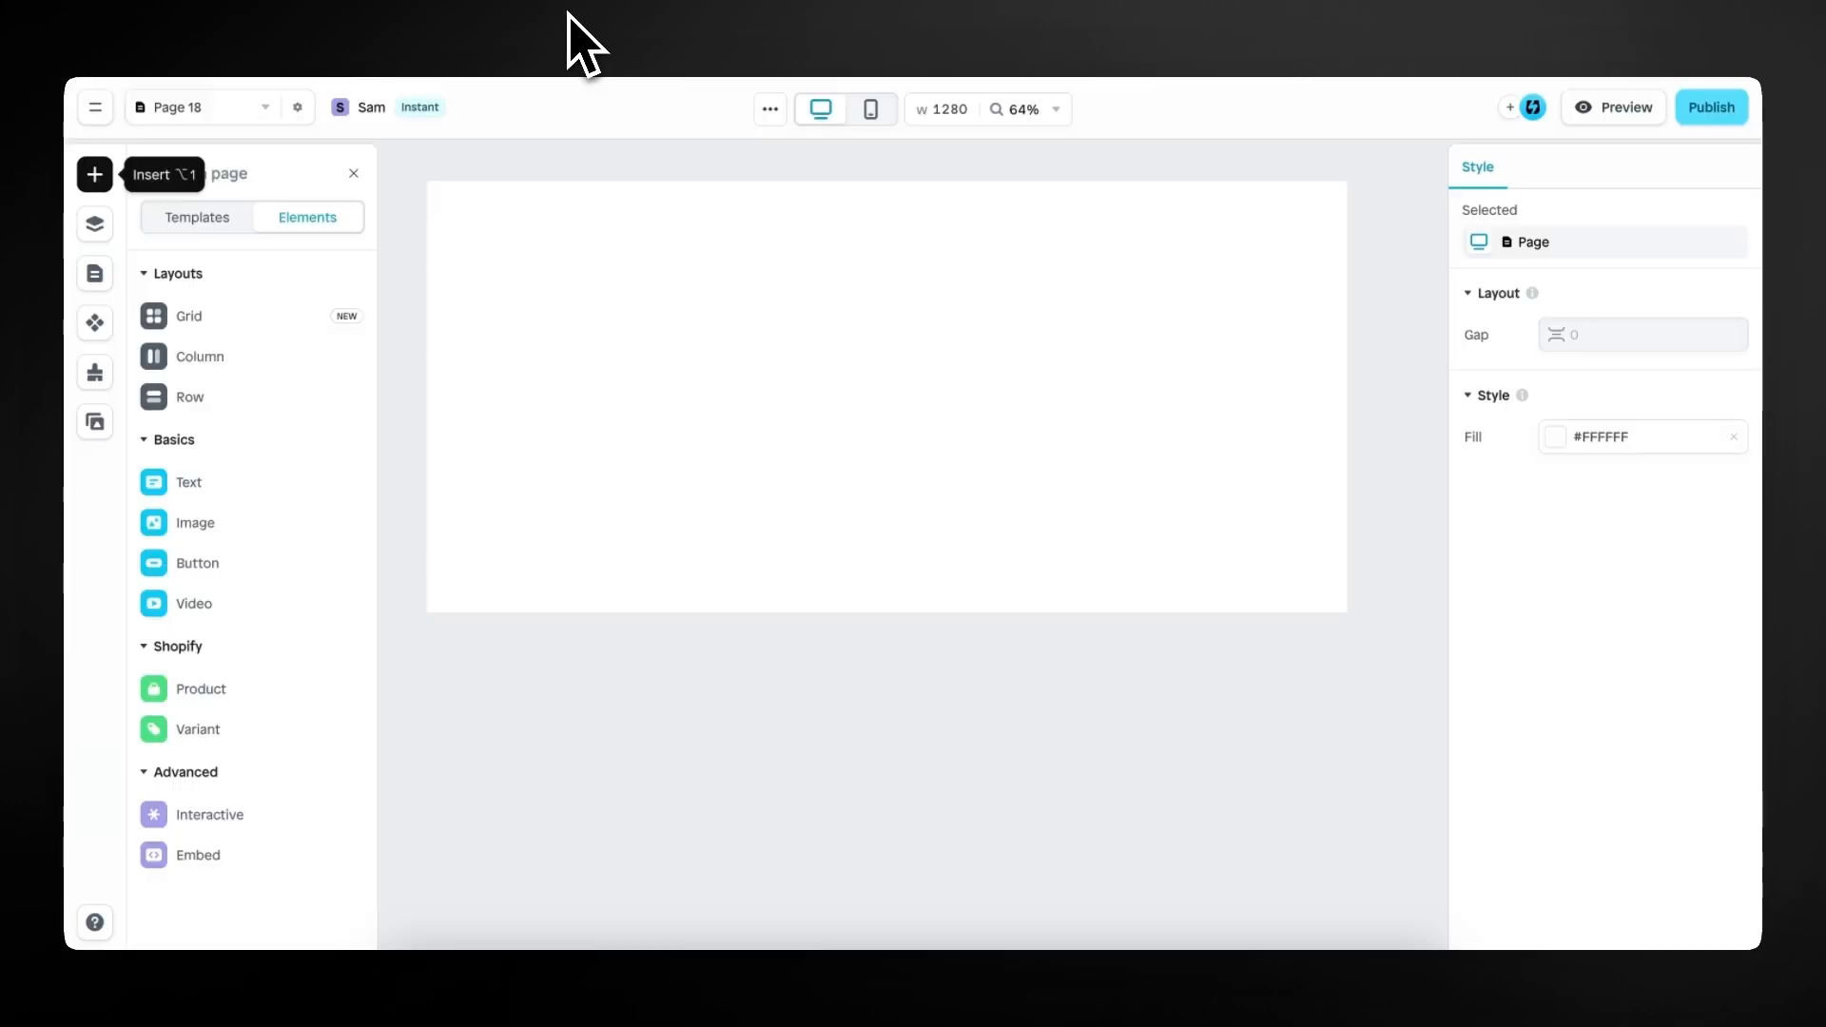
{"action": "right_click", "coordinate": [850, 313]}
{"action": "left_click", "coordinate": [991, 376]}
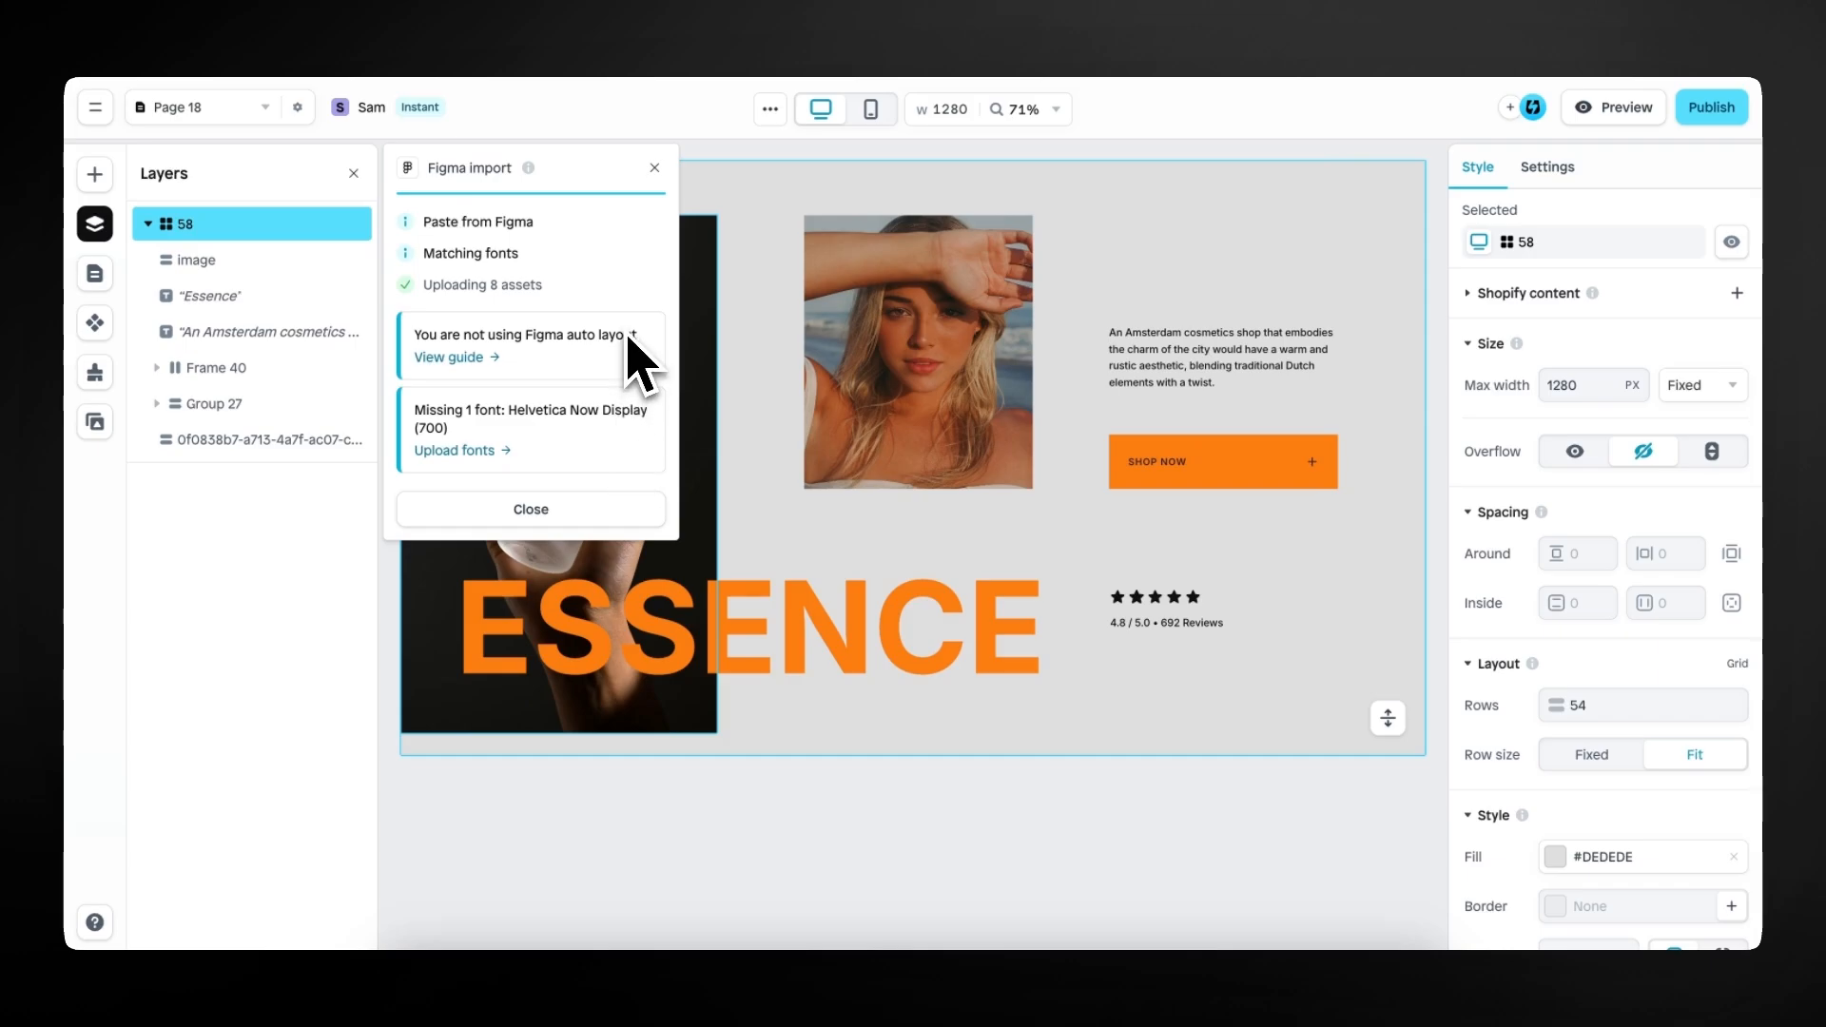
{"action": "left_click", "coordinate": [654, 167]}
{"action": "left_click", "coordinate": [1292, 485]}
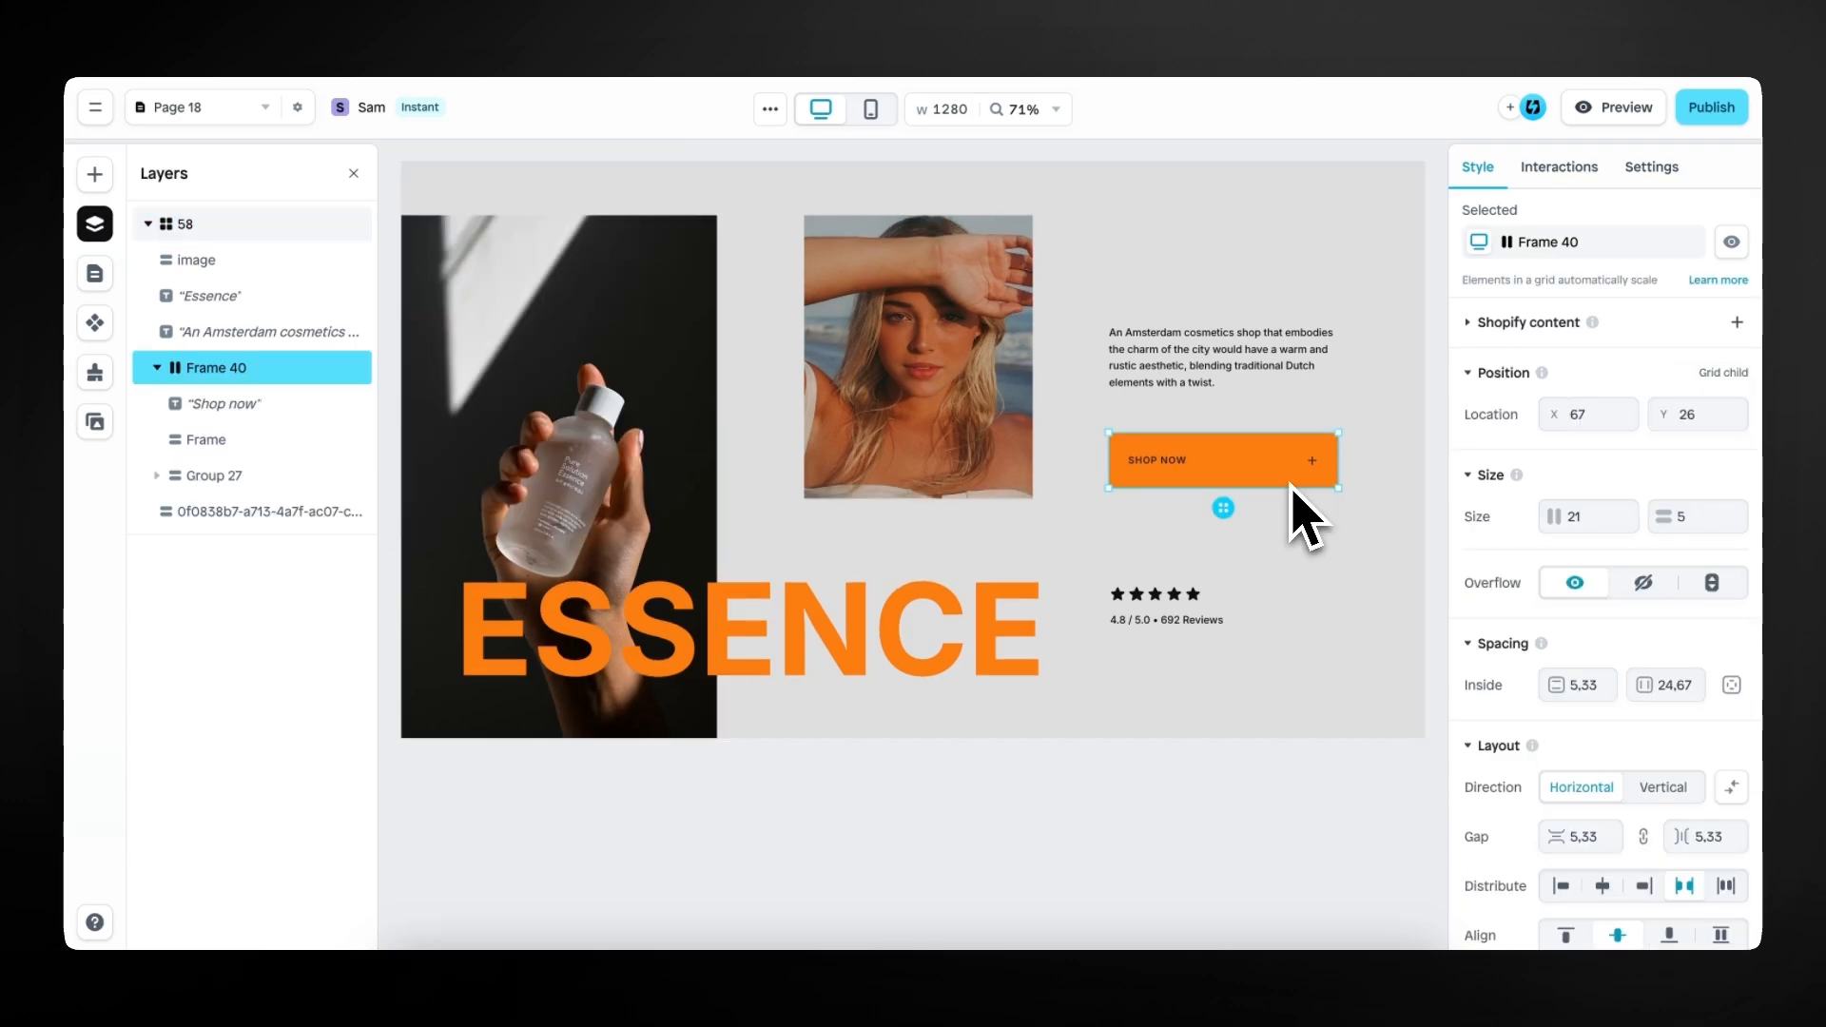
{"action": "left_click", "coordinate": [1228, 380]}
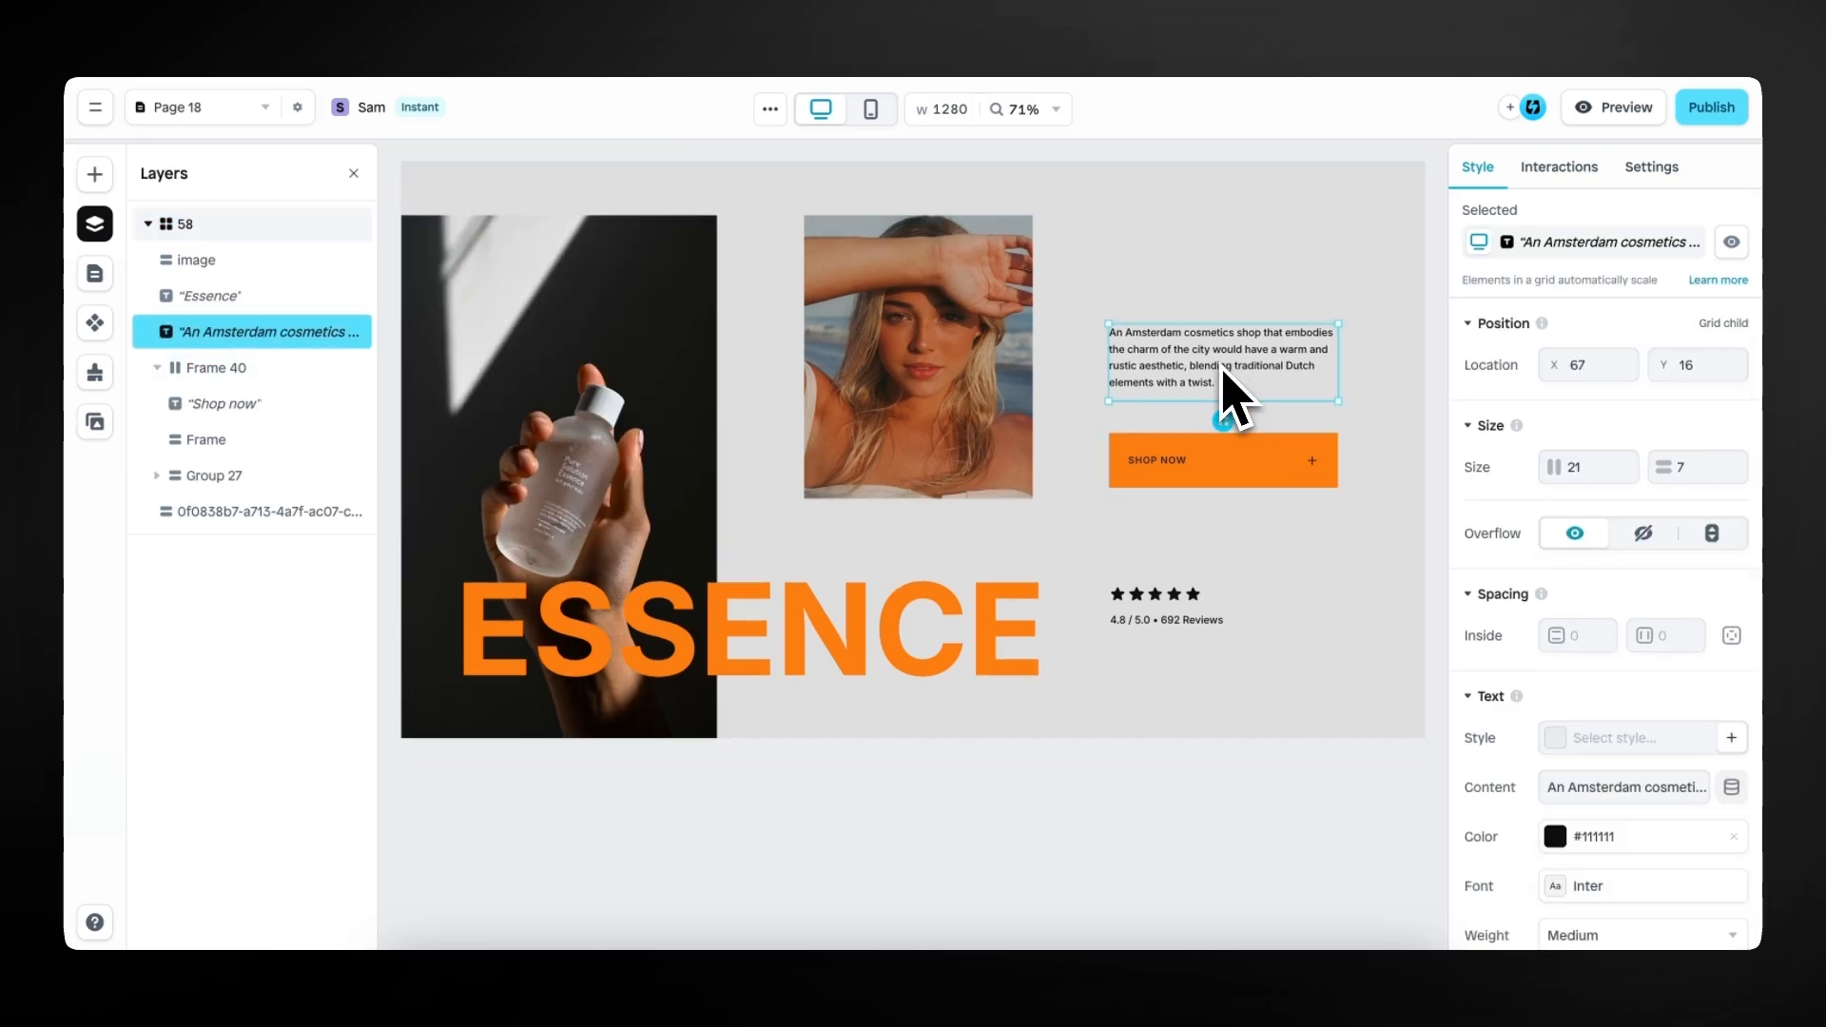
{"action": "left_click", "coordinate": [1217, 478]}
{"action": "left_click_drag", "start_coordinate": [1157, 460], "coordinate": [1244, 607]}
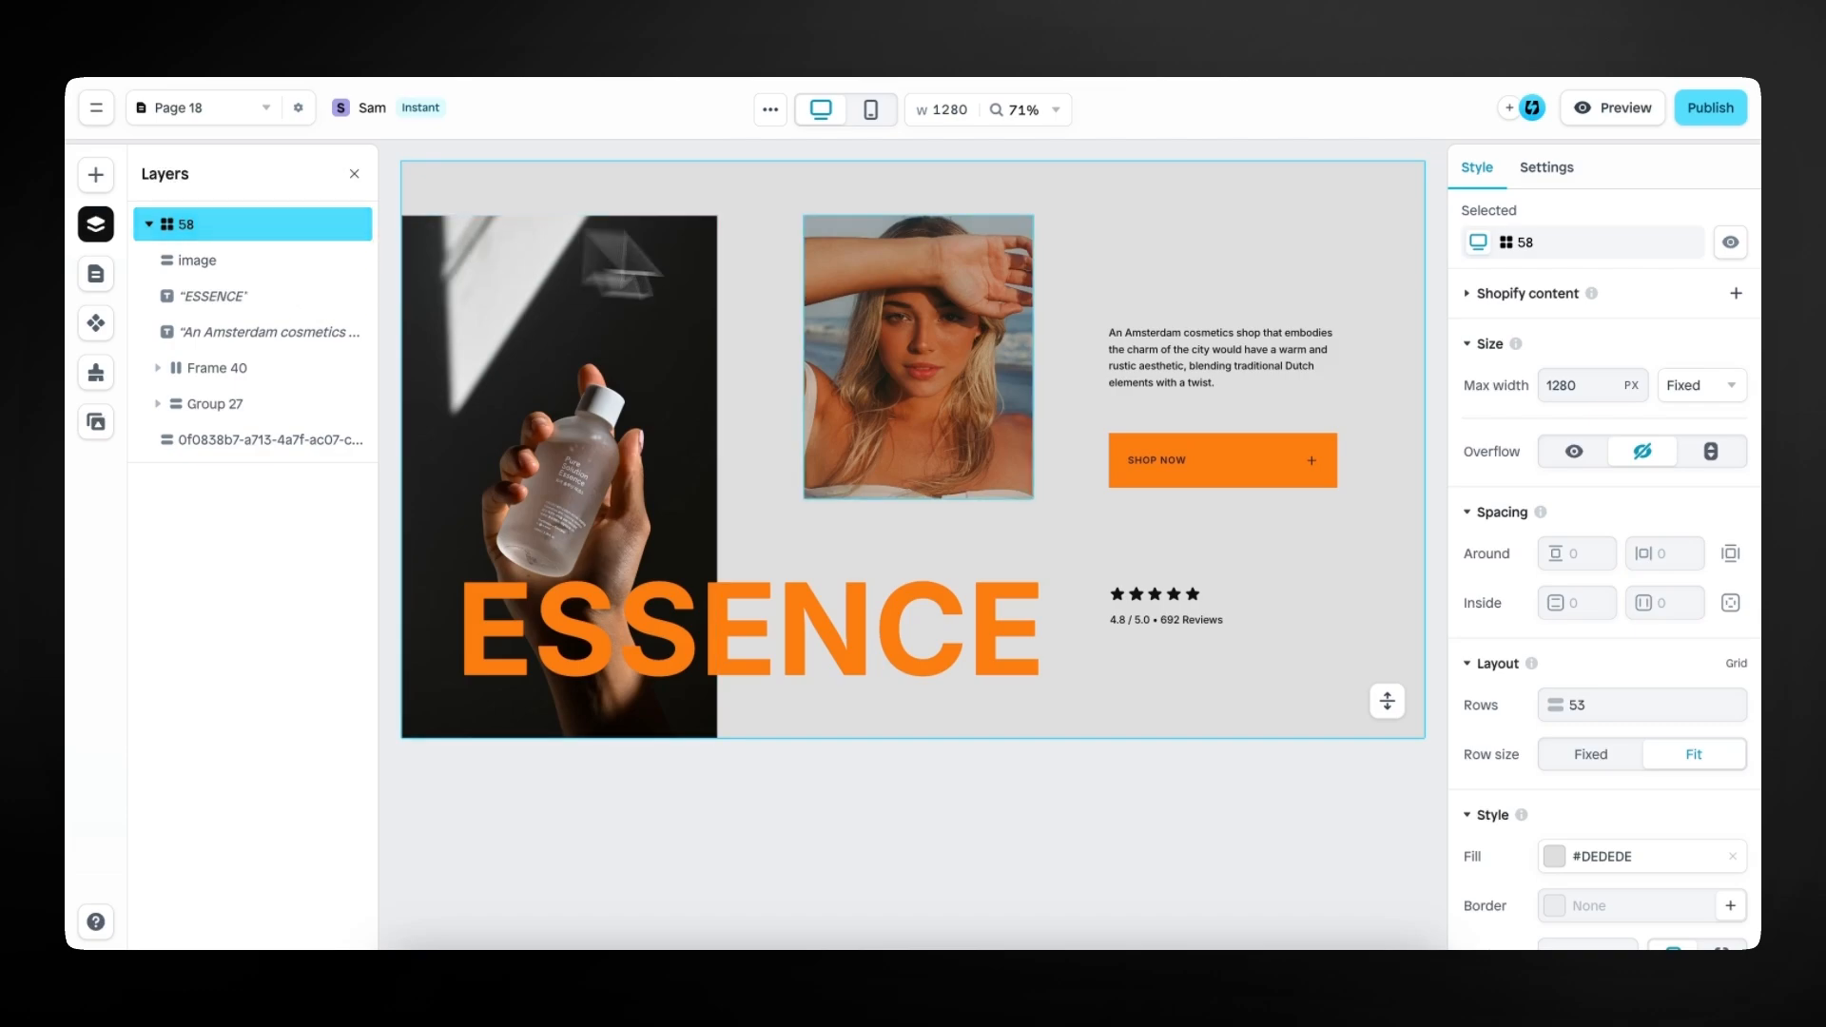
Connect the imported hero section to Shopify content, using the Essence product as its source.
{"action": "left_click", "coordinate": [1545, 295]}
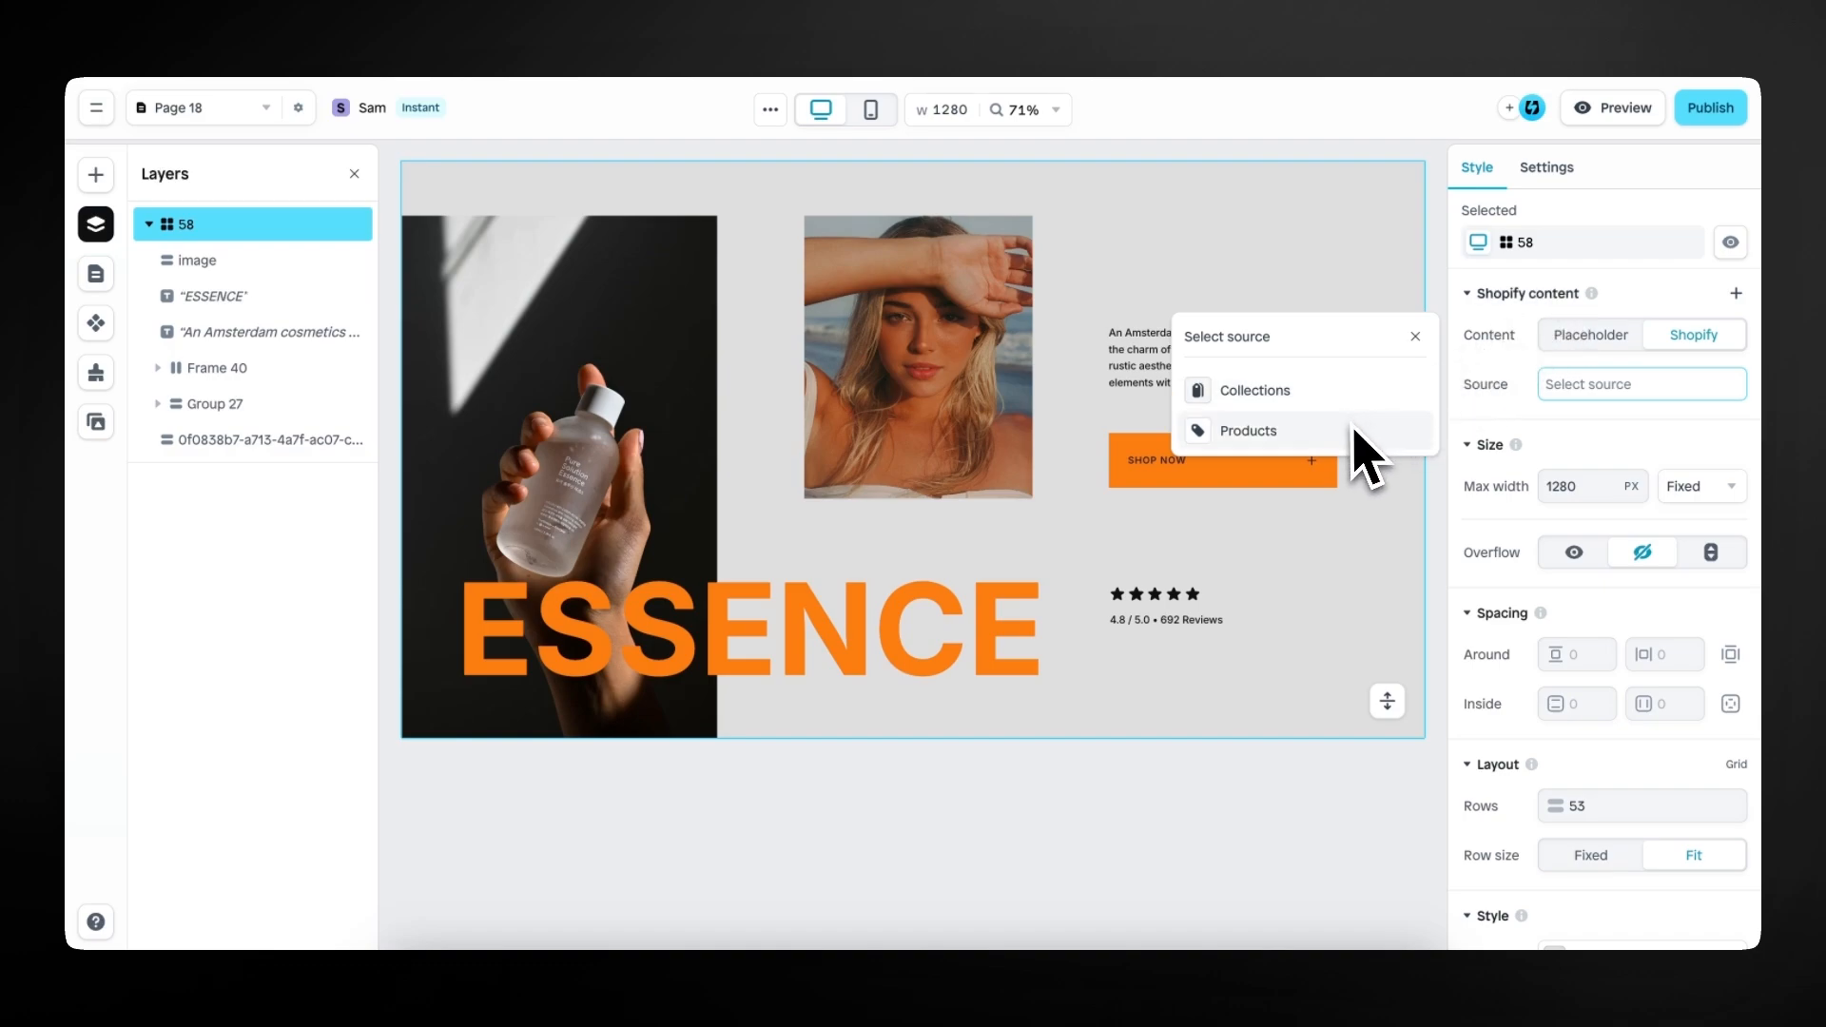
{"action": "left_click", "coordinate": [1251, 437]}
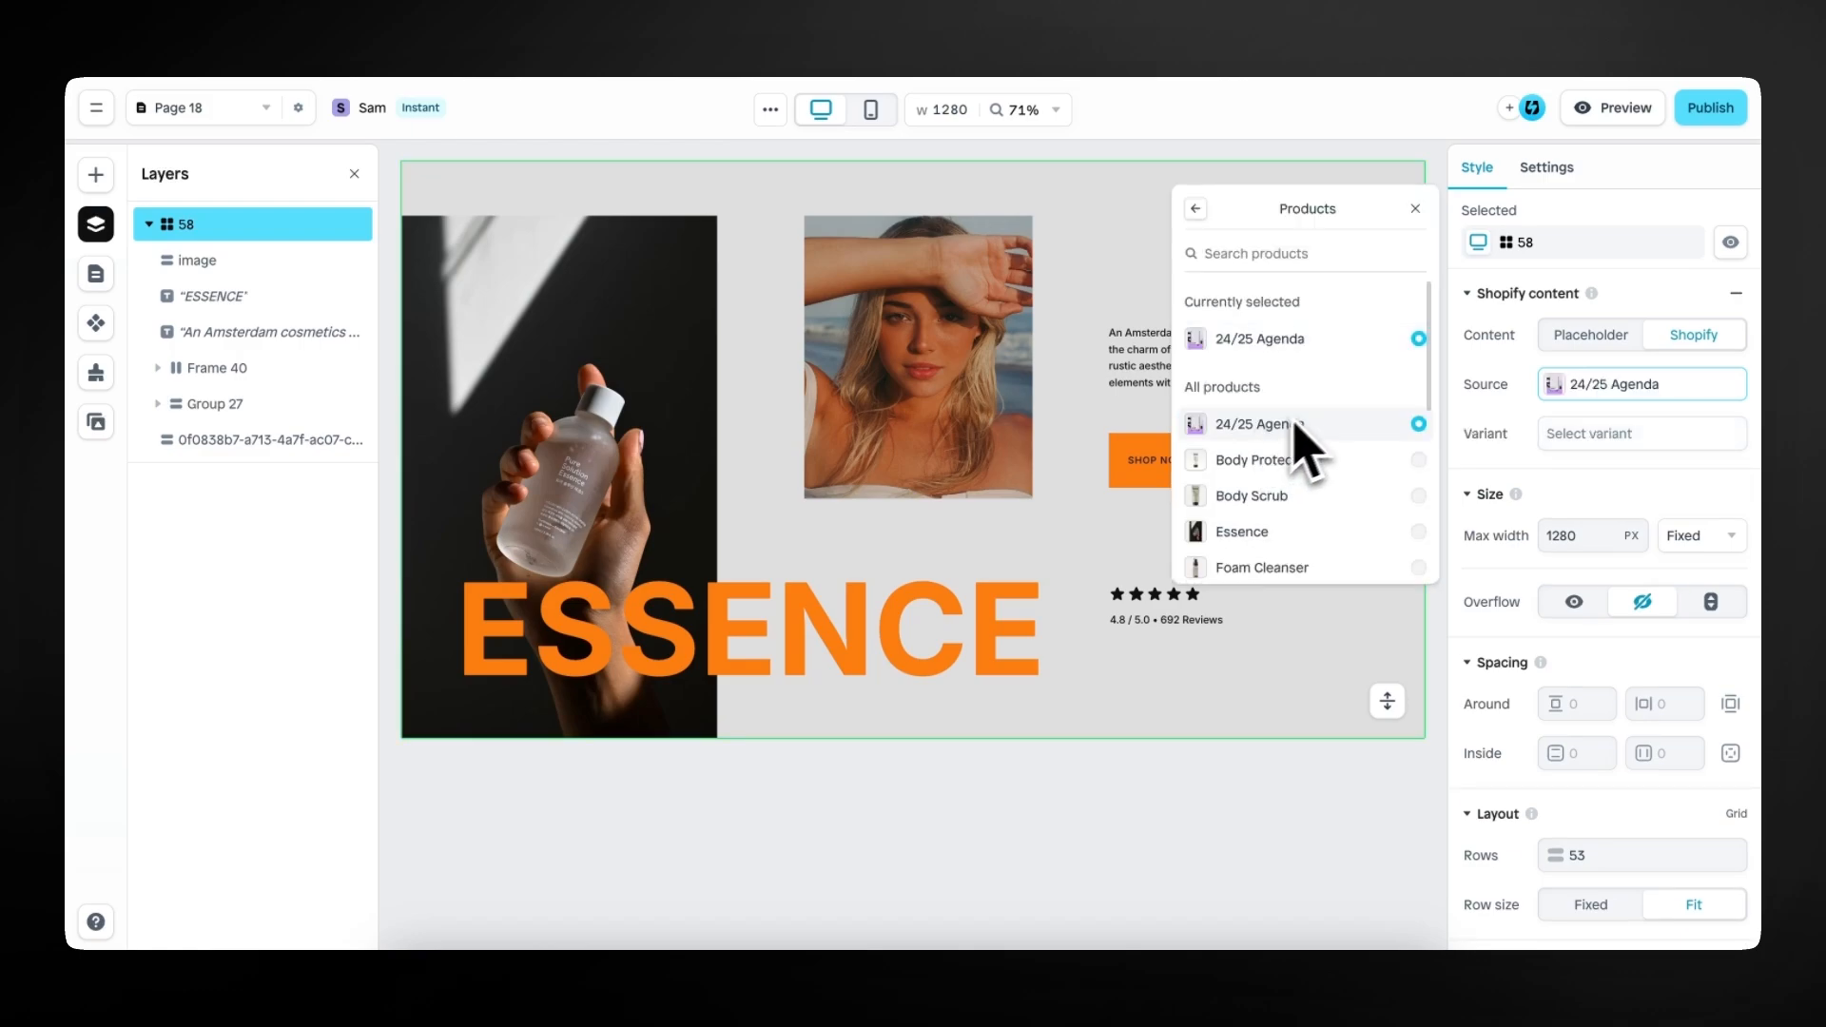
{"action": "left_click", "coordinate": [1331, 535]}
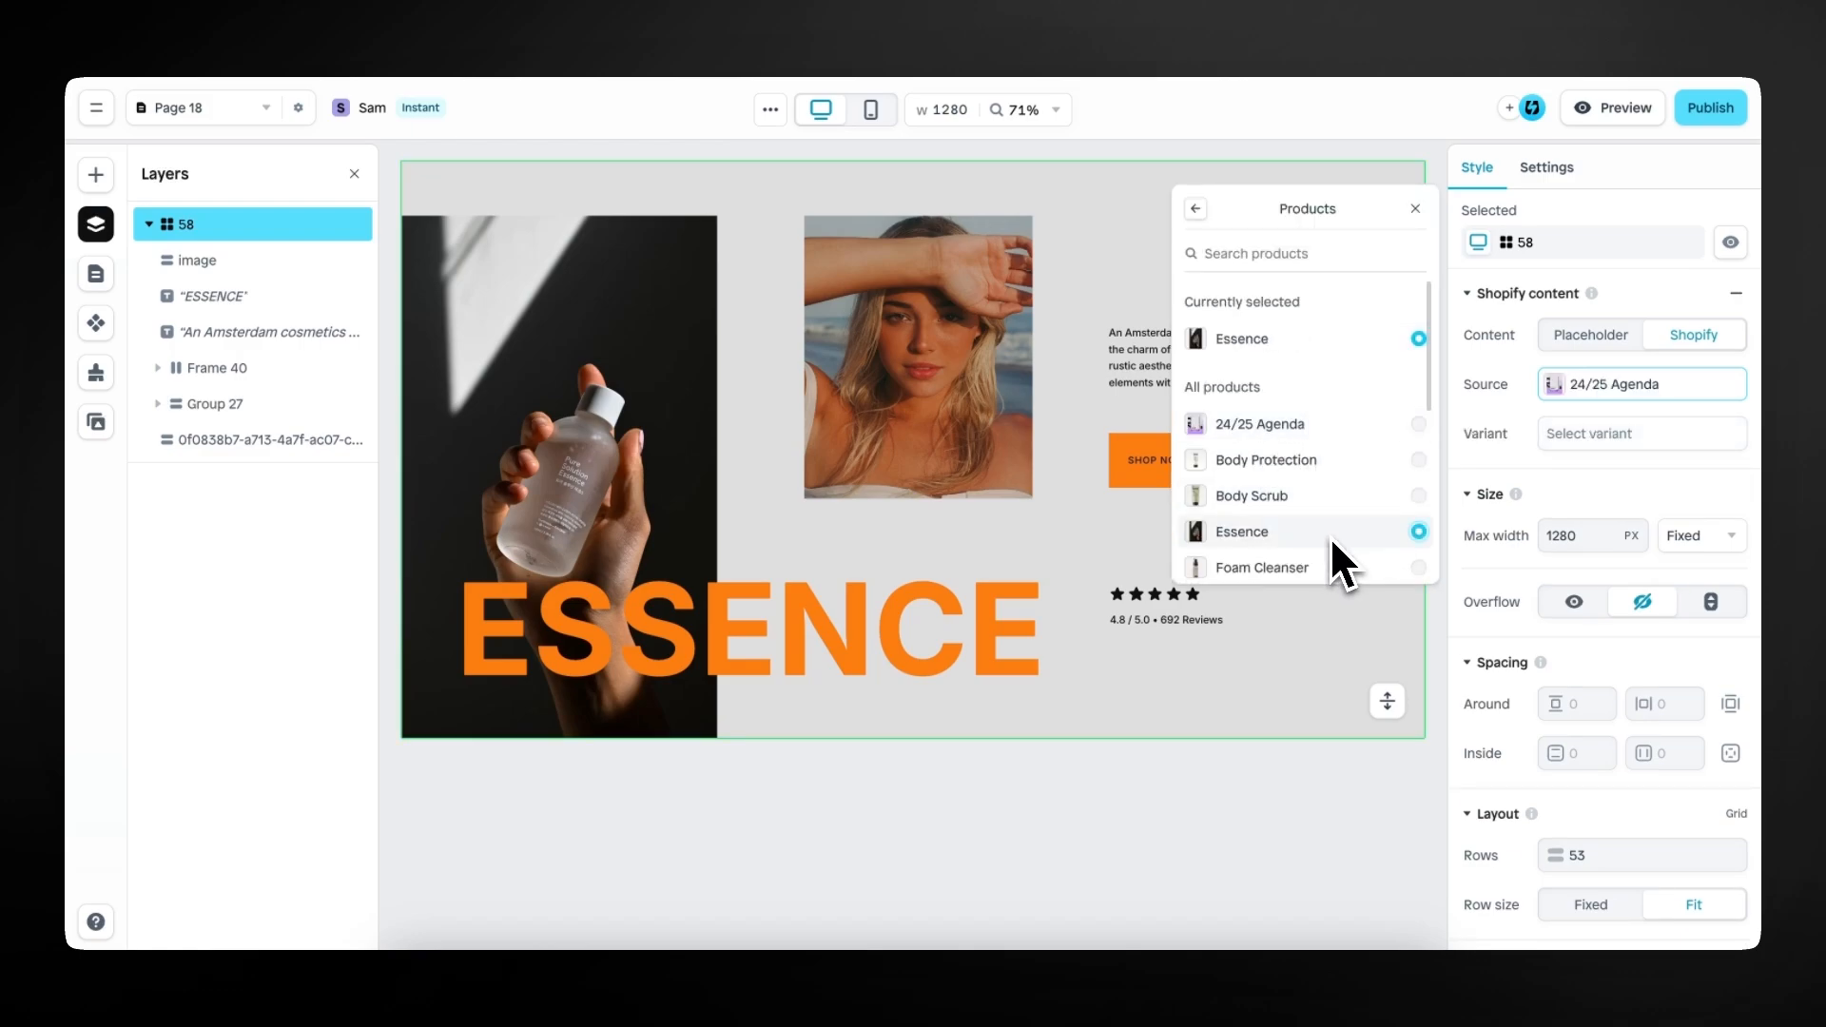
{"action": "left_click", "coordinate": [1415, 209]}
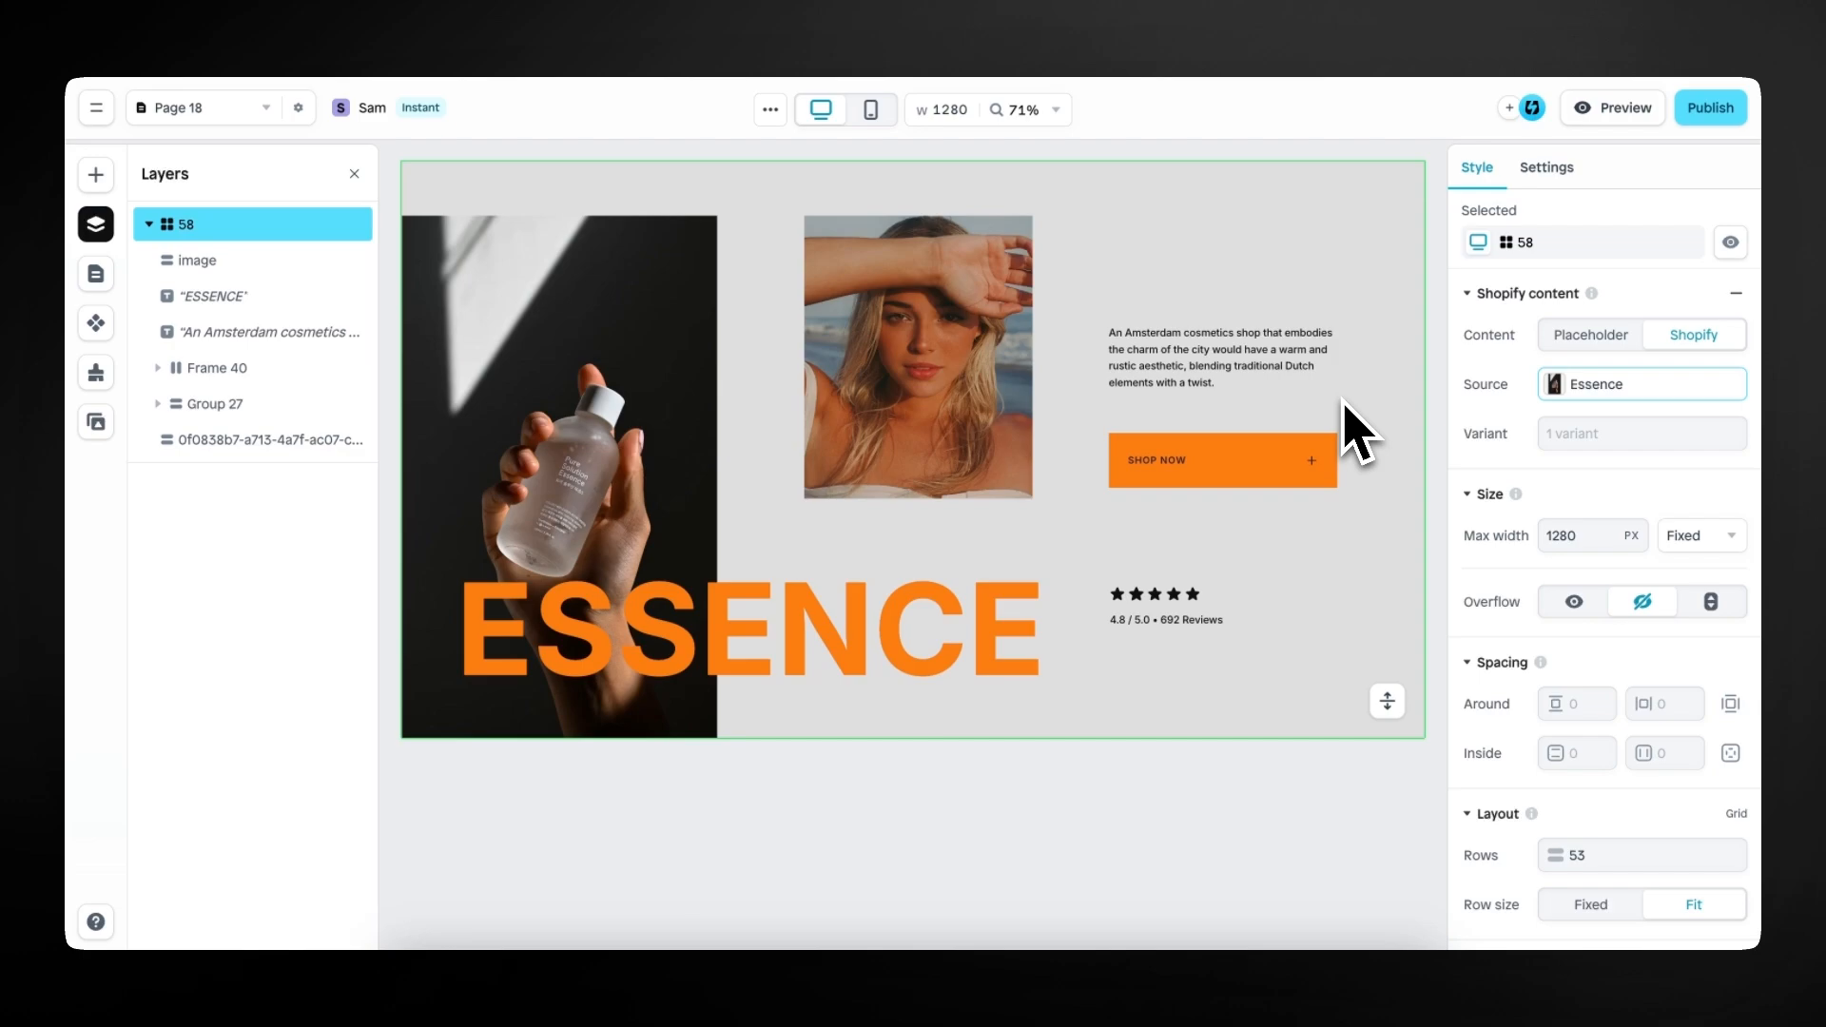
Change the large bottle image's fill from static content to the Shopify product's Featured image.
{"action": "left_click", "coordinate": [619, 421]}
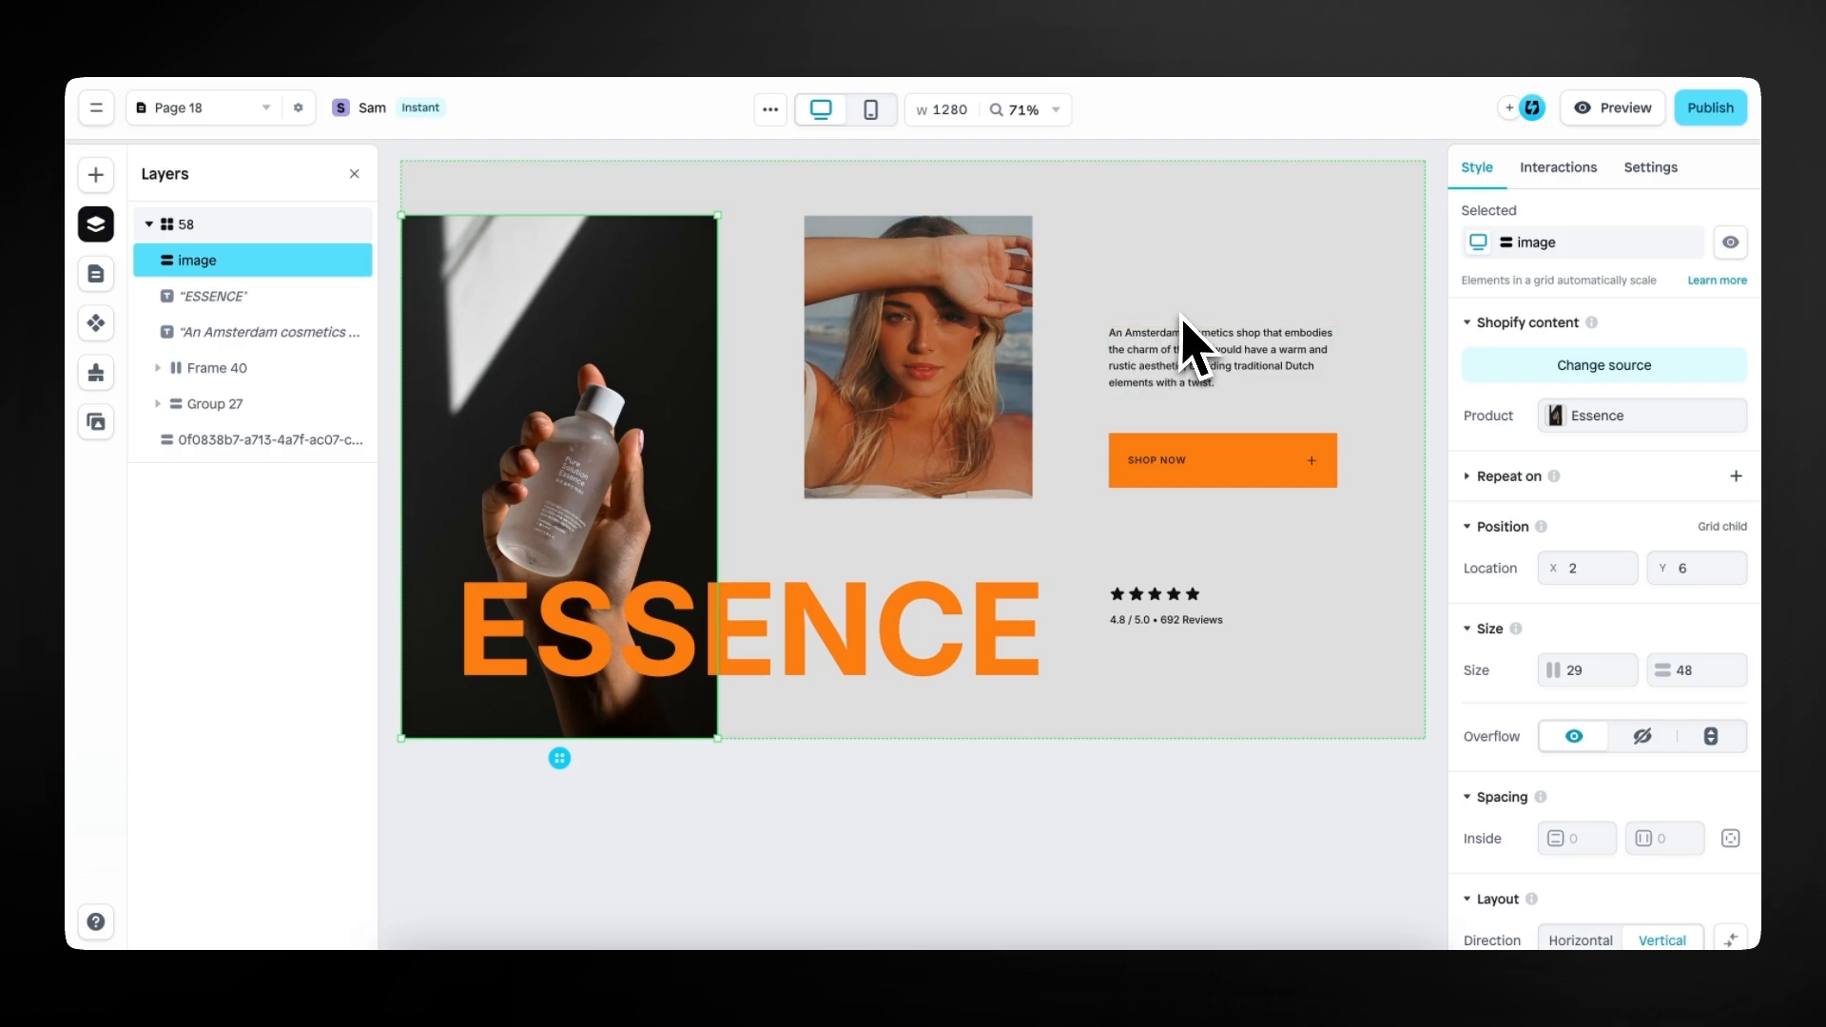
{"action": "scroll", "coordinate": [1516, 558], "scroll_direction": "down", "scroll_amount": 6}
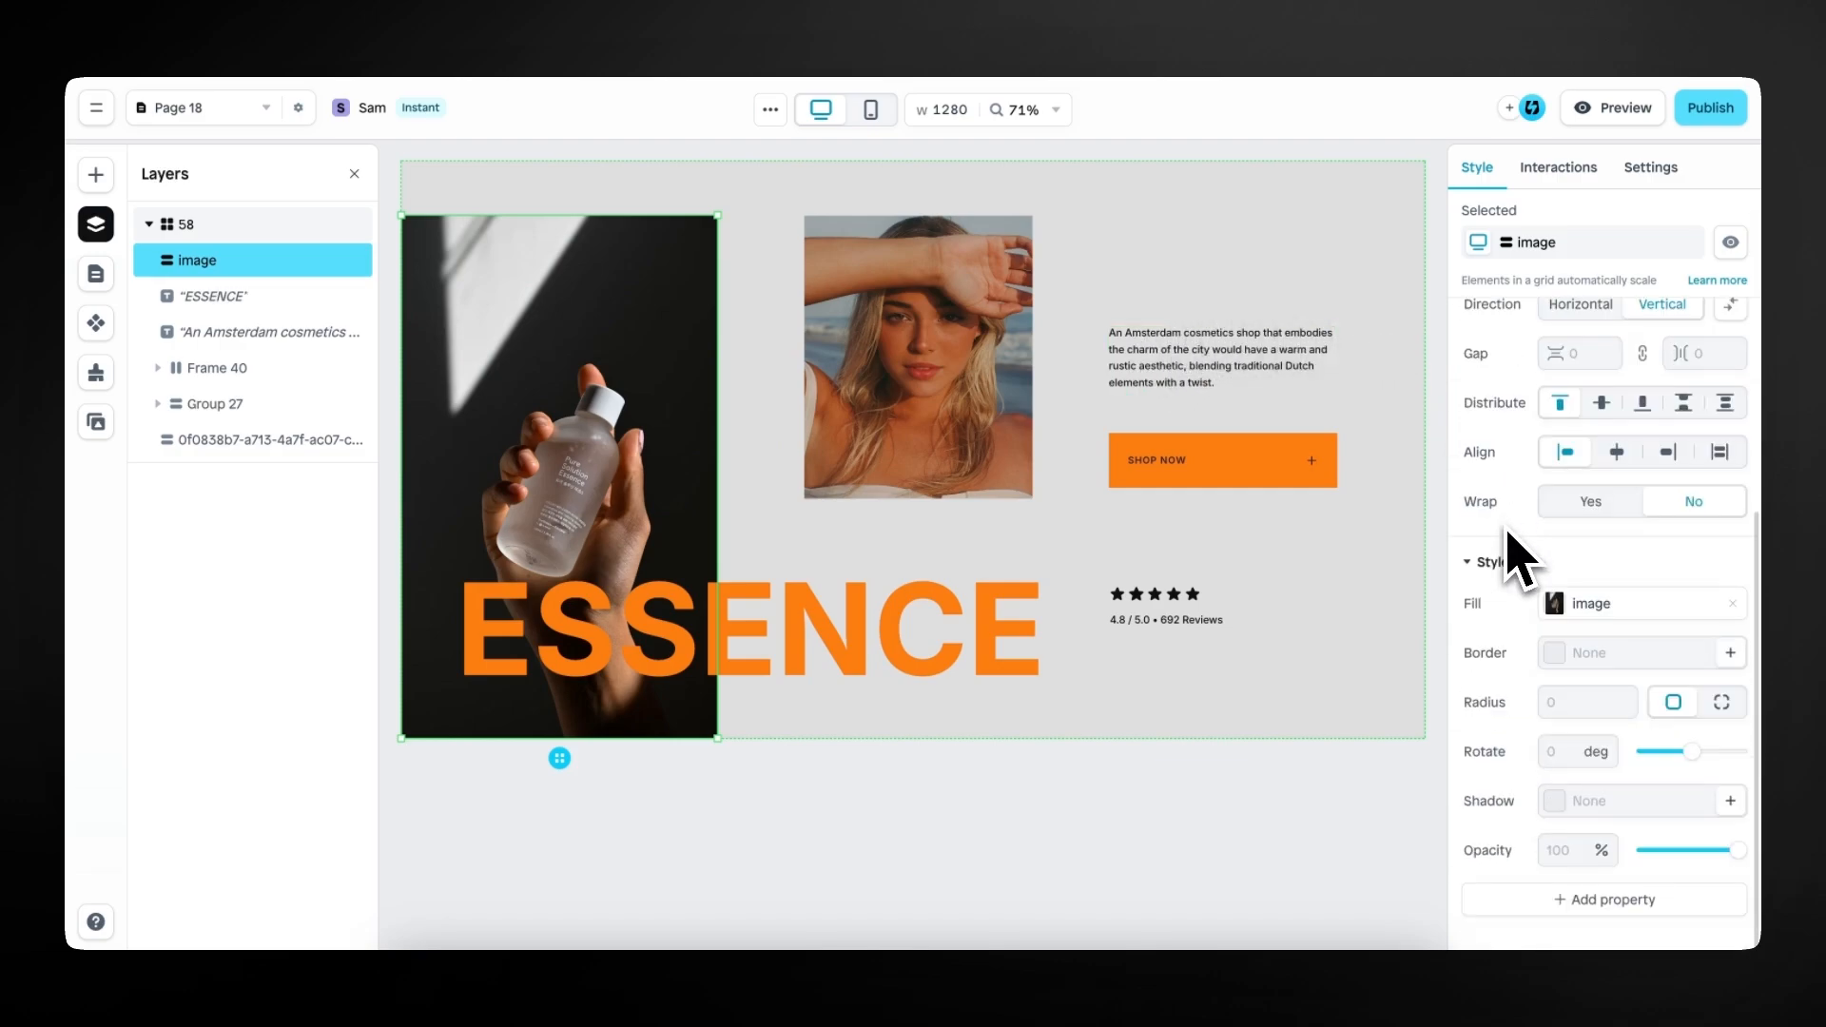
{"action": "left_click", "coordinate": [1557, 604]}
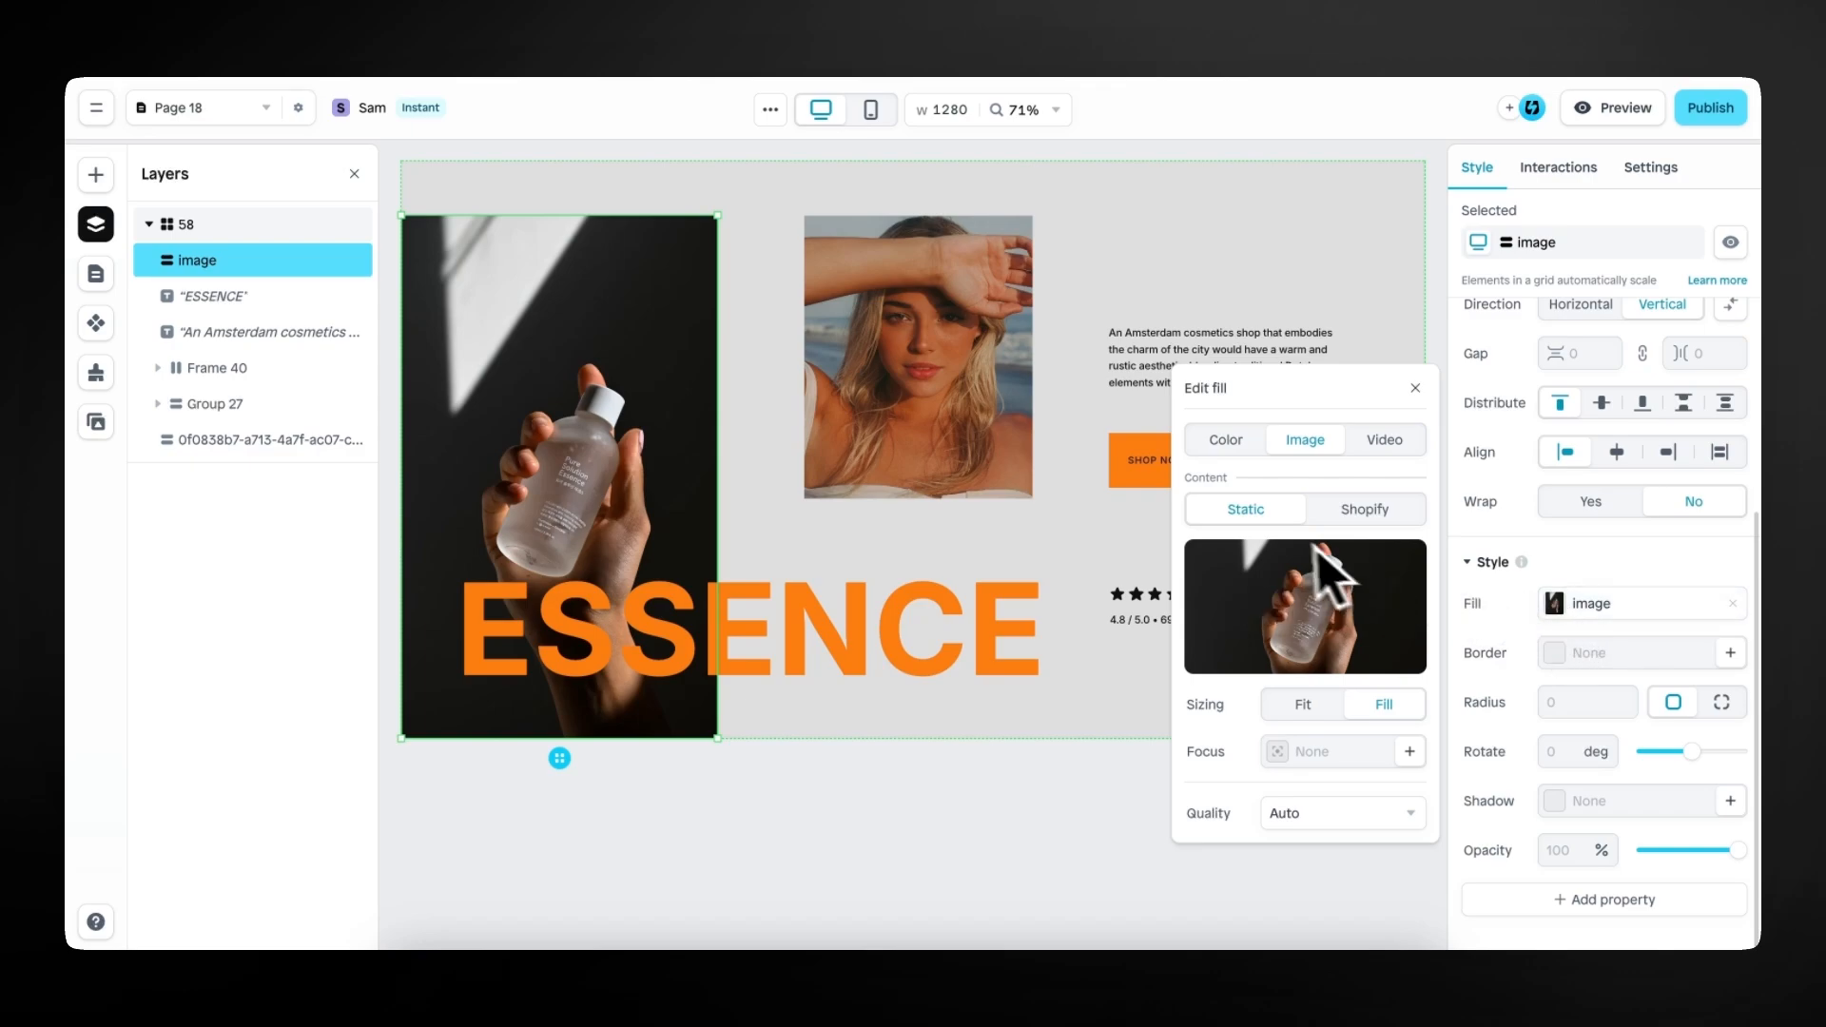
{"action": "left_click", "coordinate": [1369, 511]}
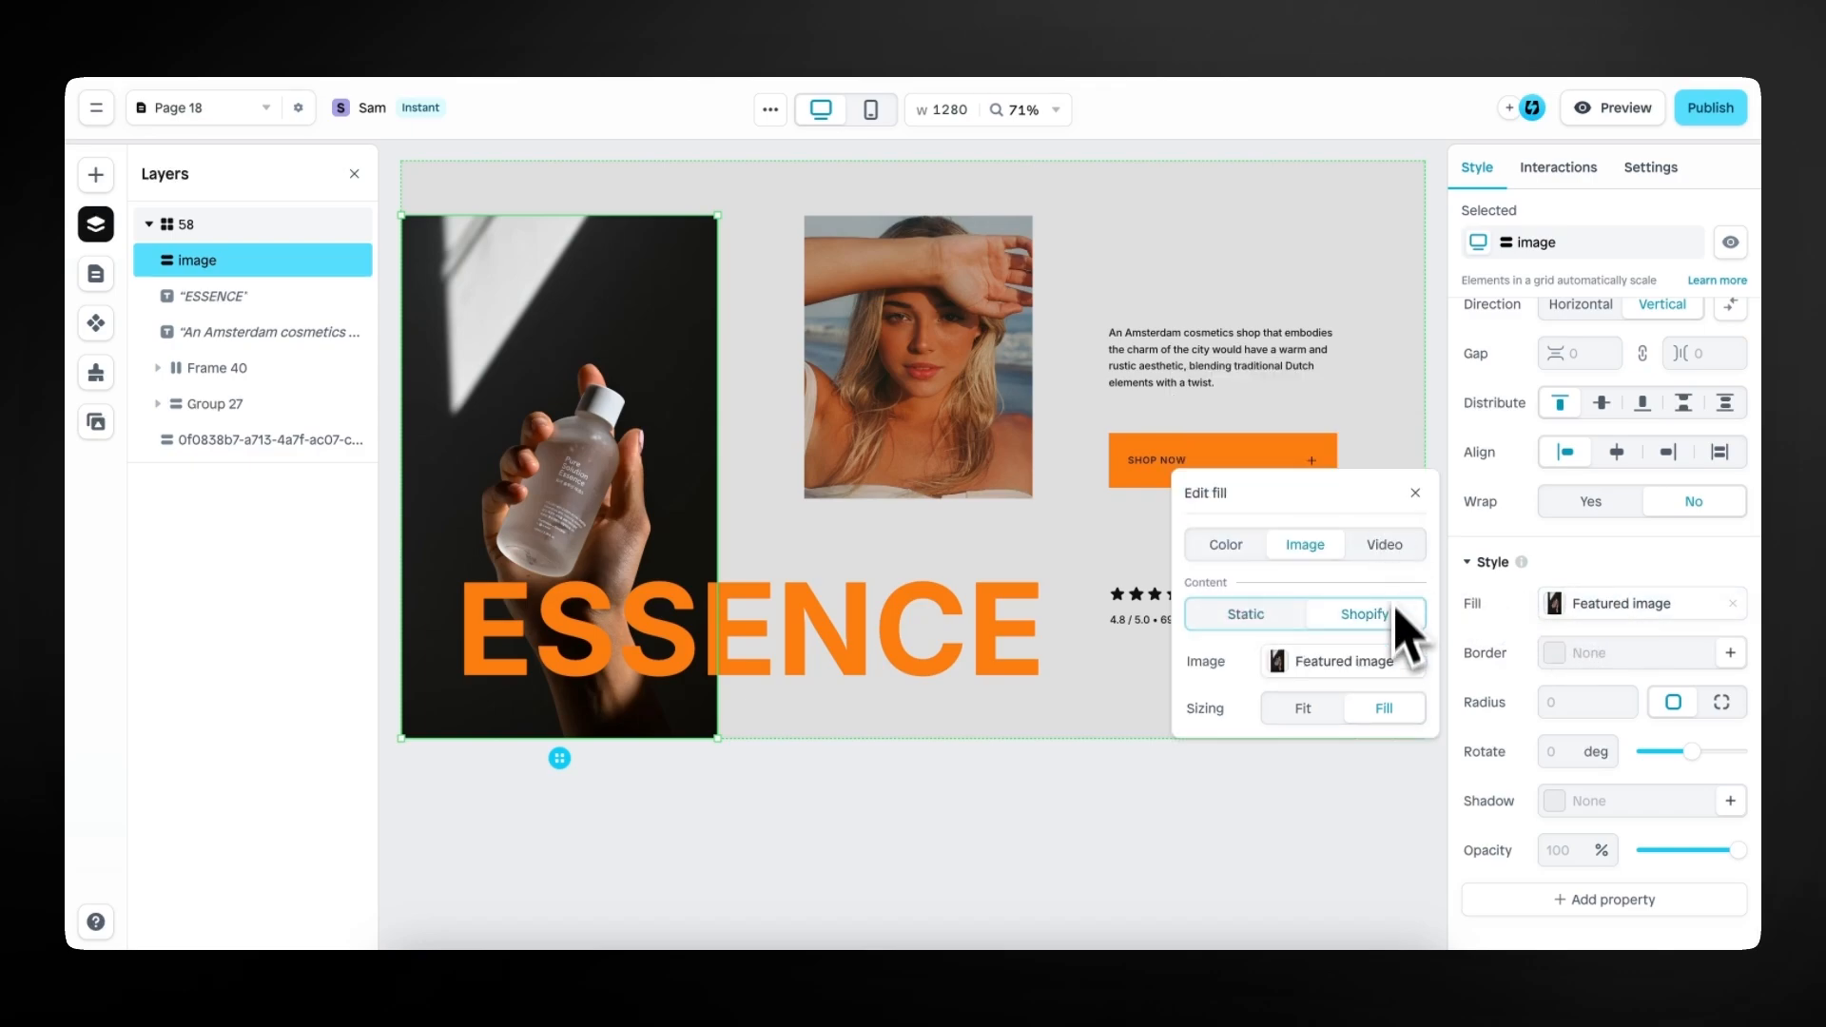
{"action": "left_click", "coordinate": [1391, 663]}
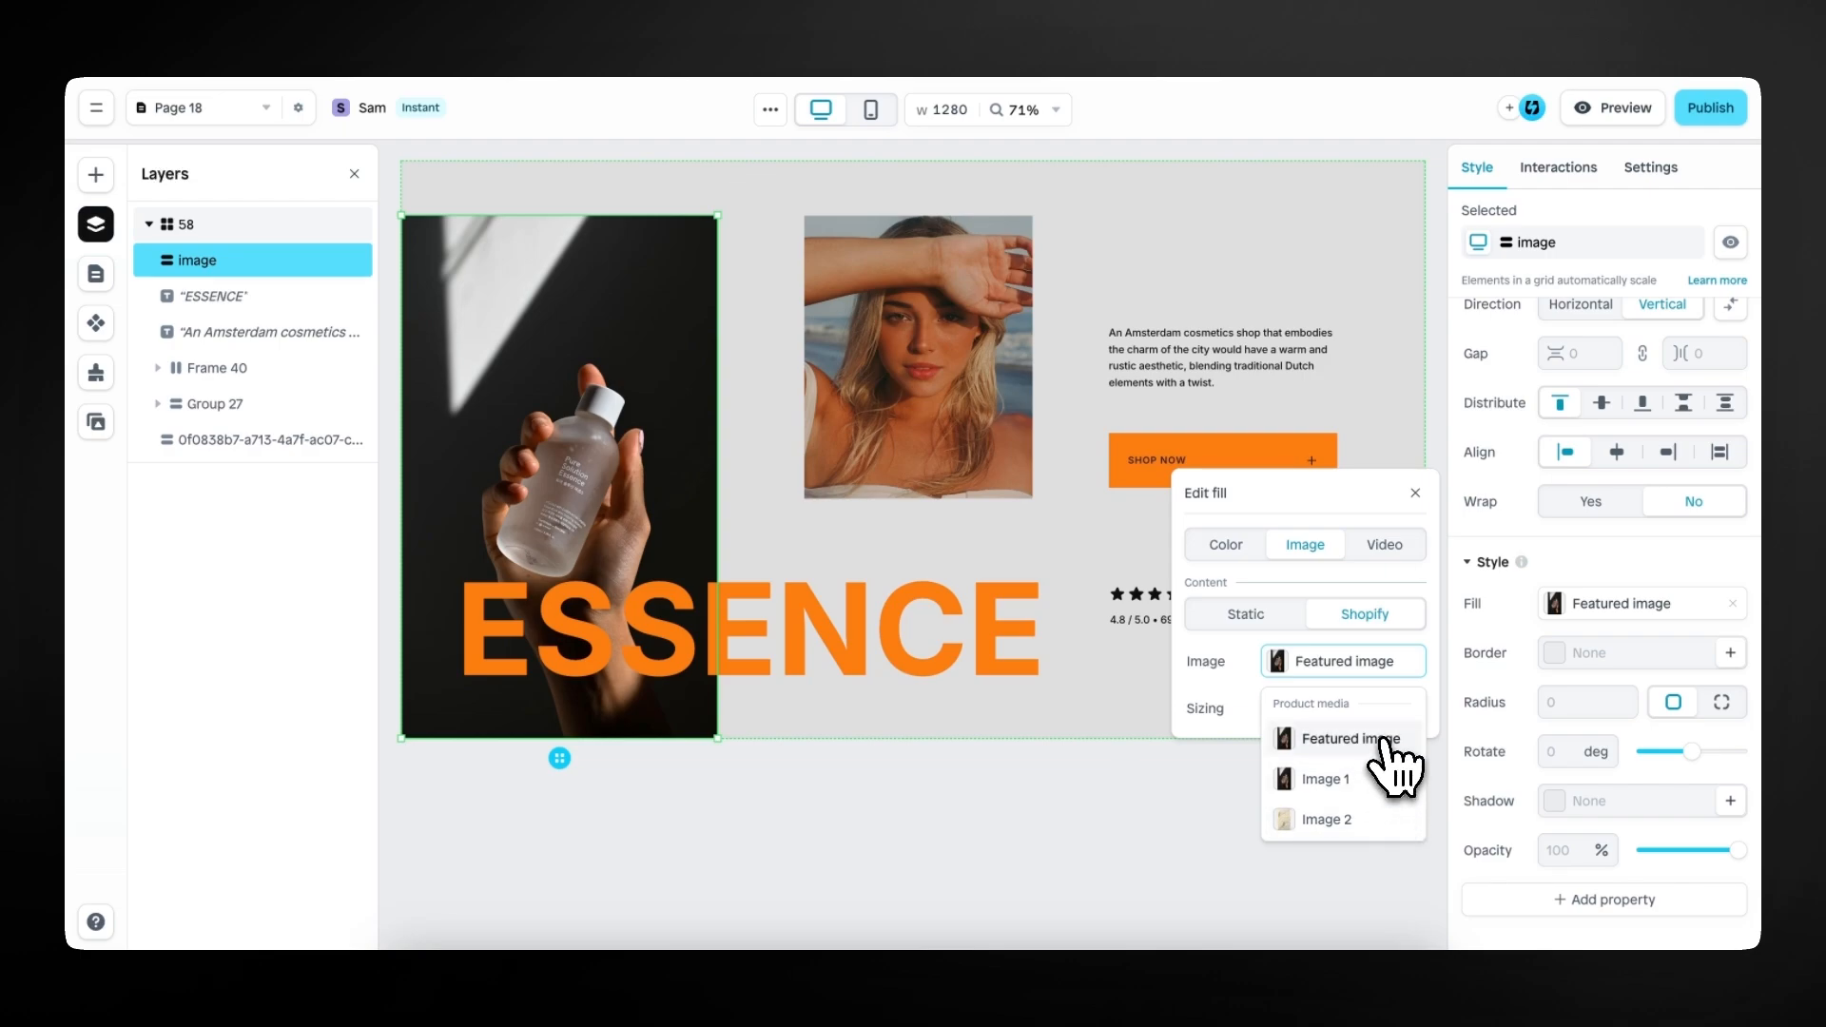
{"action": "left_click", "coordinate": [1384, 740]}
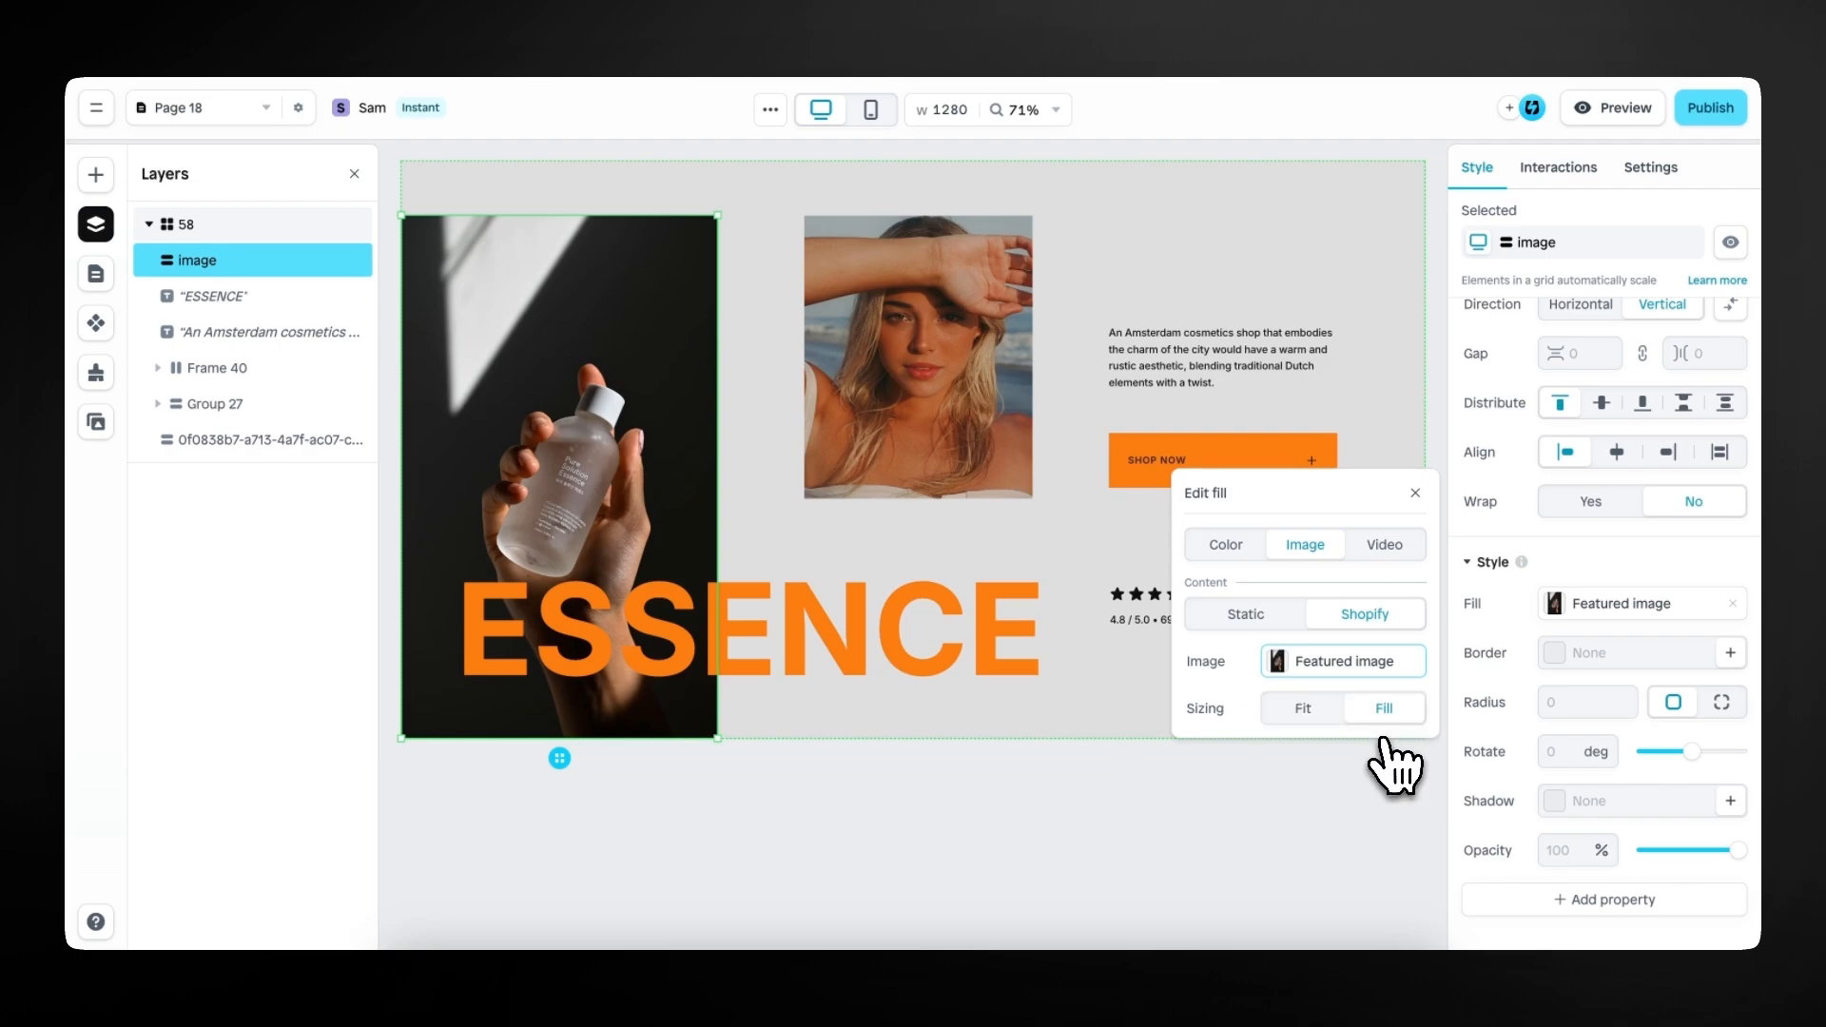
{"action": "left_click", "coordinate": [1416, 495]}
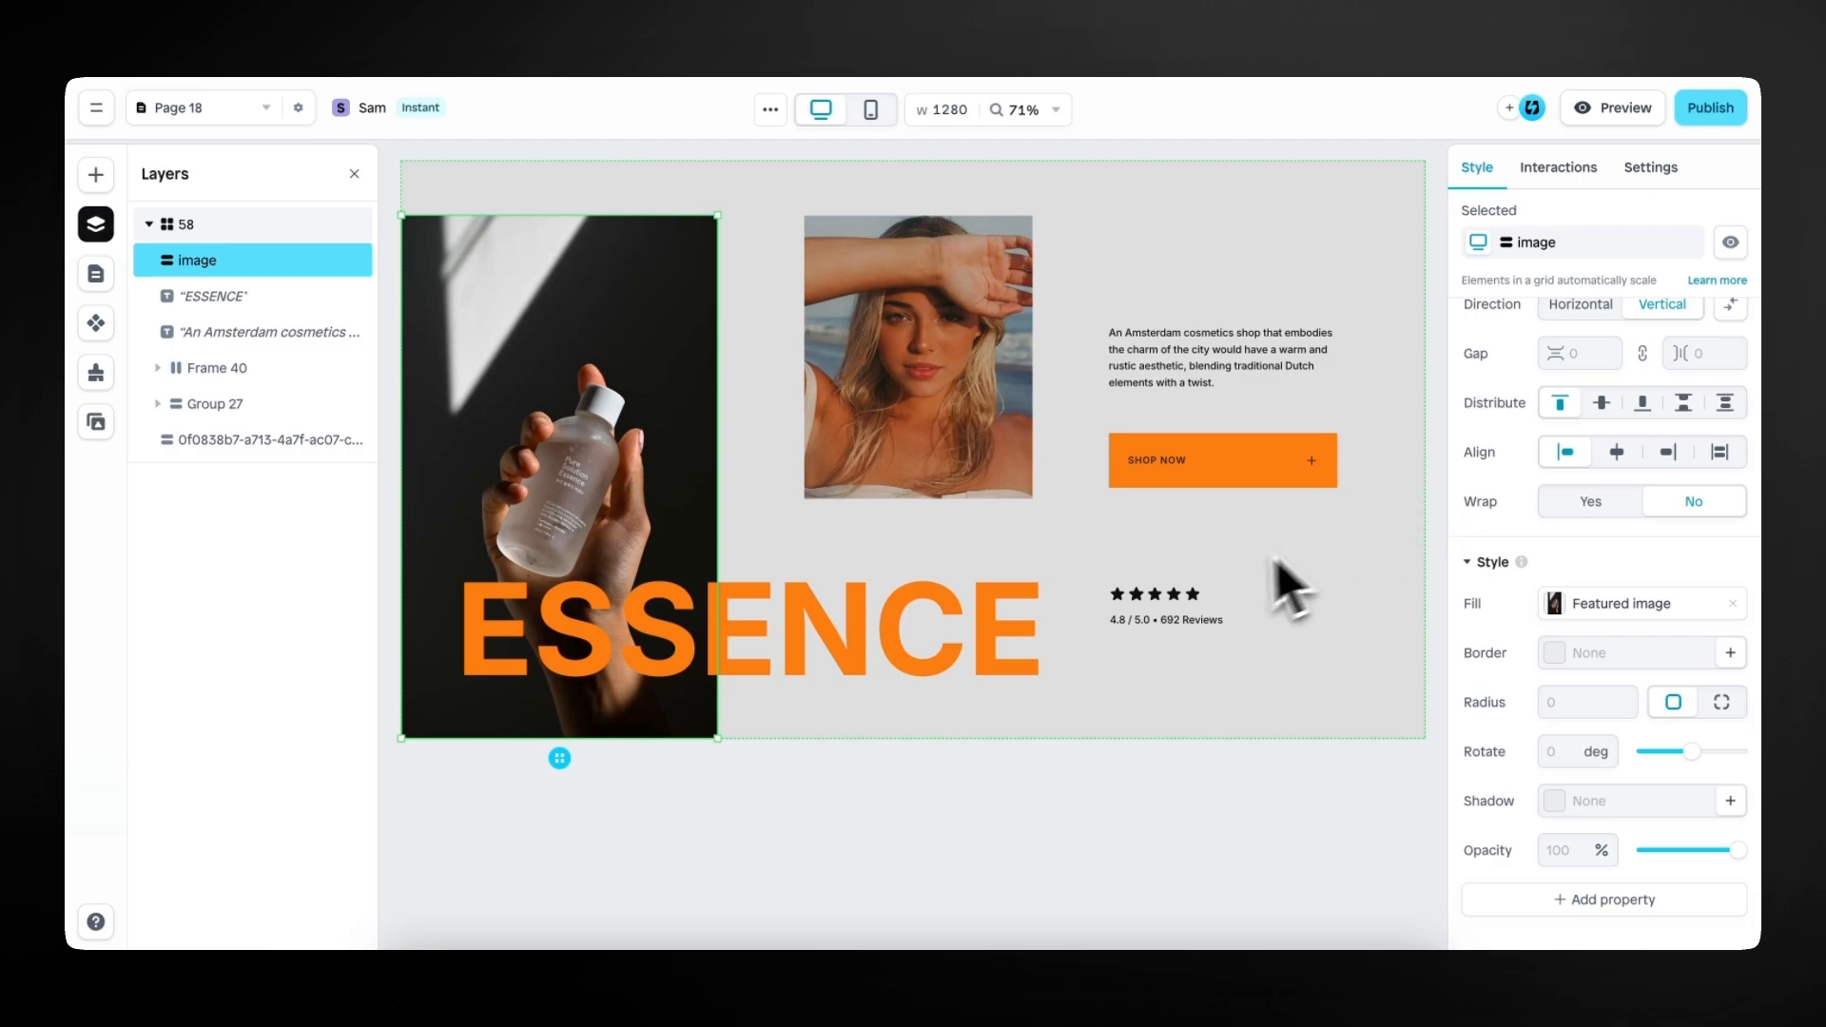
Replace the static star review group below the Shop Now button with a Shopify product Rating element and check its review app options.
{"action": "left_click", "coordinate": [1196, 629]}
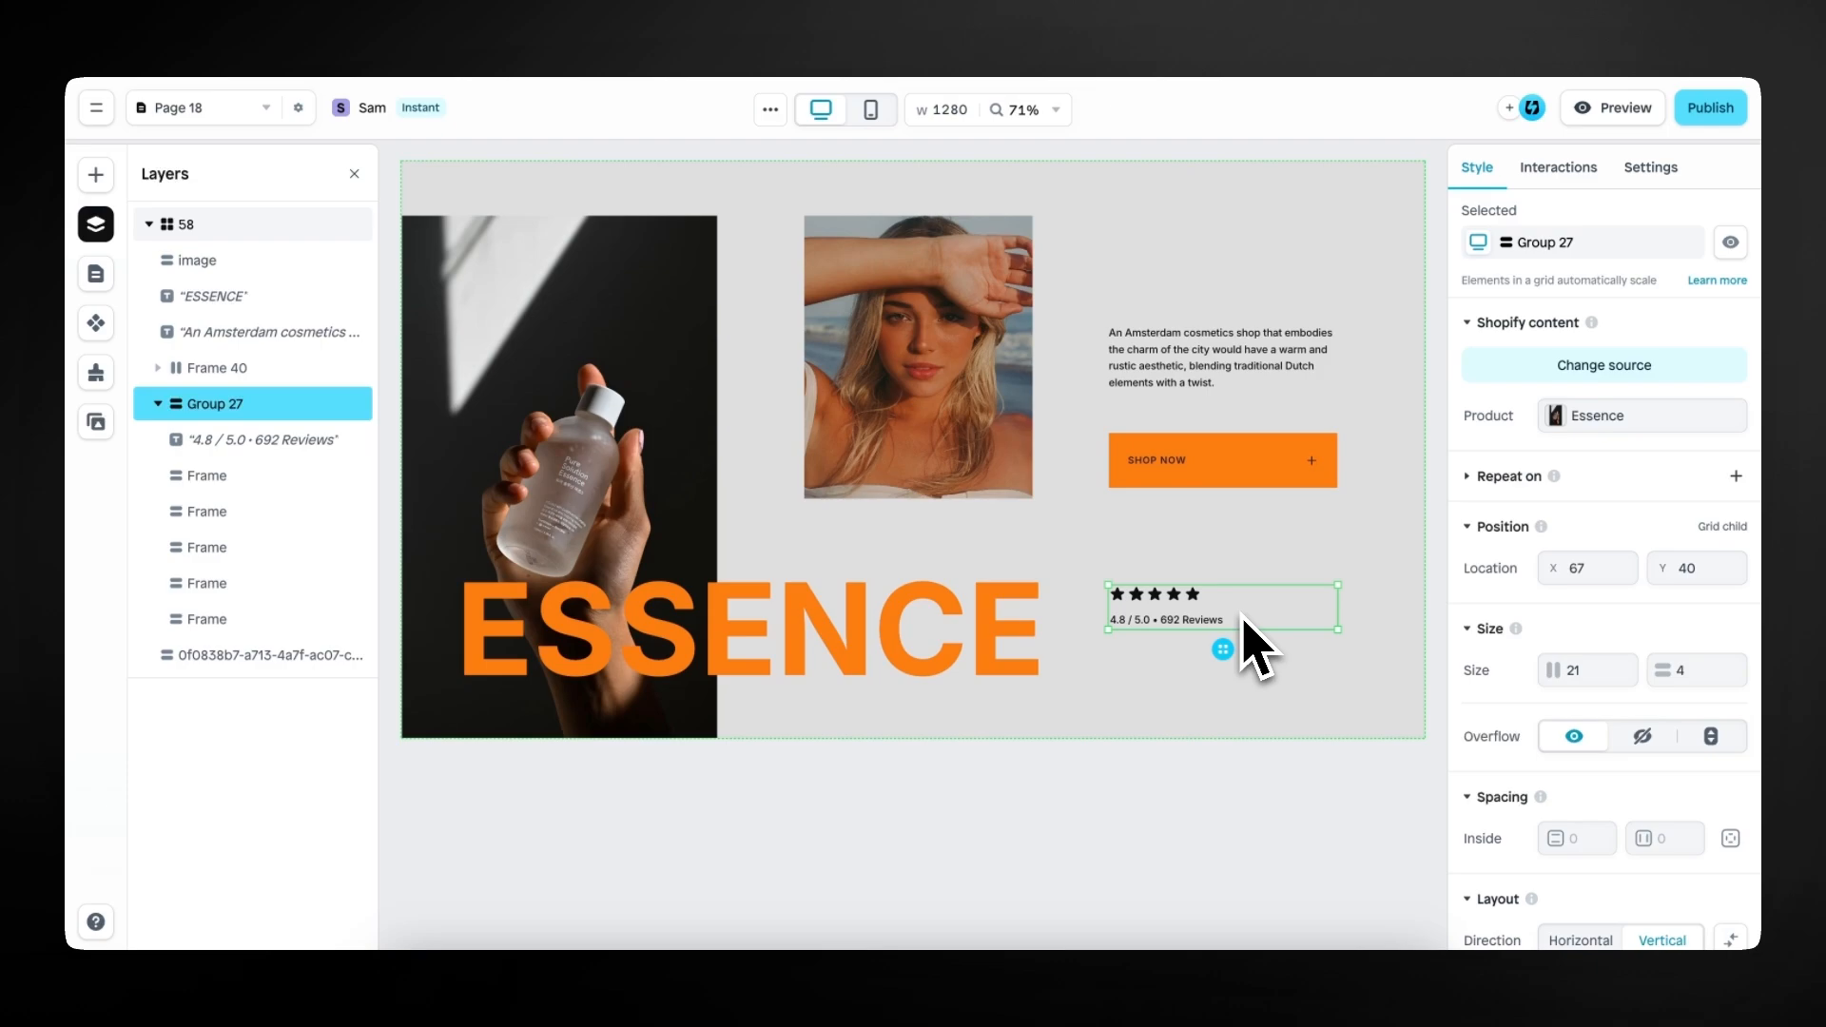
{"action": "key", "text": "Delete"}
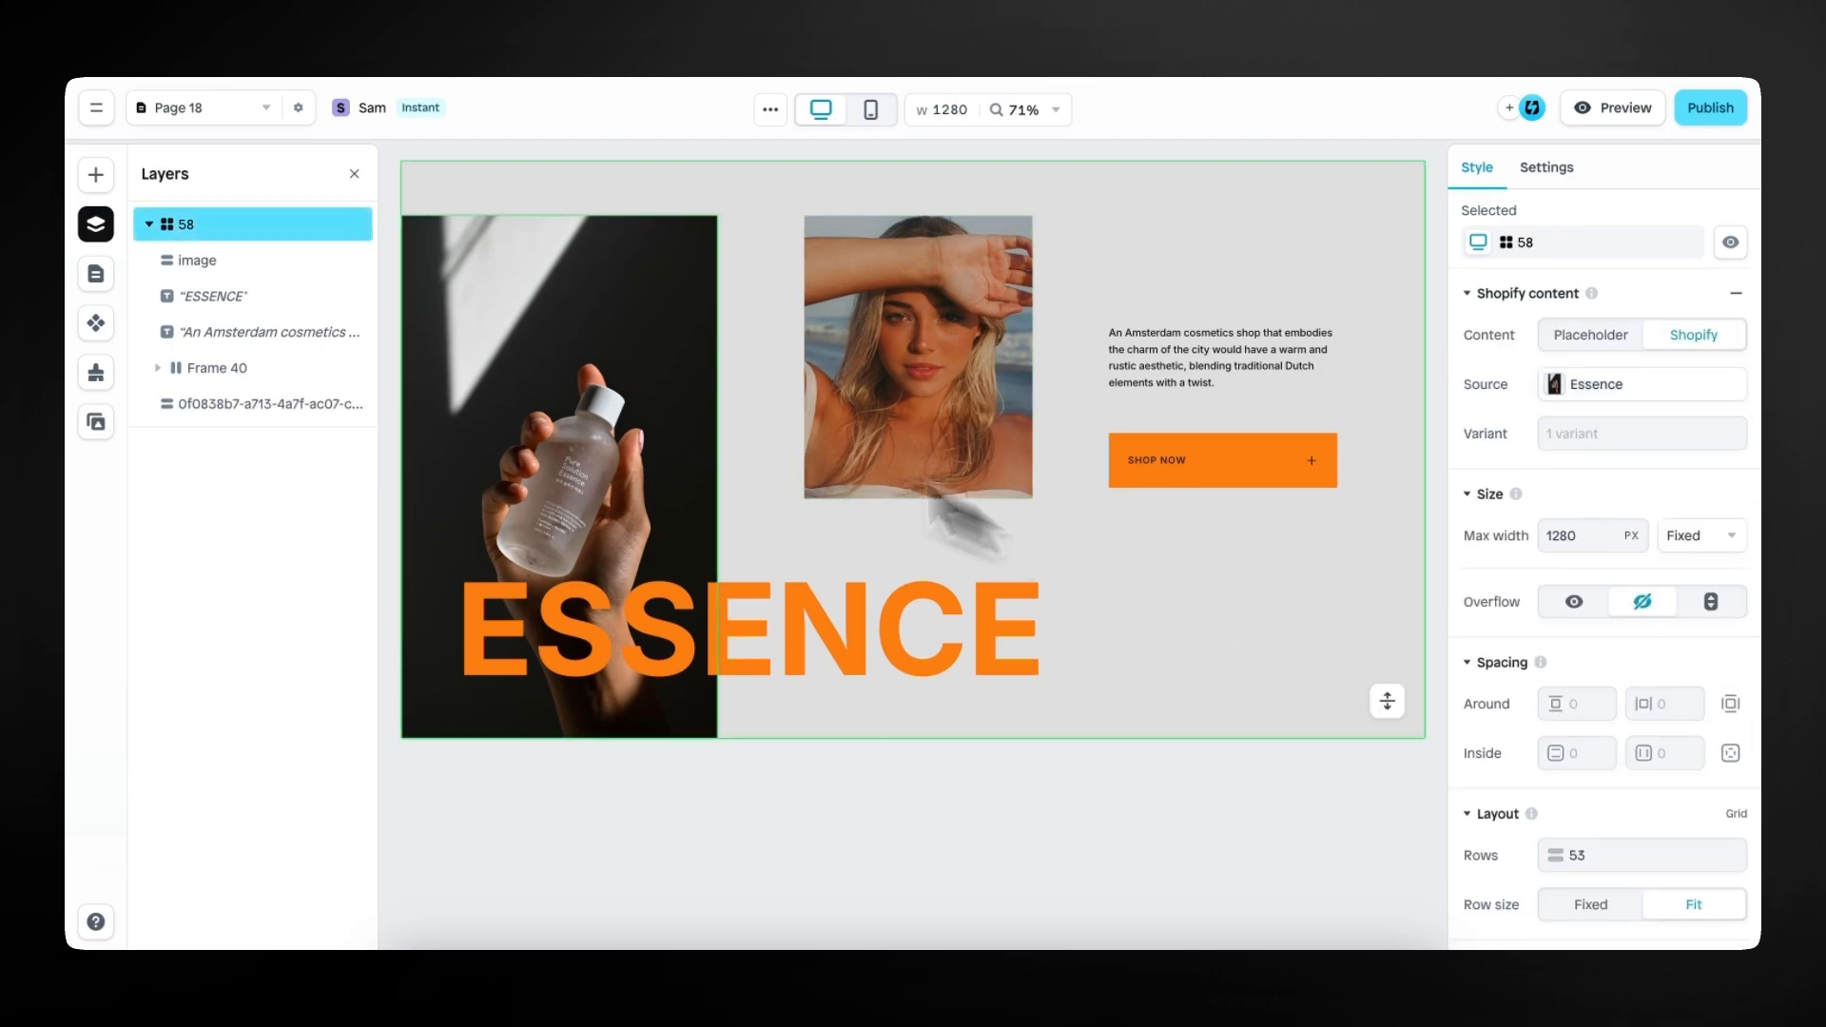
{"action": "left_click", "coordinate": [95, 174]}
{"action": "left_click", "coordinate": [306, 217]}
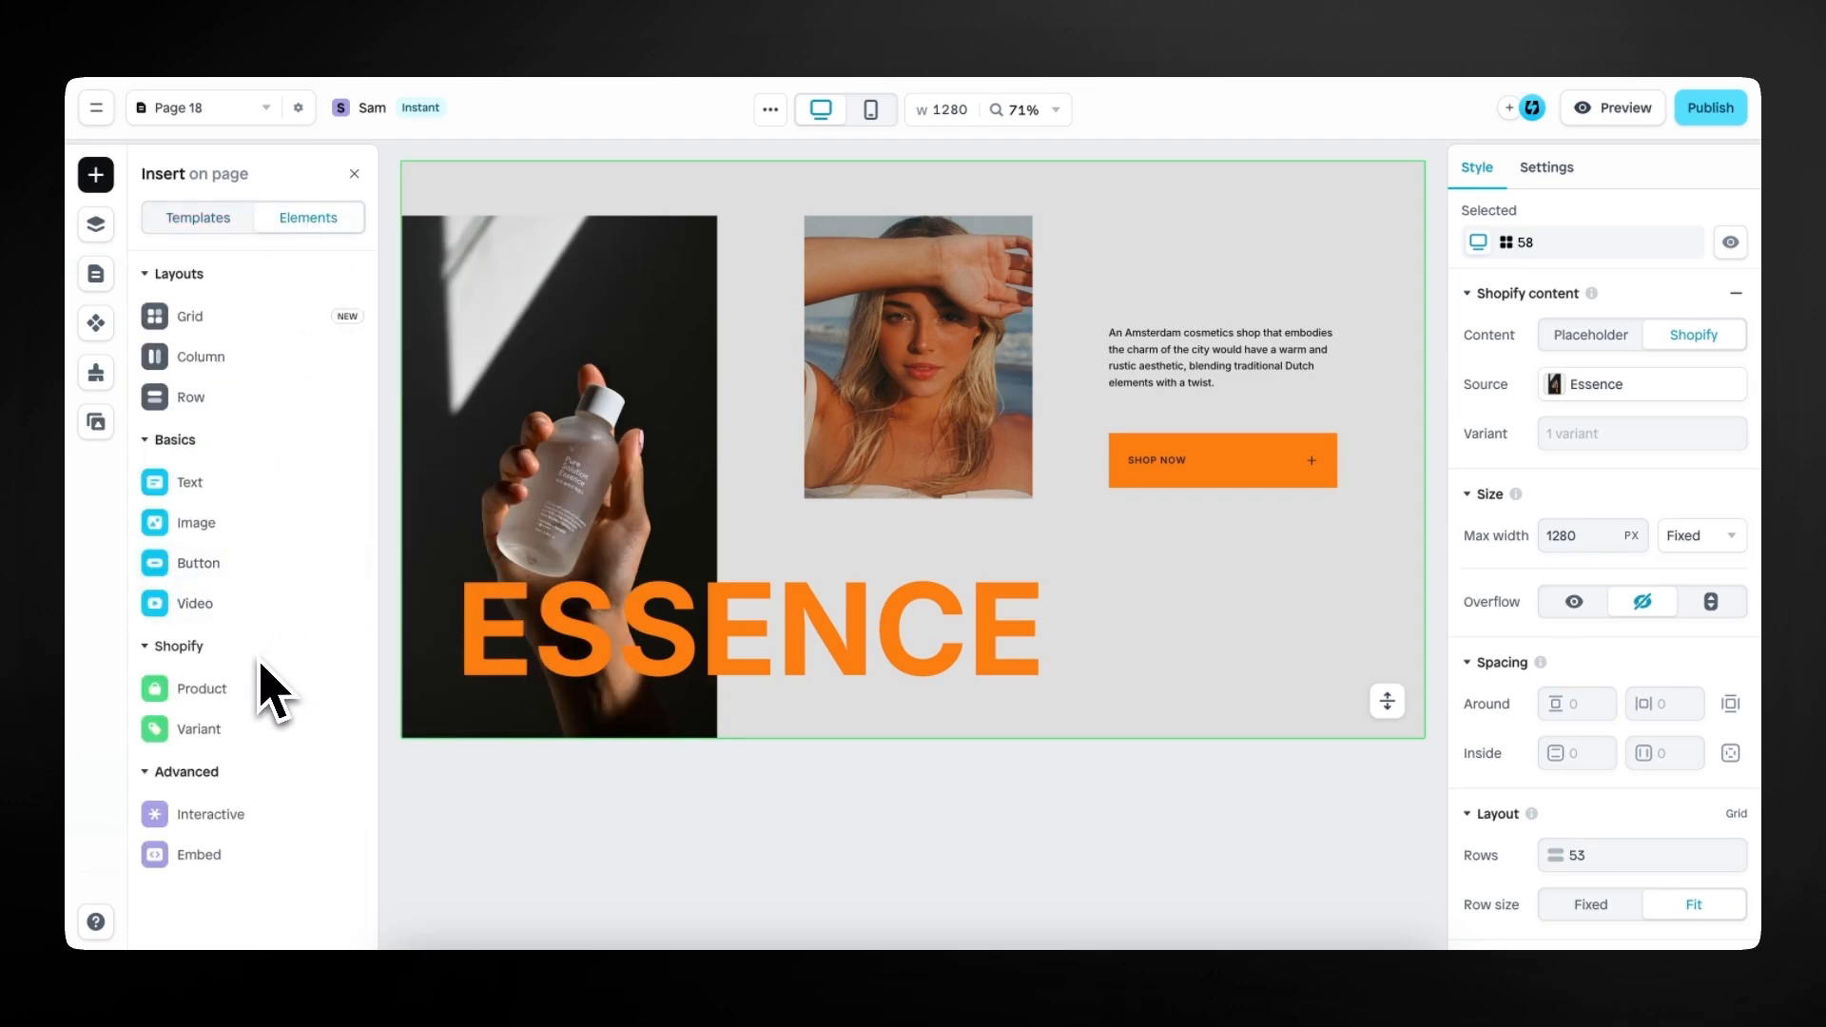
{"action": "mouse_move", "coordinate": [257, 695]}
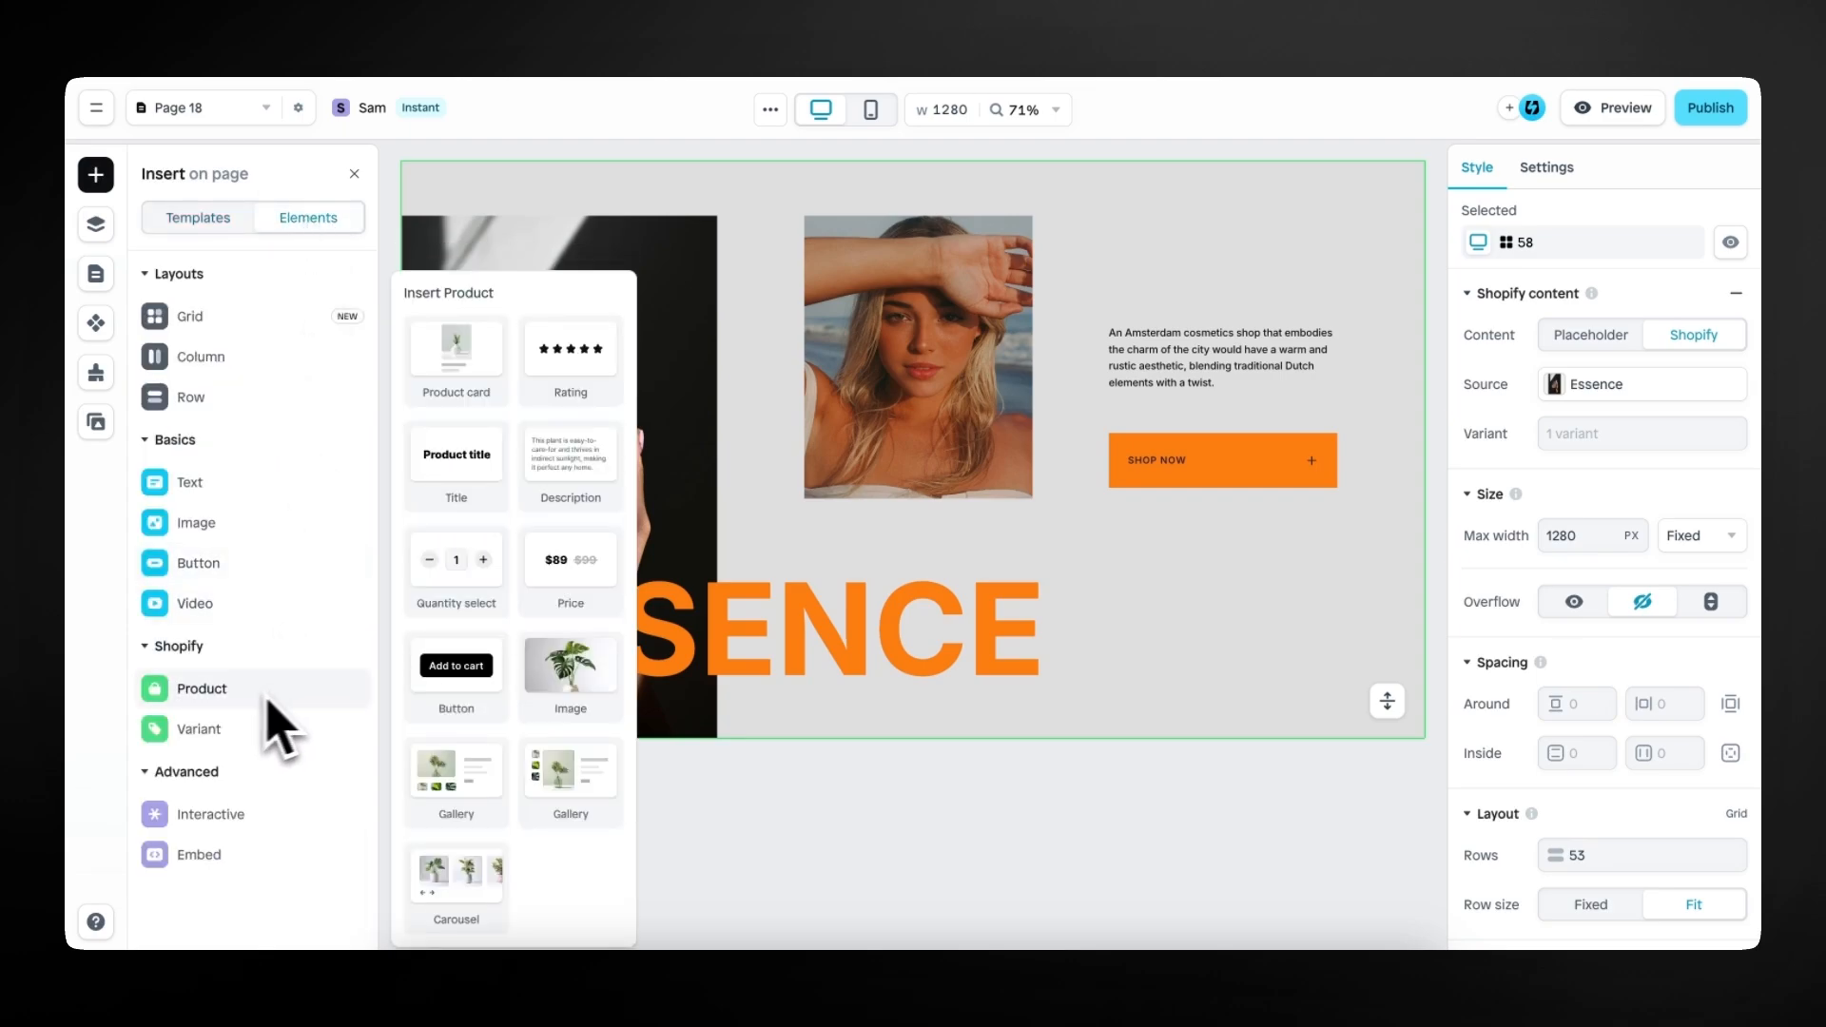
{"action": "left_click_drag", "start_coordinate": [575, 400], "coordinate": [1210, 623]}
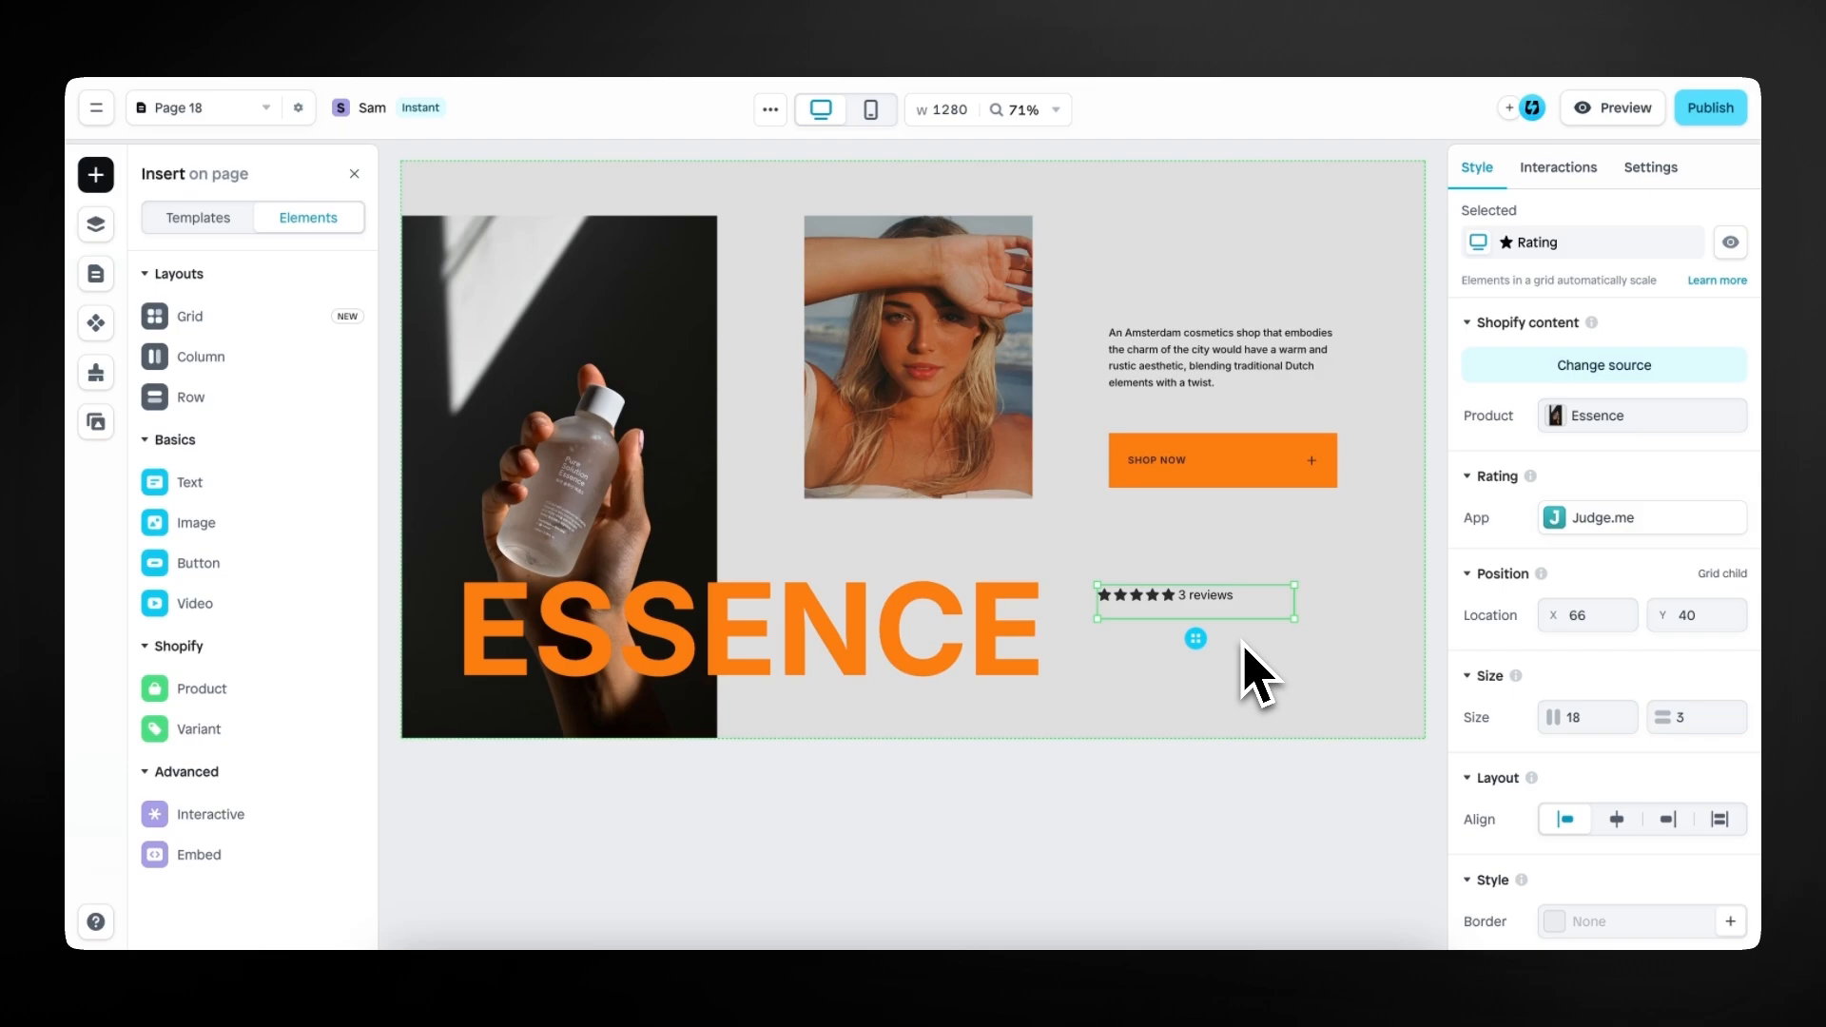
{"action": "left_click", "coordinate": [1559, 532]}
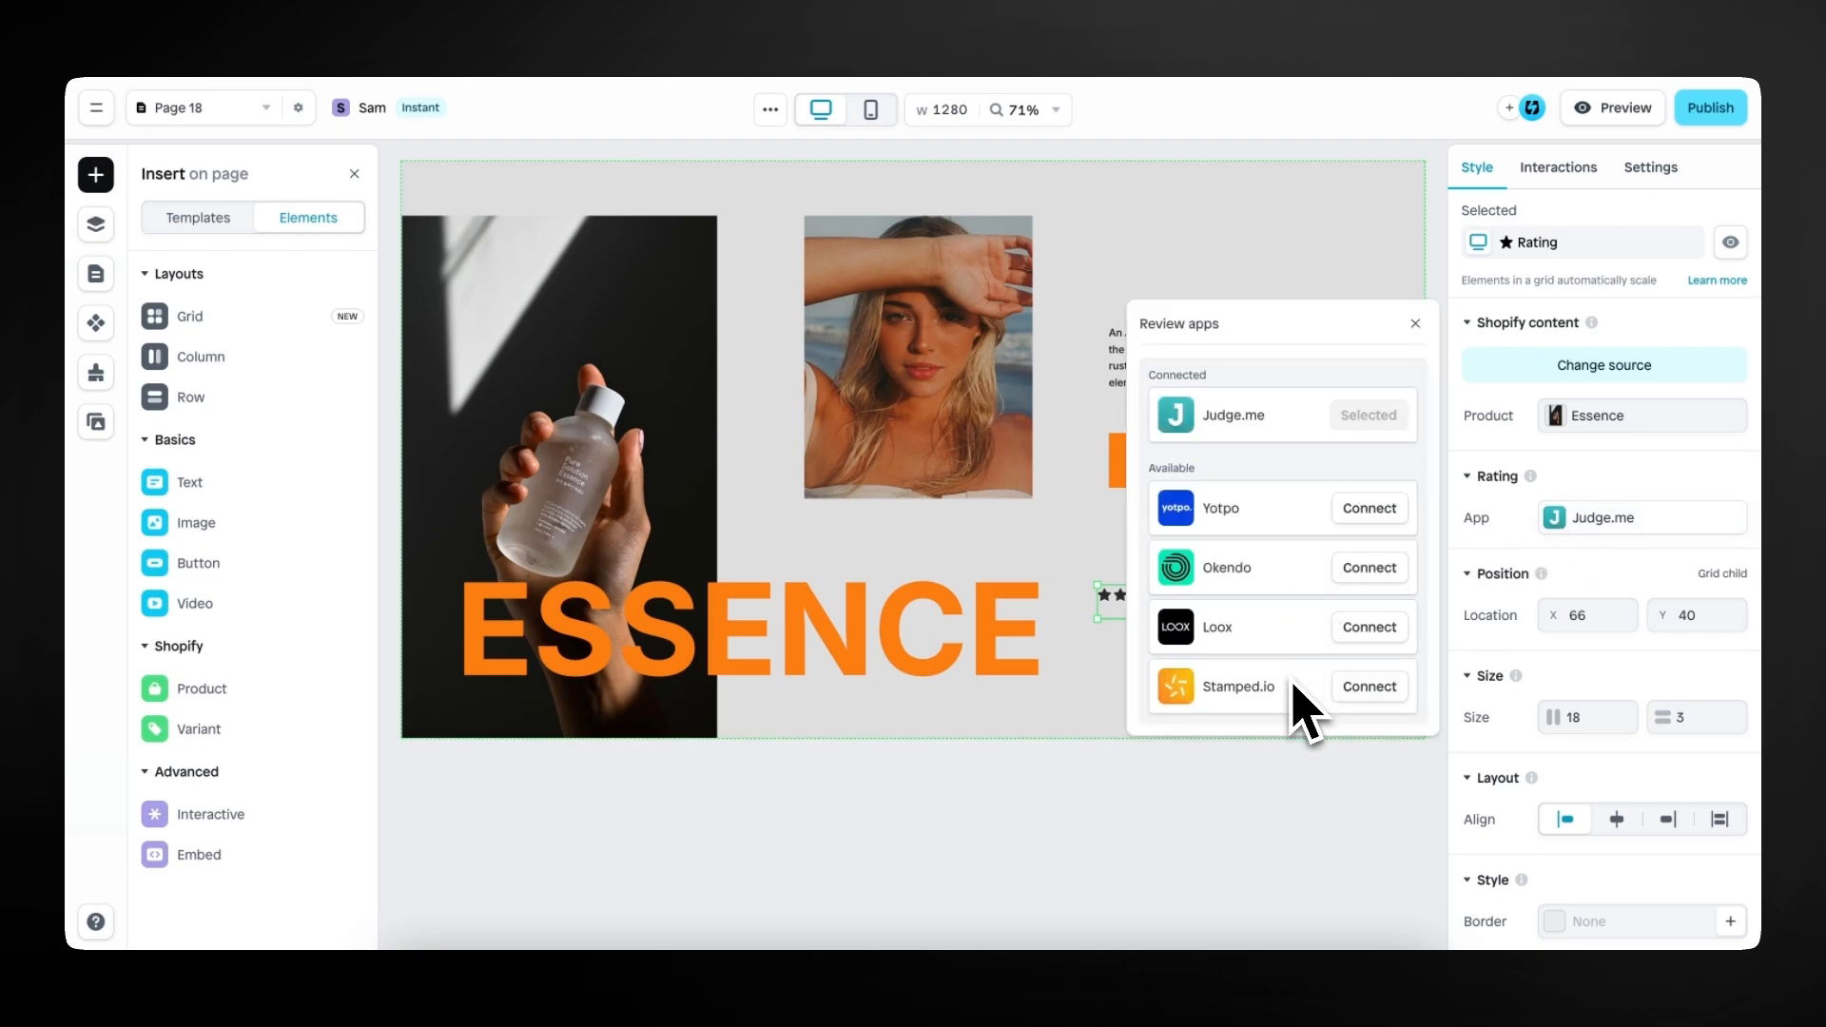
{"action": "left_click", "coordinate": [1415, 323]}
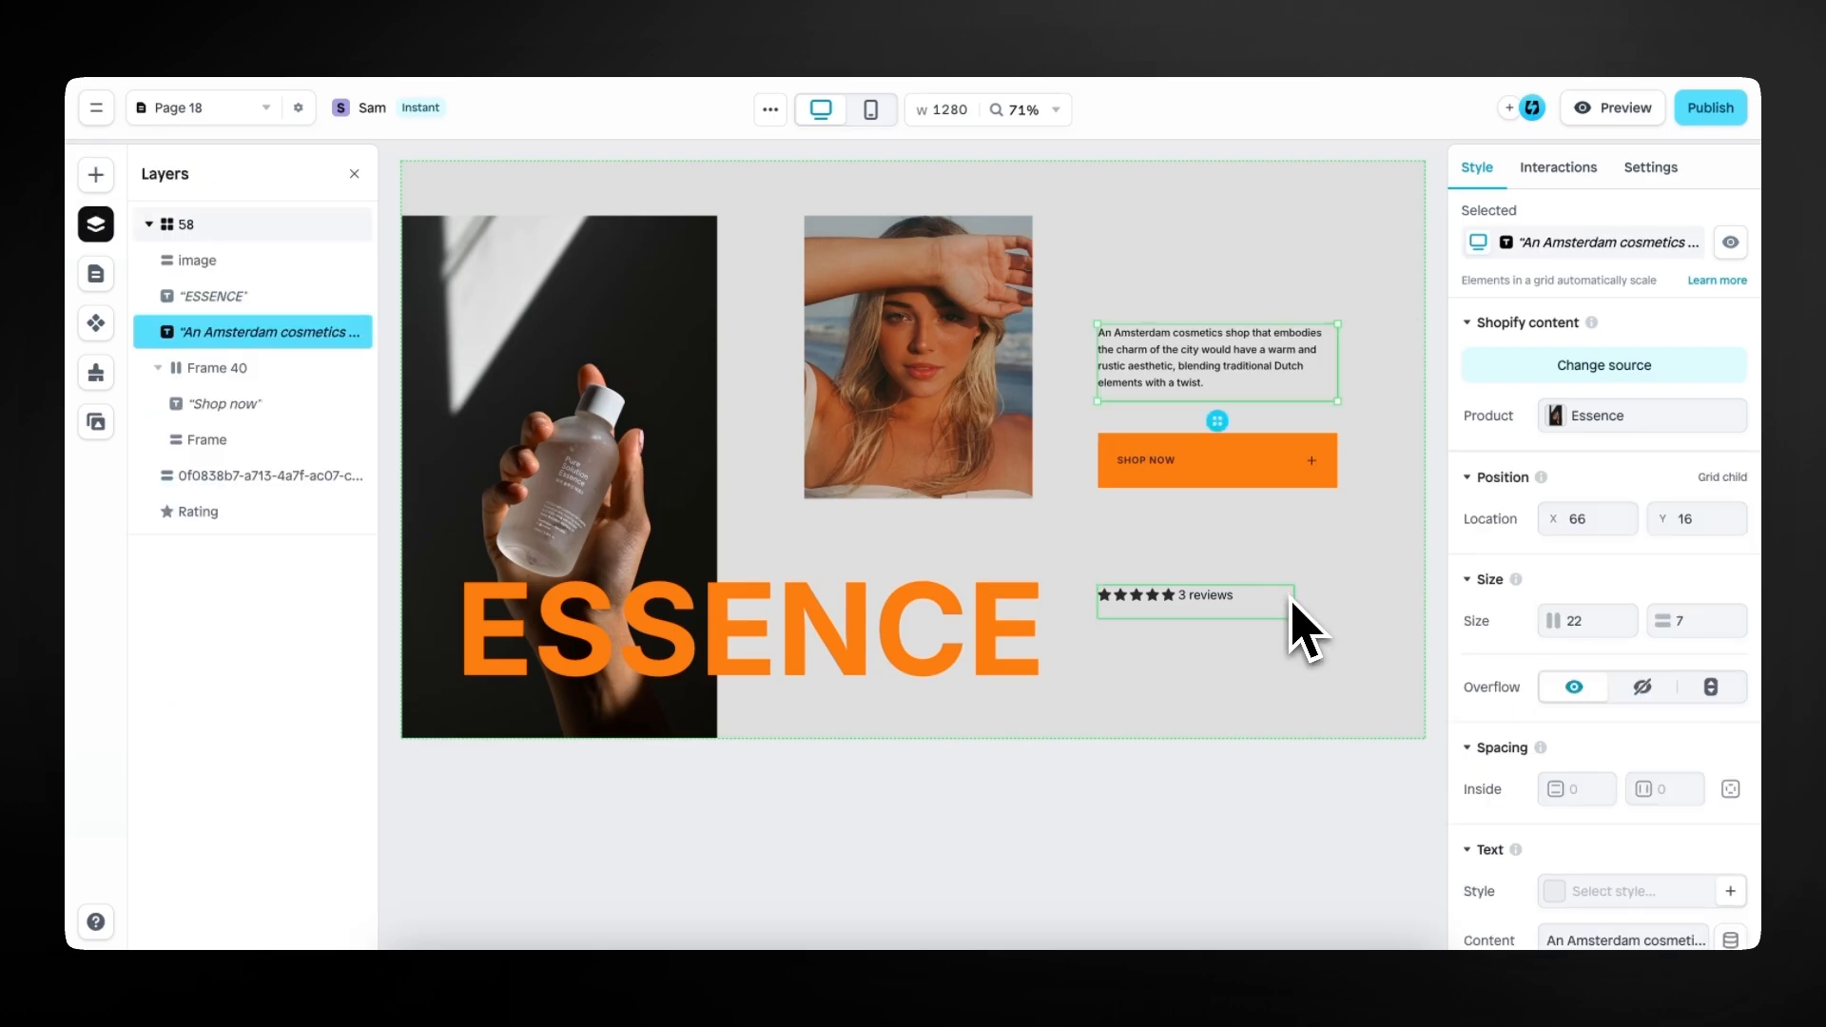
Add a Go to product action to the Shop Now button frame.
{"action": "left_click", "coordinate": [1270, 483]}
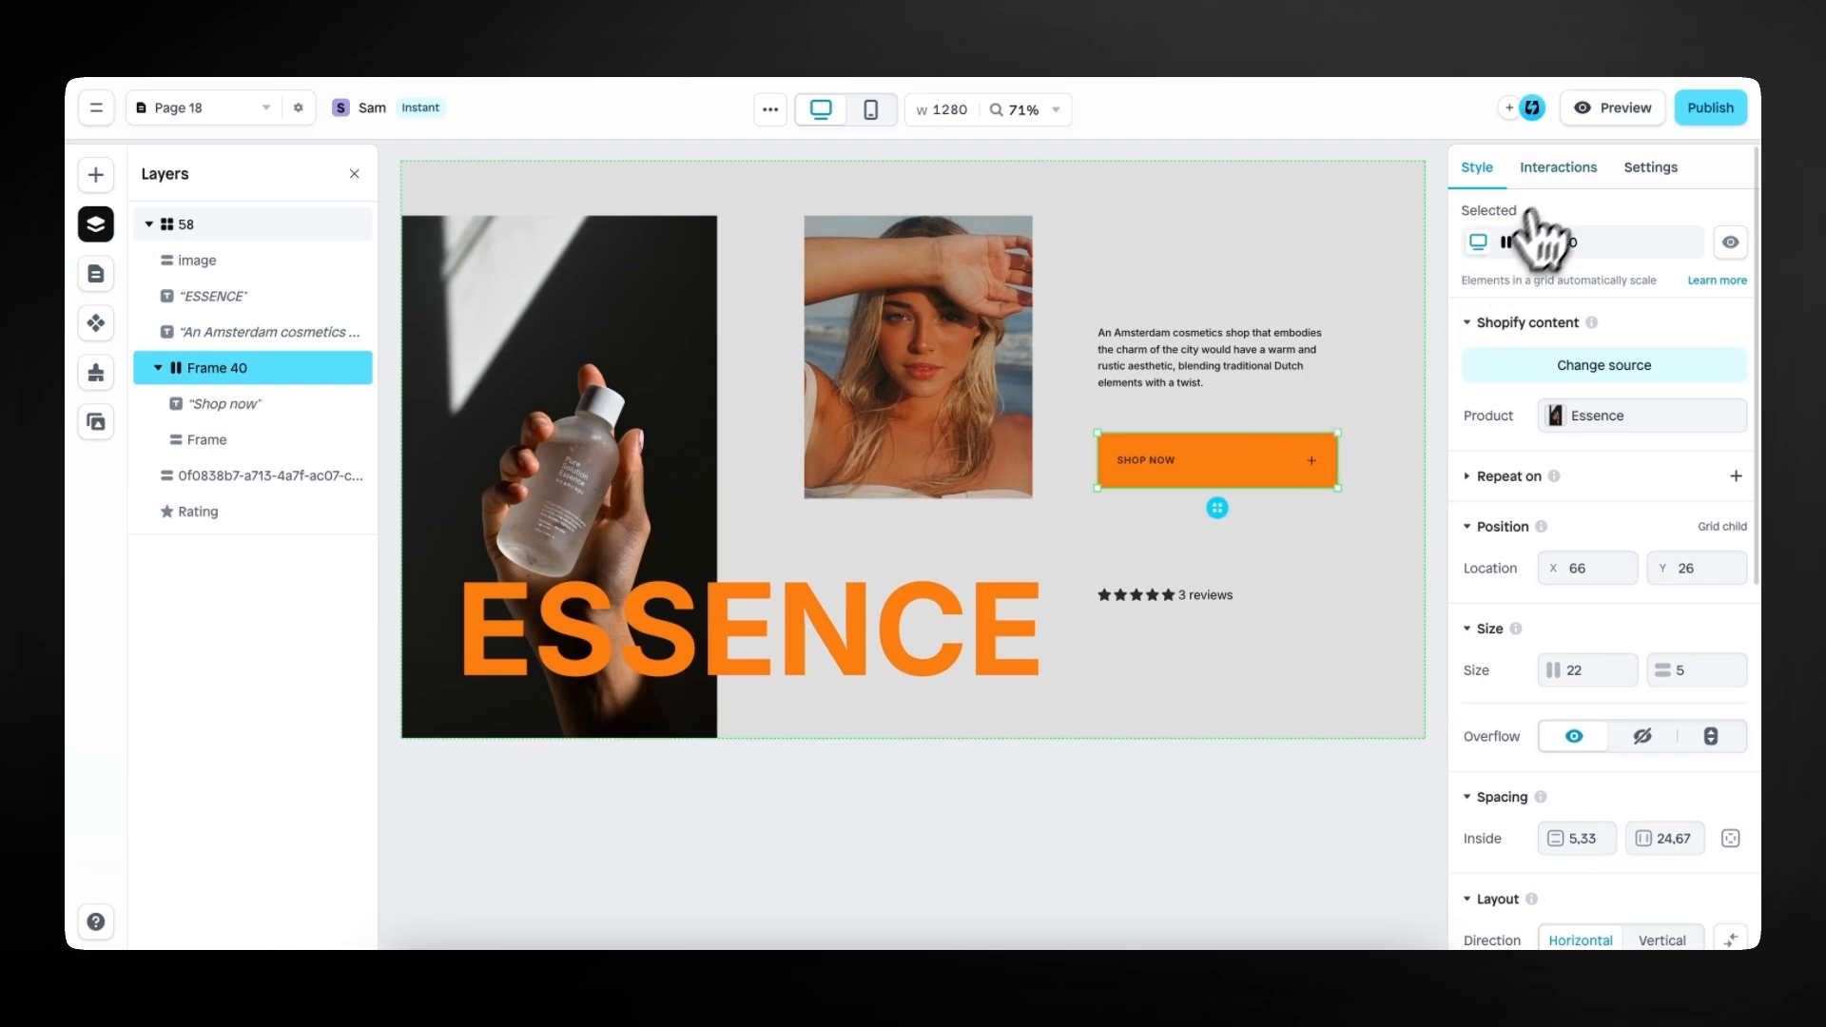
{"action": "left_click", "coordinate": [1565, 170]}
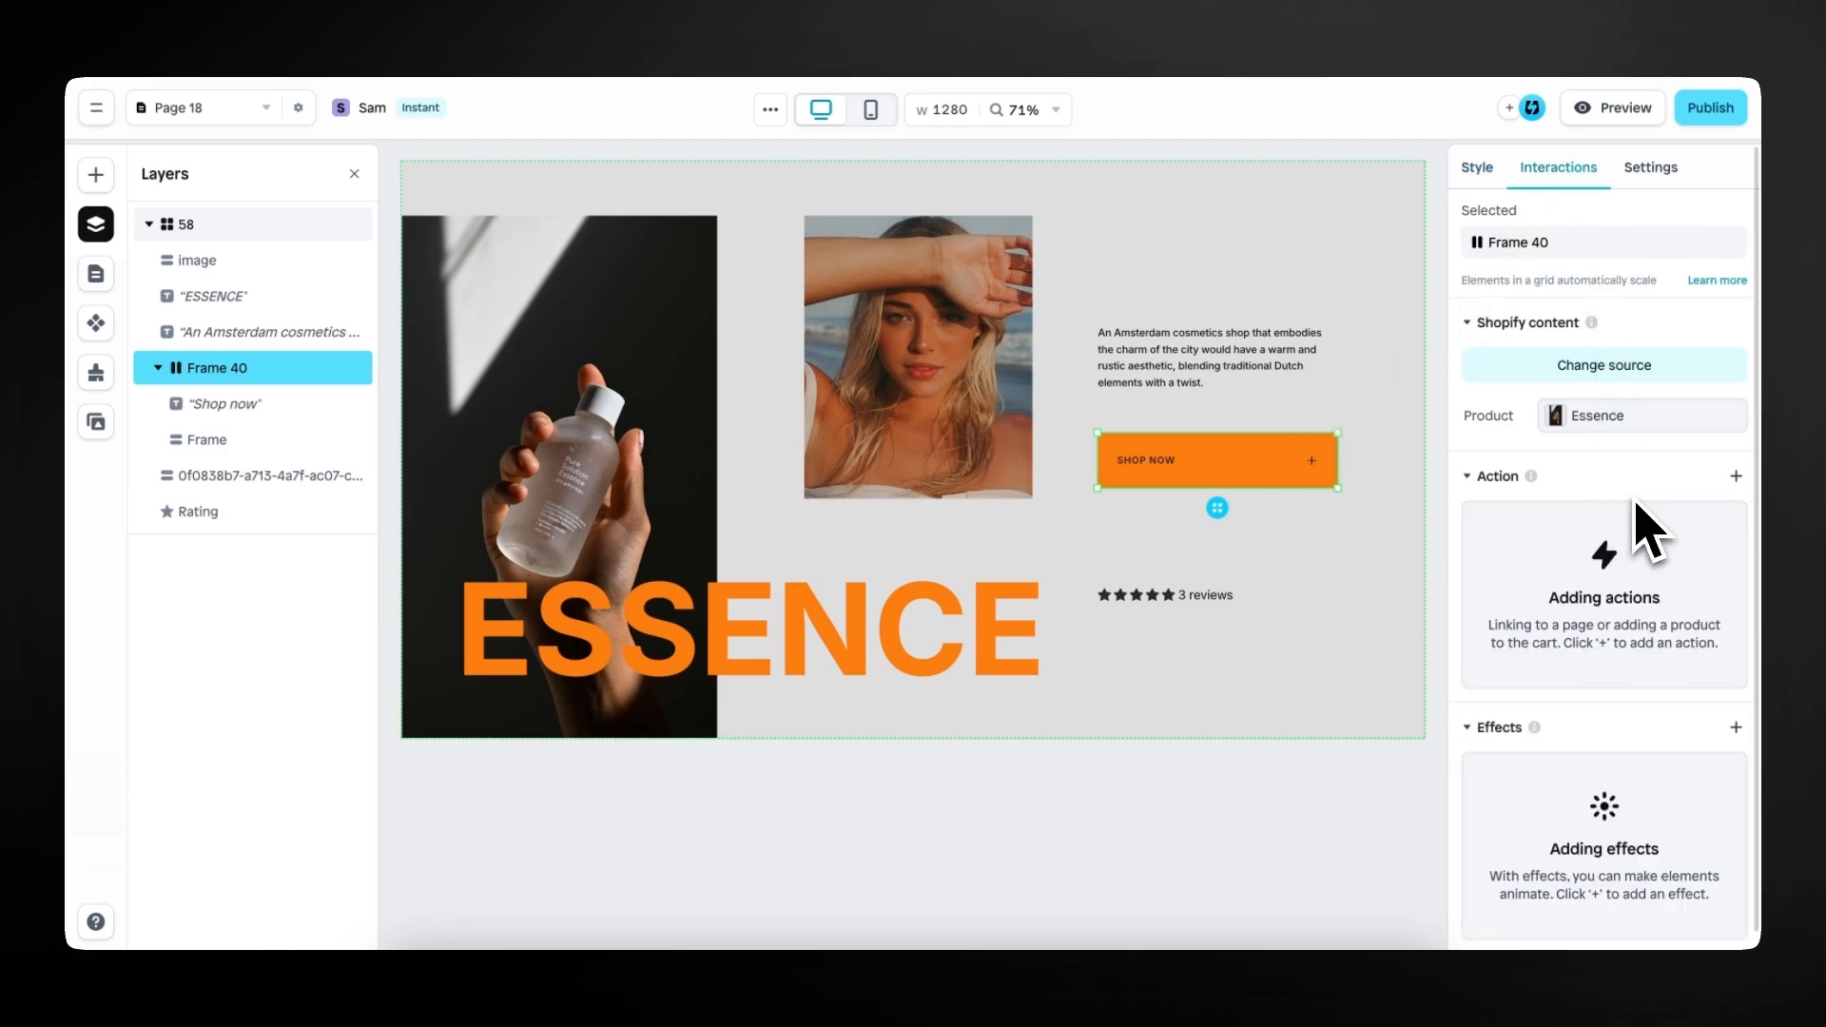
{"action": "left_click", "coordinate": [1736, 476]}
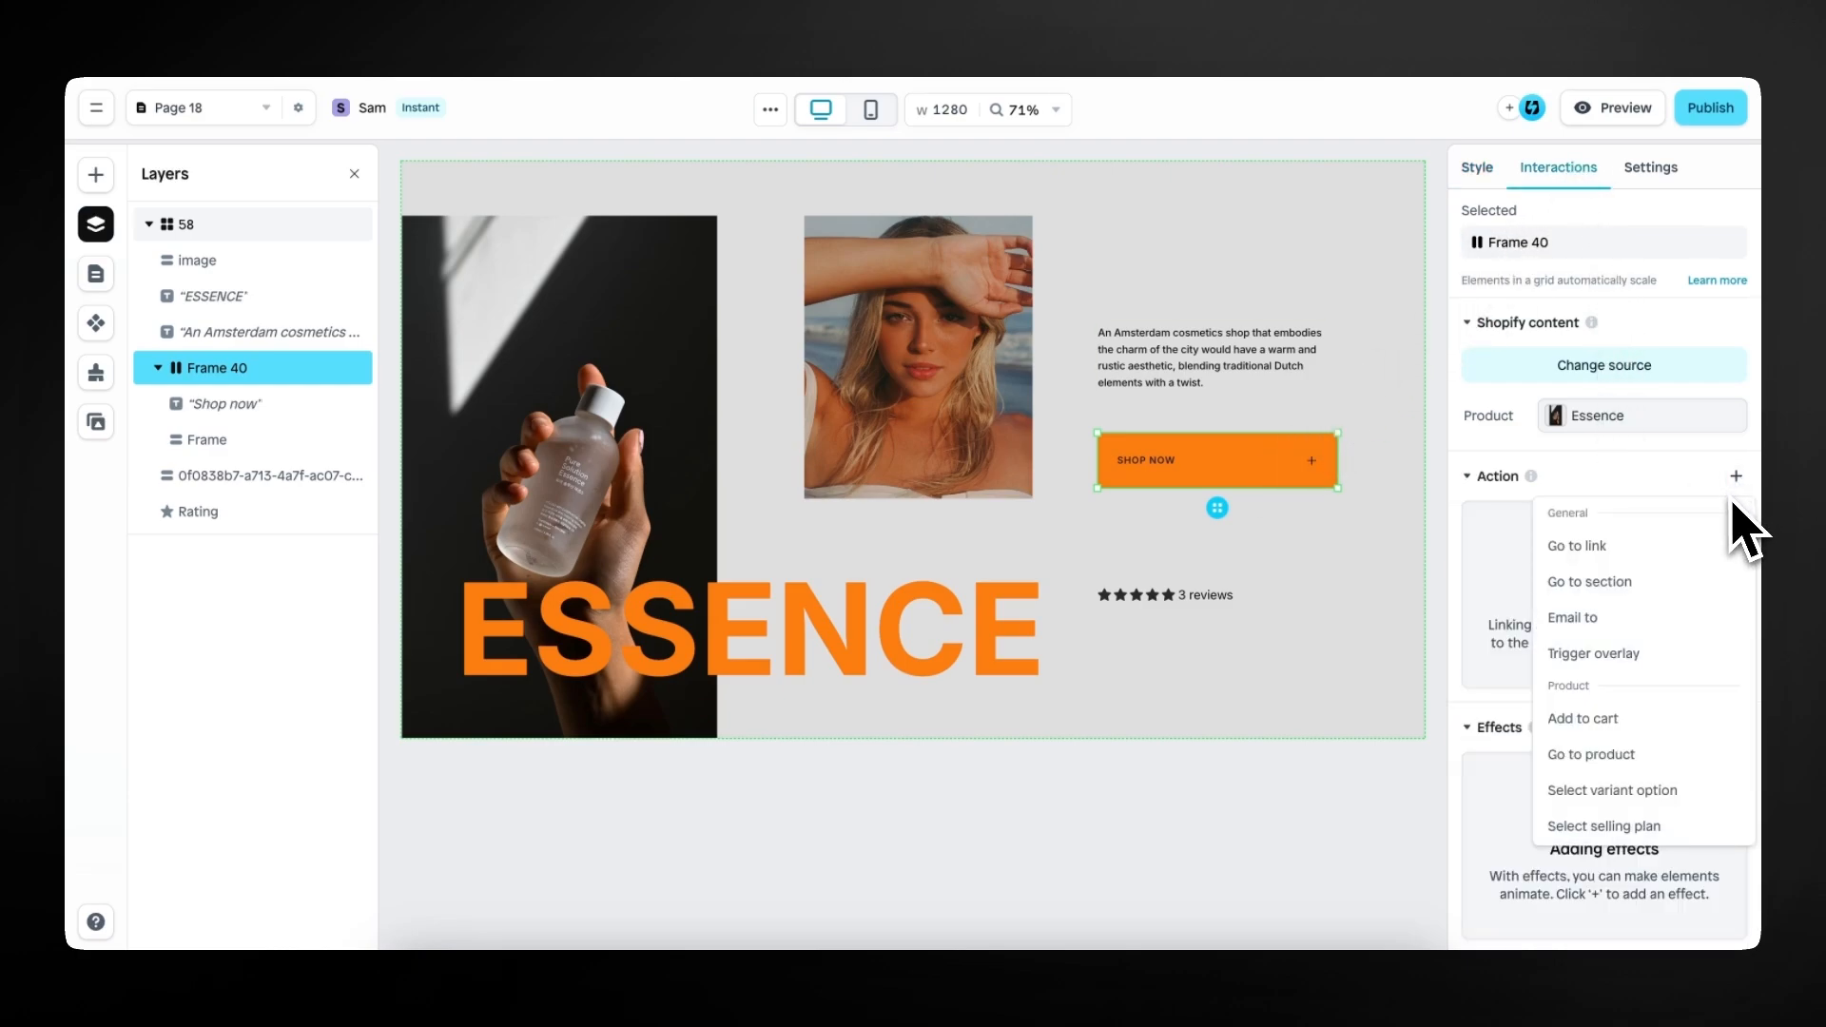
{"action": "left_click", "coordinate": [1675, 757]}
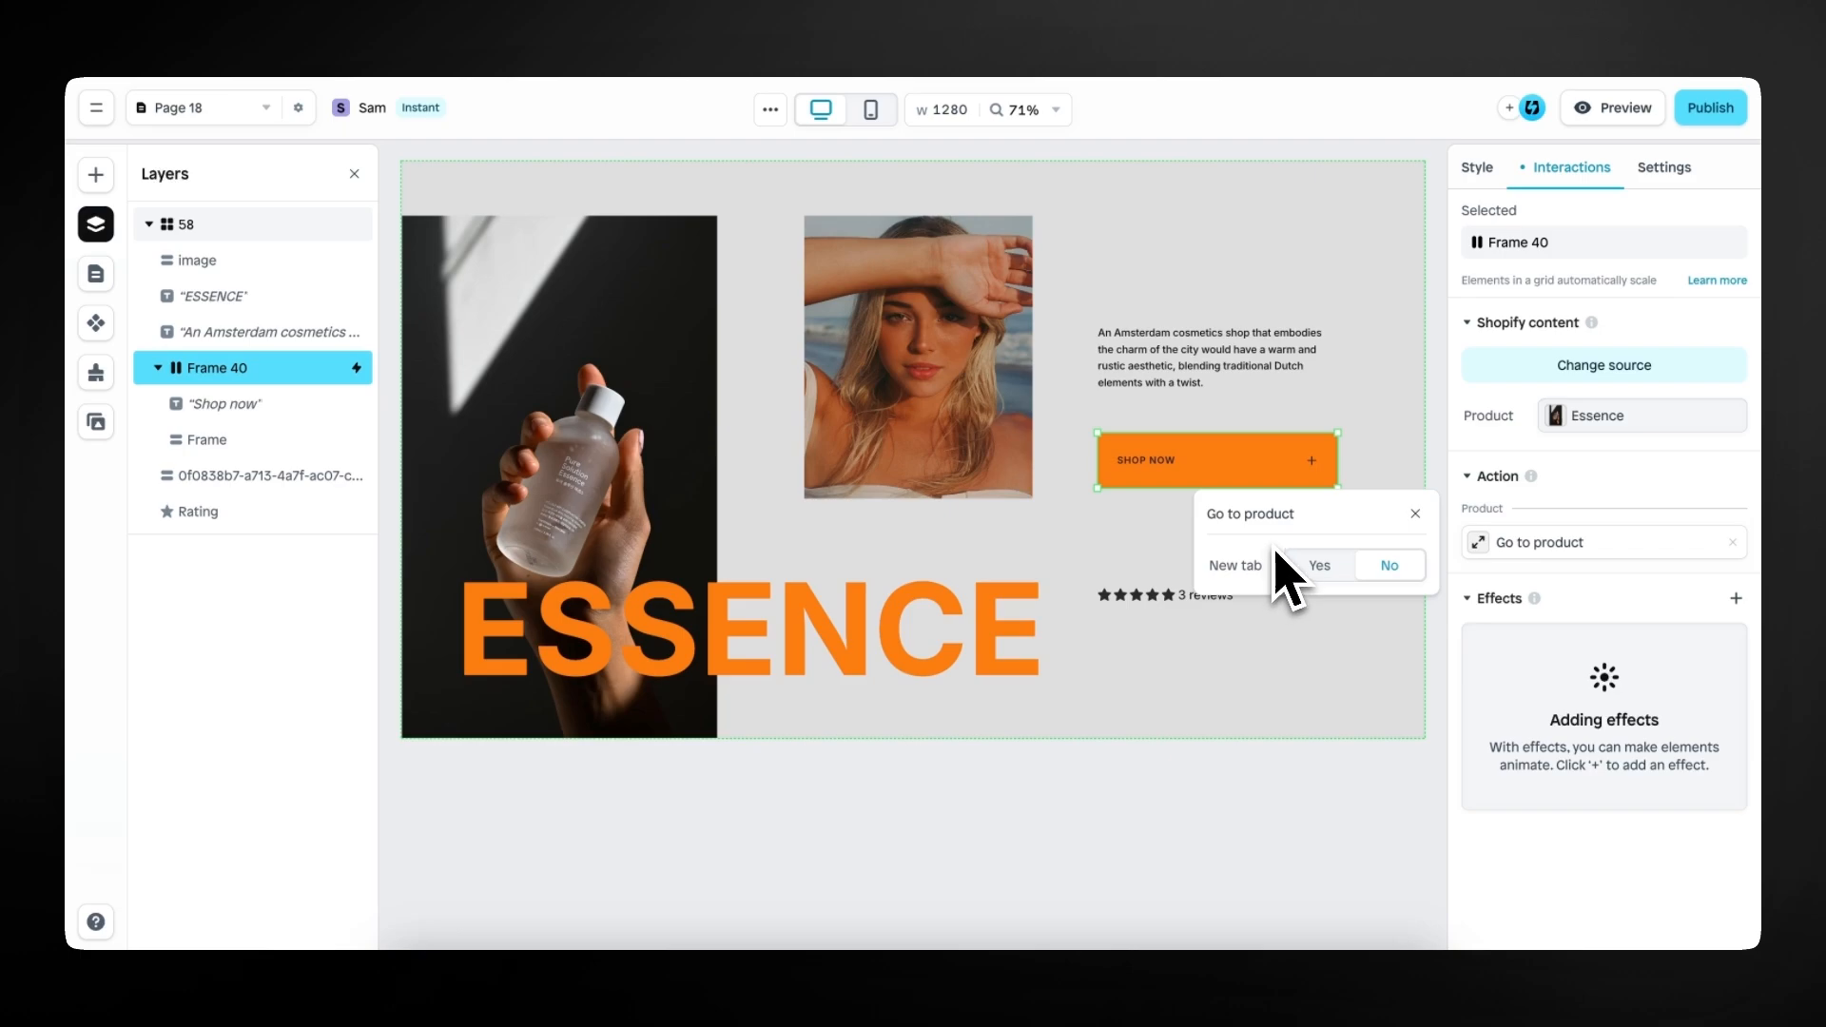
{"action": "left_click", "coordinate": [1416, 513]}
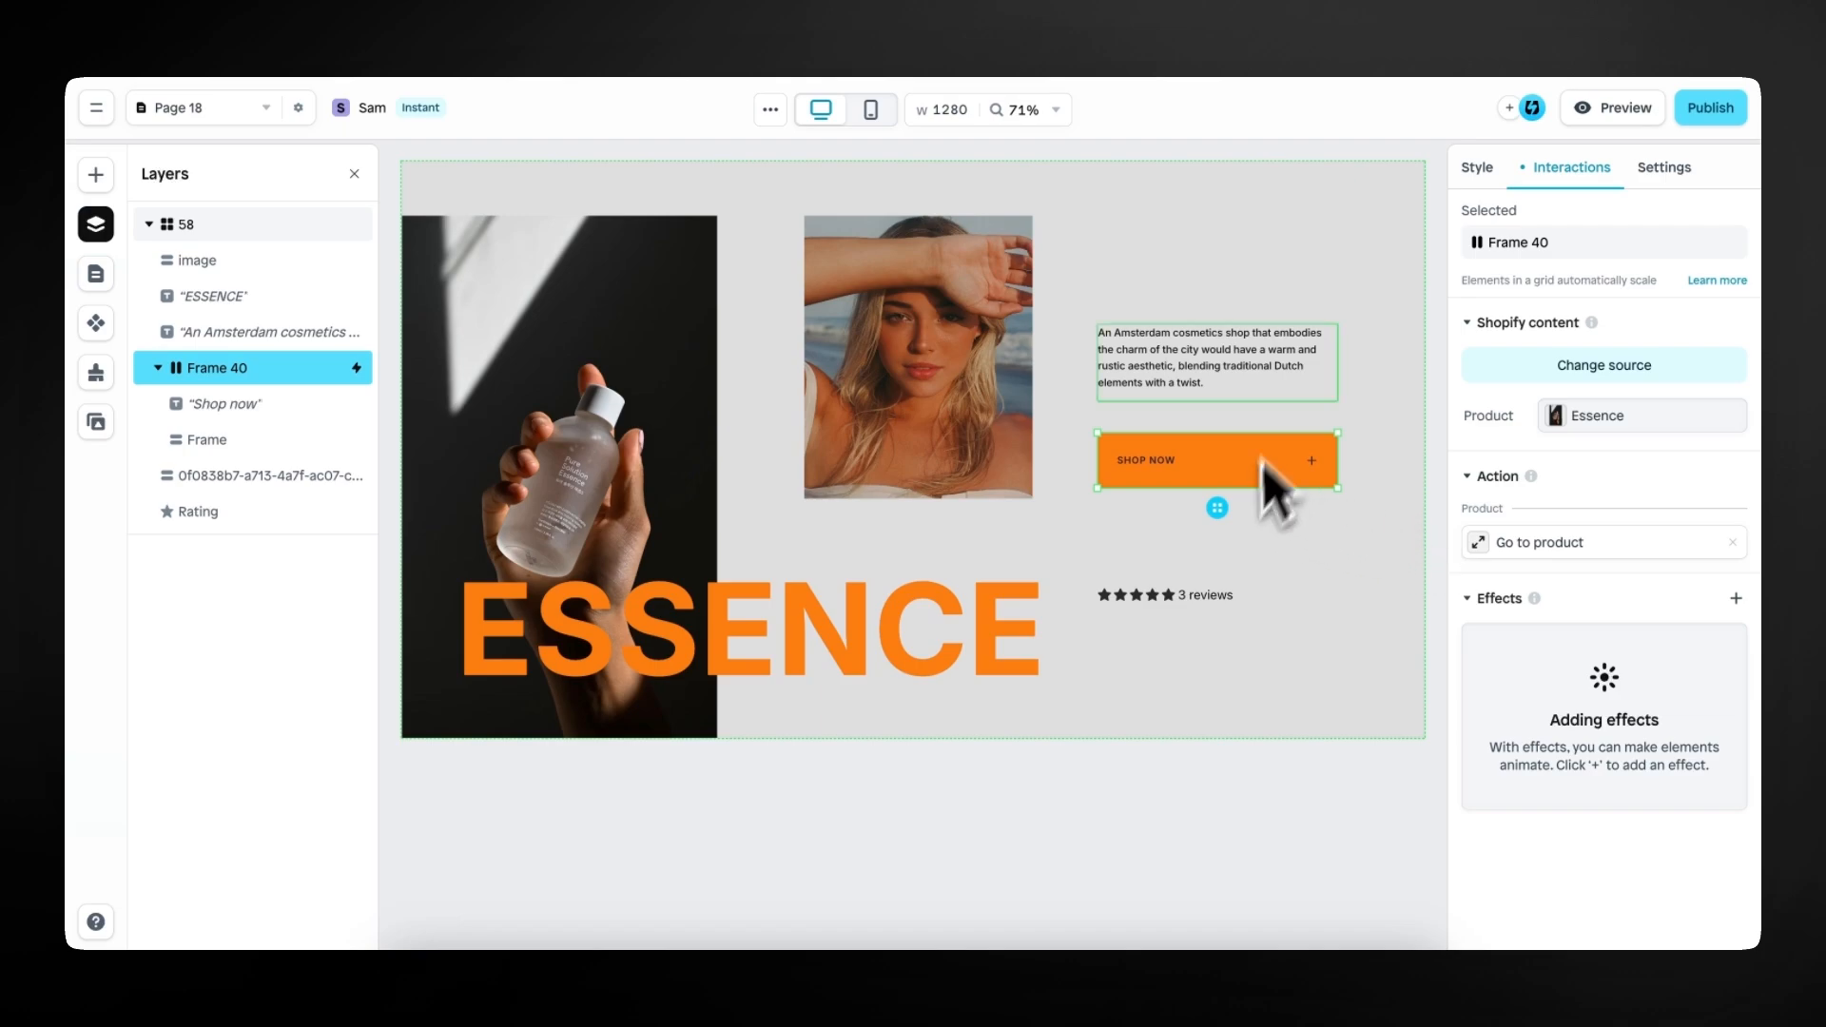
Add a Mouse hover effect to the Shop Now button frame that changes its fill to black.
{"action": "left_click", "coordinate": [1477, 169]}
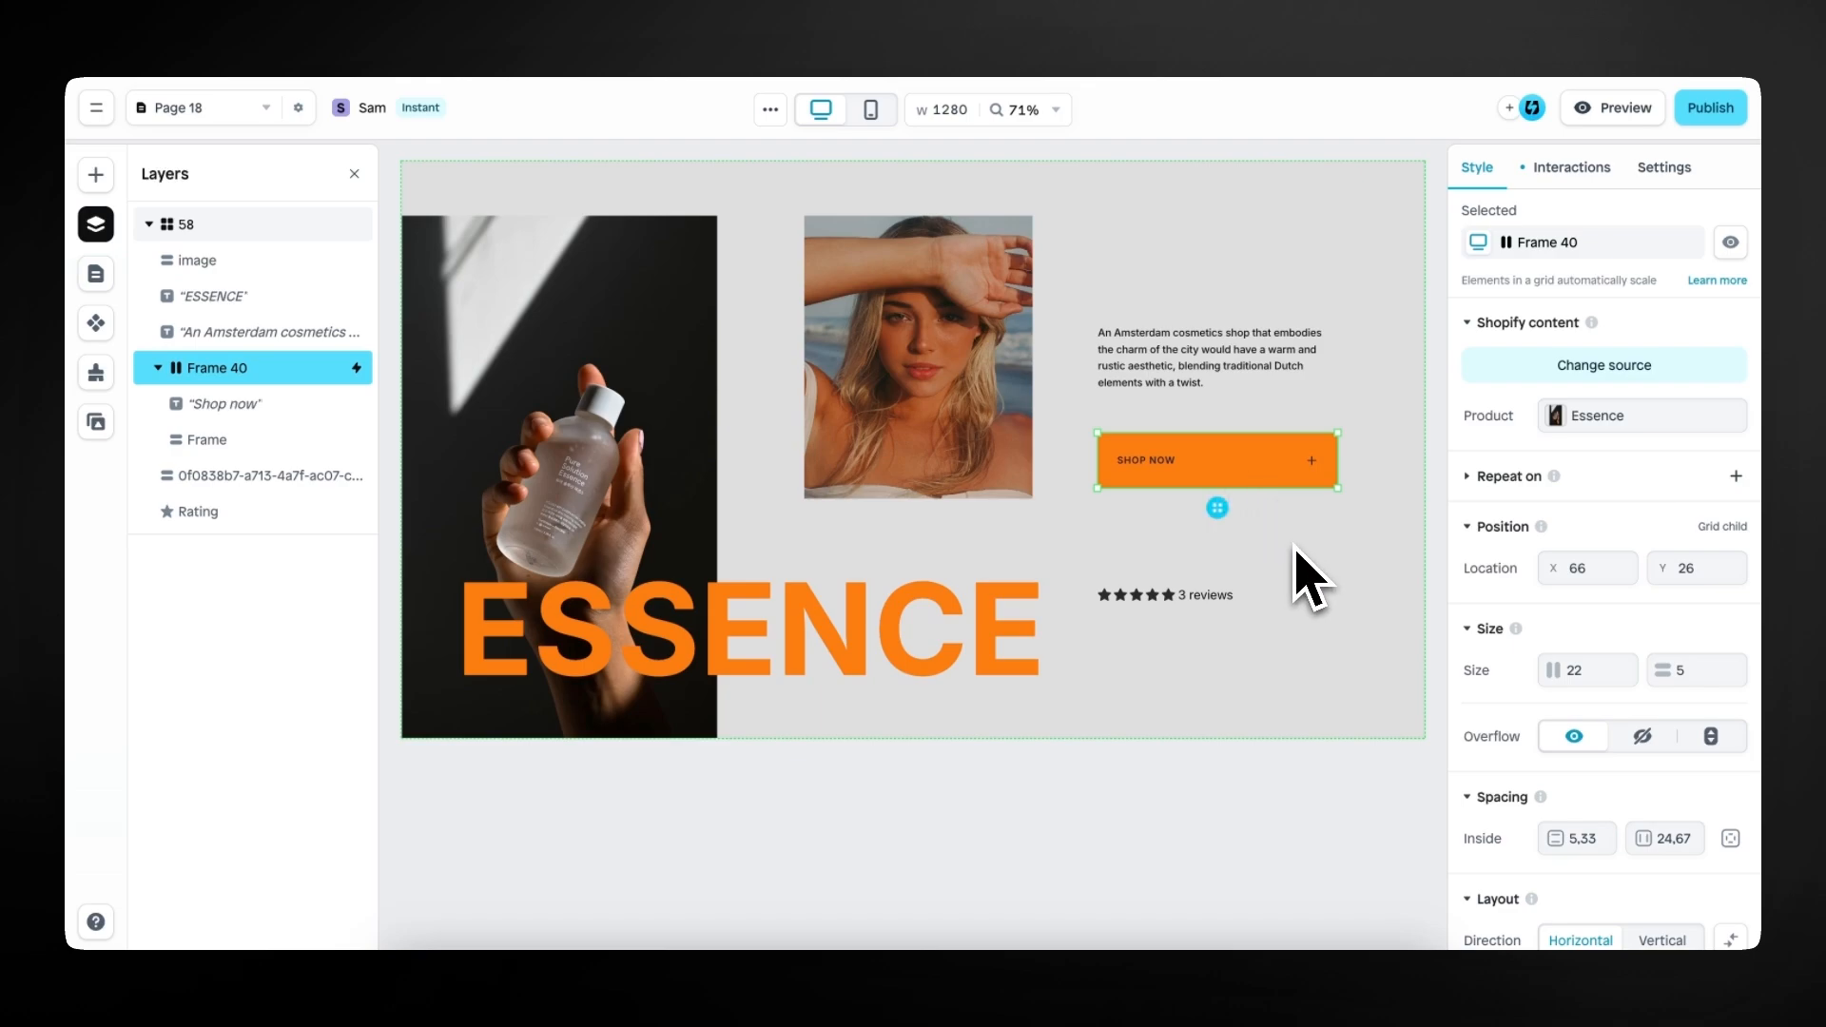
{"action": "left_click", "coordinate": [1564, 171]}
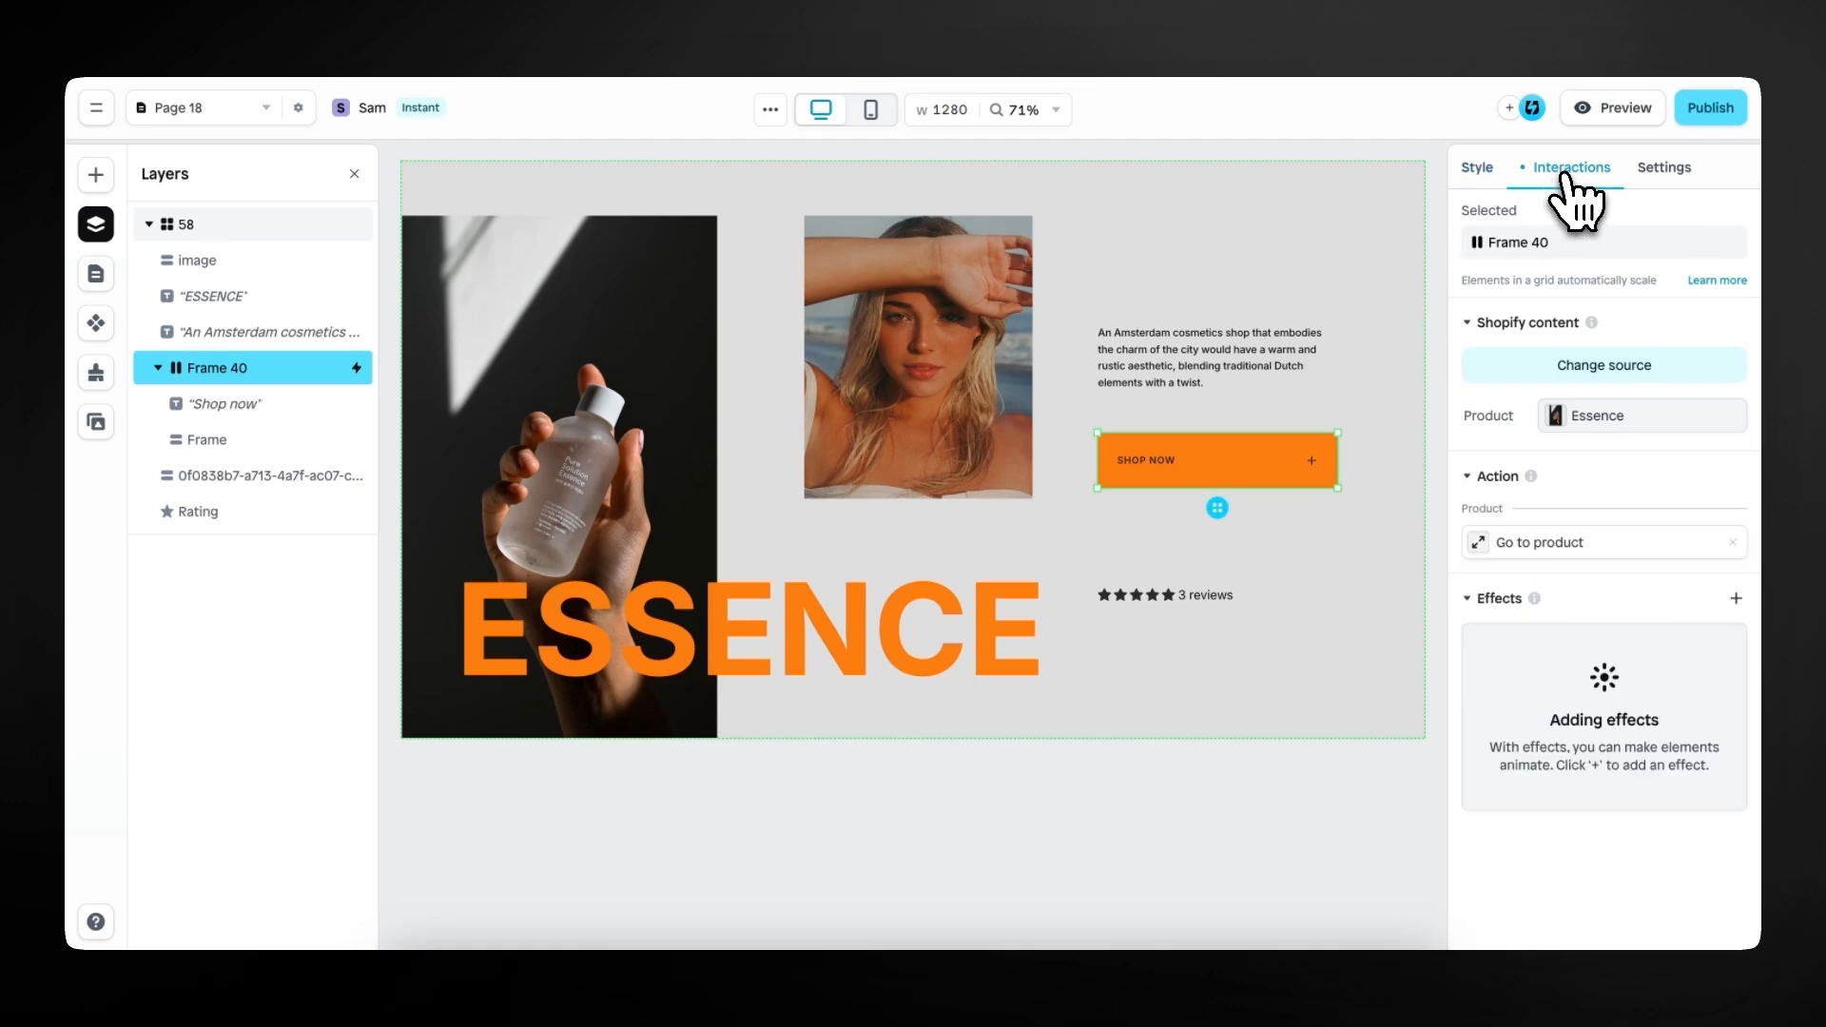
{"action": "left_click", "coordinate": [1735, 599]}
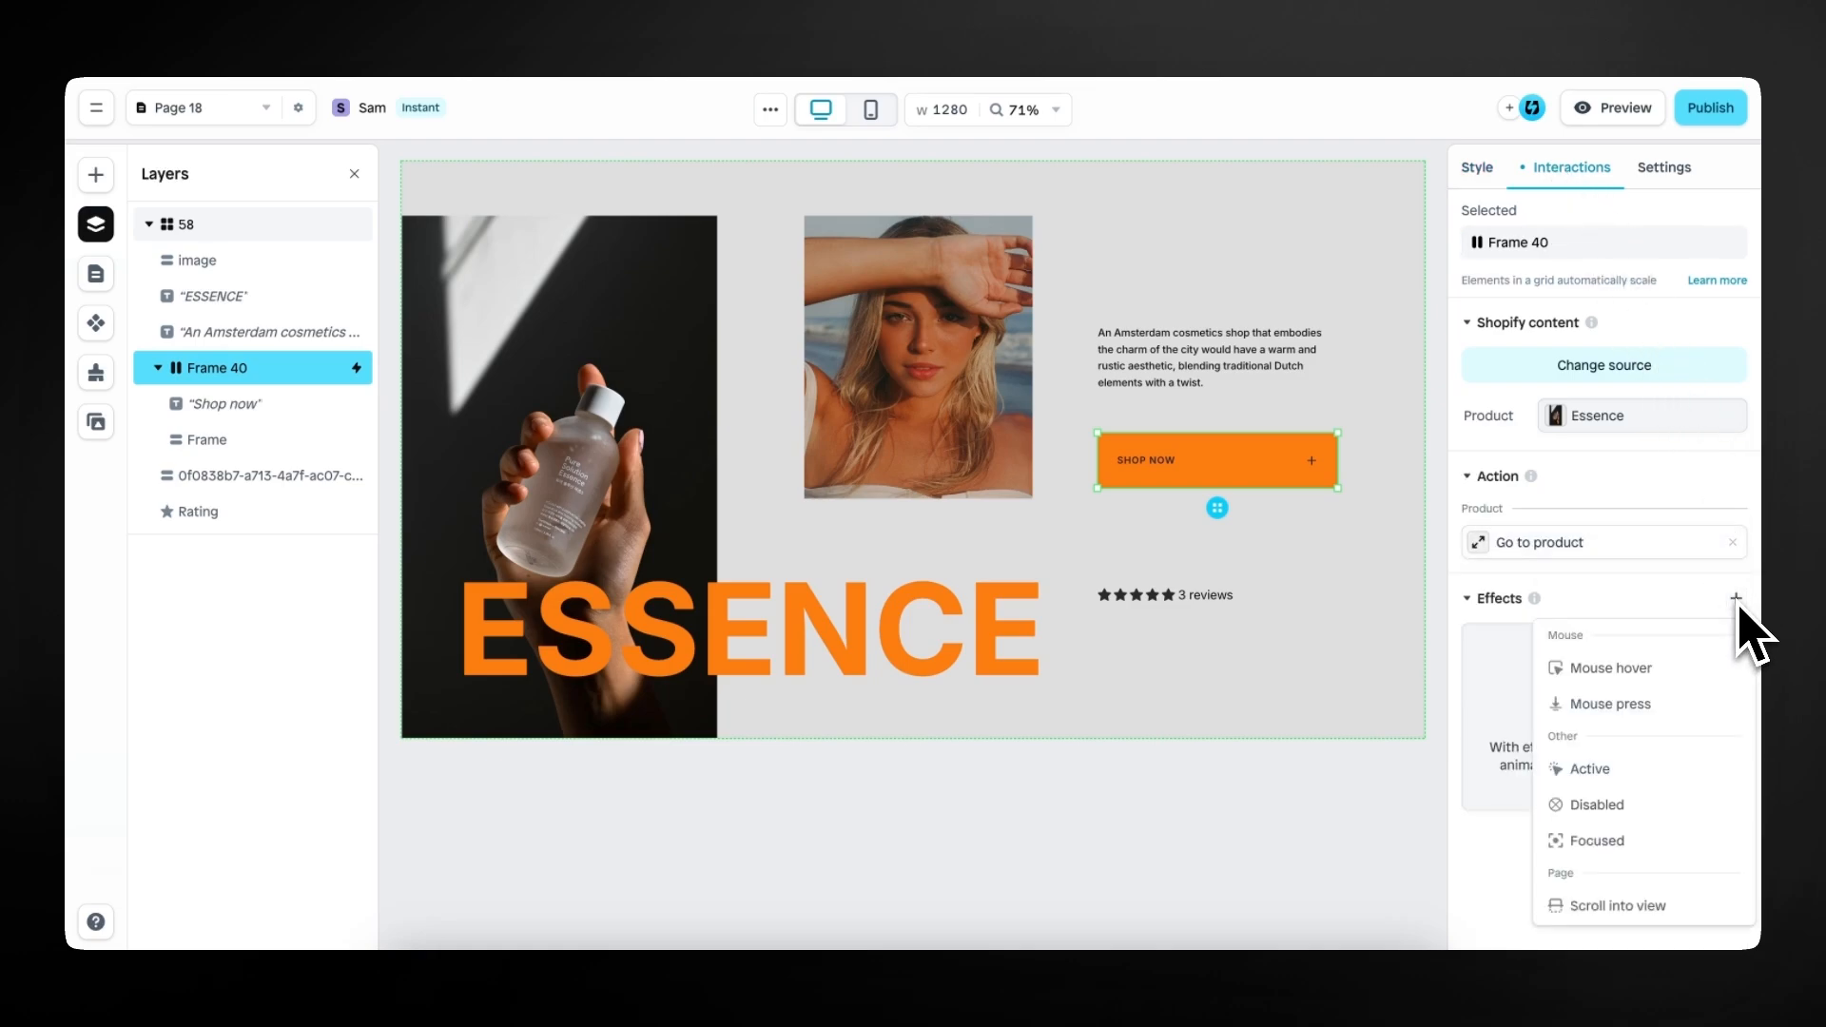
{"action": "left_click", "coordinate": [1703, 677]}
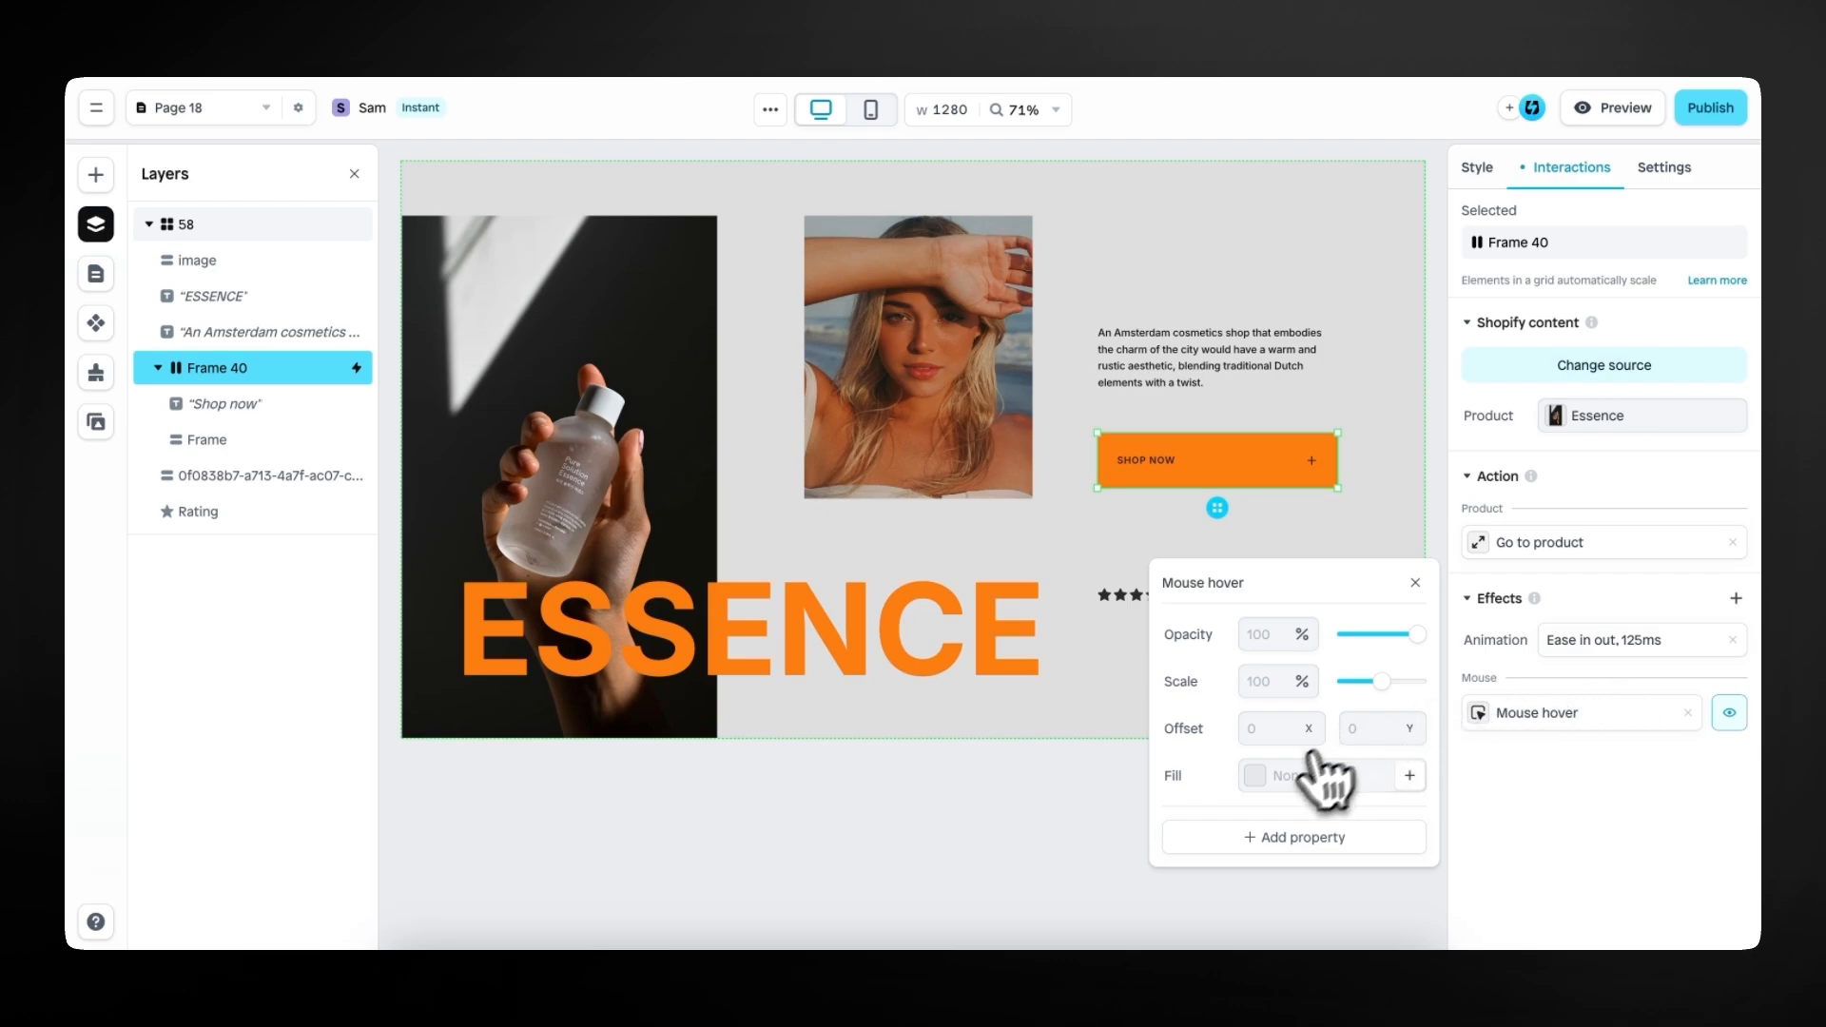
{"action": "left_click", "coordinate": [1258, 788]}
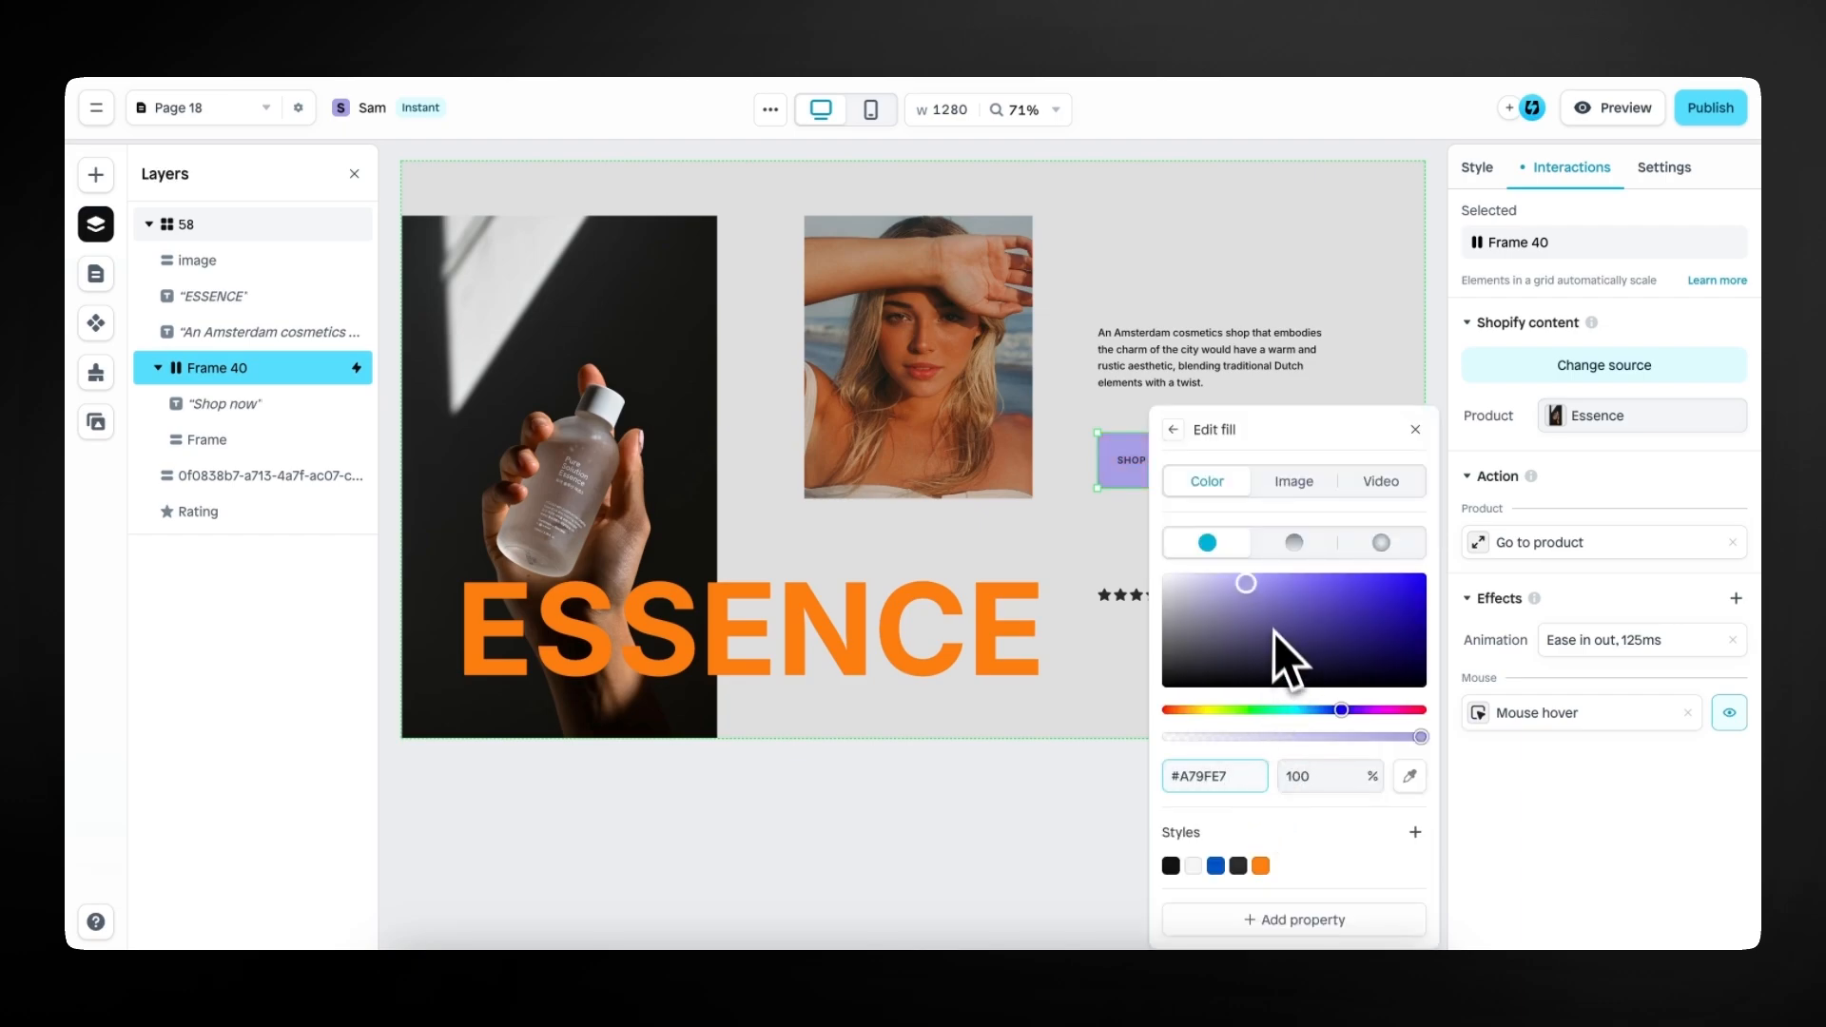
{"action": "left_click_drag", "start_coordinate": [1275, 632], "coordinate": [1138, 728]}
{"action": "left_click", "coordinate": [1415, 429]}
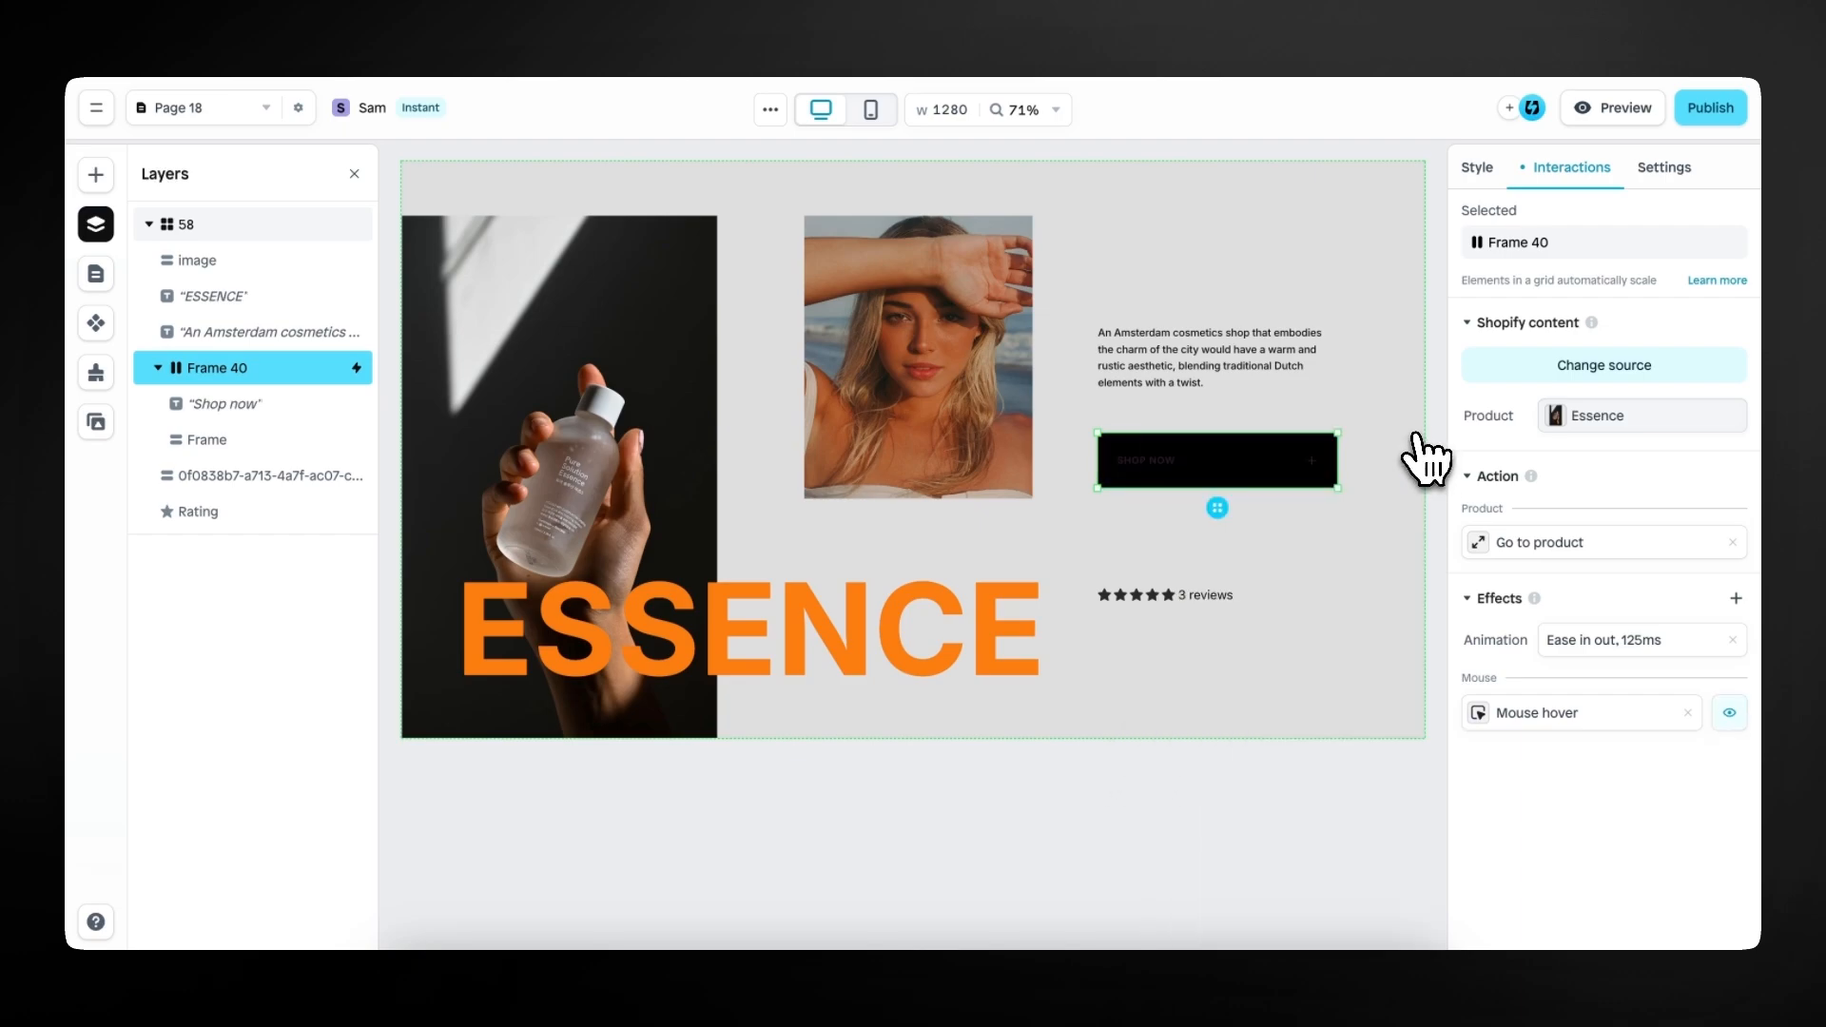
Give the "Shop now" text a Mouse hover effect with the orange Color 5 style, and view the brand styles.
{"action": "left_click", "coordinate": [1162, 471]}
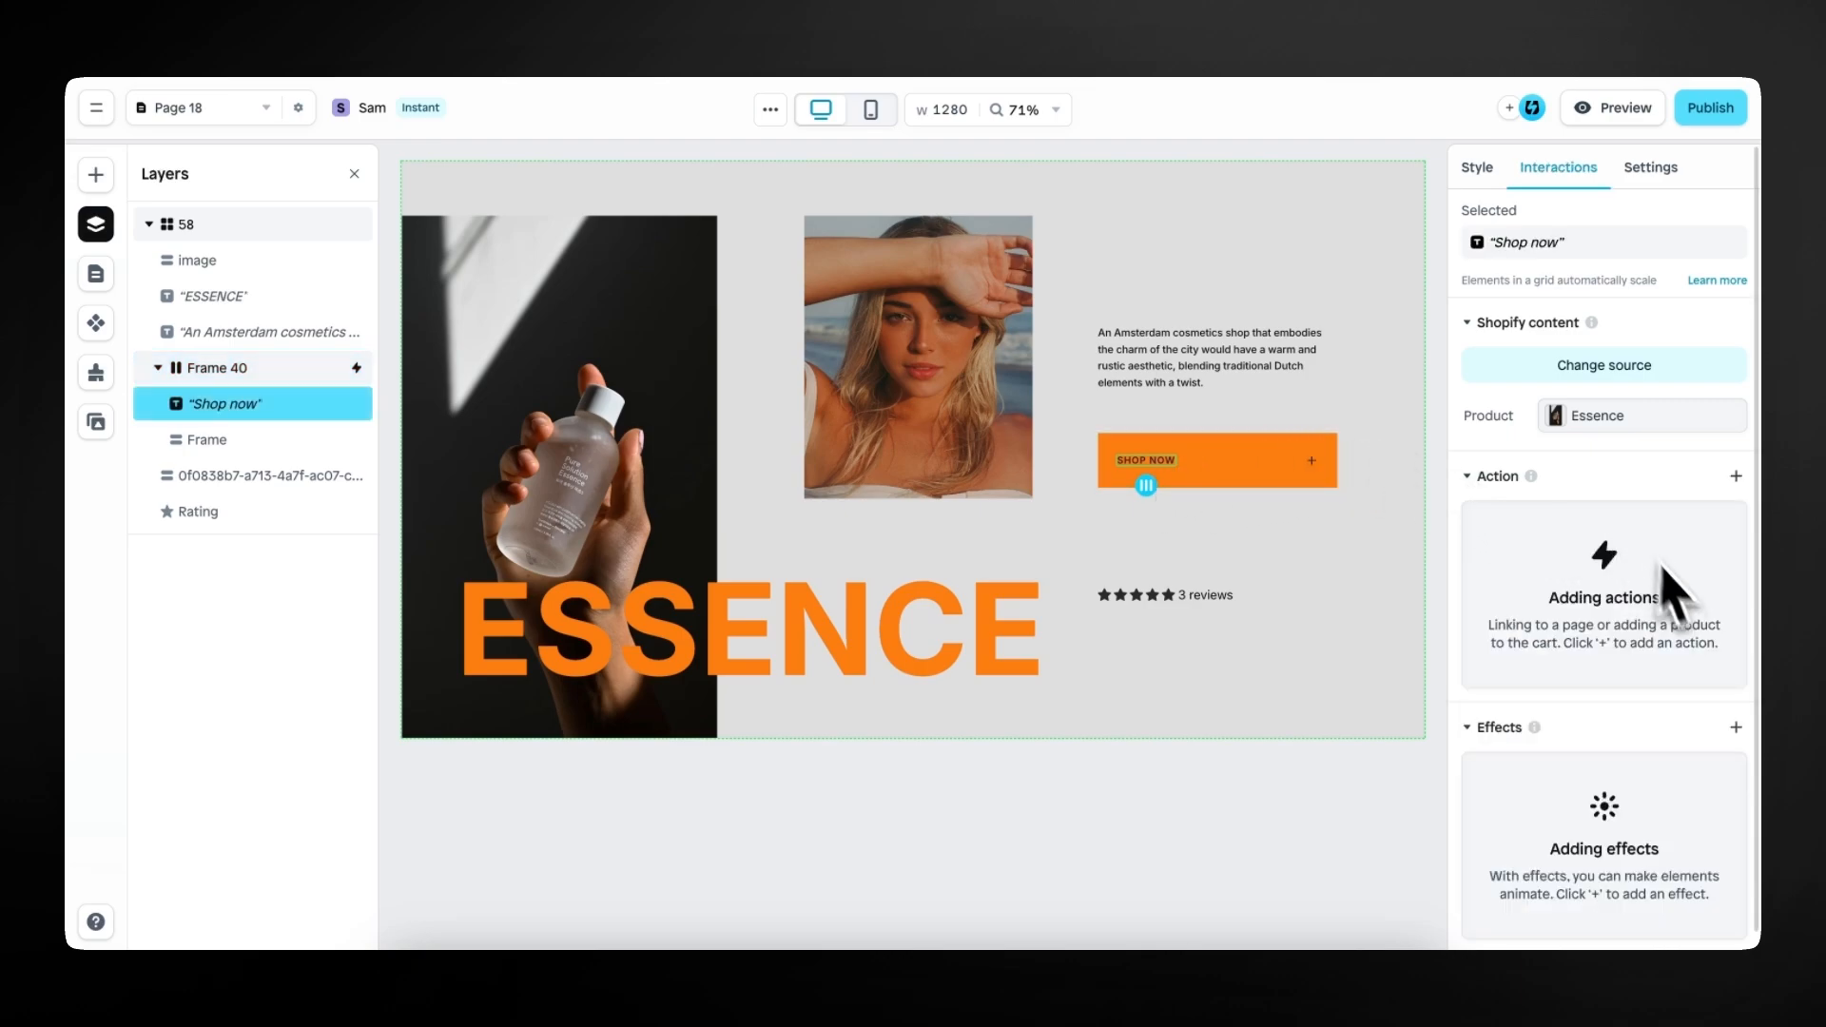
{"action": "left_click", "coordinate": [1735, 727]}
{"action": "left_click", "coordinate": [1610, 449]}
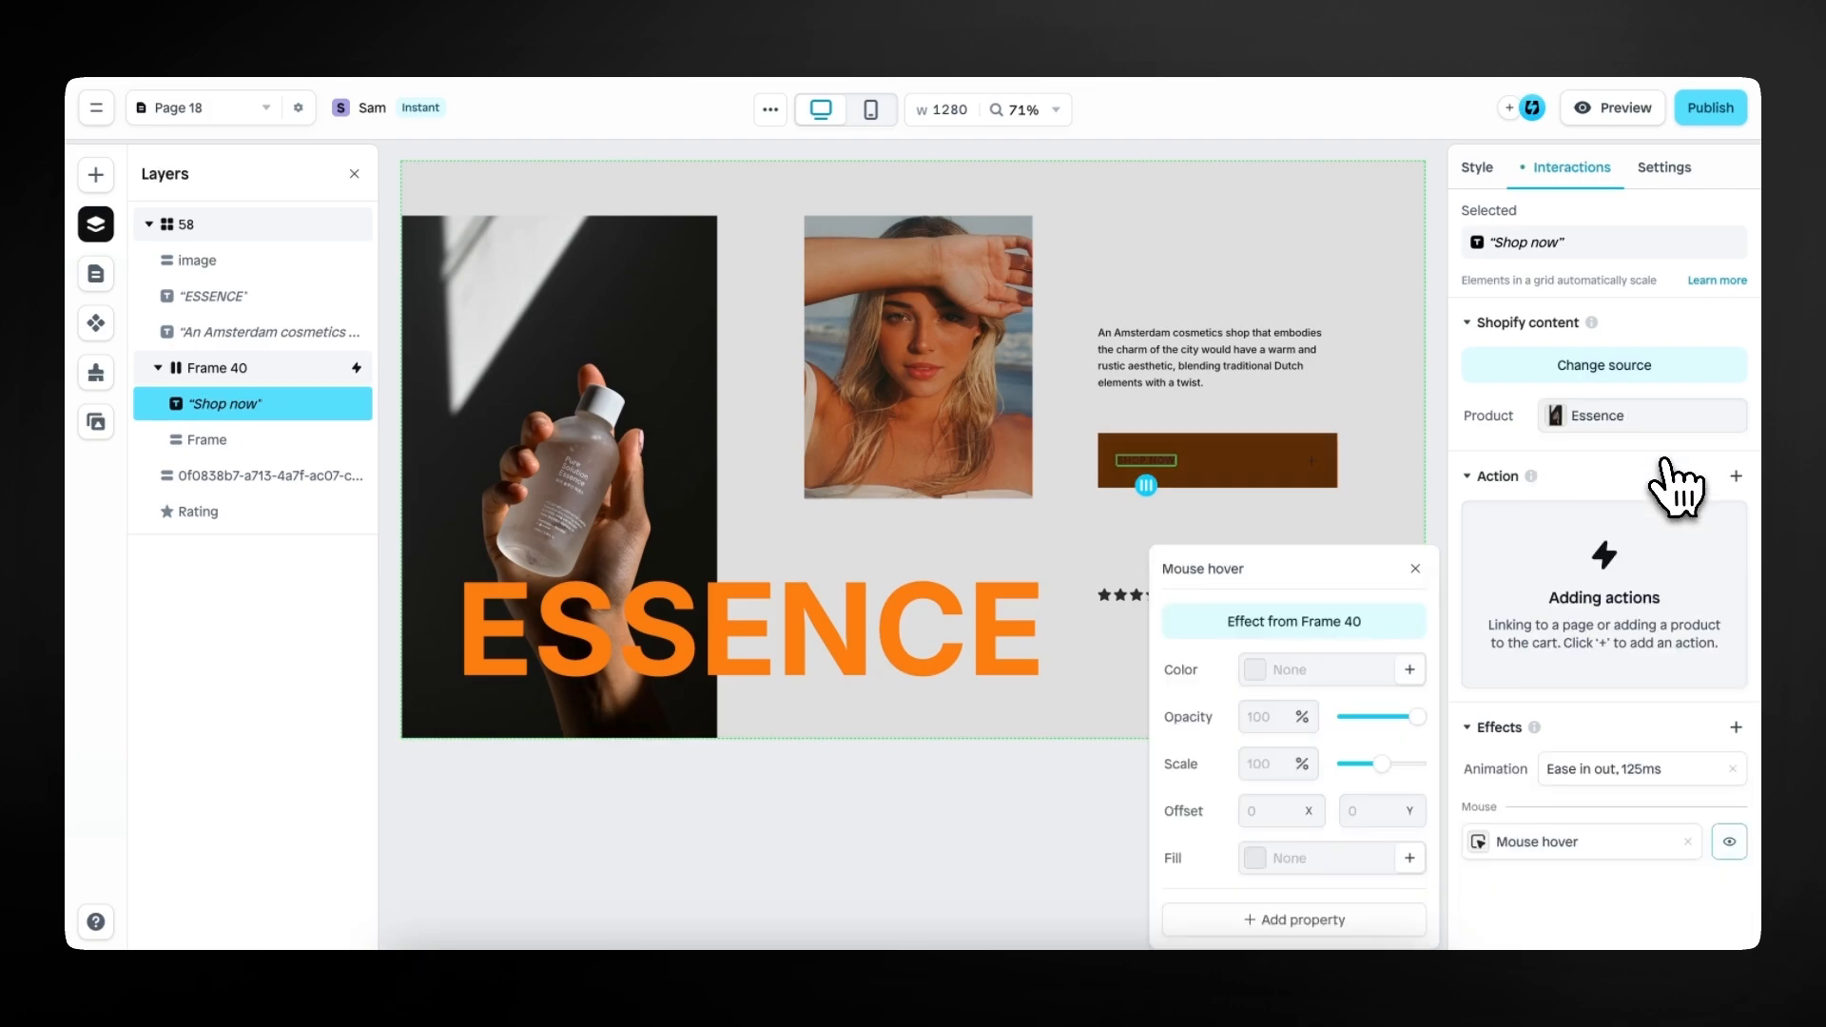
{"action": "left_click", "coordinate": [1254, 671]}
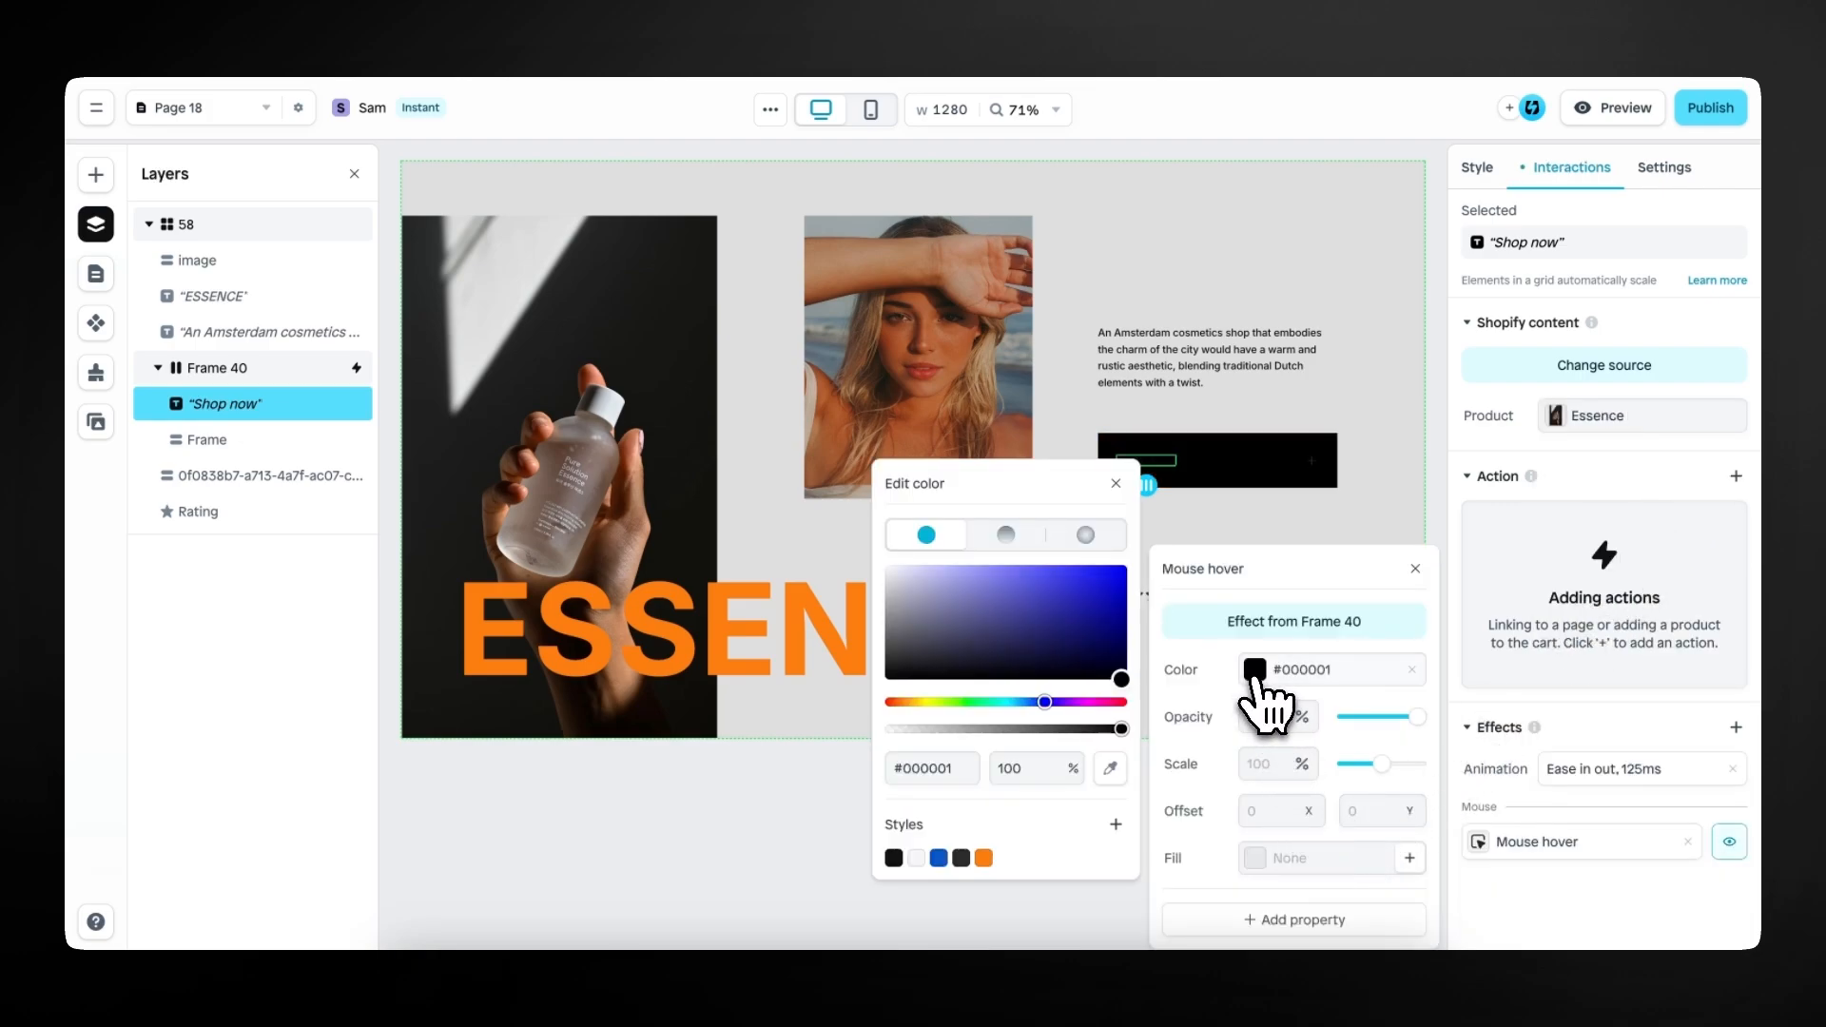
{"action": "left_click", "coordinate": [983, 858]}
{"action": "left_click", "coordinate": [1116, 483]}
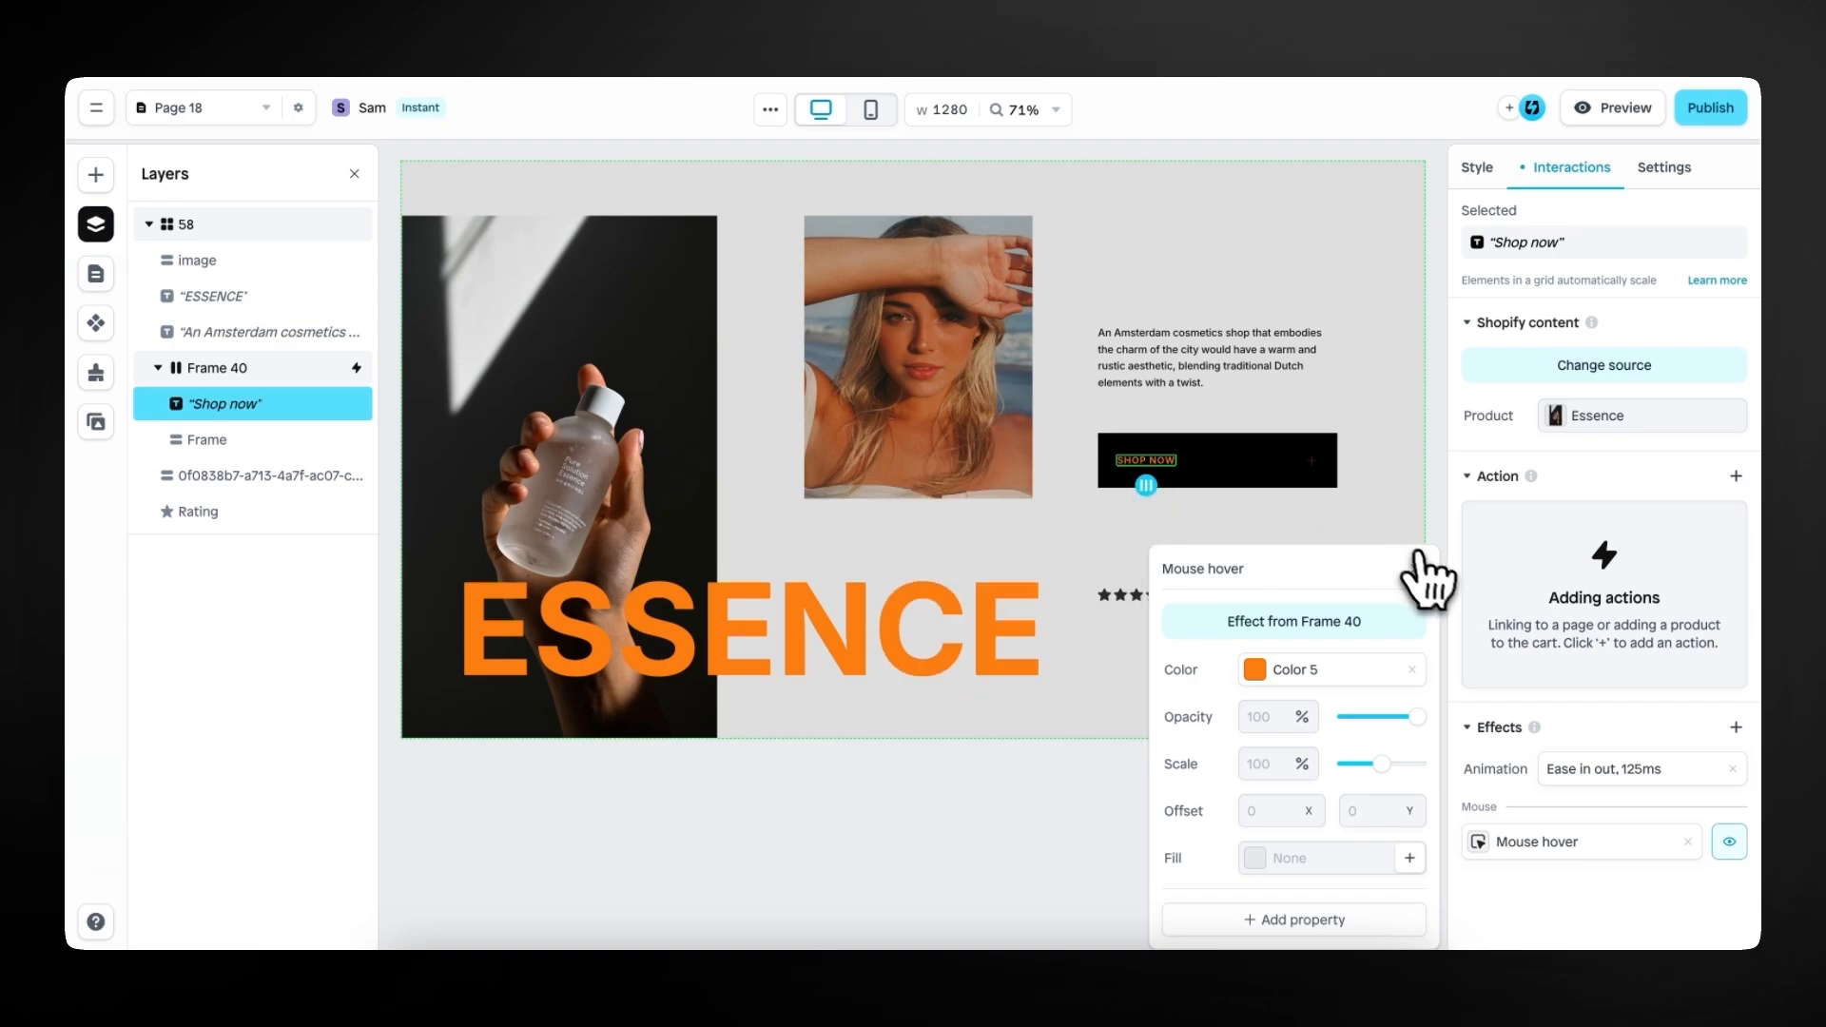
{"action": "left_click", "coordinate": [1417, 561]}
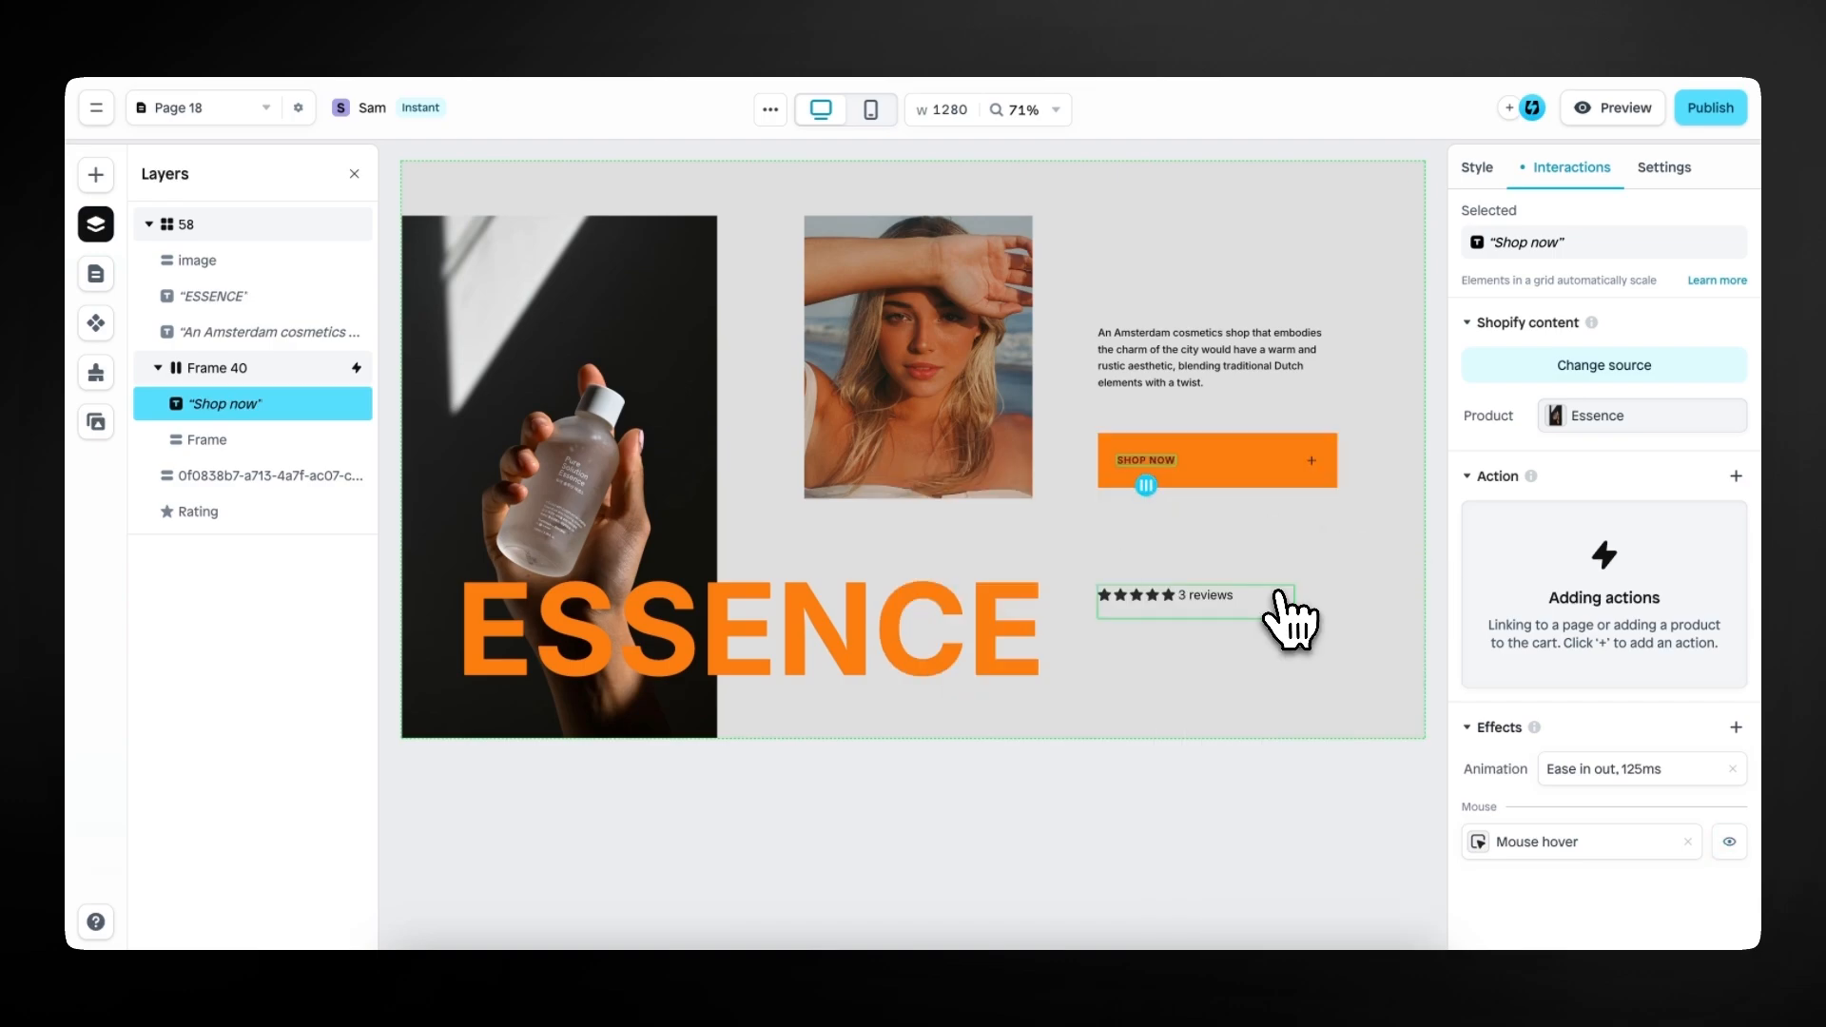
{"action": "left_click", "coordinate": [96, 372]}
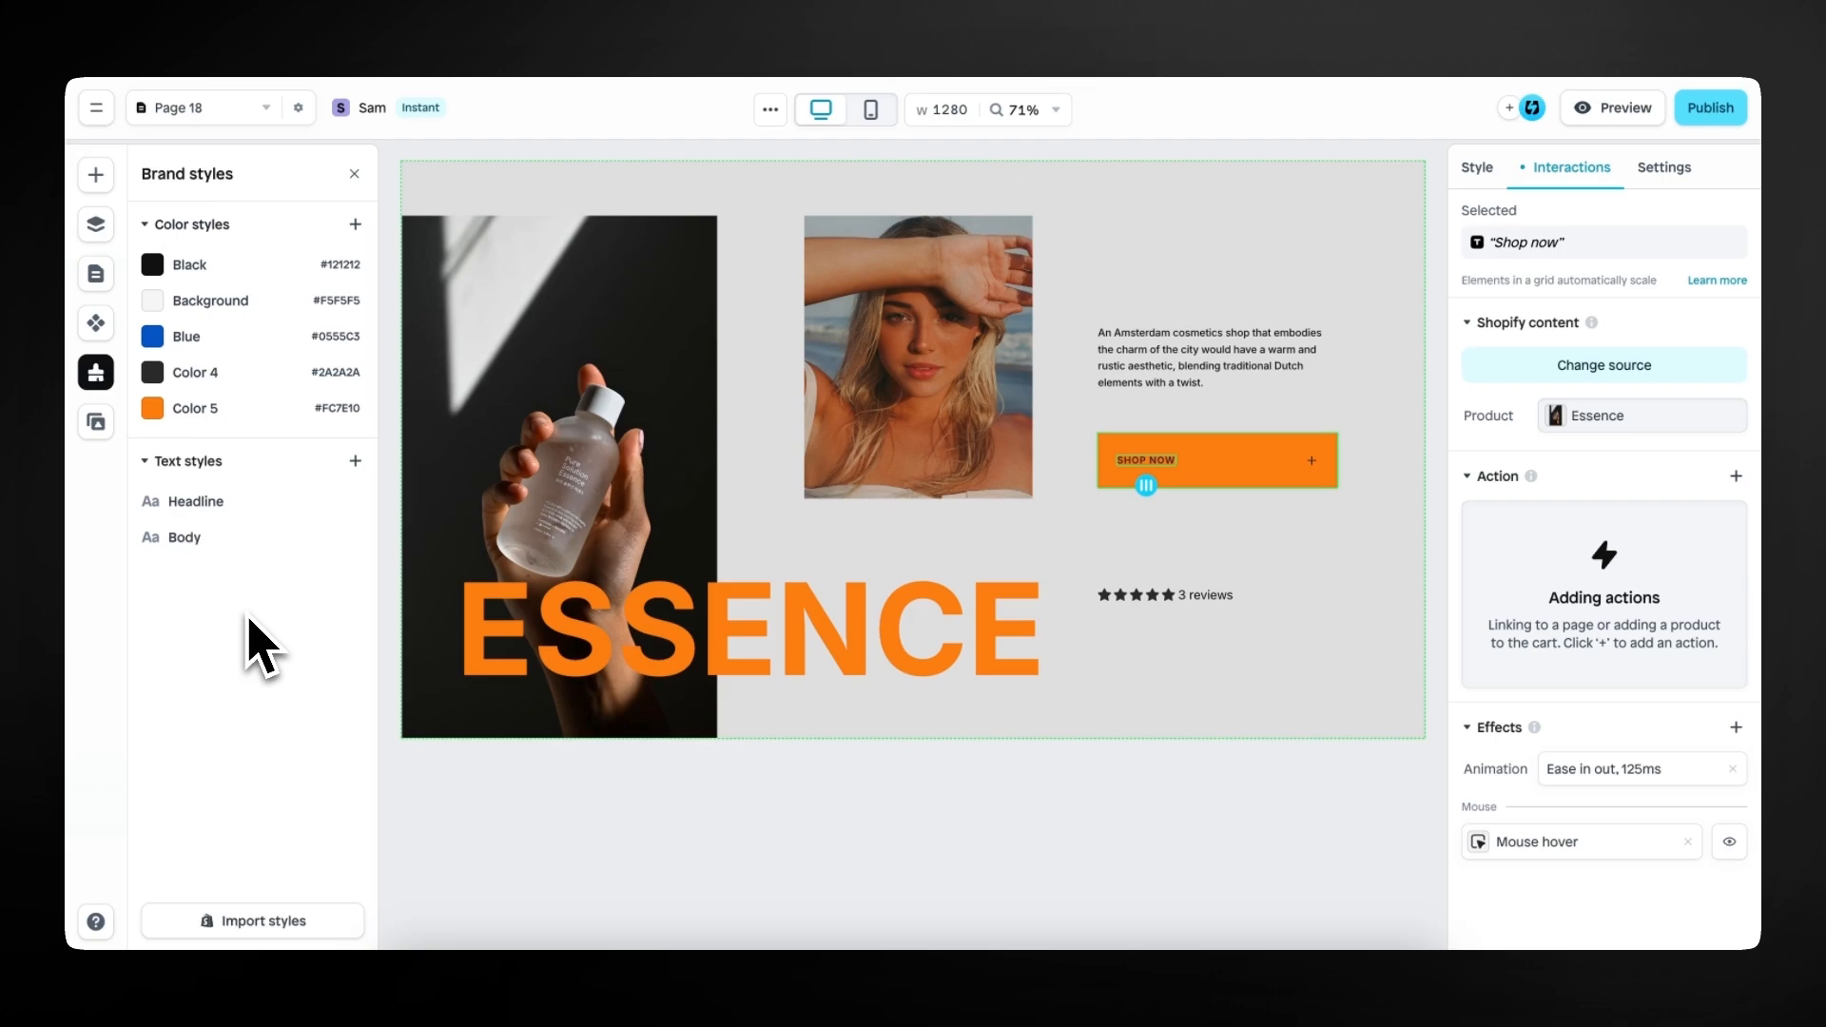
Replace the imported plus sign frame inside the Shop Now button with a new Icon element.
{"action": "left_click", "coordinate": [1312, 465]}
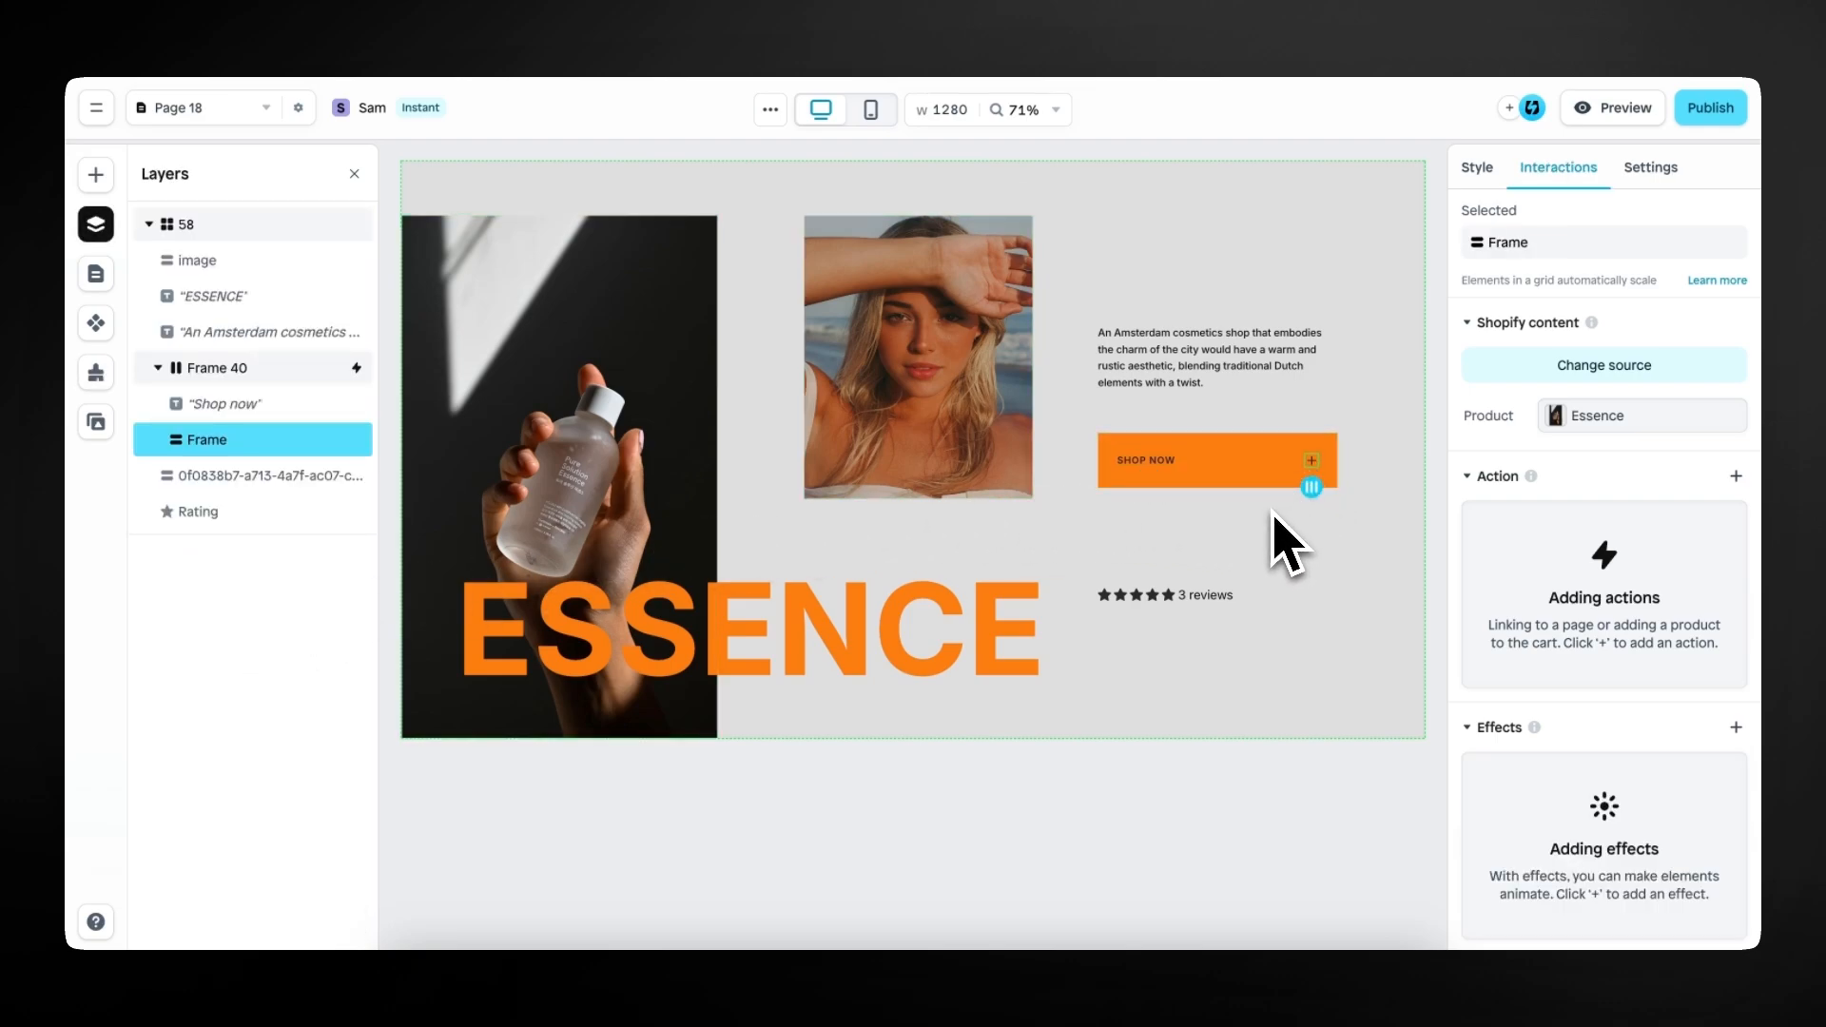
{"action": "left_click", "coordinate": [1479, 171]}
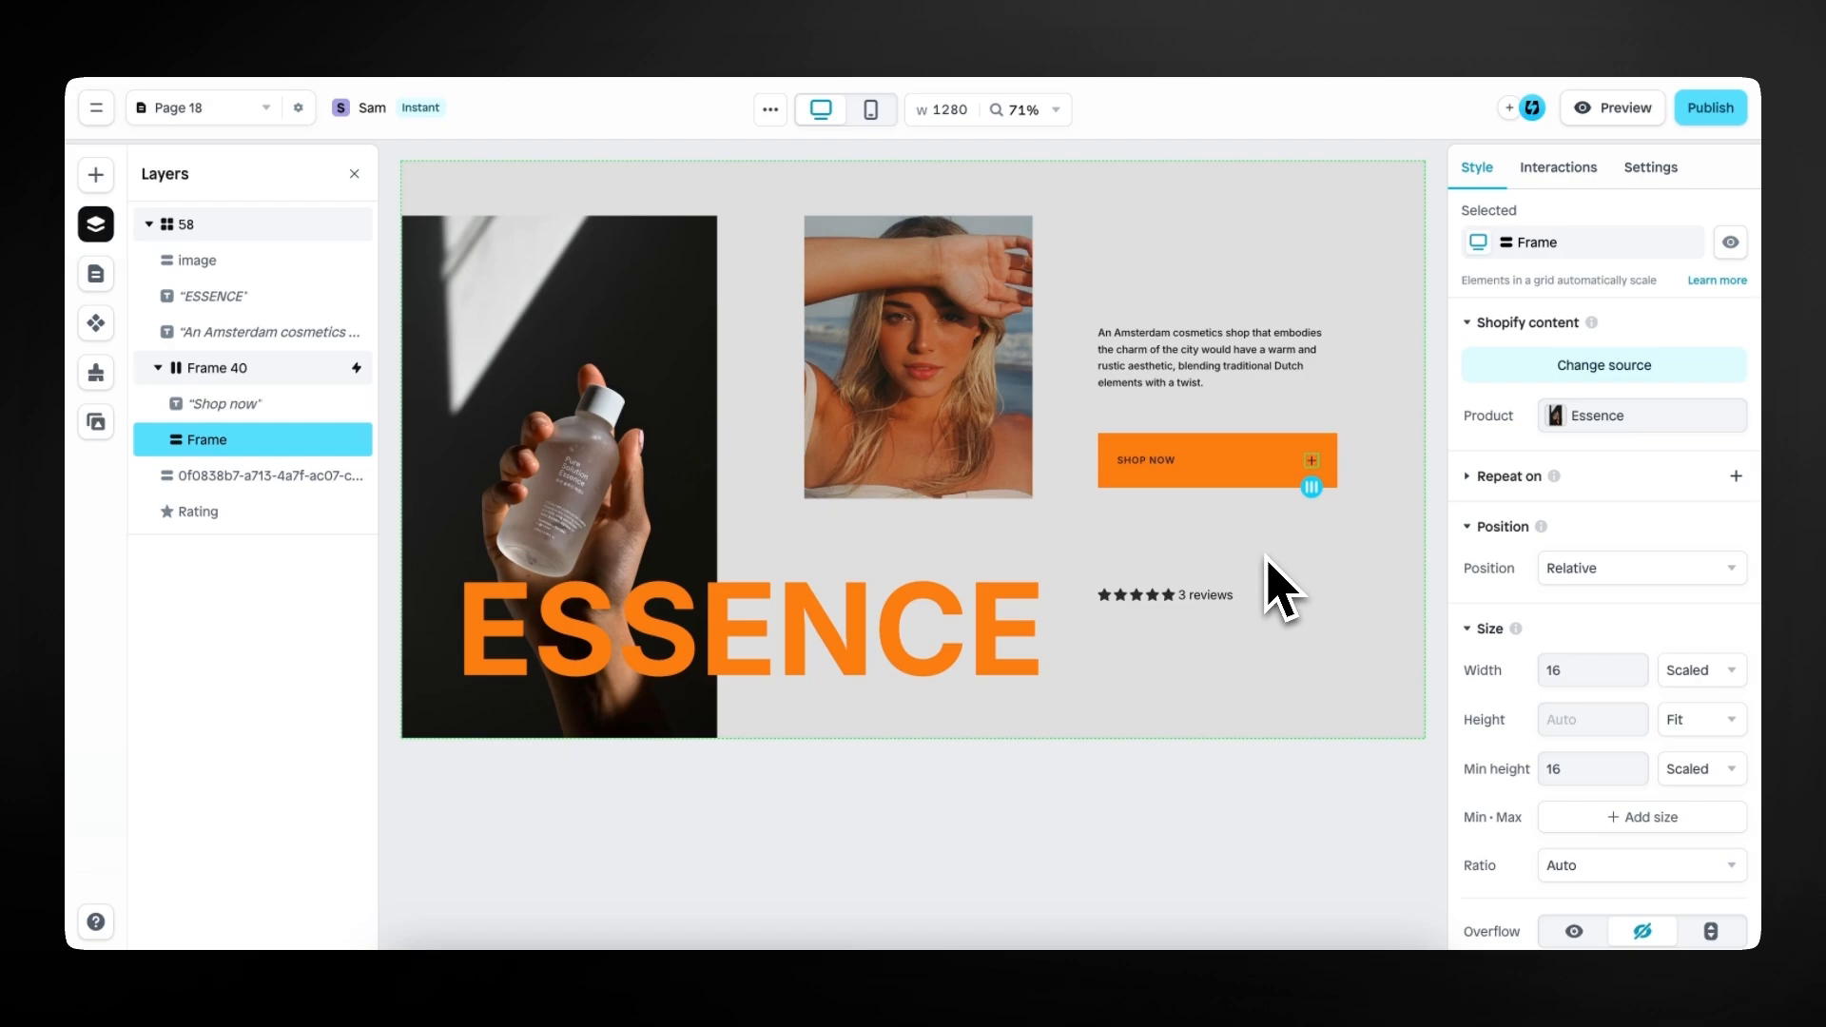
{"action": "left_click", "coordinate": [1314, 476]}
{"action": "left_click", "coordinate": [96, 174]}
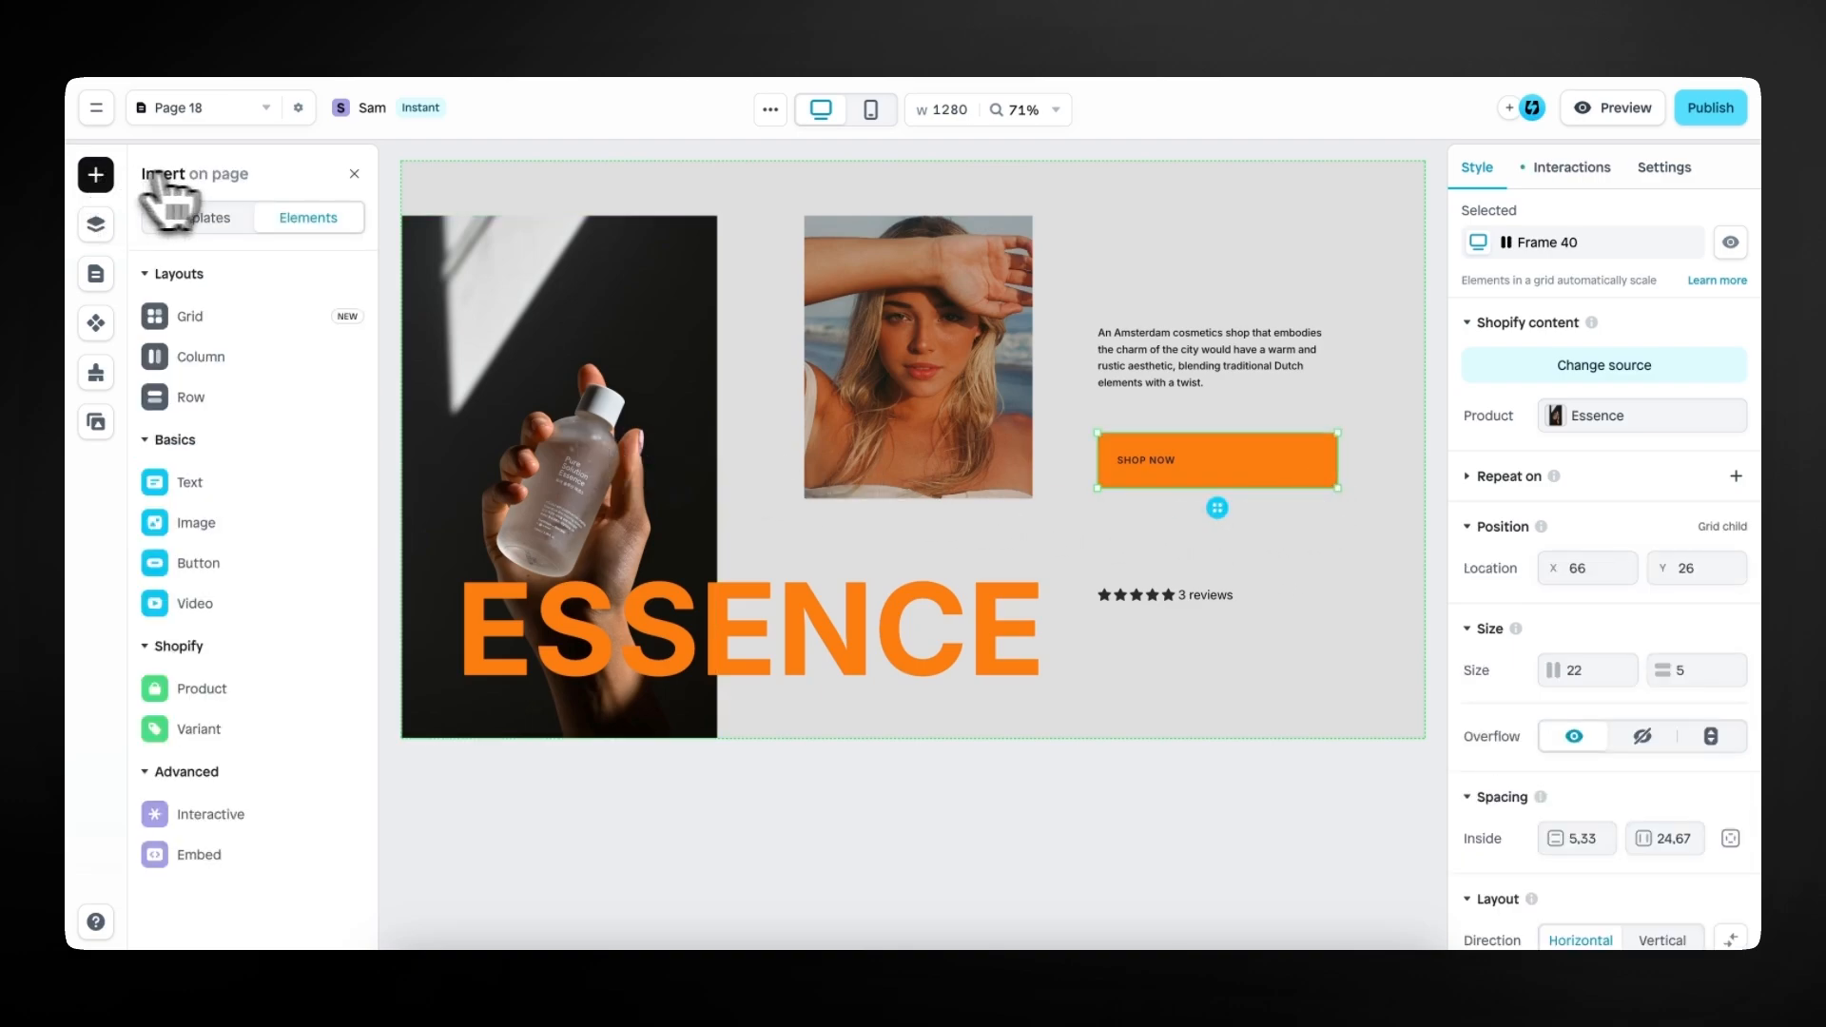
{"action": "mouse_move", "coordinate": [277, 530]}
{"action": "left_click_drag", "start_coordinate": [543, 559], "coordinate": [1178, 485]}
Set the new button icon's width and height to 24.
{"action": "double_click", "coordinate": [1550, 619]}
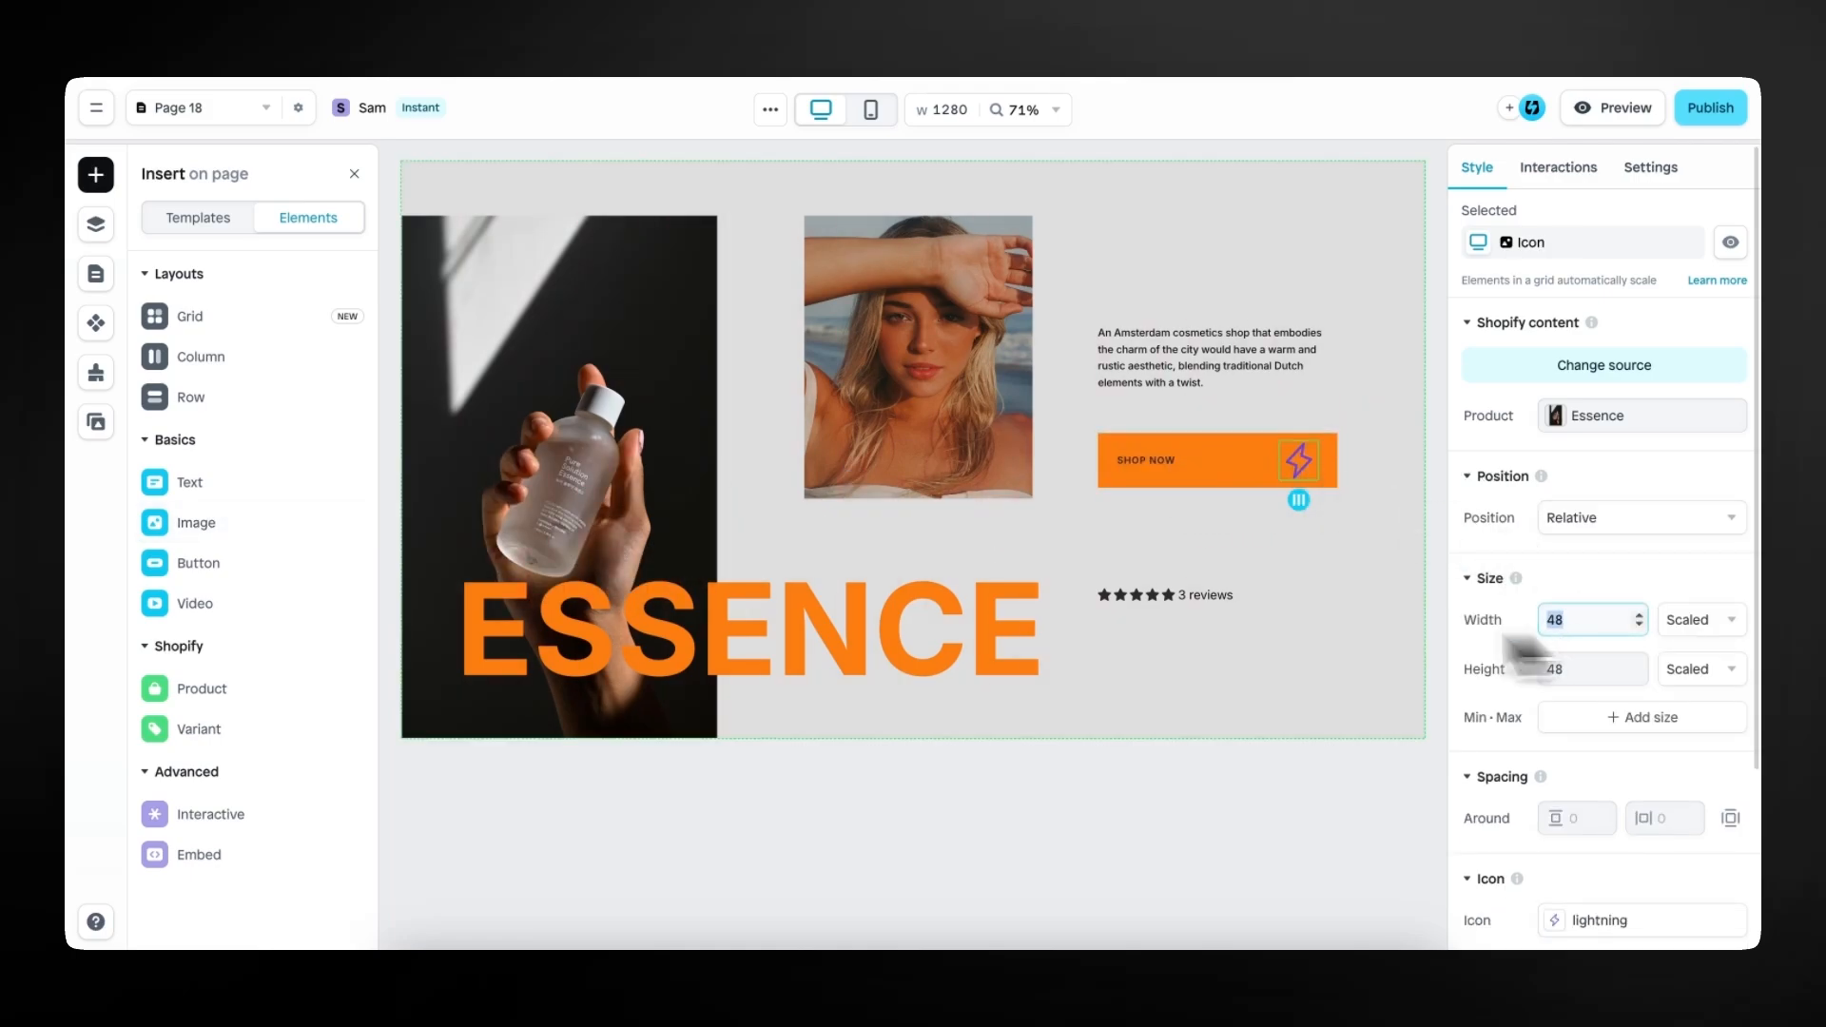
{"action": "type", "text": "20"}
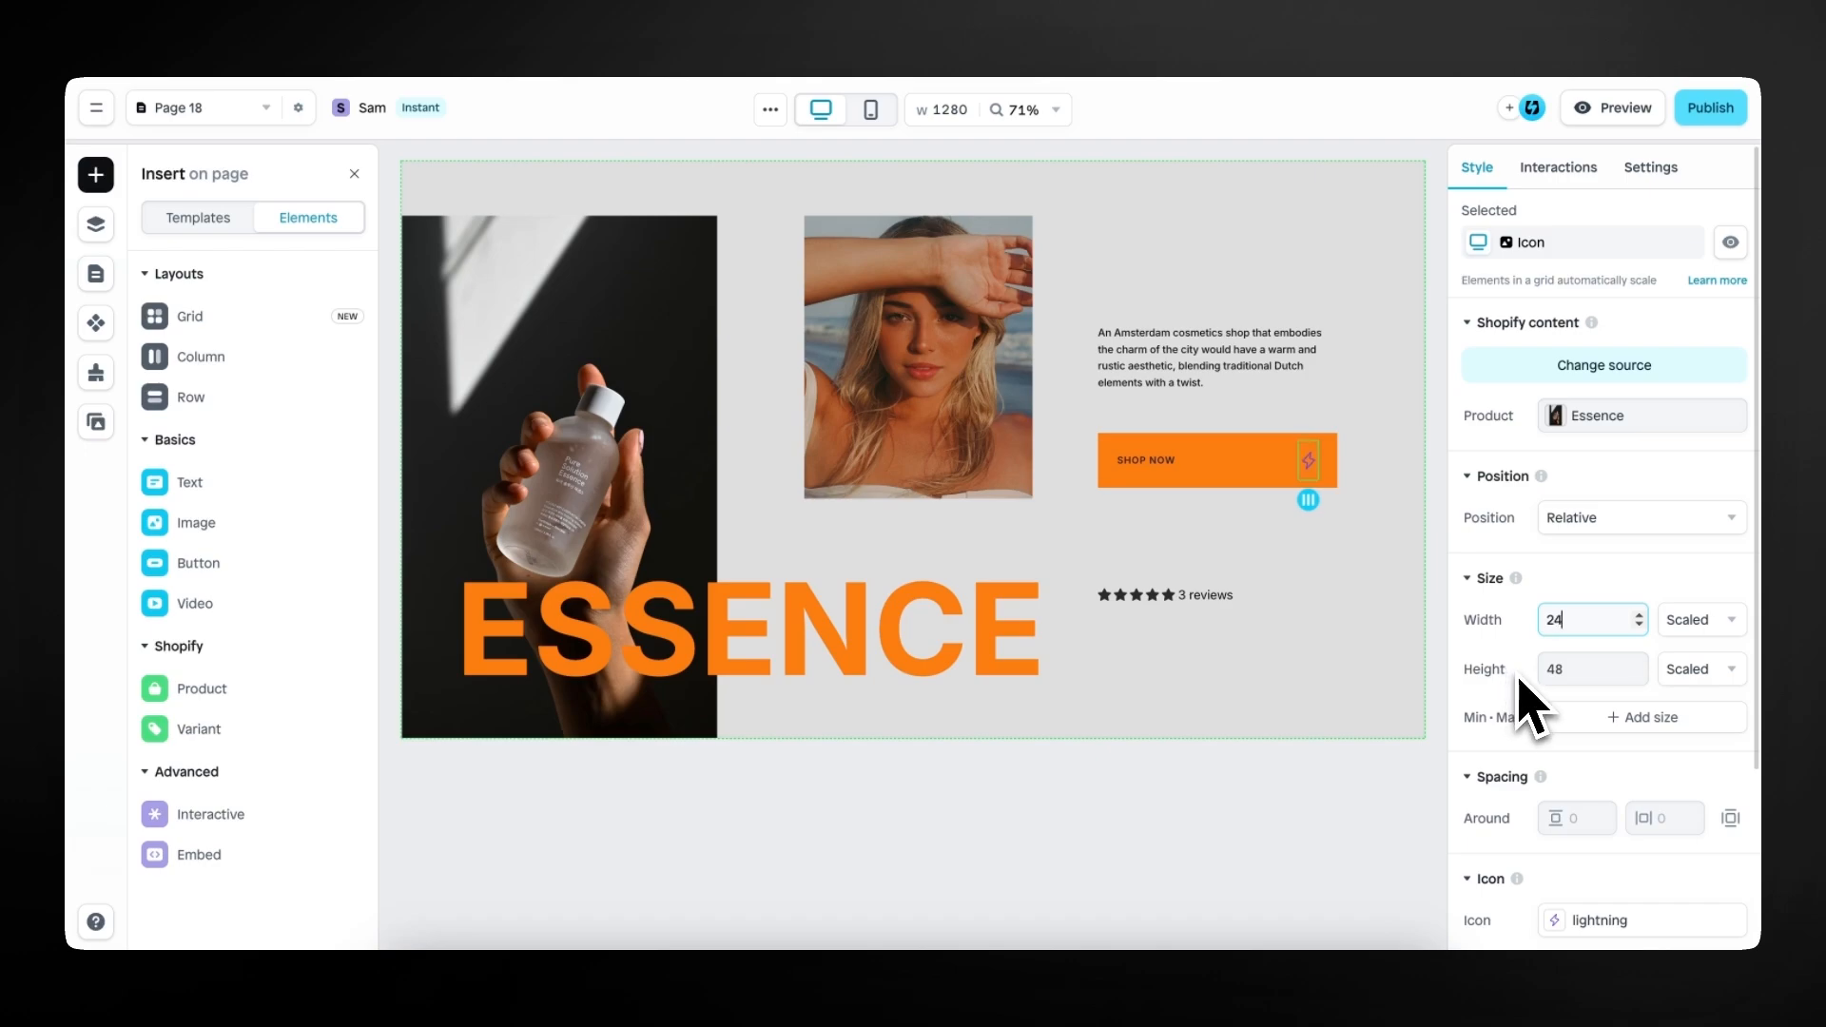
{"action": "double_click", "coordinate": [1578, 673]}
{"action": "type", "text": "24"}
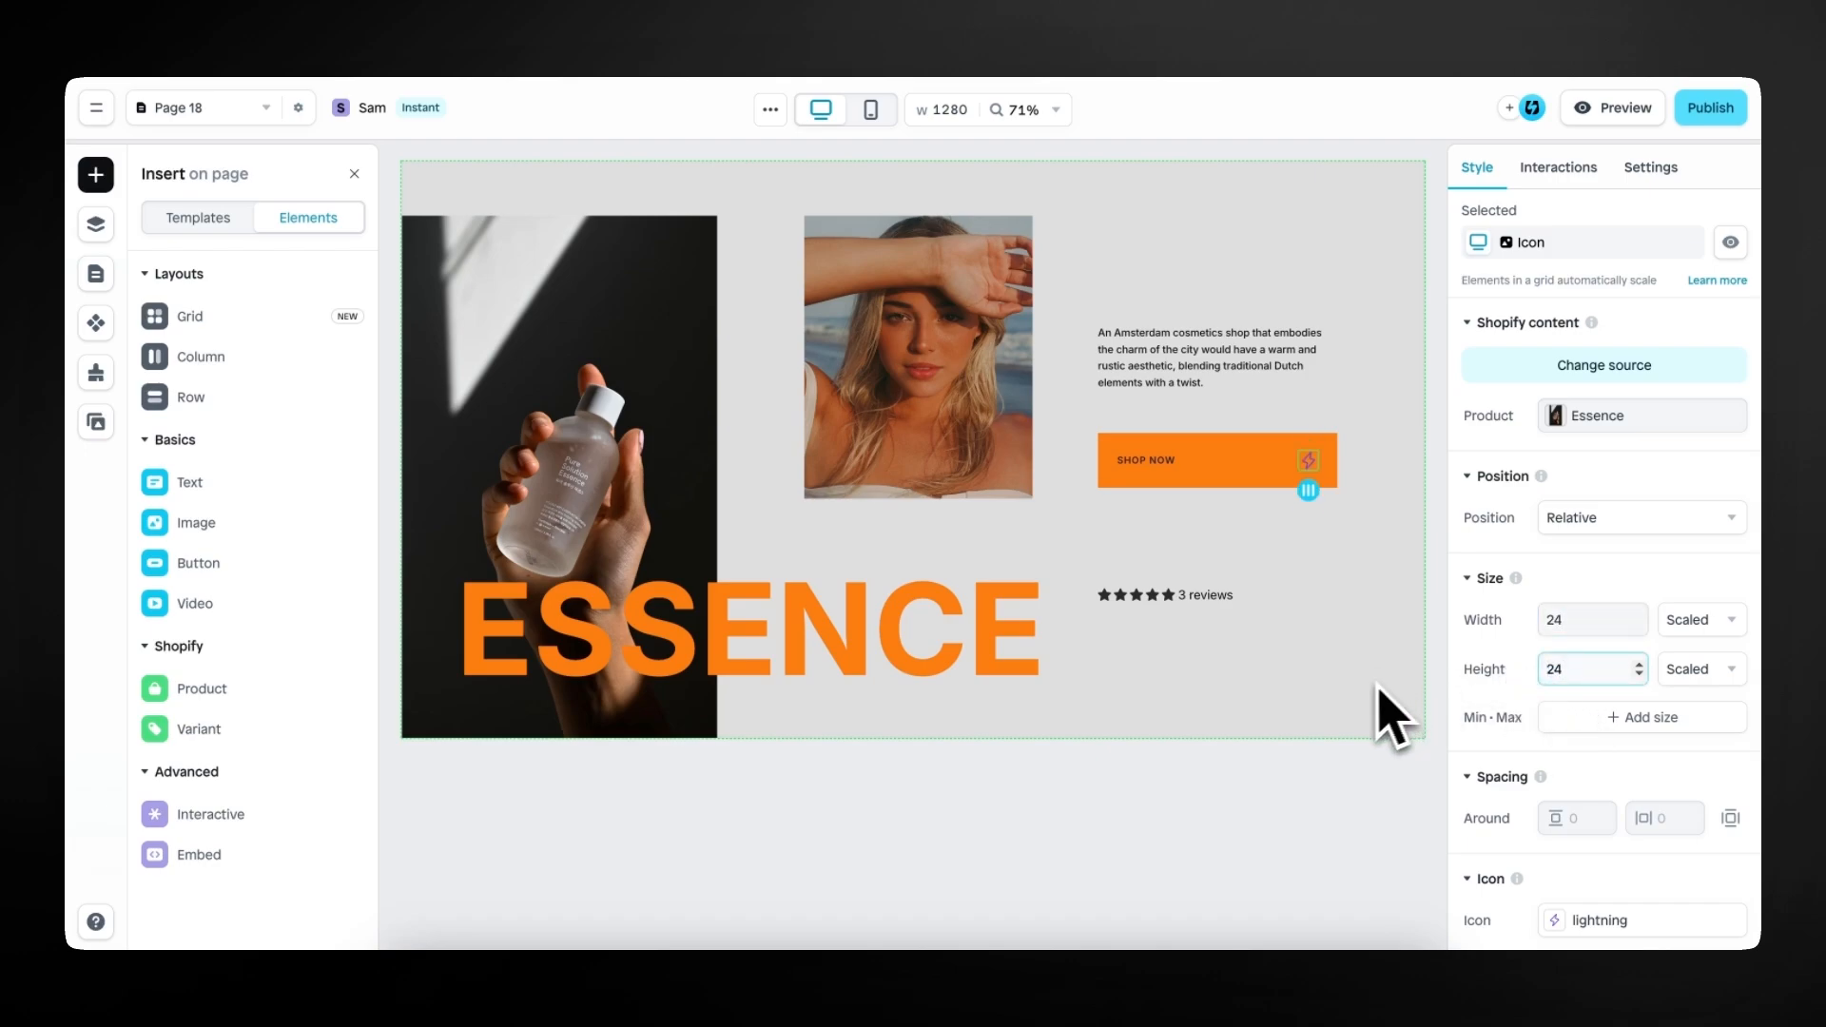
Change the button icon from lightning to plus and set its color to black, #000000.
{"action": "scroll", "coordinate": [1475, 701], "scroll_direction": "down", "scroll_amount": 5}
{"action": "left_click", "coordinate": [1593, 701]}
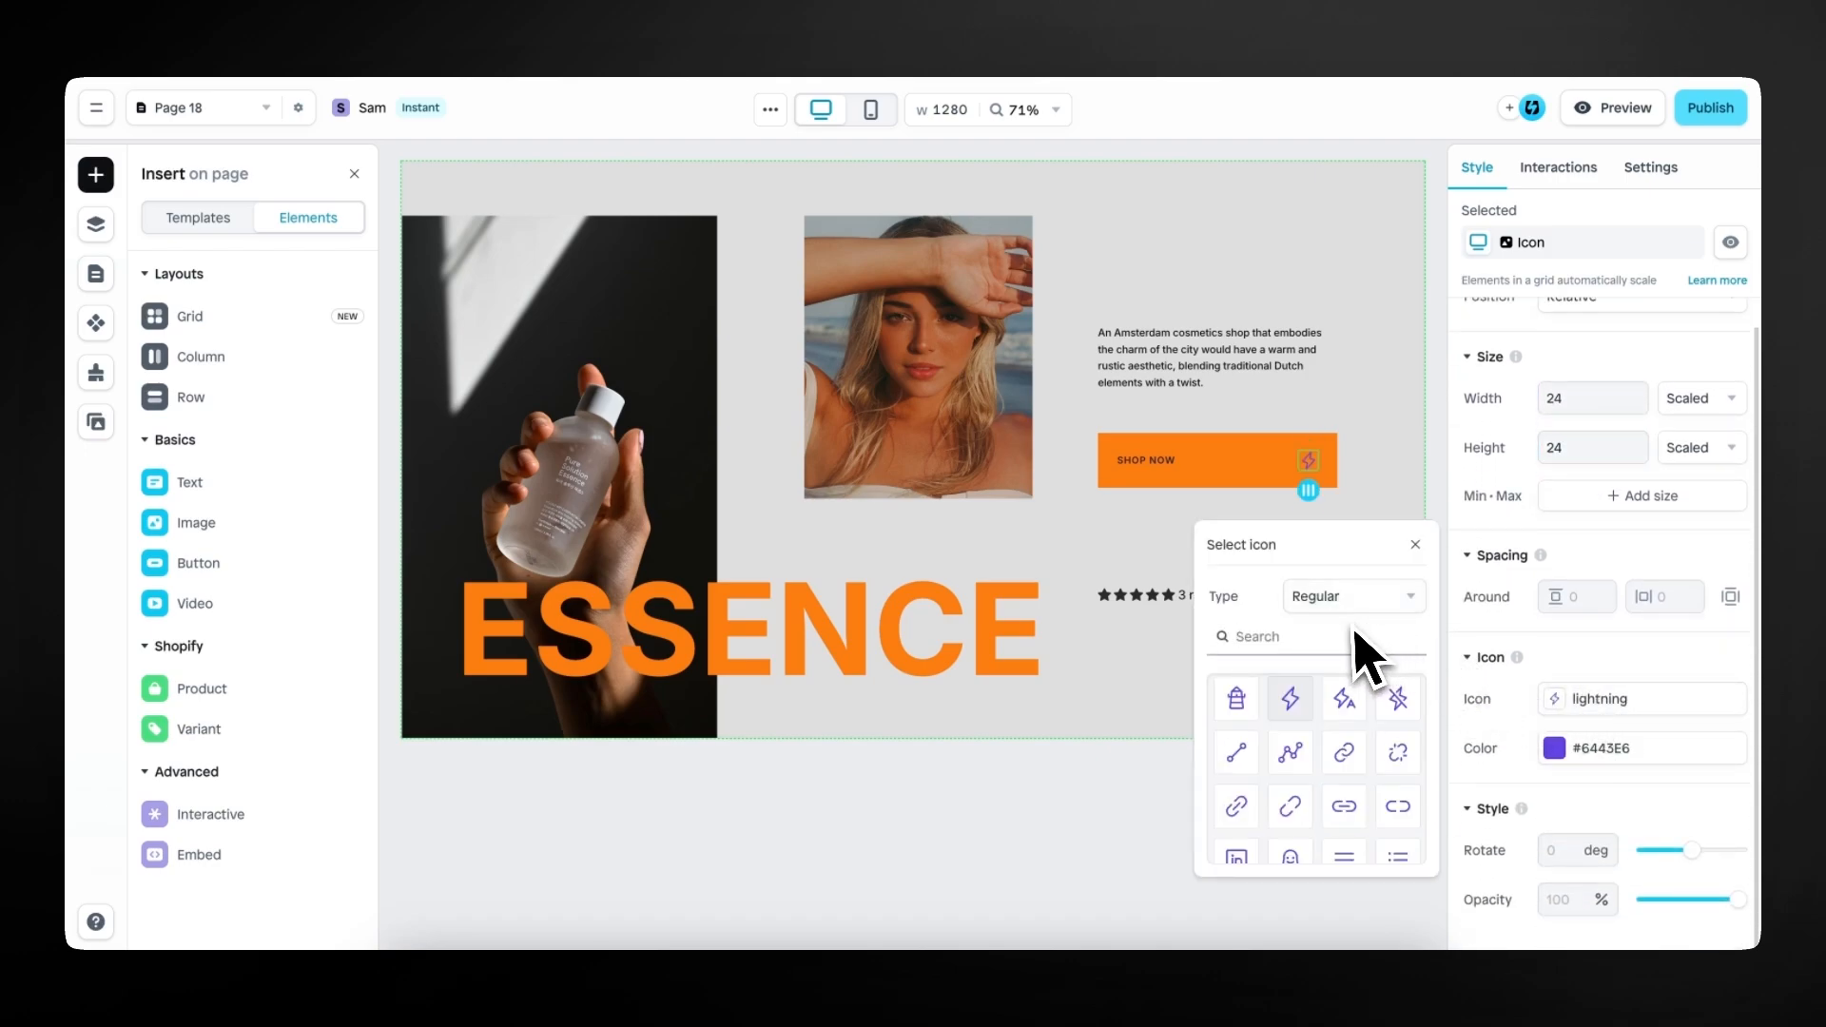
{"action": "type", "text": "plus"}
{"action": "left_click", "coordinate": [1289, 701]}
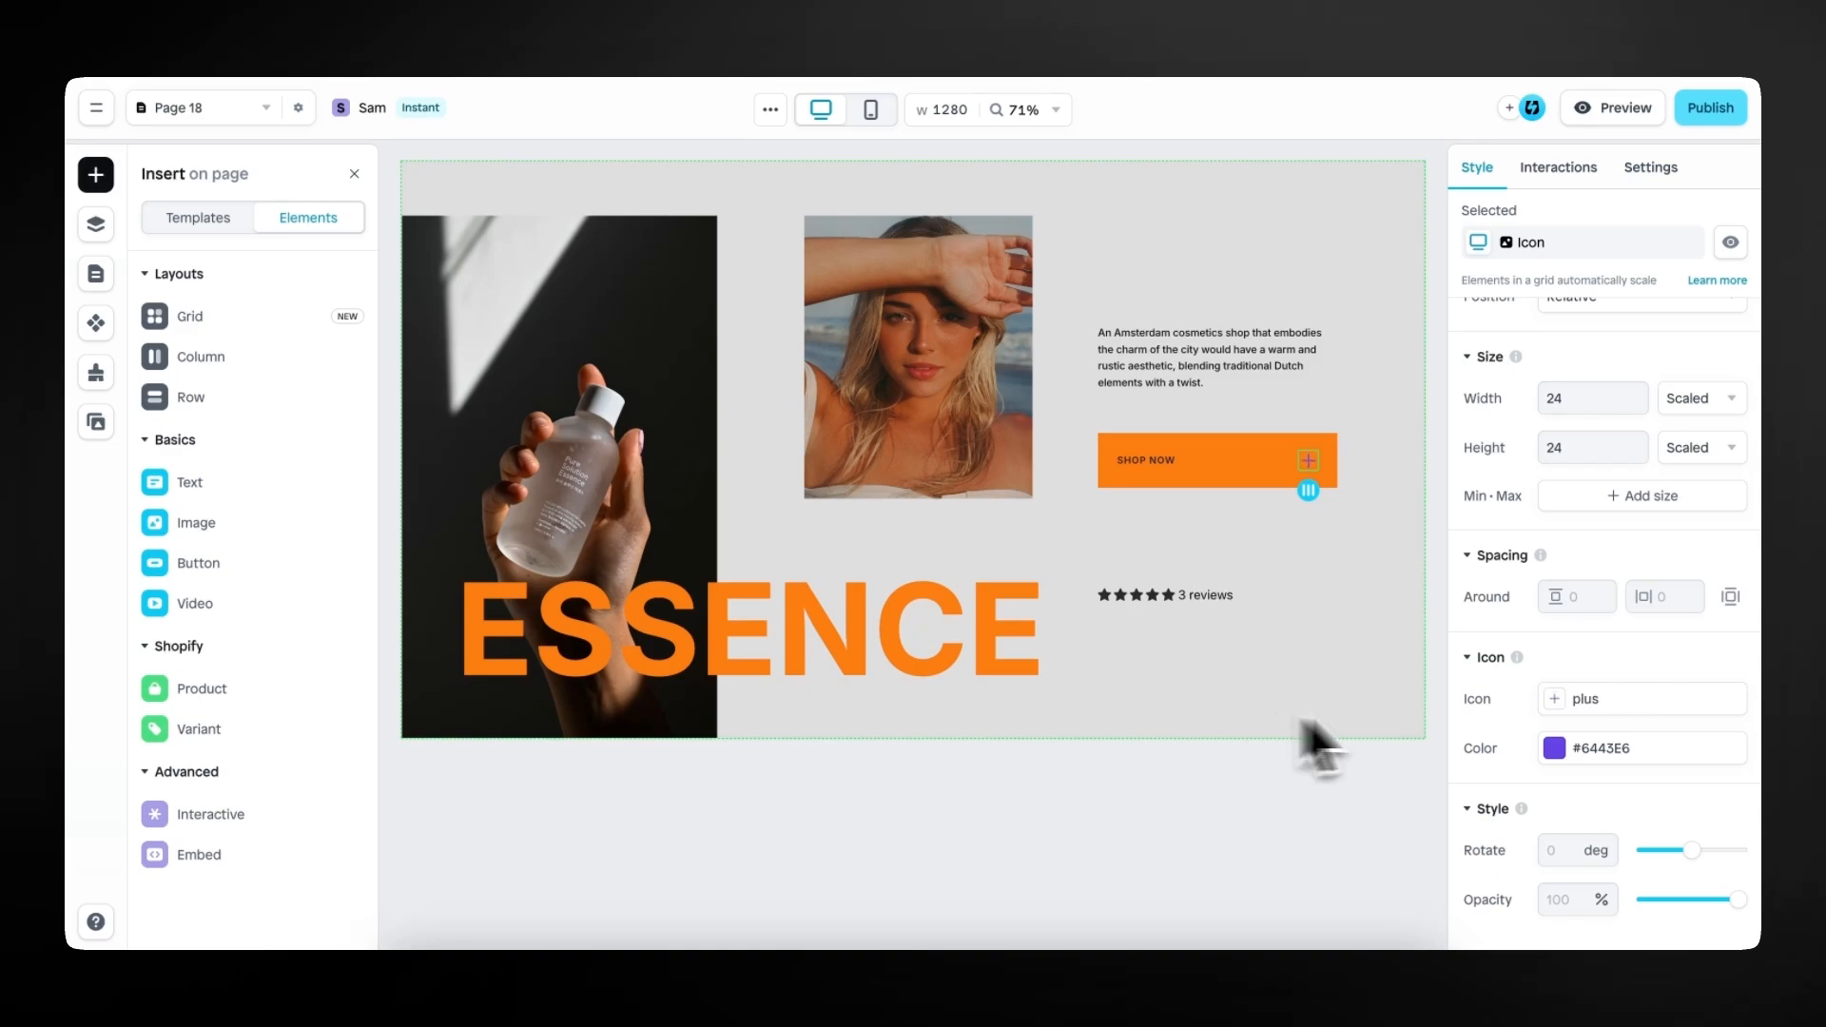
{"action": "left_click", "coordinate": [1557, 747]}
{"action": "left_click_drag", "start_coordinate": [1290, 694], "coordinate": [1202, 744]}
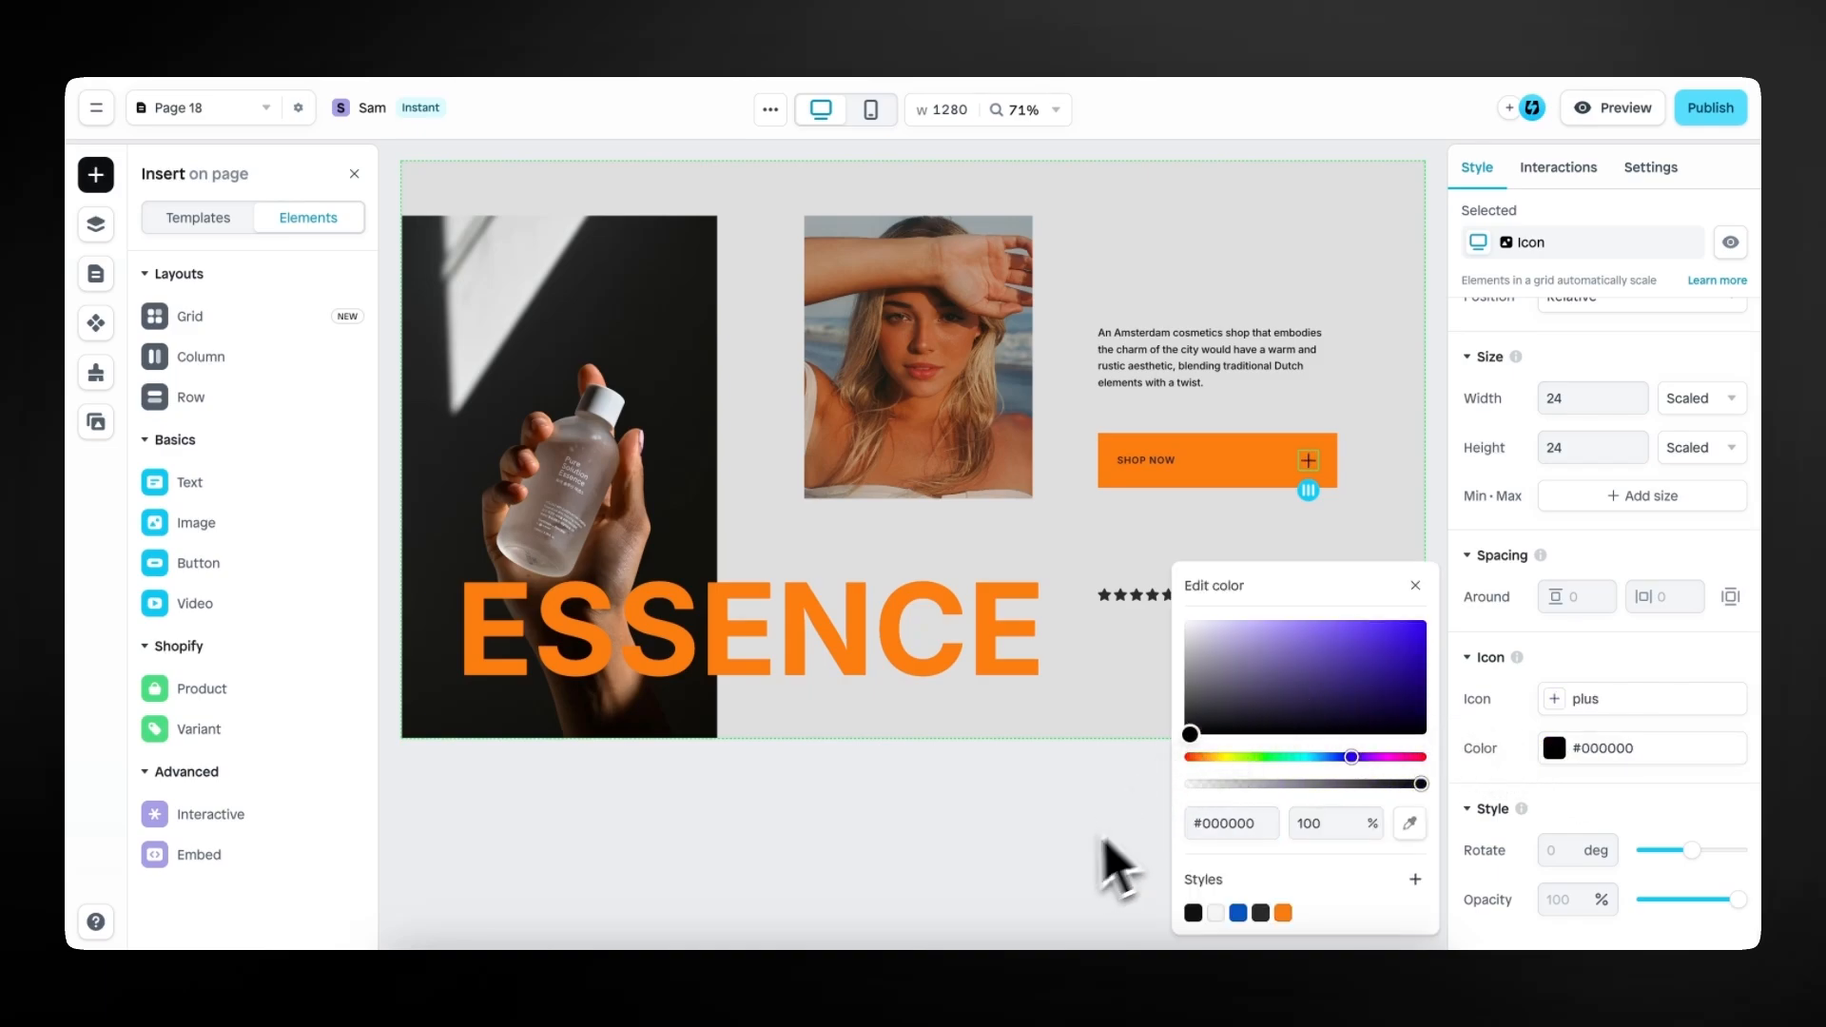
{"action": "left_click", "coordinate": [1415, 585]}
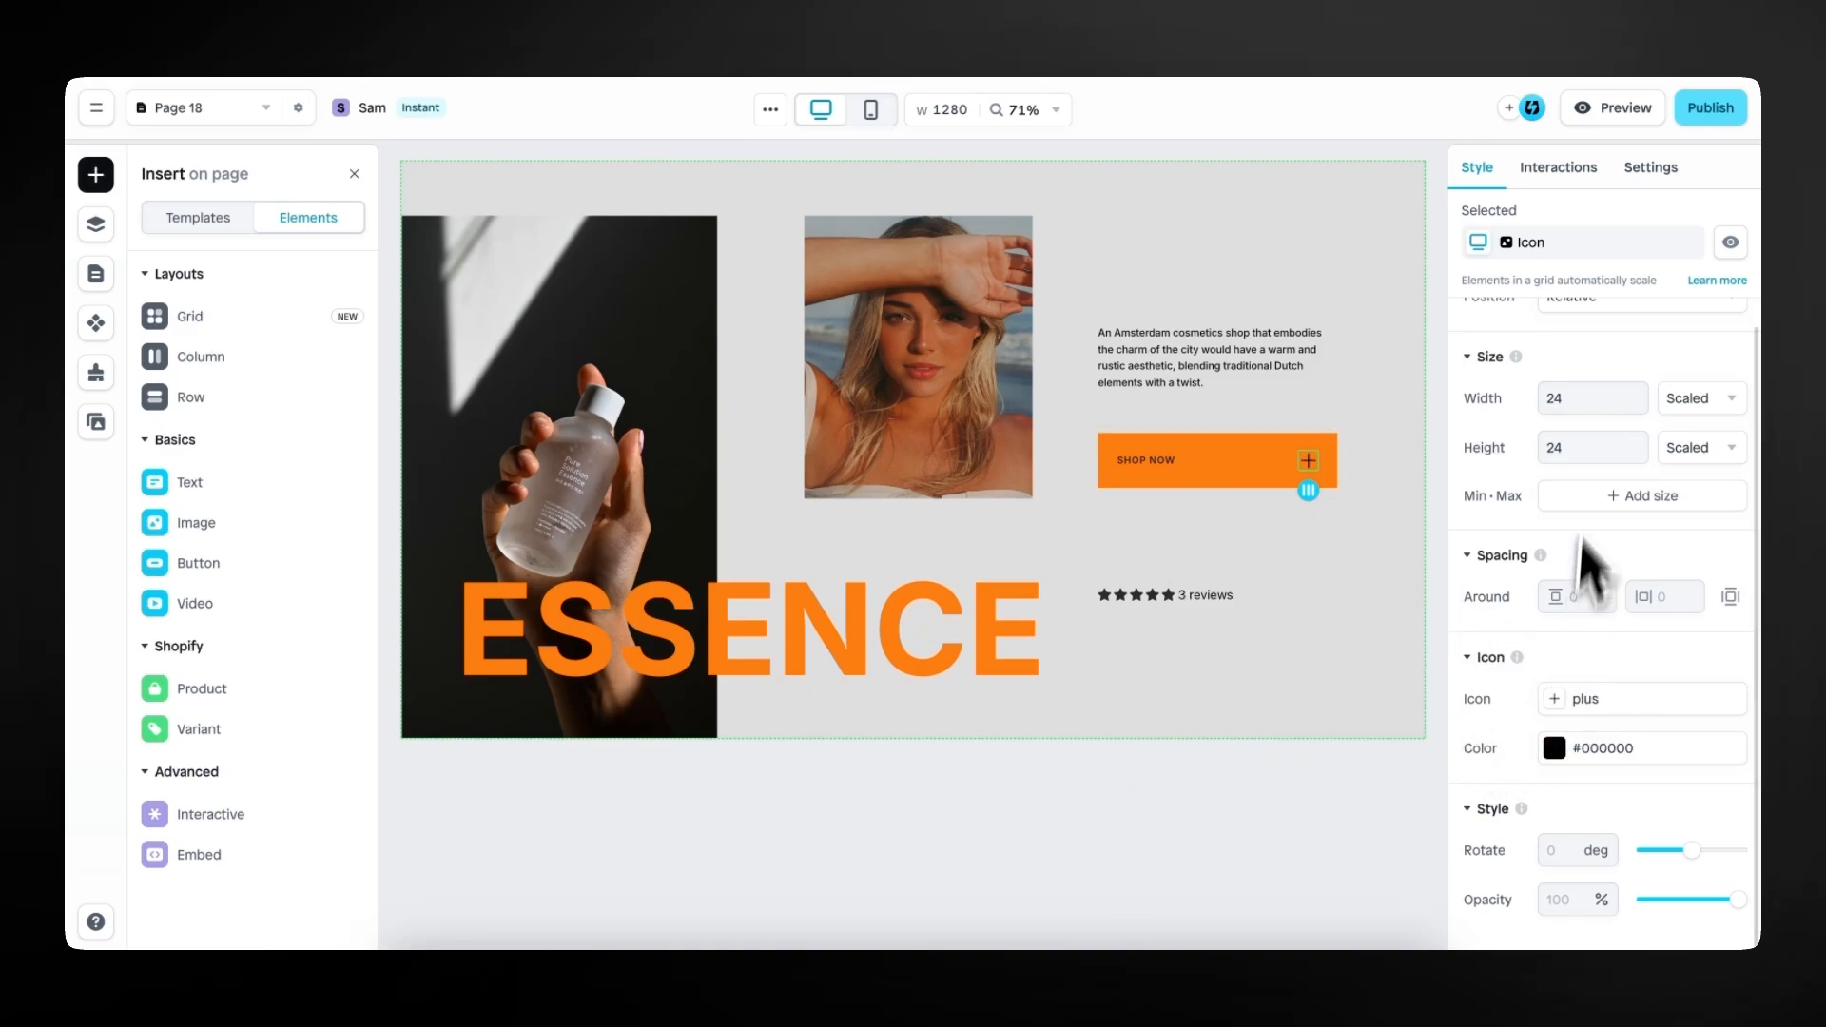
Resize the plus icon in the Shop Now button to a width and height of 20.
{"action": "left_click", "coordinate": [1581, 399]}
{"action": "type", "text": "20"}
{"action": "double_click", "coordinate": [1579, 447]}
{"action": "type", "text": "20"}
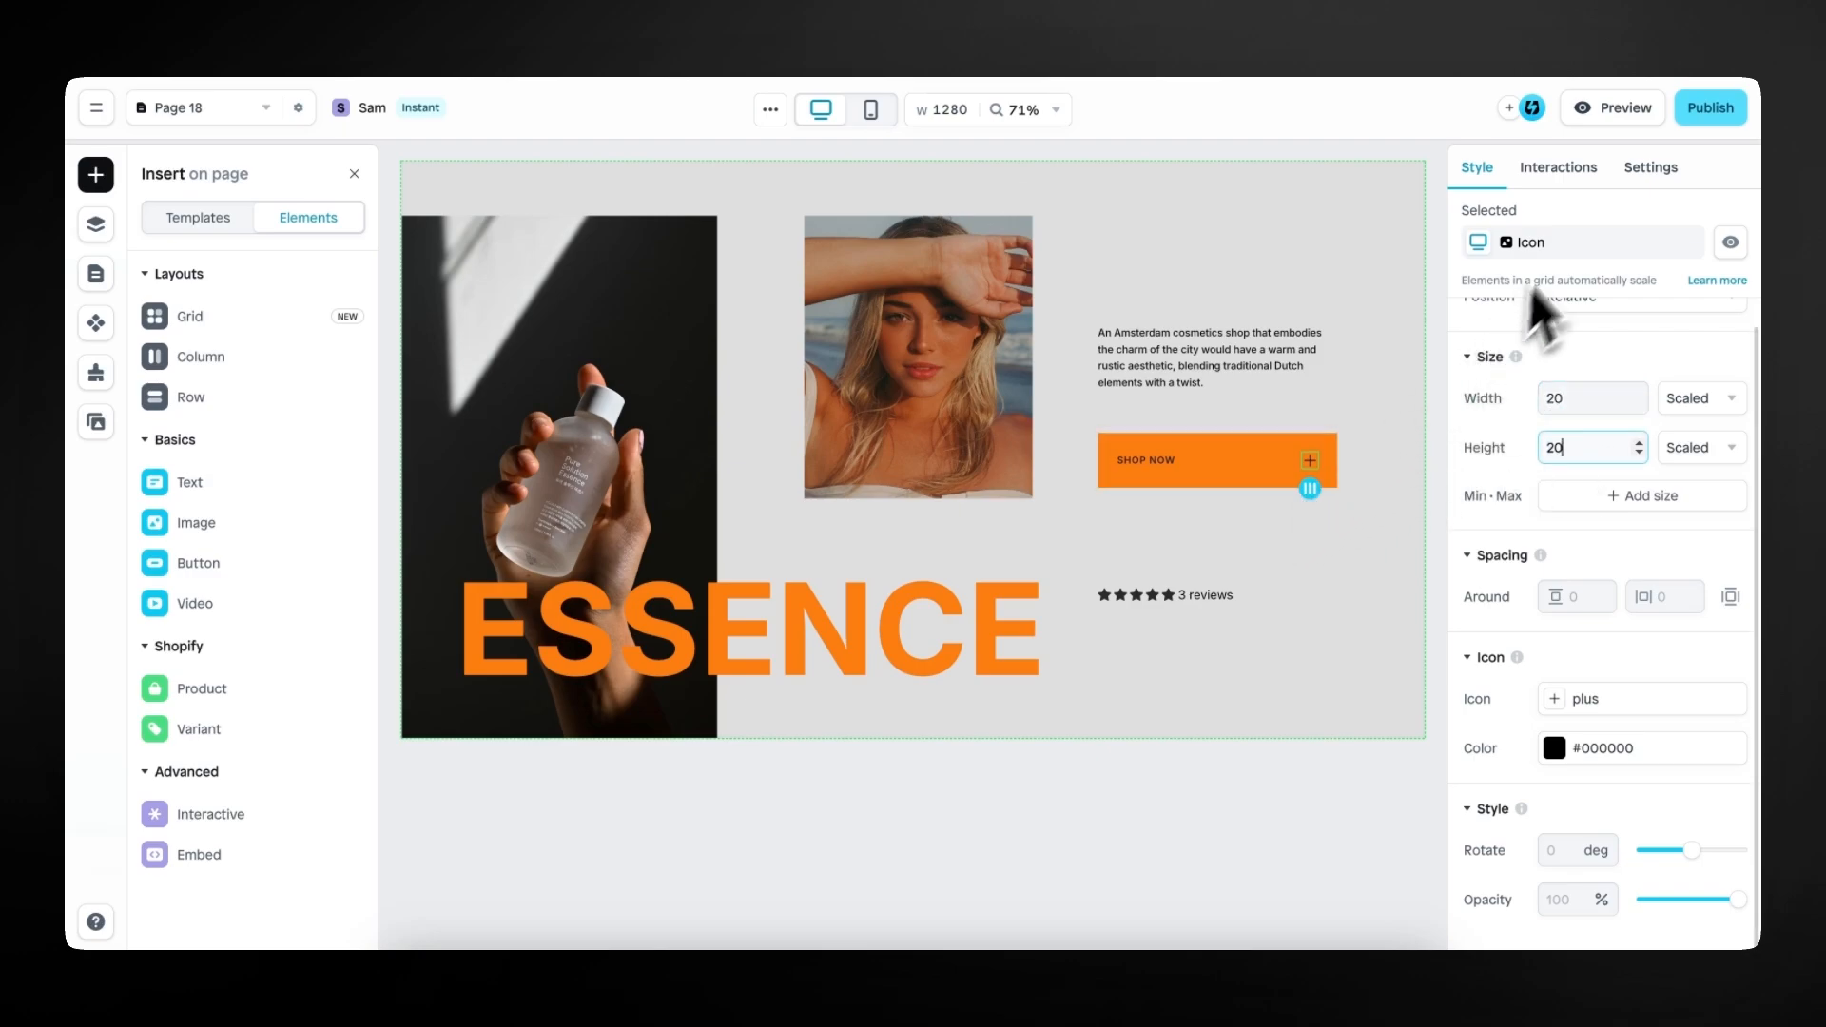
Add a Mouse hover effect to the plus icon that changes its color to the orange Color 5 style.
{"action": "left_click", "coordinate": [1554, 172]}
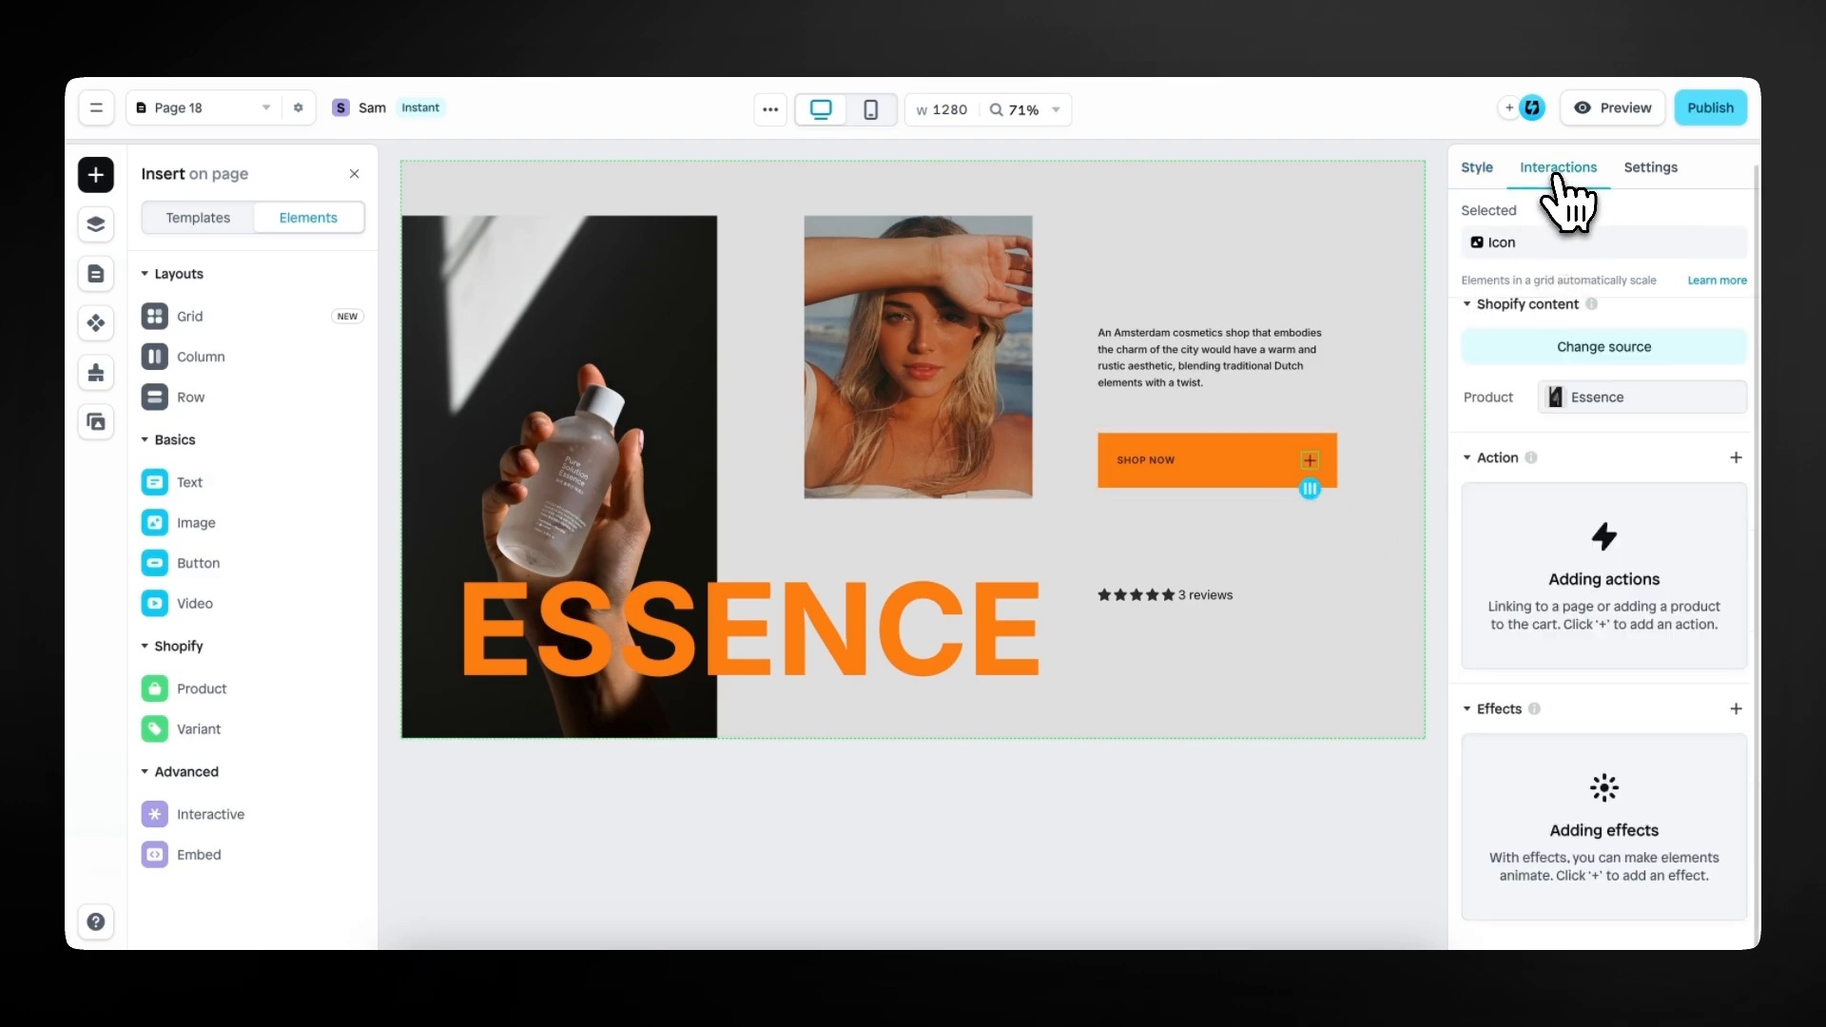
{"action": "left_click", "coordinate": [1736, 709]}
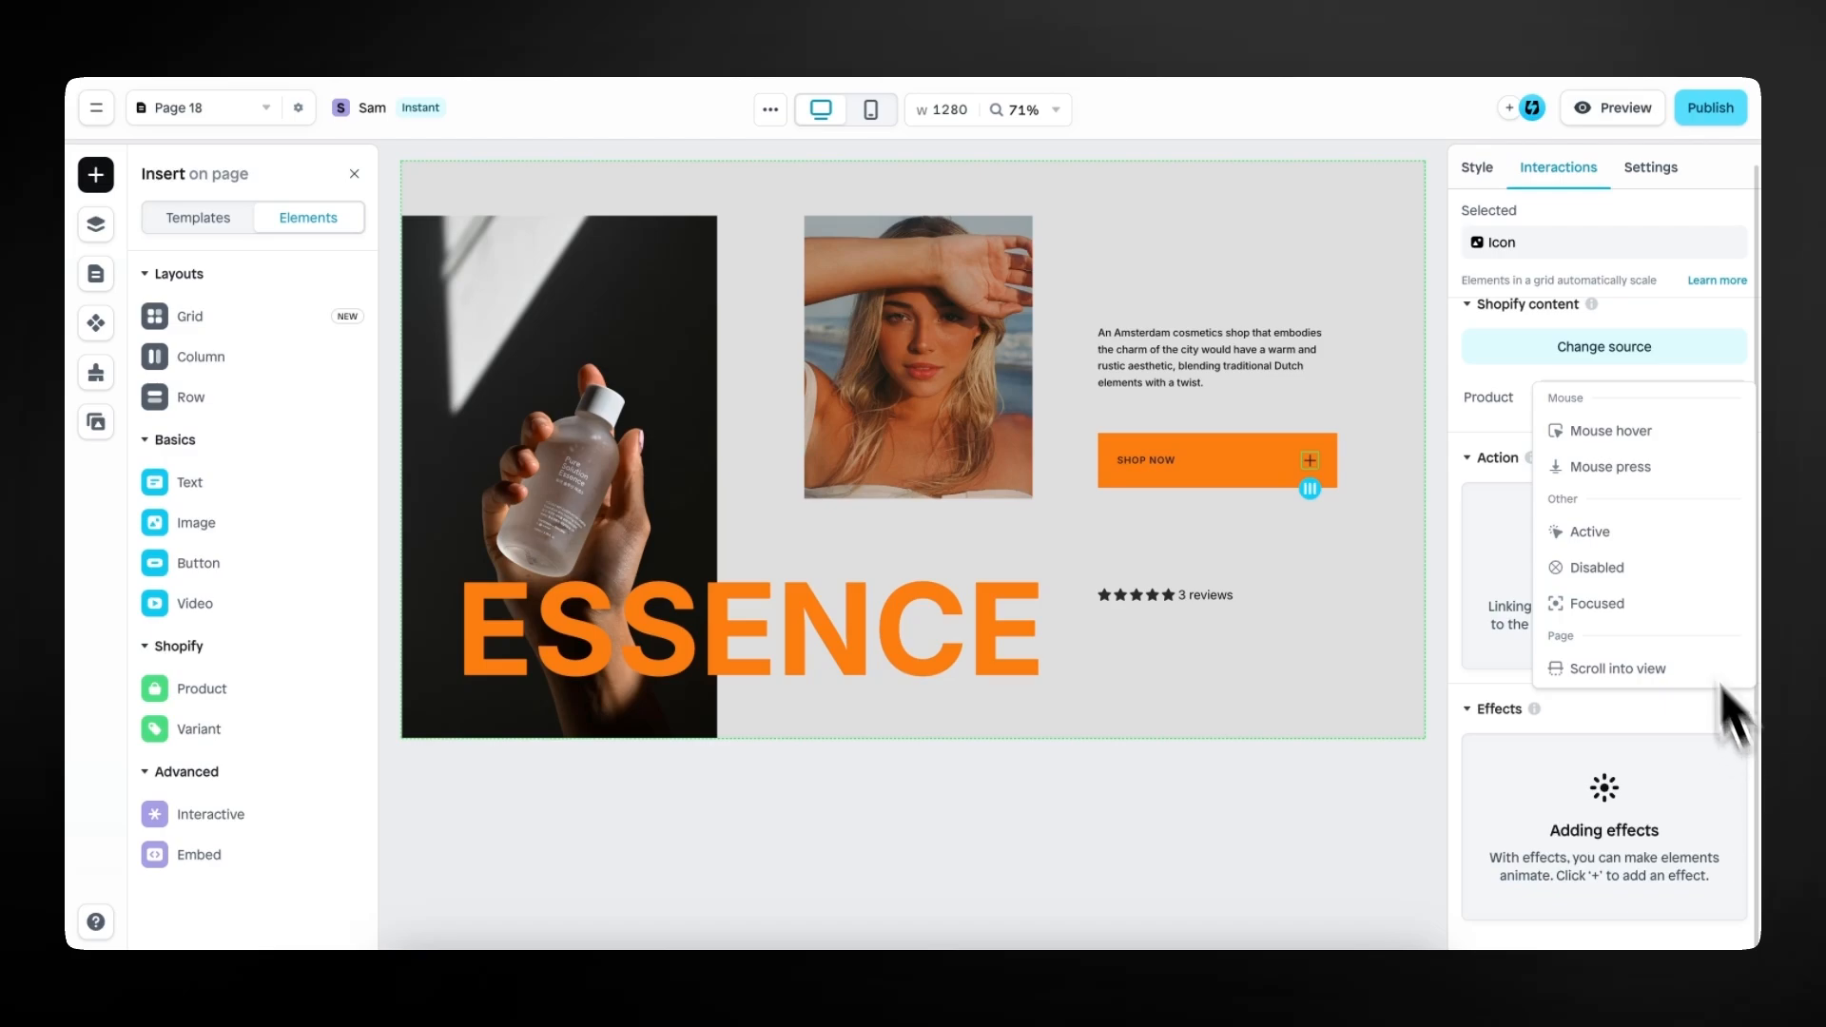
{"action": "left_click", "coordinate": [1655, 432]}
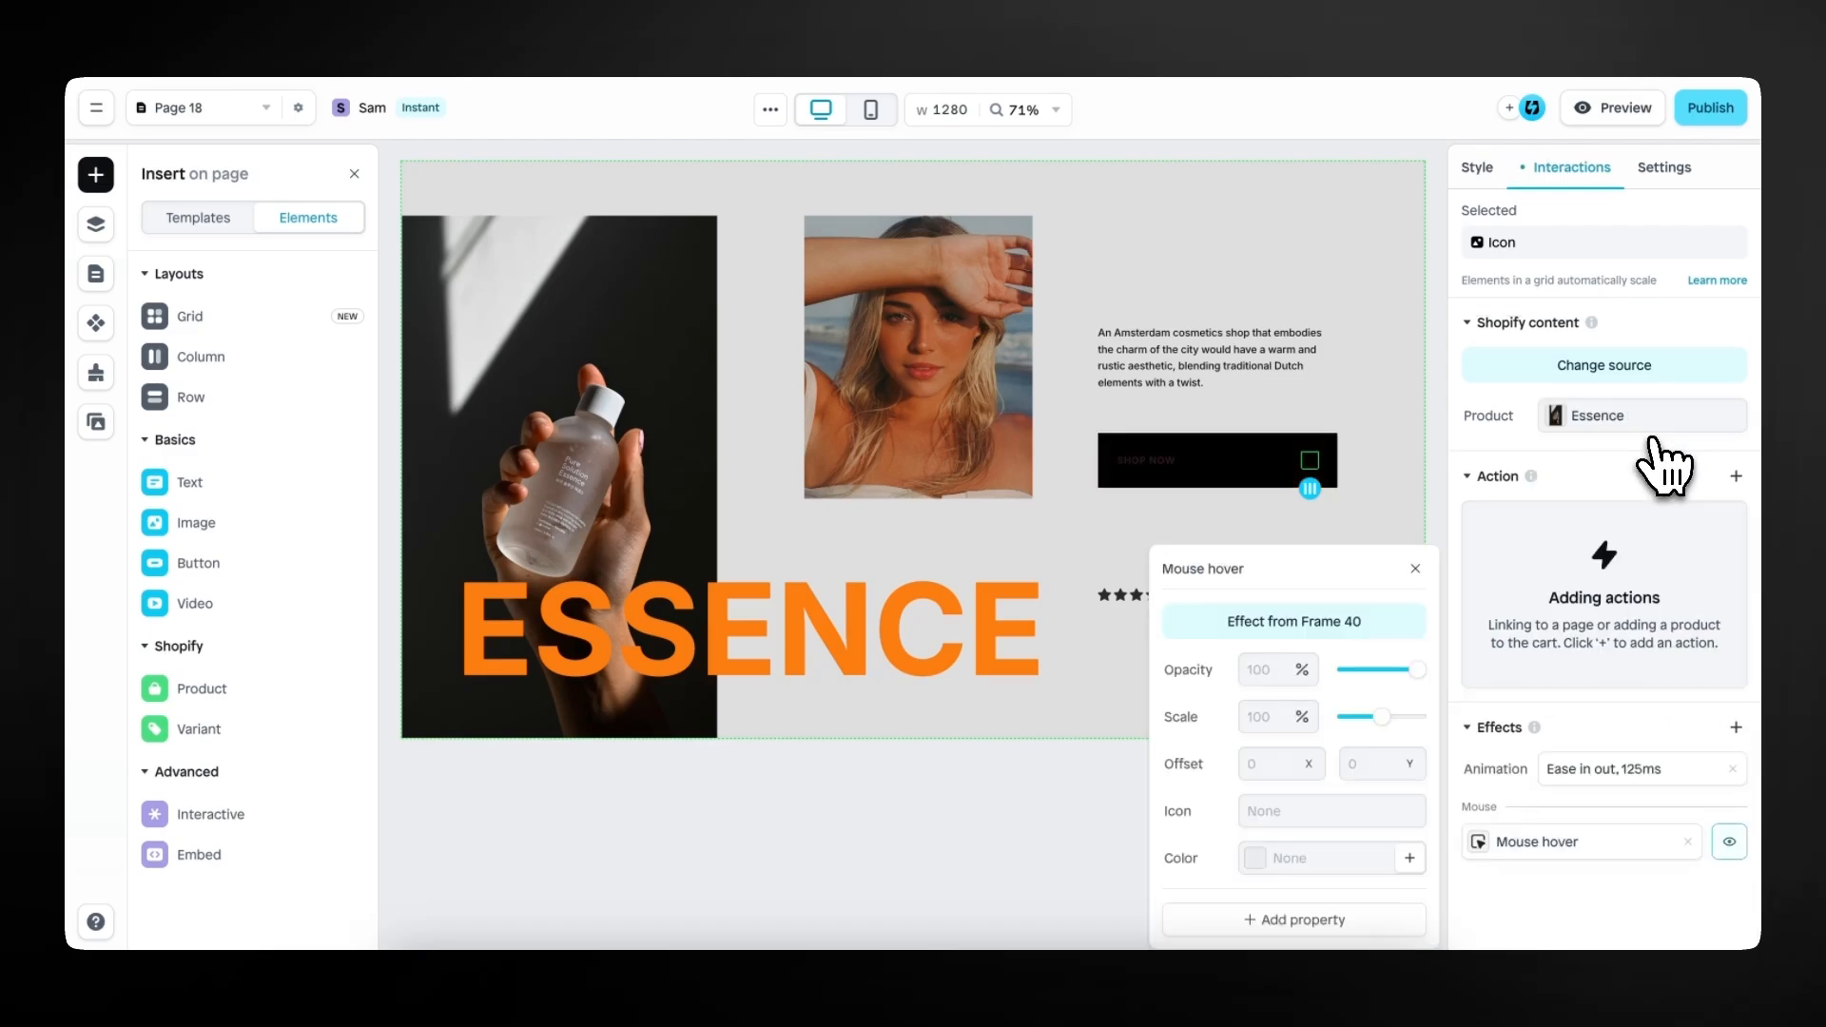
{"action": "left_click", "coordinate": [1255, 859]}
{"action": "left_click", "coordinate": [985, 928]}
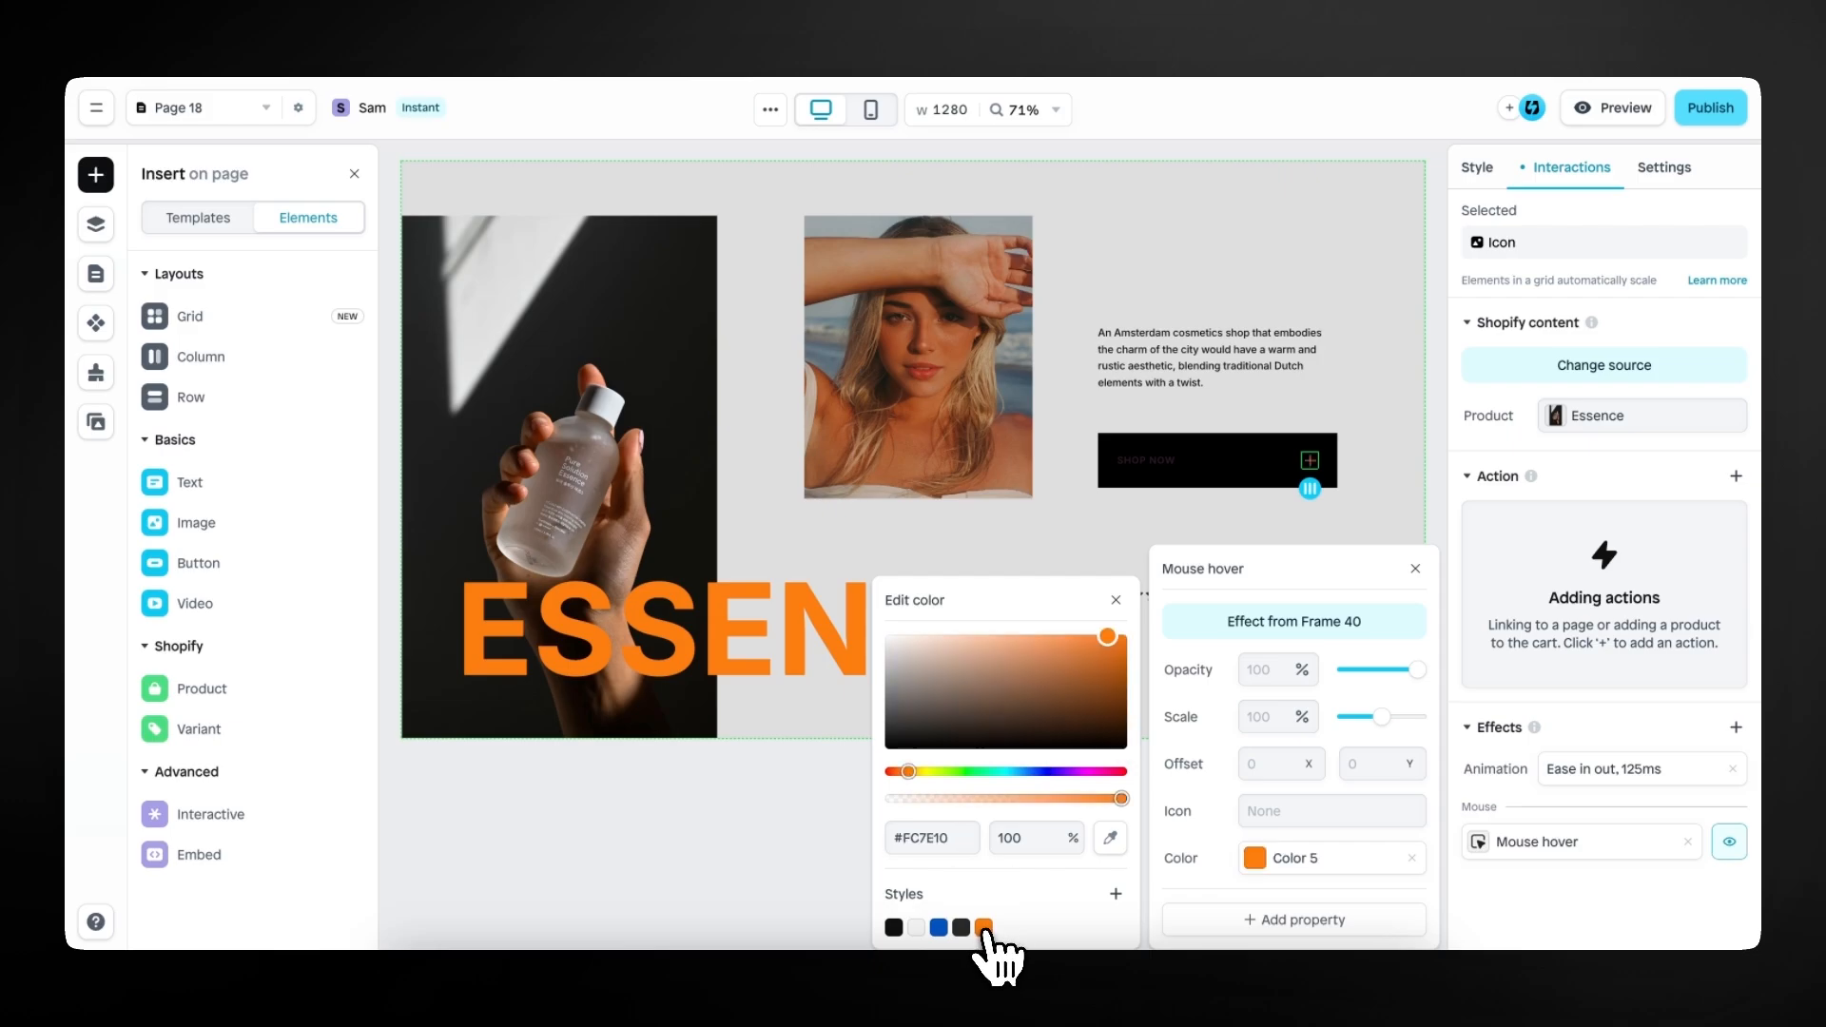
{"action": "left_click", "coordinate": [1412, 570]}
{"action": "left_click", "coordinate": [1415, 569]}
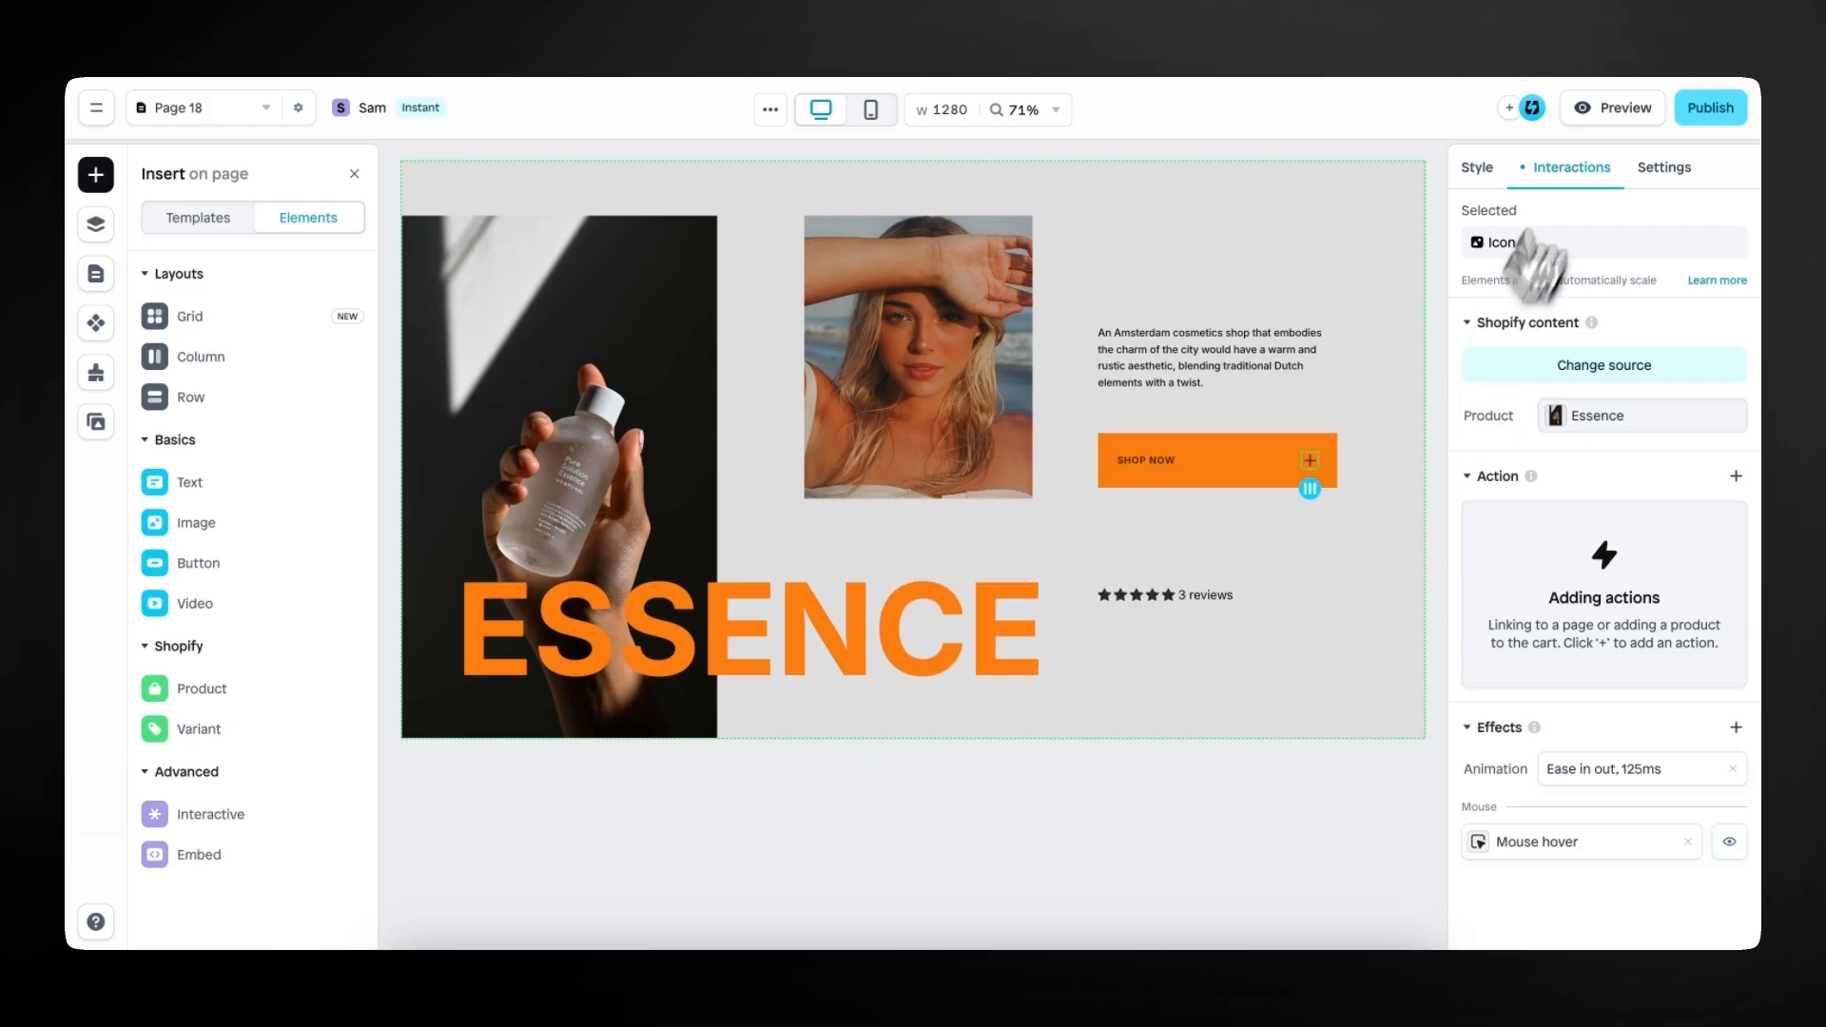
Preview the page to check the Shop Now button, and return to the editor.
{"action": "left_click", "coordinate": [1616, 109]}
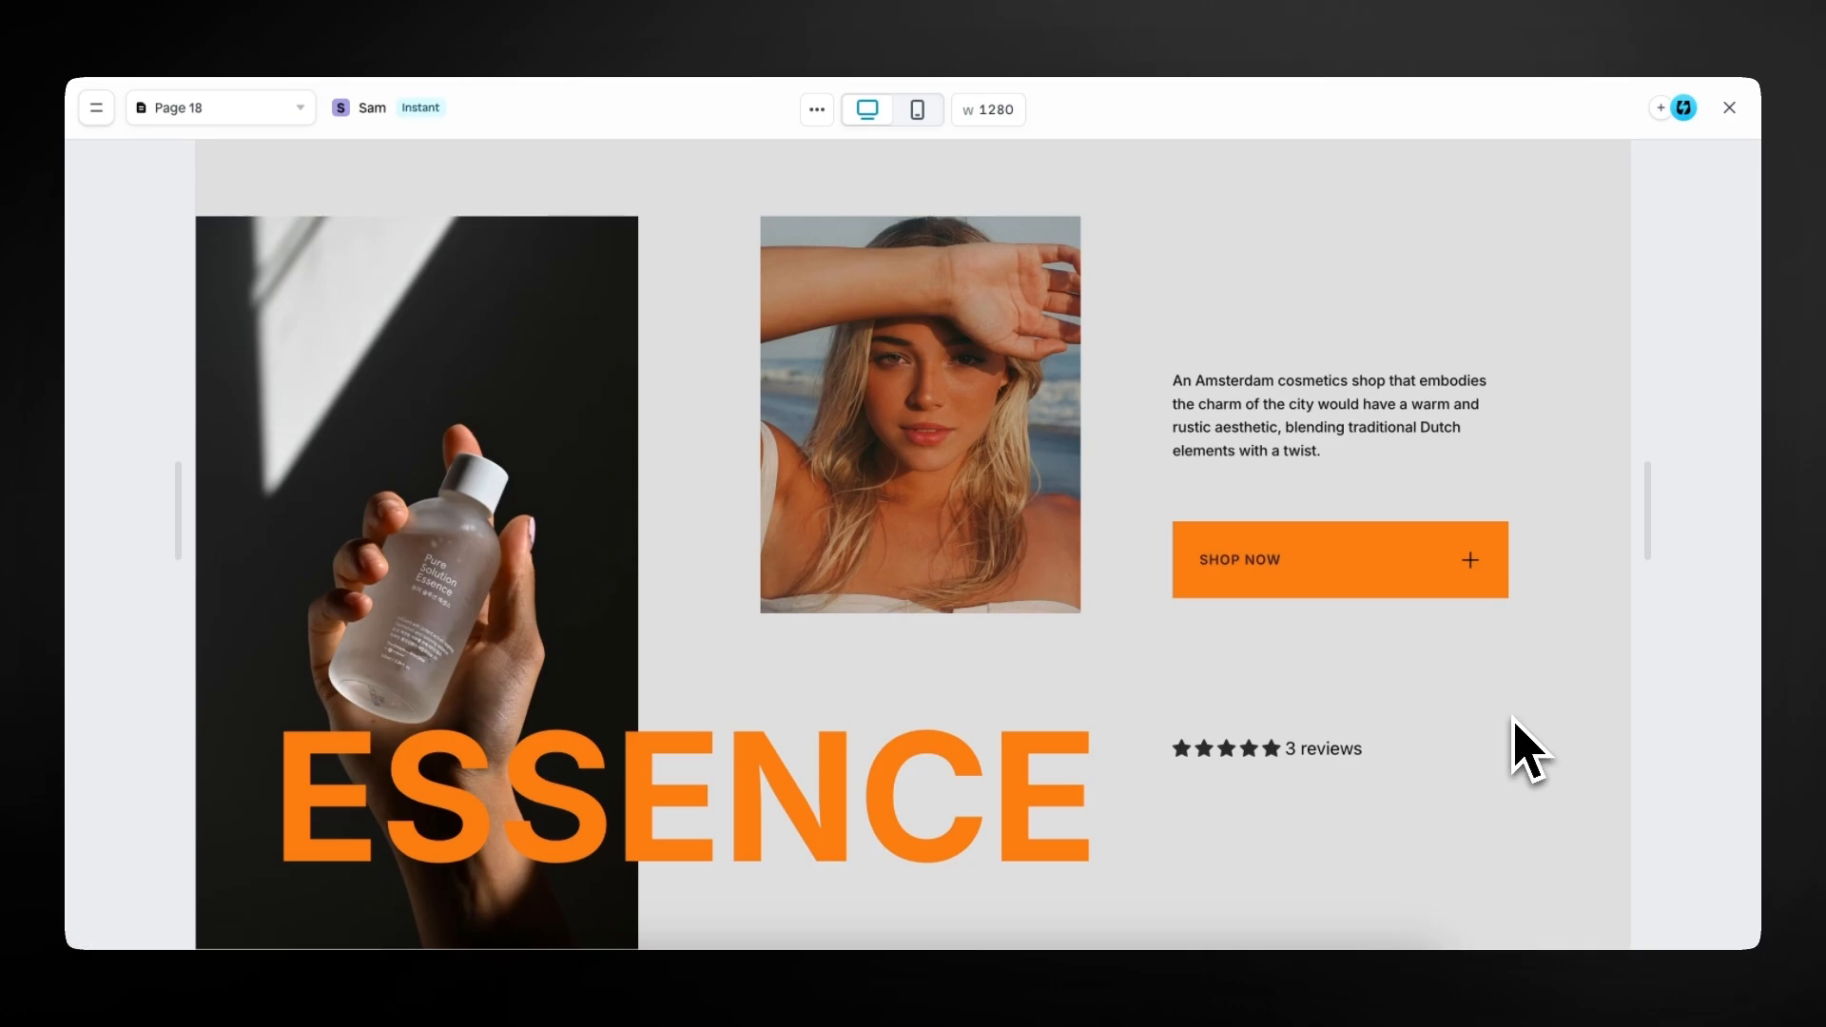
{"action": "left_click", "coordinate": [1729, 108]}
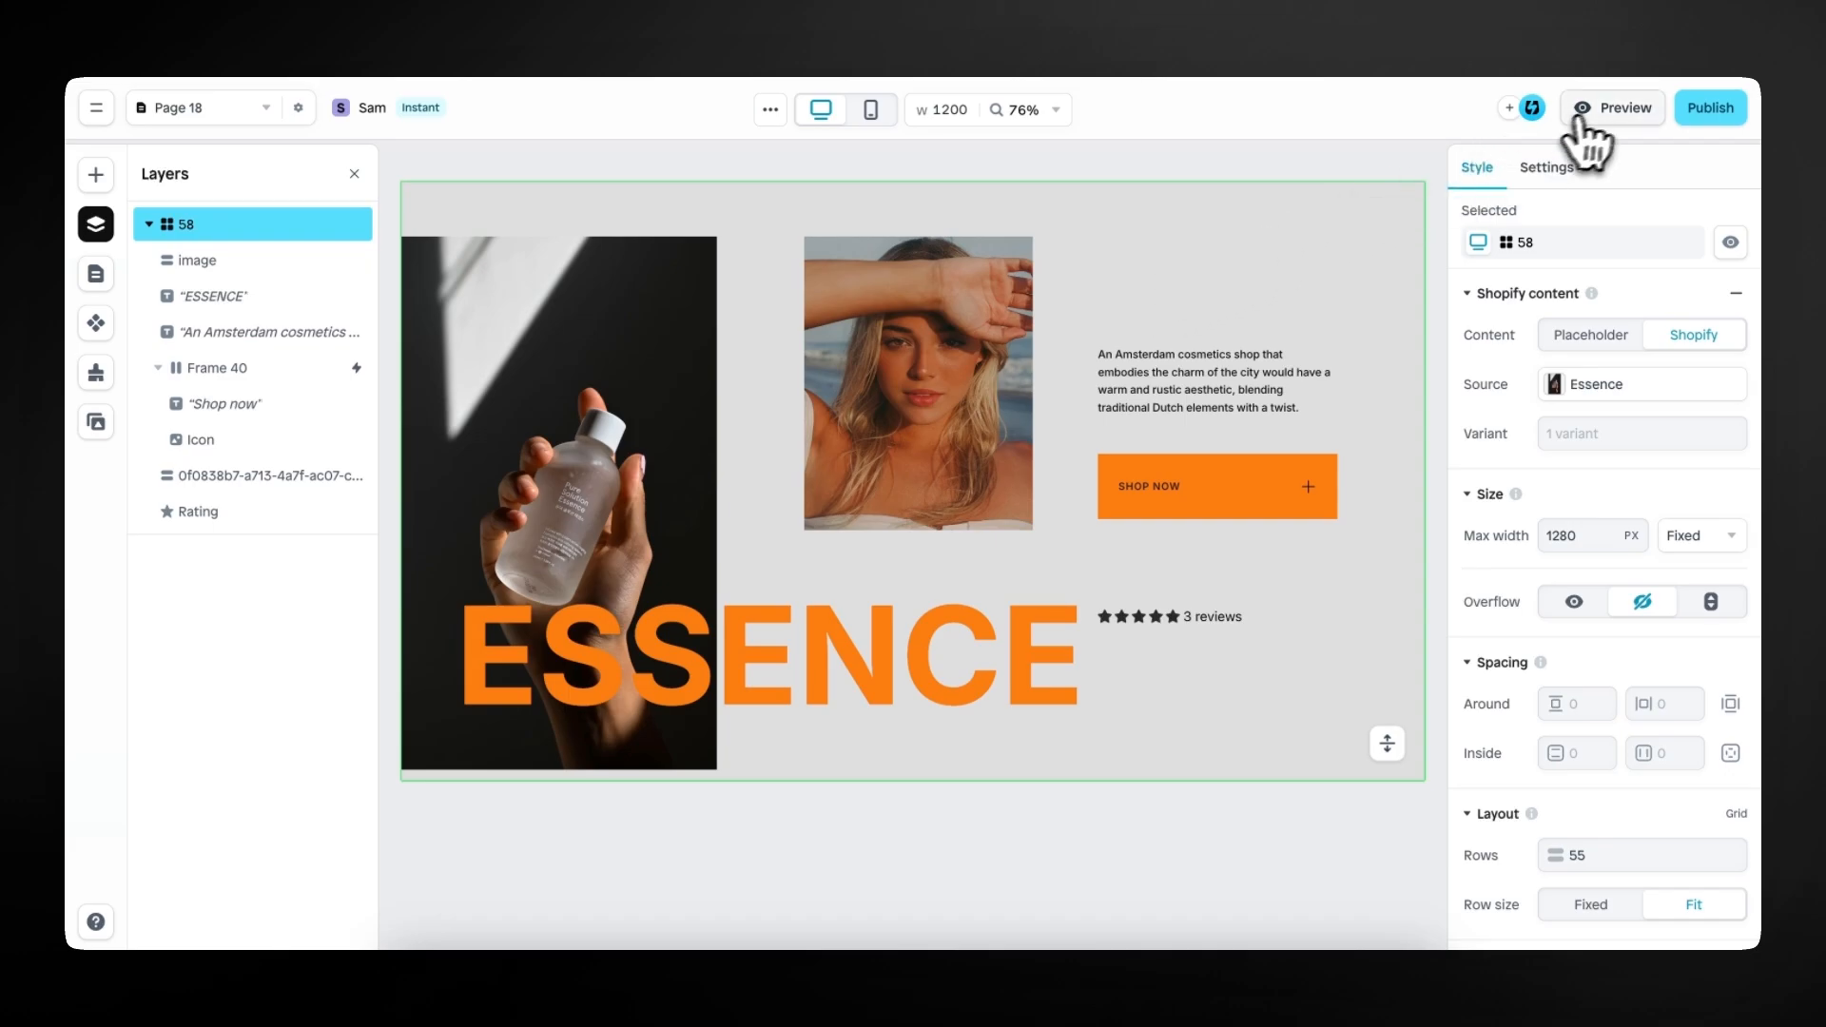
Preview the hero section at desktop width, check how it responds to resizing, and return to the editor.
{"action": "left_click", "coordinate": [1616, 107]}
{"action": "left_click_drag", "start_coordinate": [1602, 466], "coordinate": [1599, 538]}
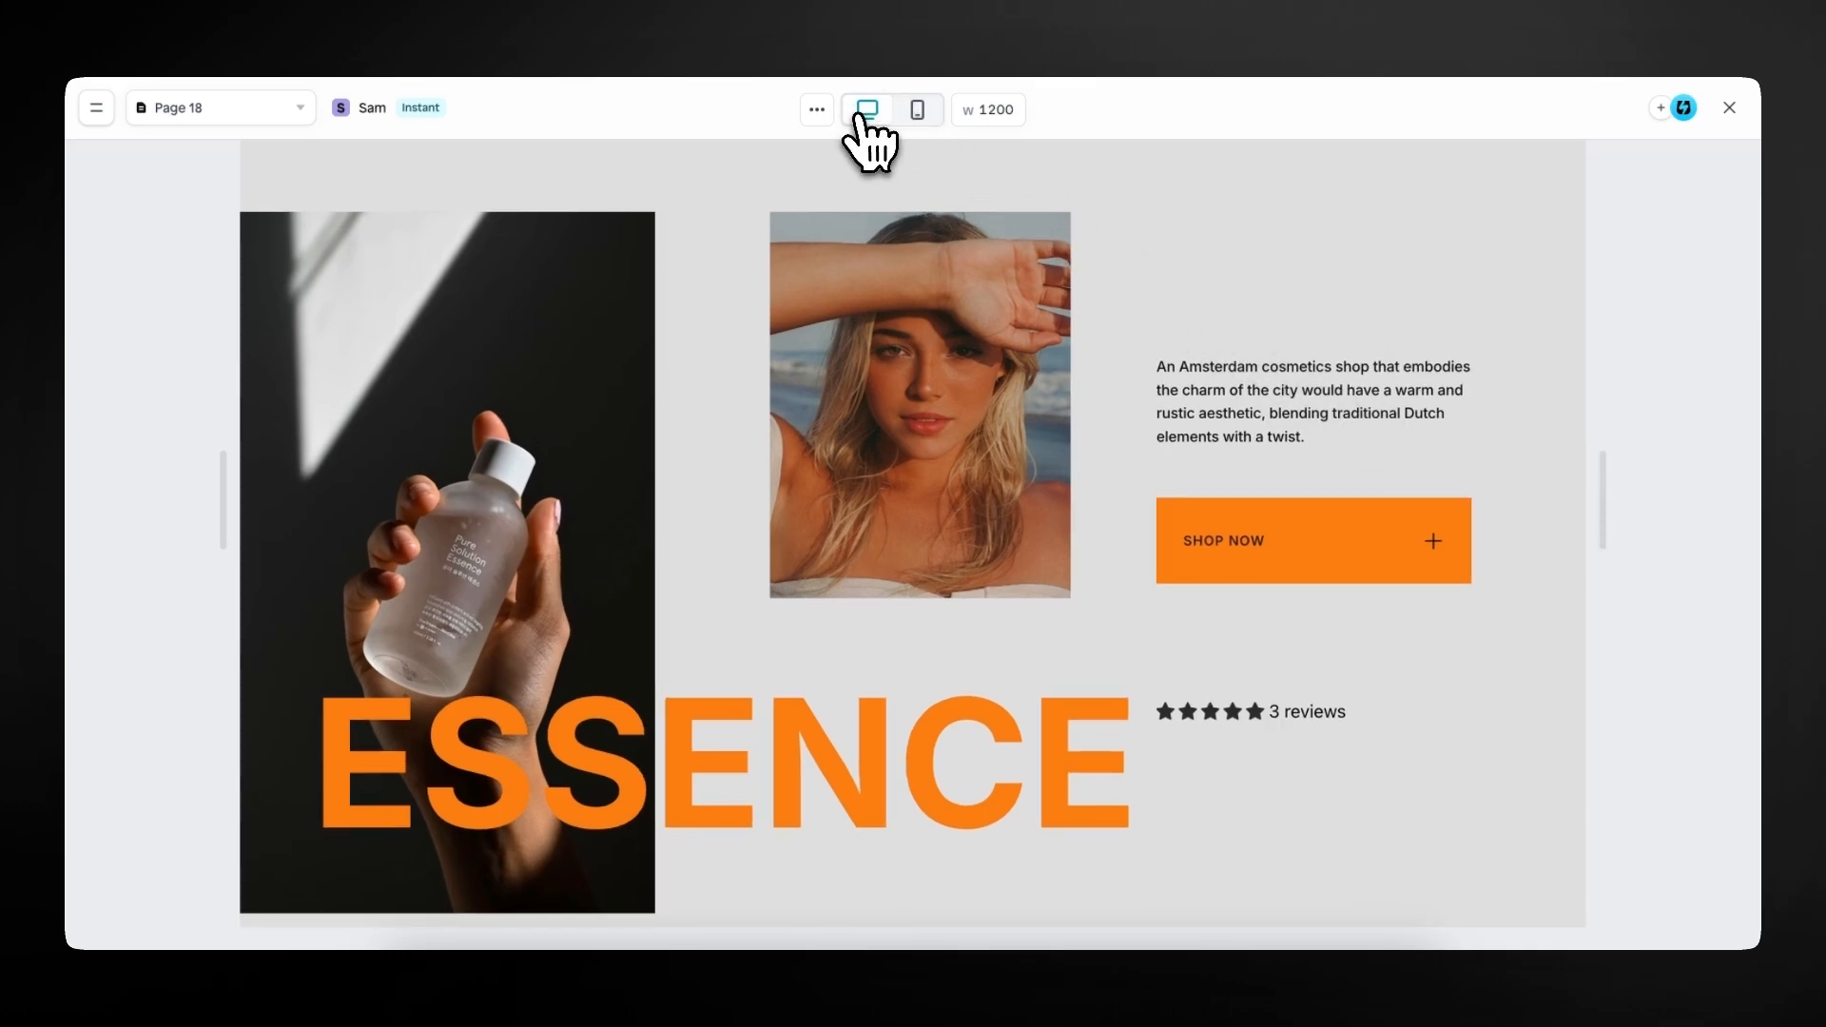
{"action": "left_click", "coordinate": [1729, 107]}
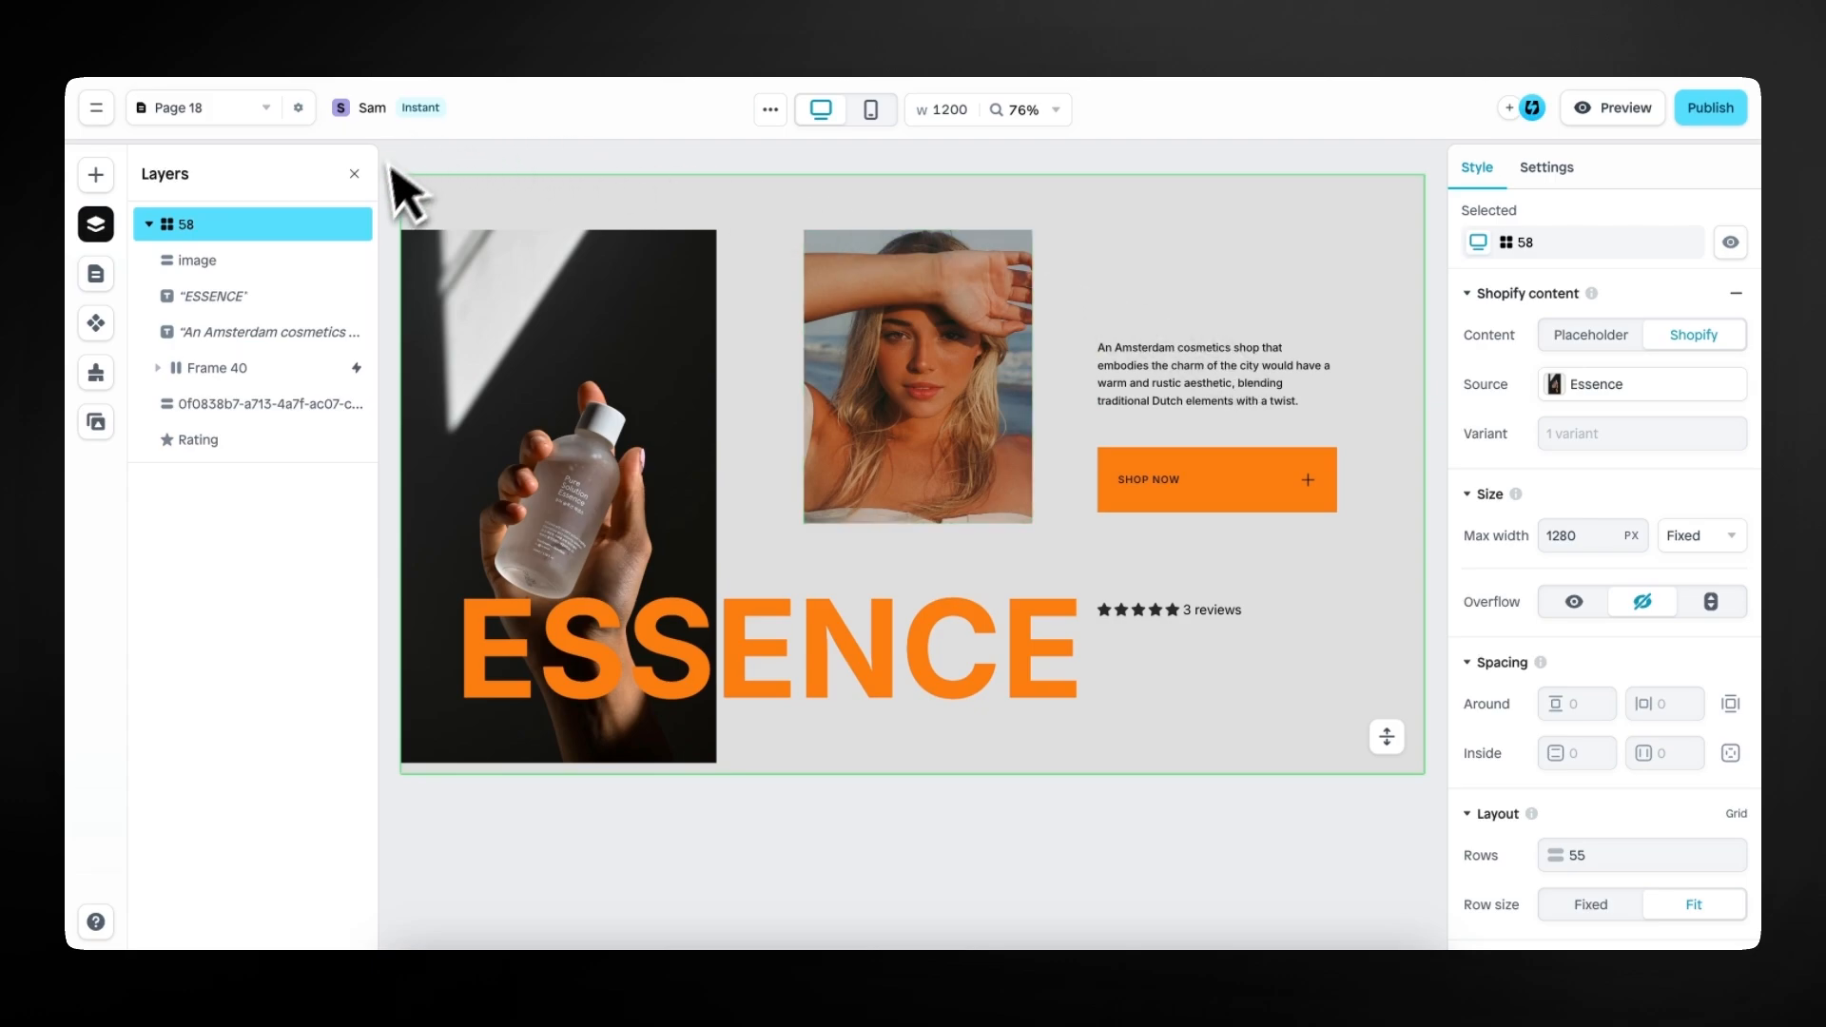
{"action": "scroll", "coordinate": [1508, 713], "scroll_direction": "down", "scroll_amount": 5}
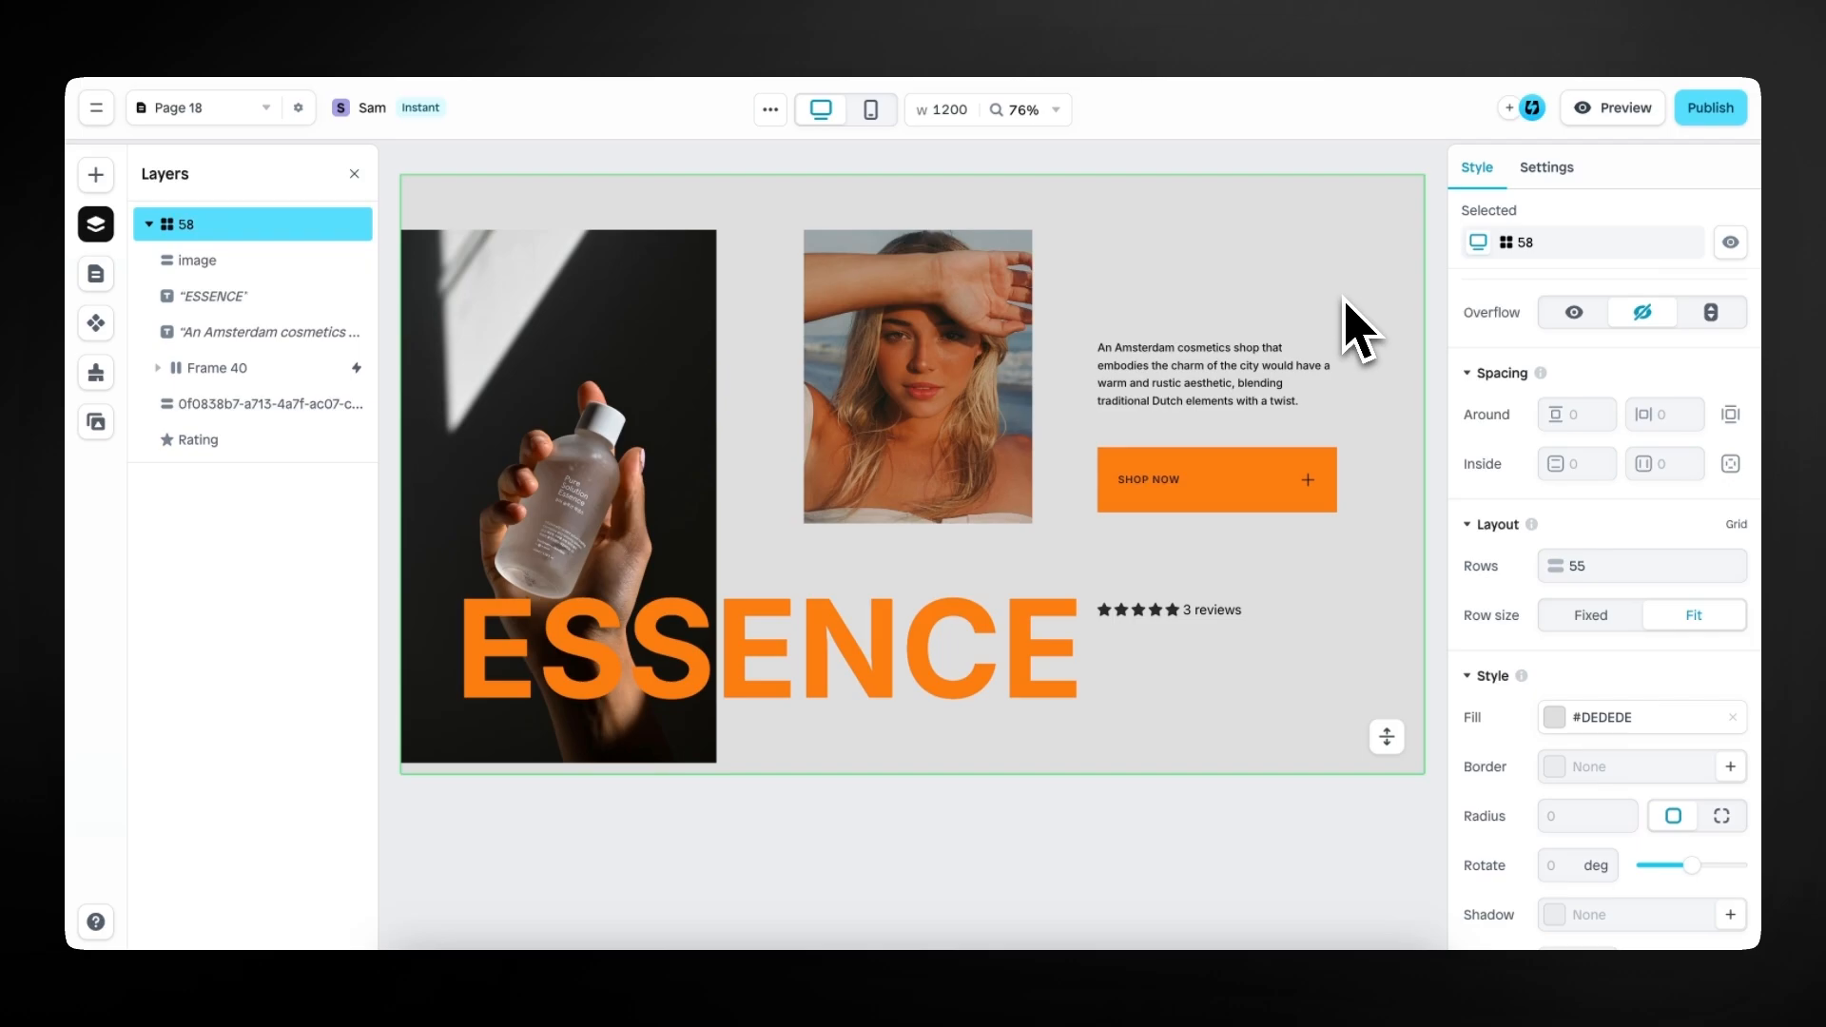
Preview the hero section in the mobile view, and return to the editor with the mobile breakpoint active.
{"action": "left_click", "coordinate": [1617, 108]}
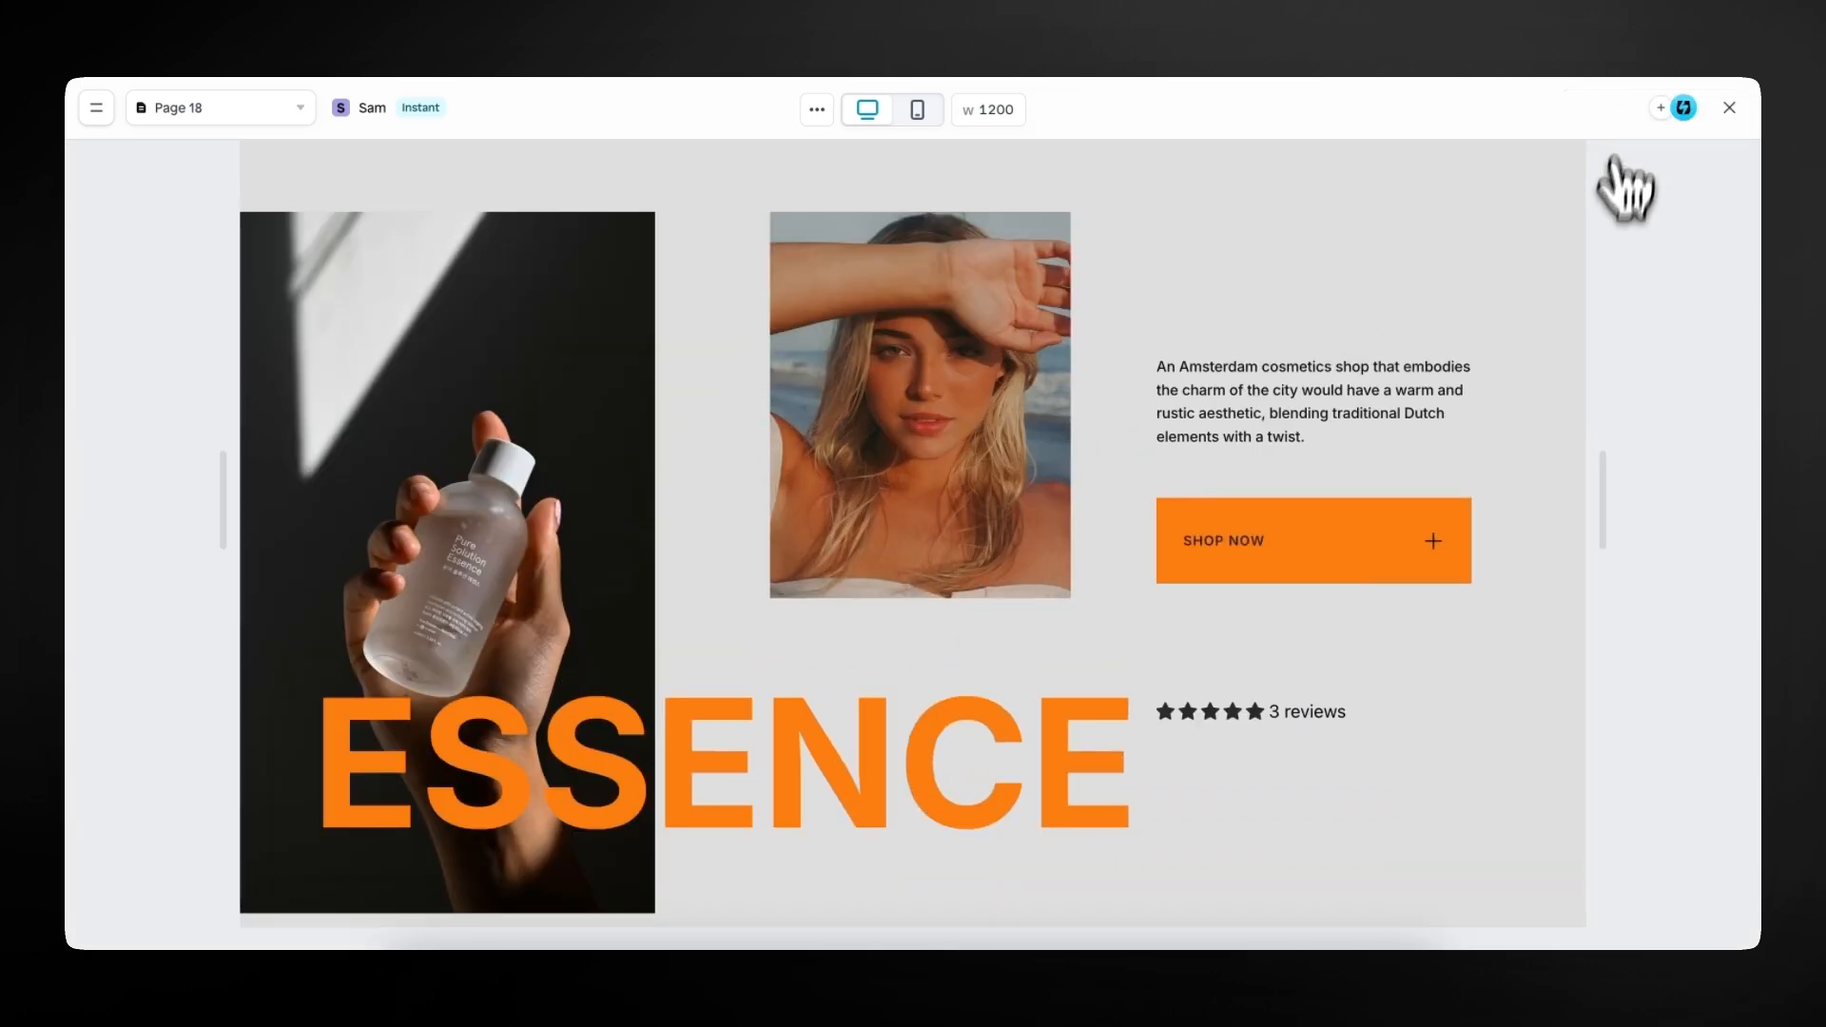
{"action": "left_click", "coordinate": [918, 109]}
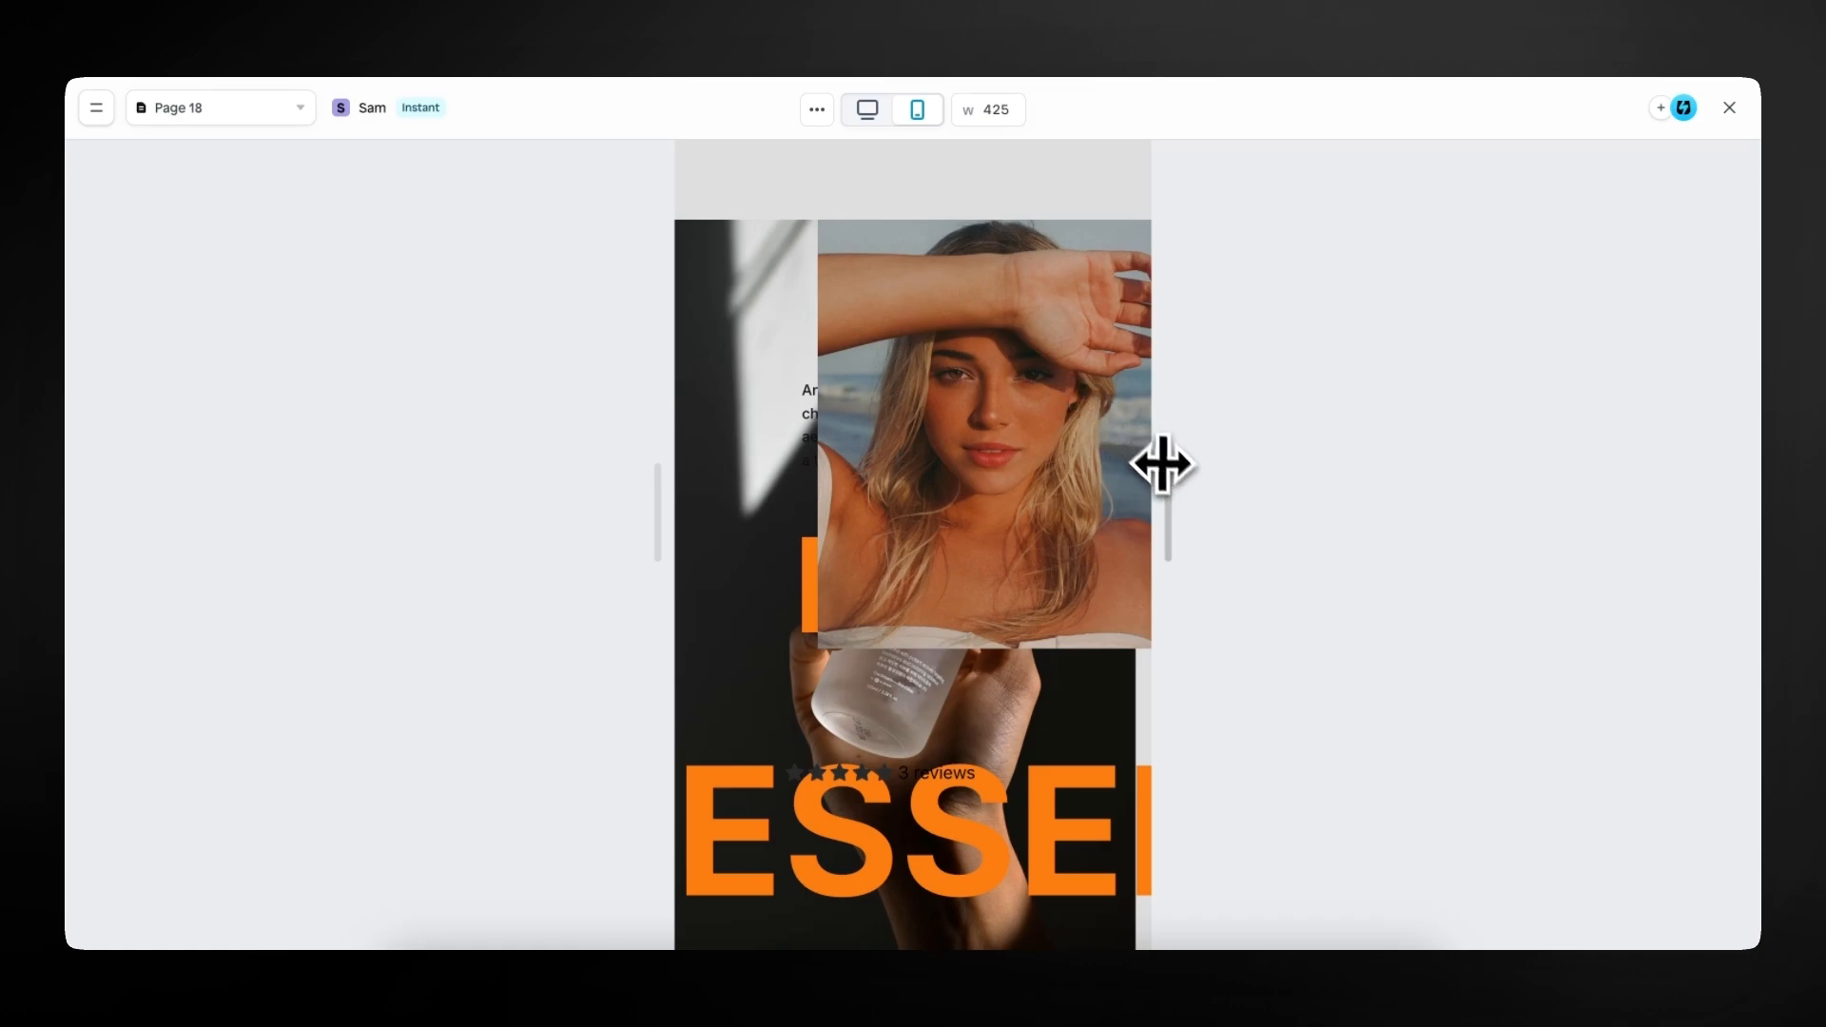
{"action": "mouse_move", "coordinate": [1166, 475]}
{"action": "left_mouse_down"}
{"action": "mouse_move", "coordinate": [1169, 493]}
{"action": "mouse_move", "coordinate": [1112, 488]}
{"action": "mouse_move", "coordinate": [1153, 493]}
{"action": "left_mouse_up"}
{"action": "left_click", "coordinate": [917, 110]}
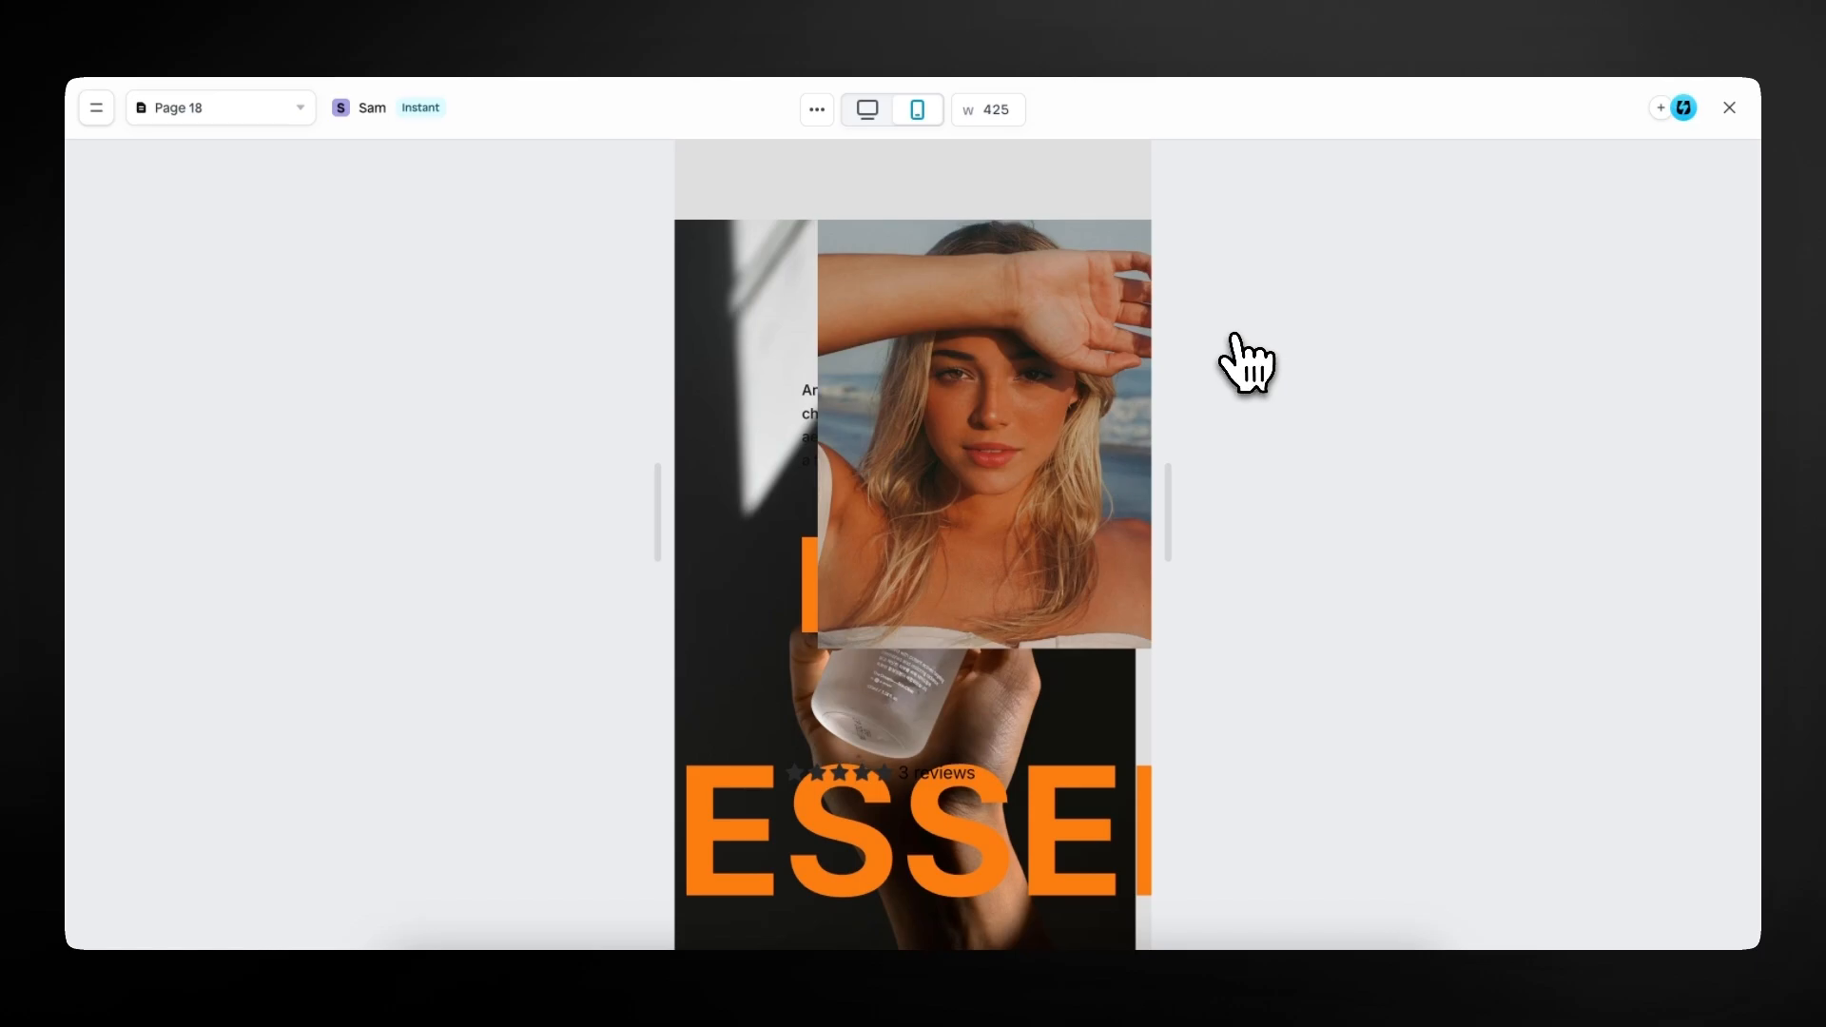
{"action": "left_click", "coordinate": [1728, 107]}
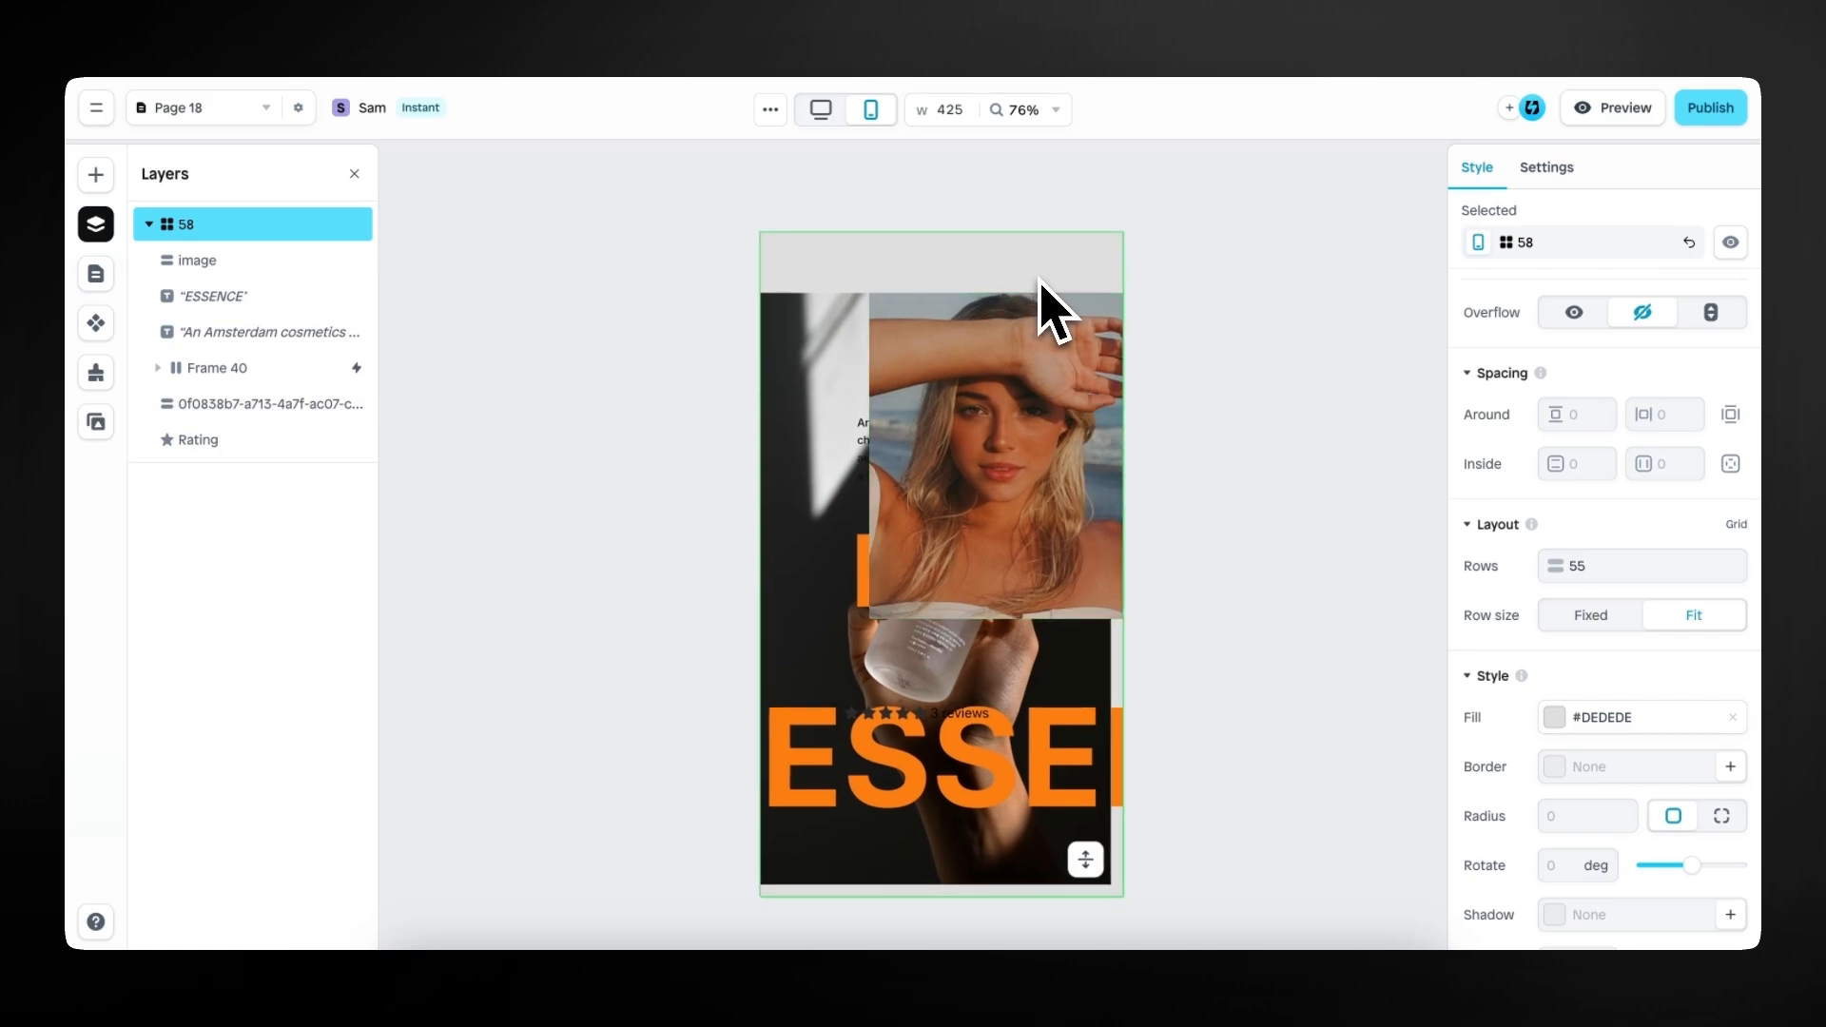
On mobile, set section 58's horizontal inside spacing to 20 and hide the portrait image of the woman.
{"action": "scroll", "coordinate": [1040, 279], "scroll_direction": "down", "scroll_amount": 1}
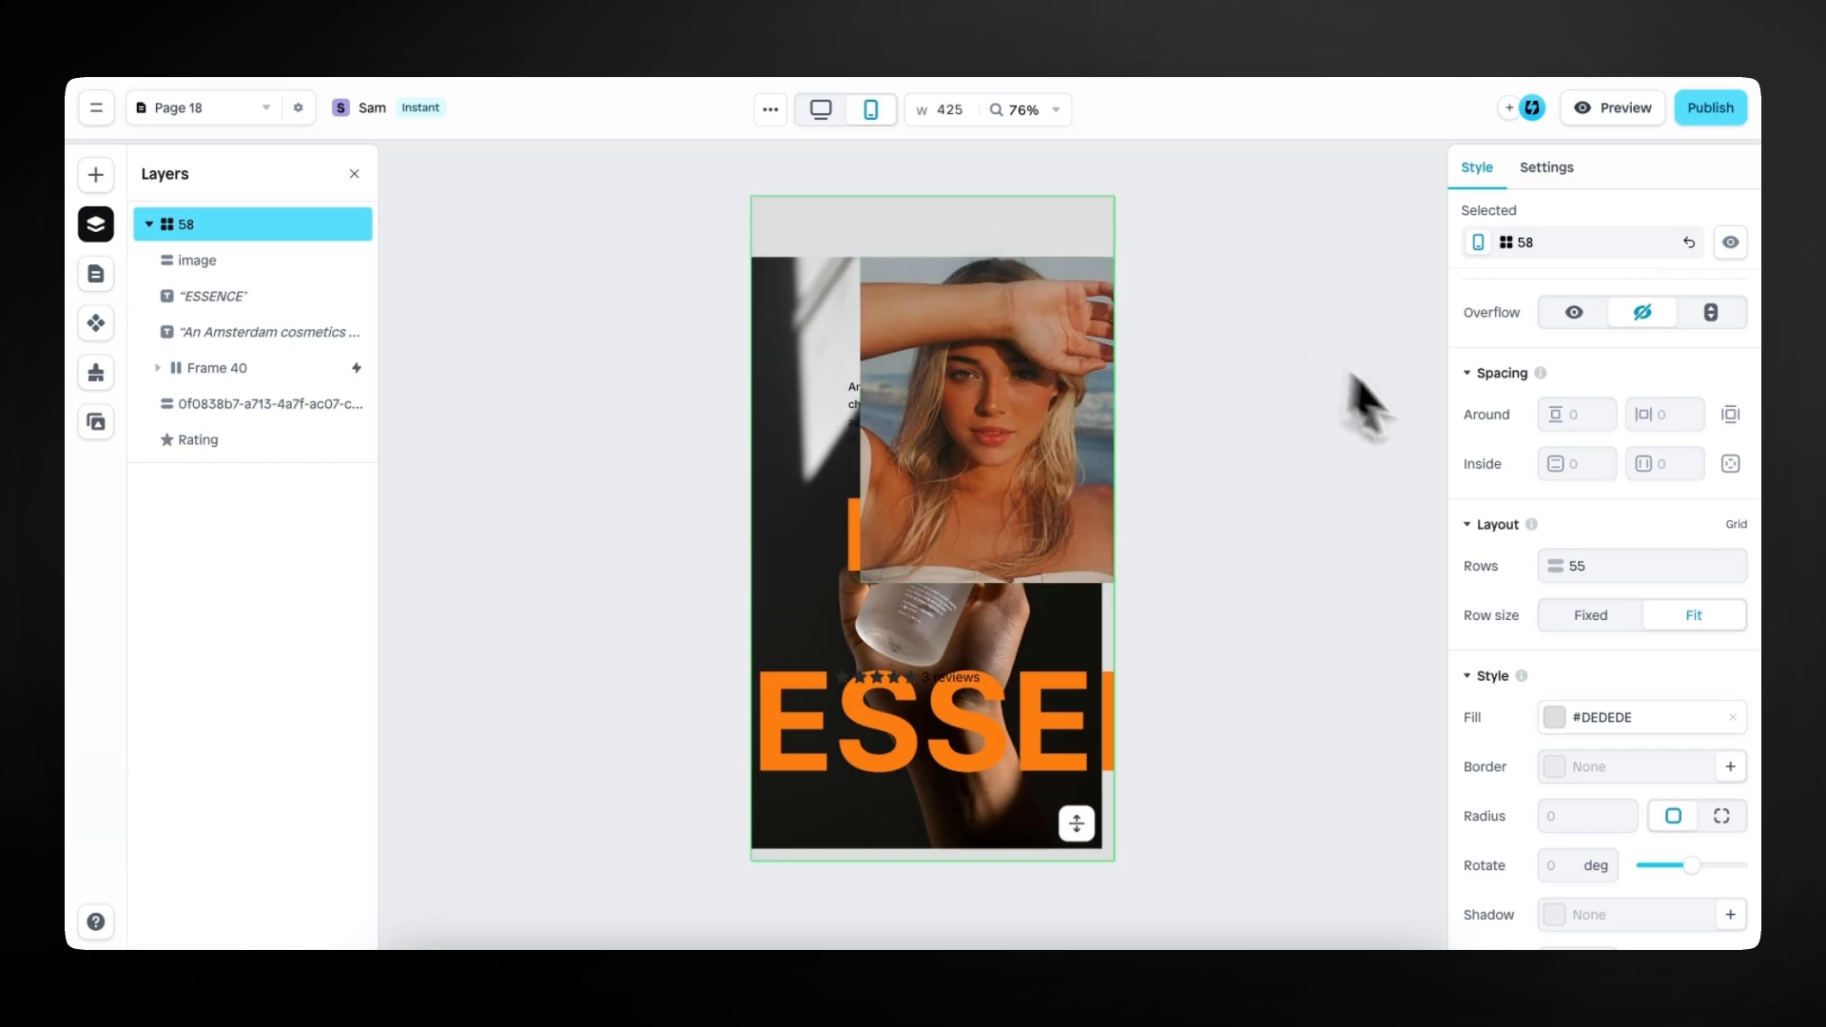
{"action": "left_click", "coordinate": [1671, 471]}
{"action": "type", "text": "20"}
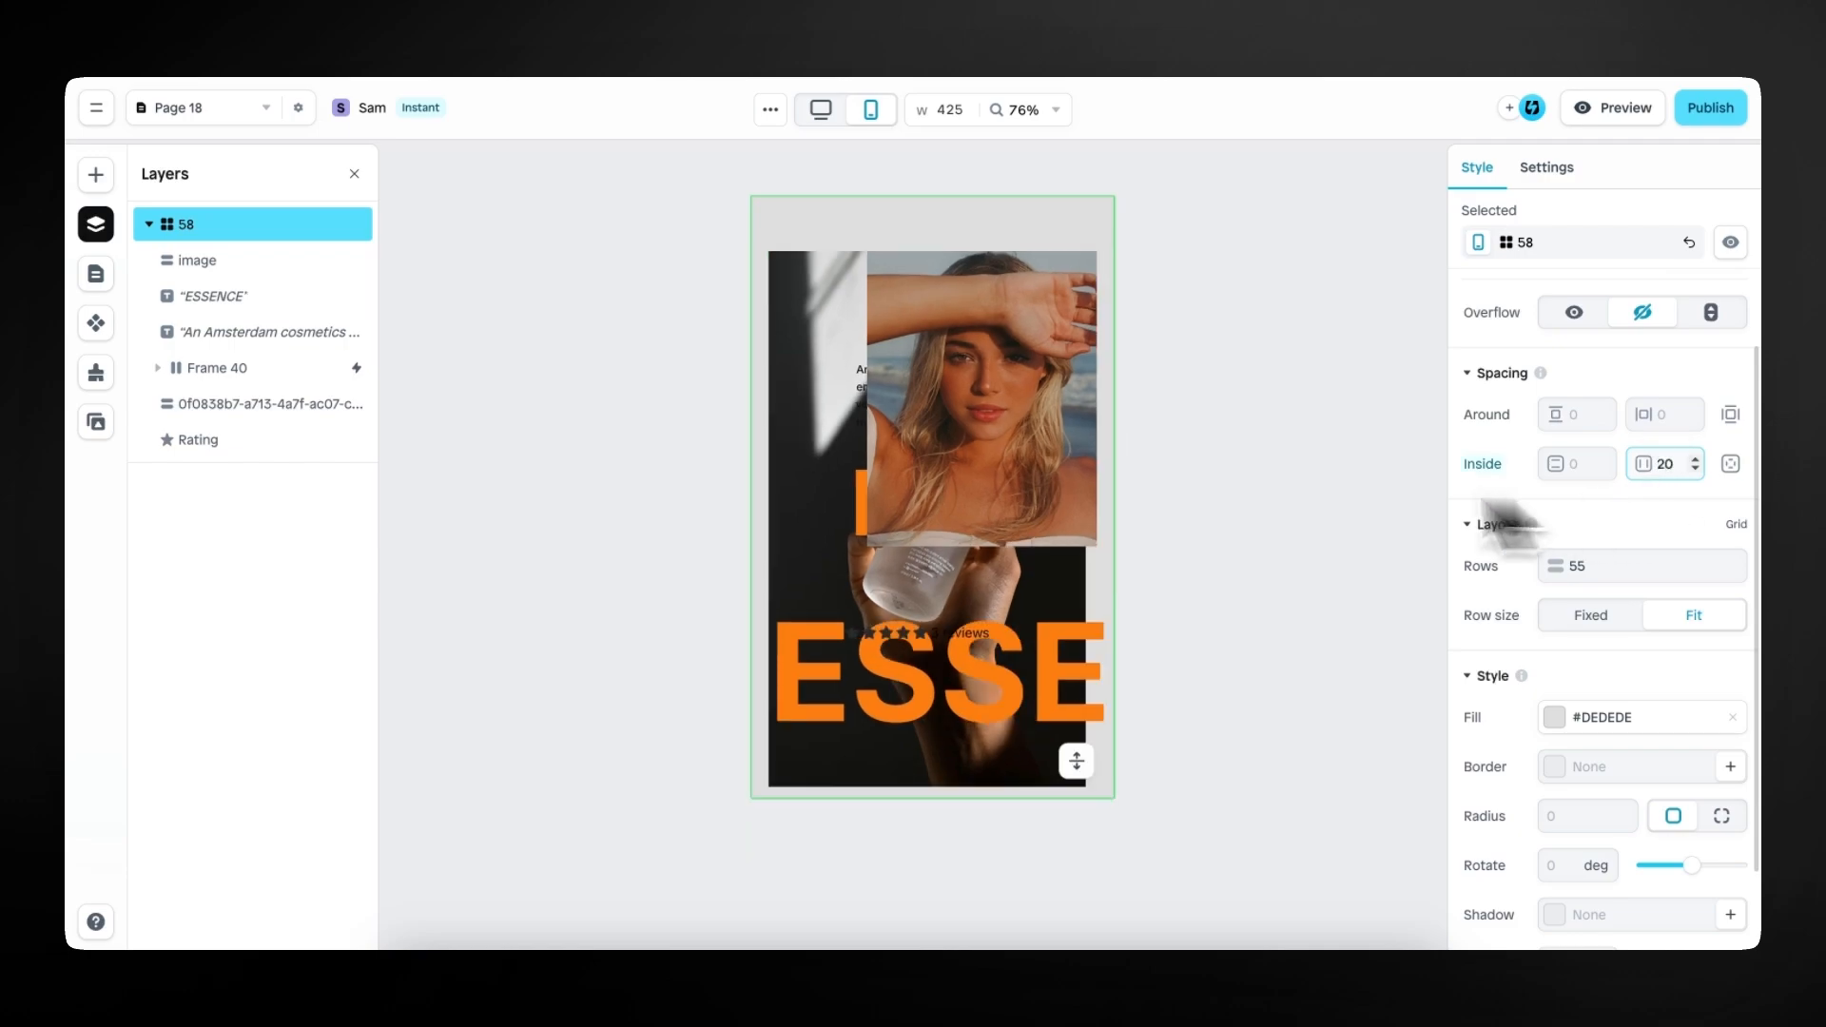
{"action": "left_click", "coordinate": [1055, 488]}
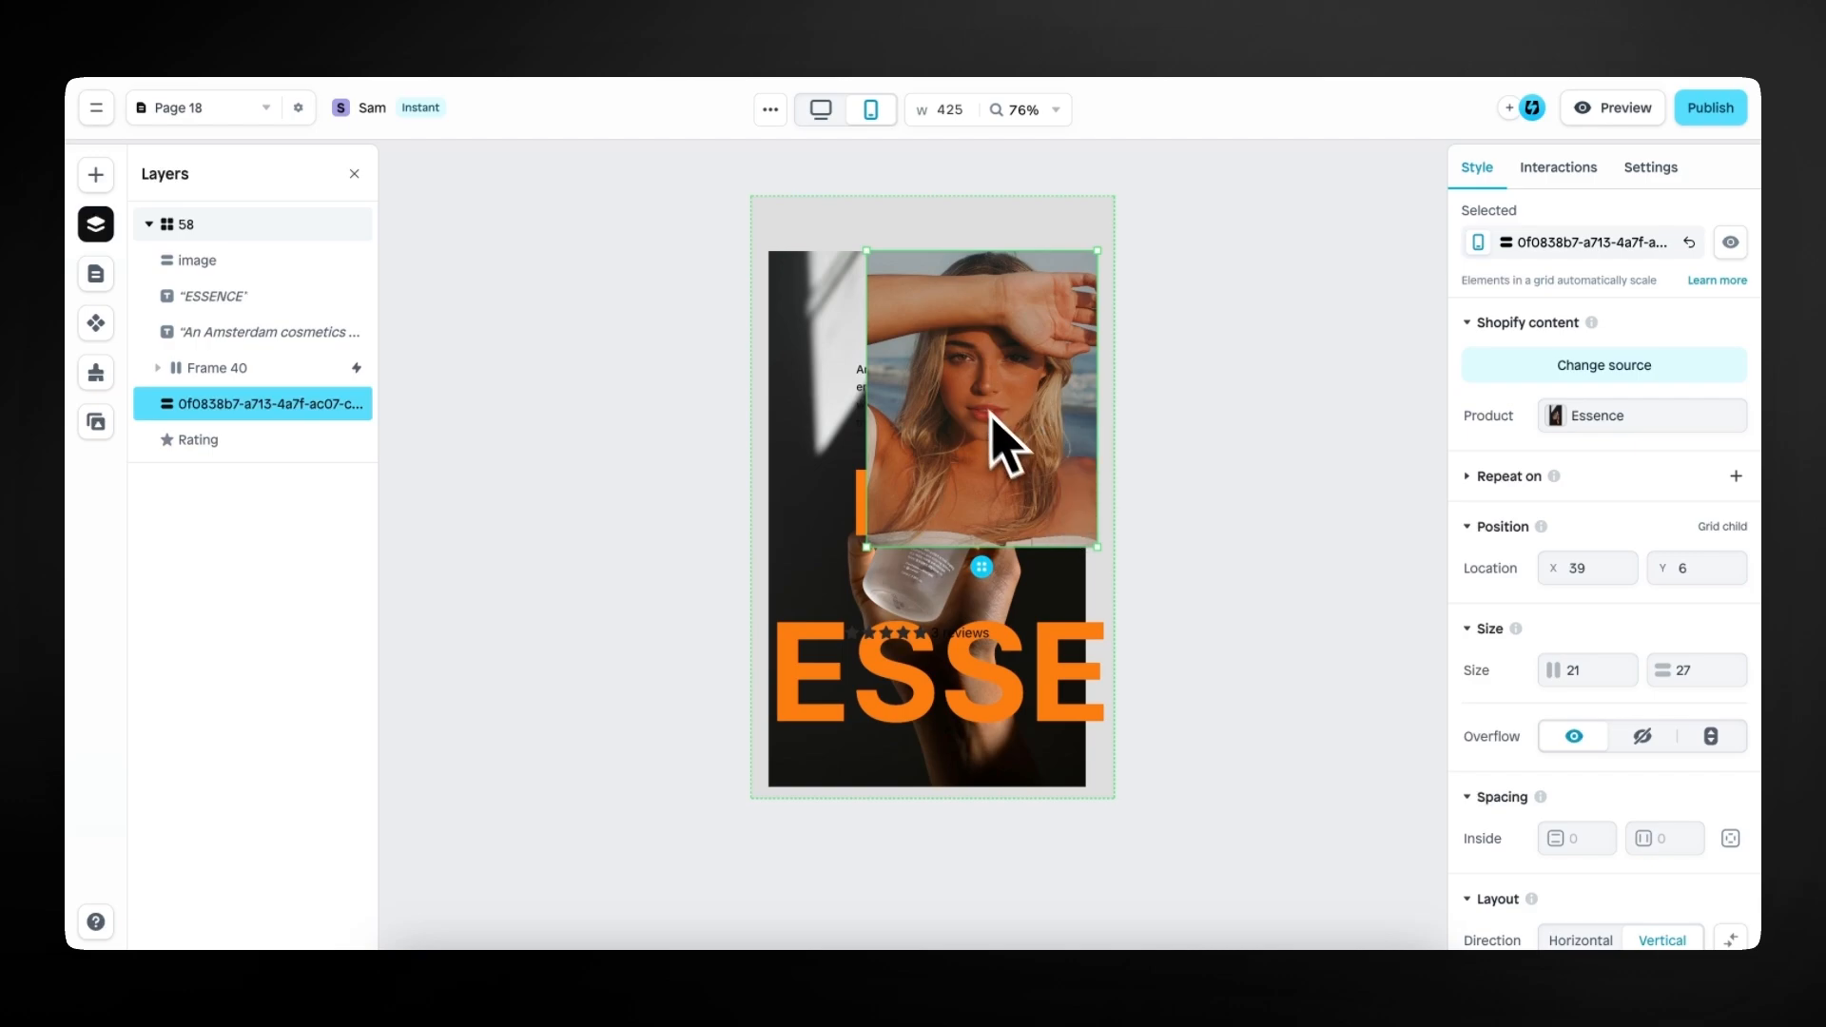
{"action": "left_click", "coordinate": [1731, 244]}
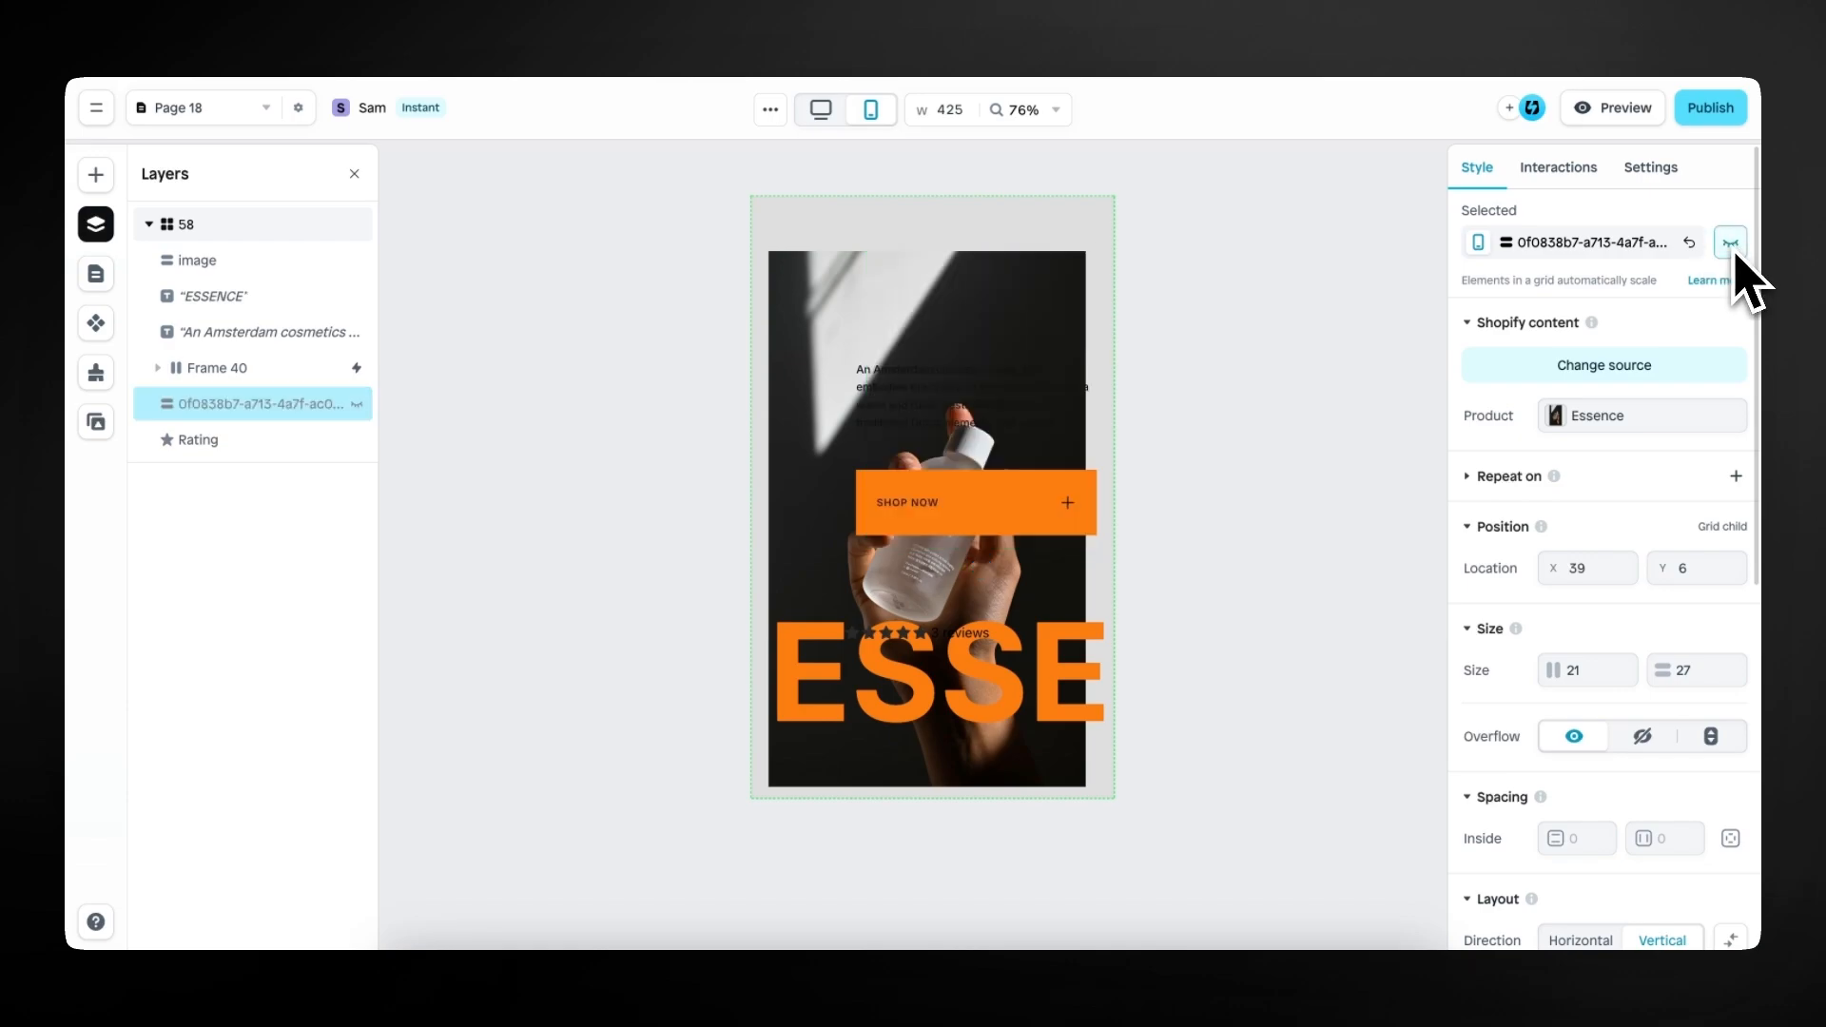
Move the ESSENCE heading to the top of the mobile section at X 2, Y 2, with font size 78 and a height of 7 rows.
{"action": "left_click", "coordinate": [1008, 708]}
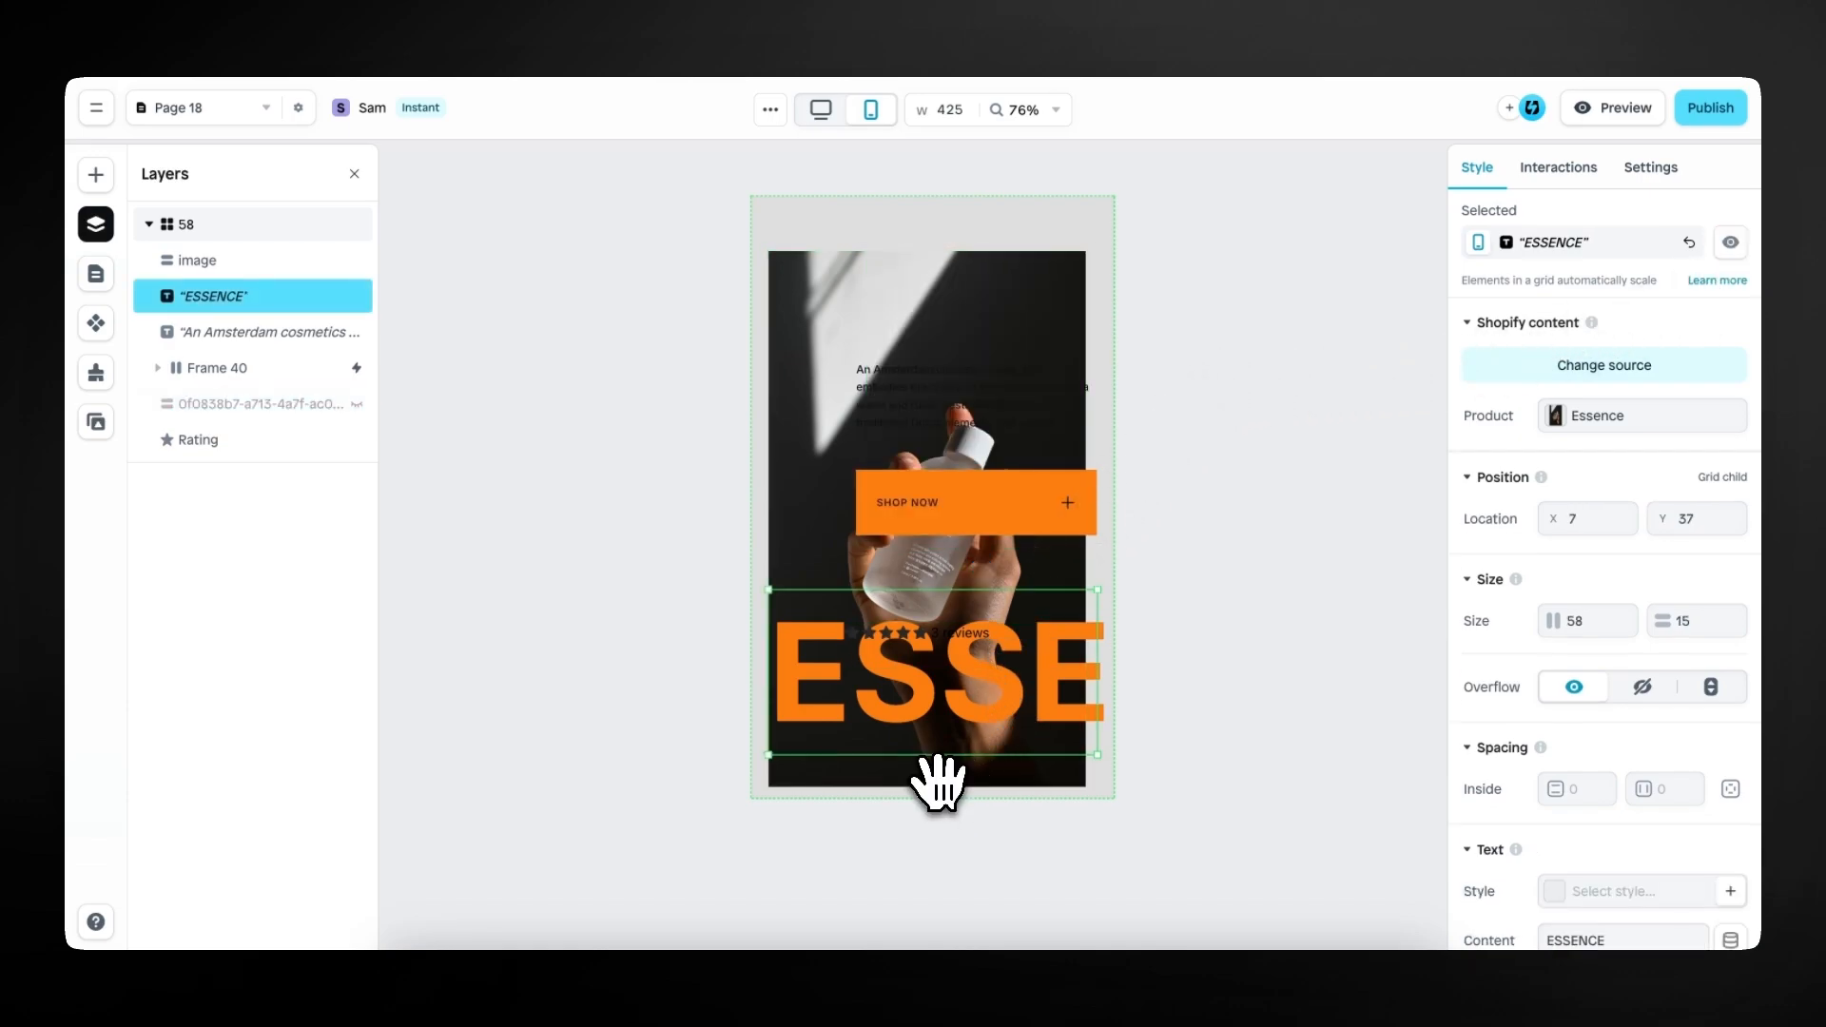
{"action": "left_click_drag", "start_coordinate": [939, 781], "coordinate": [944, 401]}
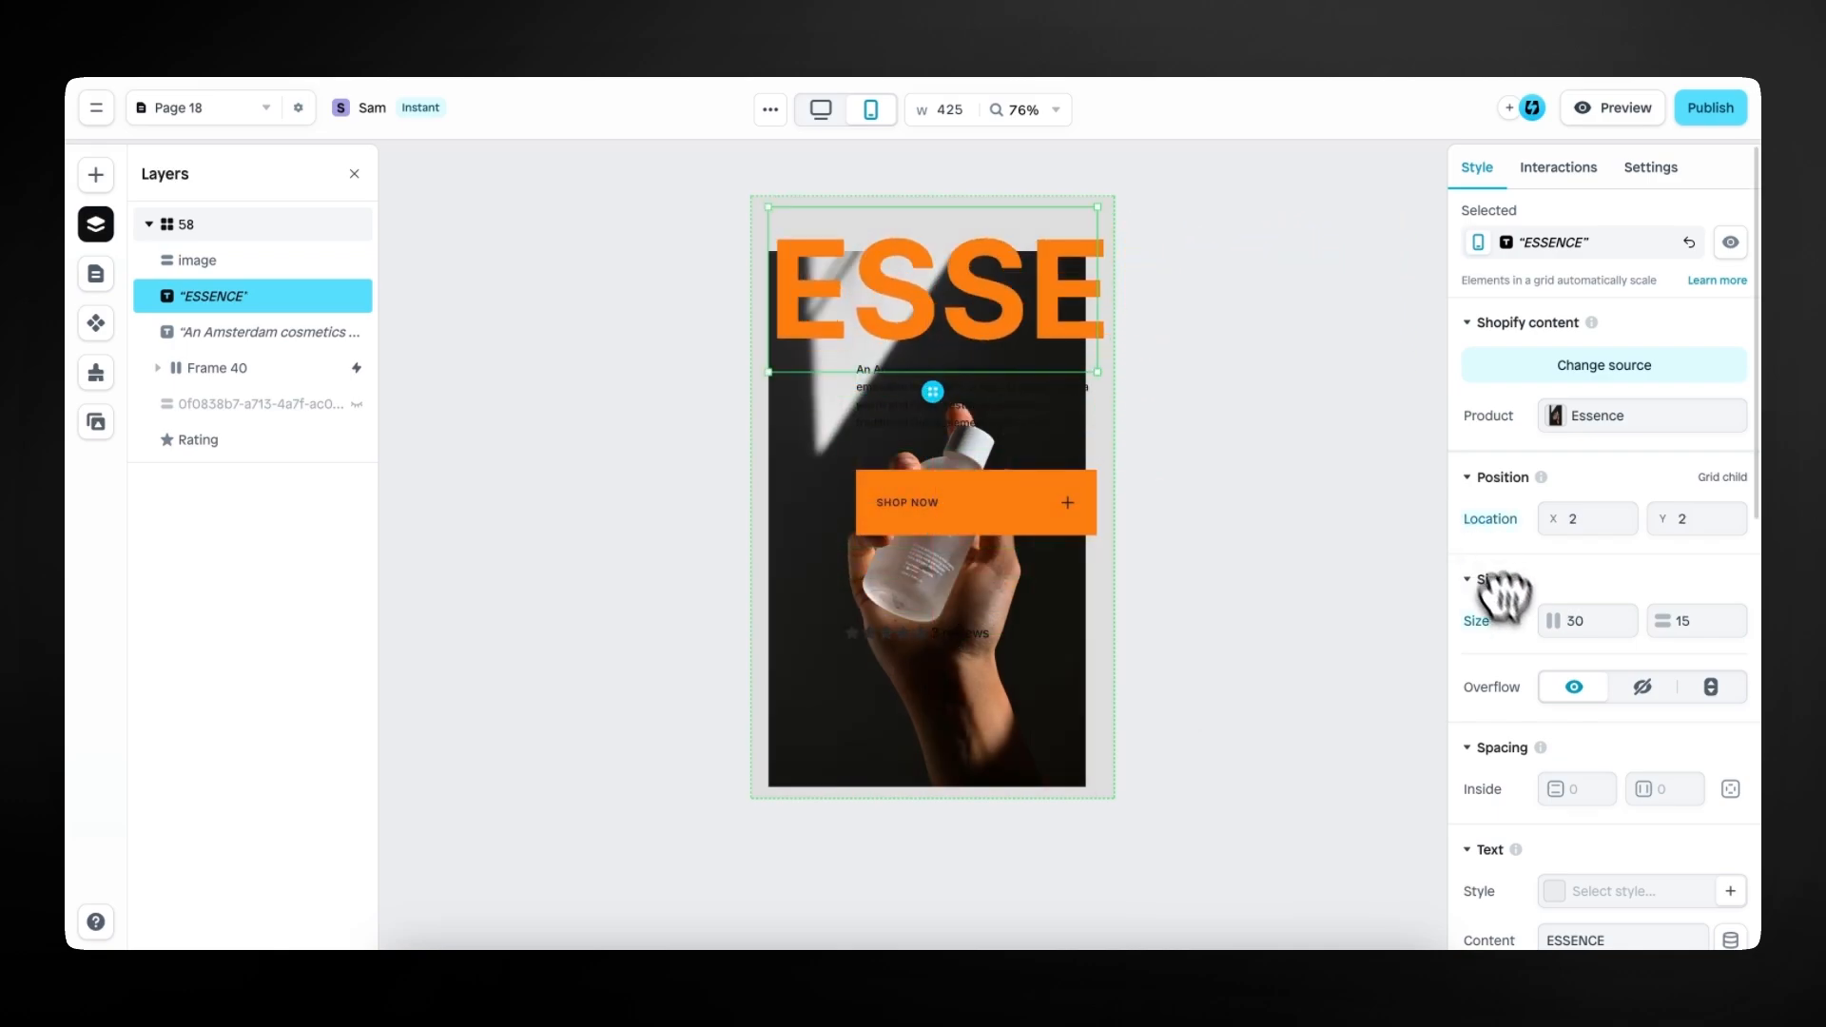
{"action": "scroll", "coordinate": [1502, 650], "scroll_direction": "down", "scroll_amount": 5}
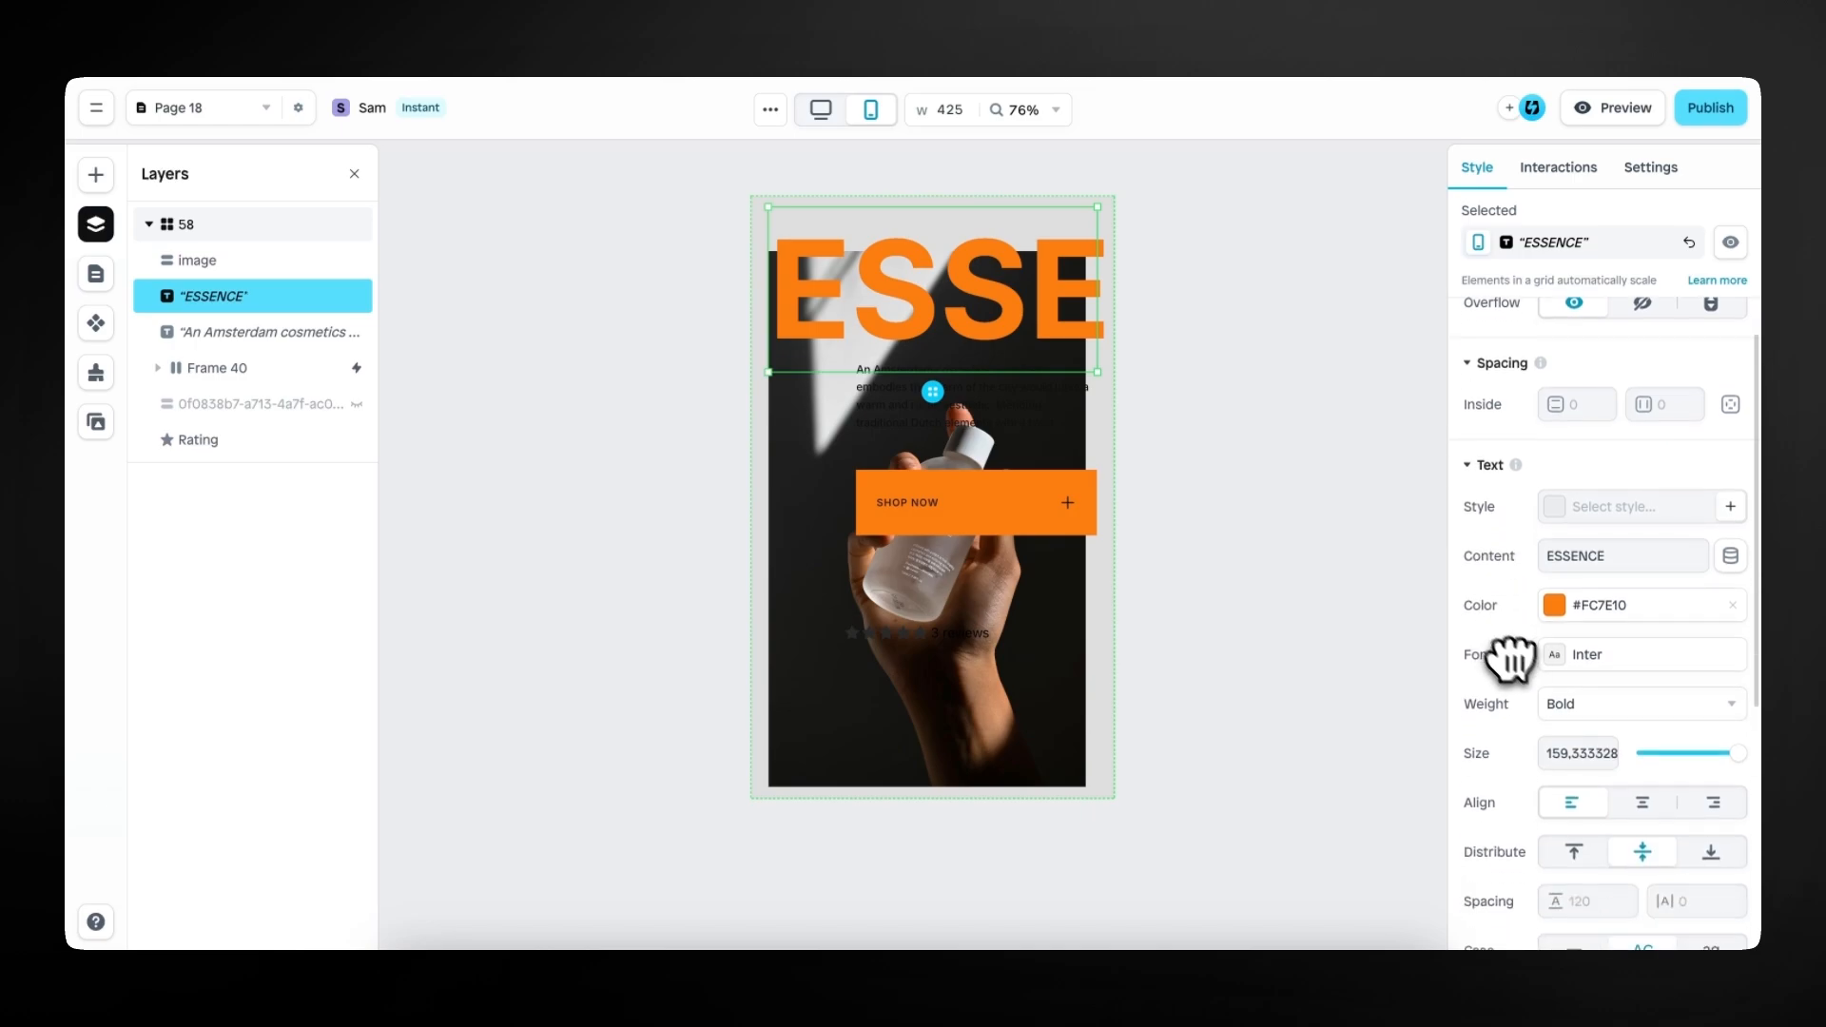
{"action": "type", "text": "78"}
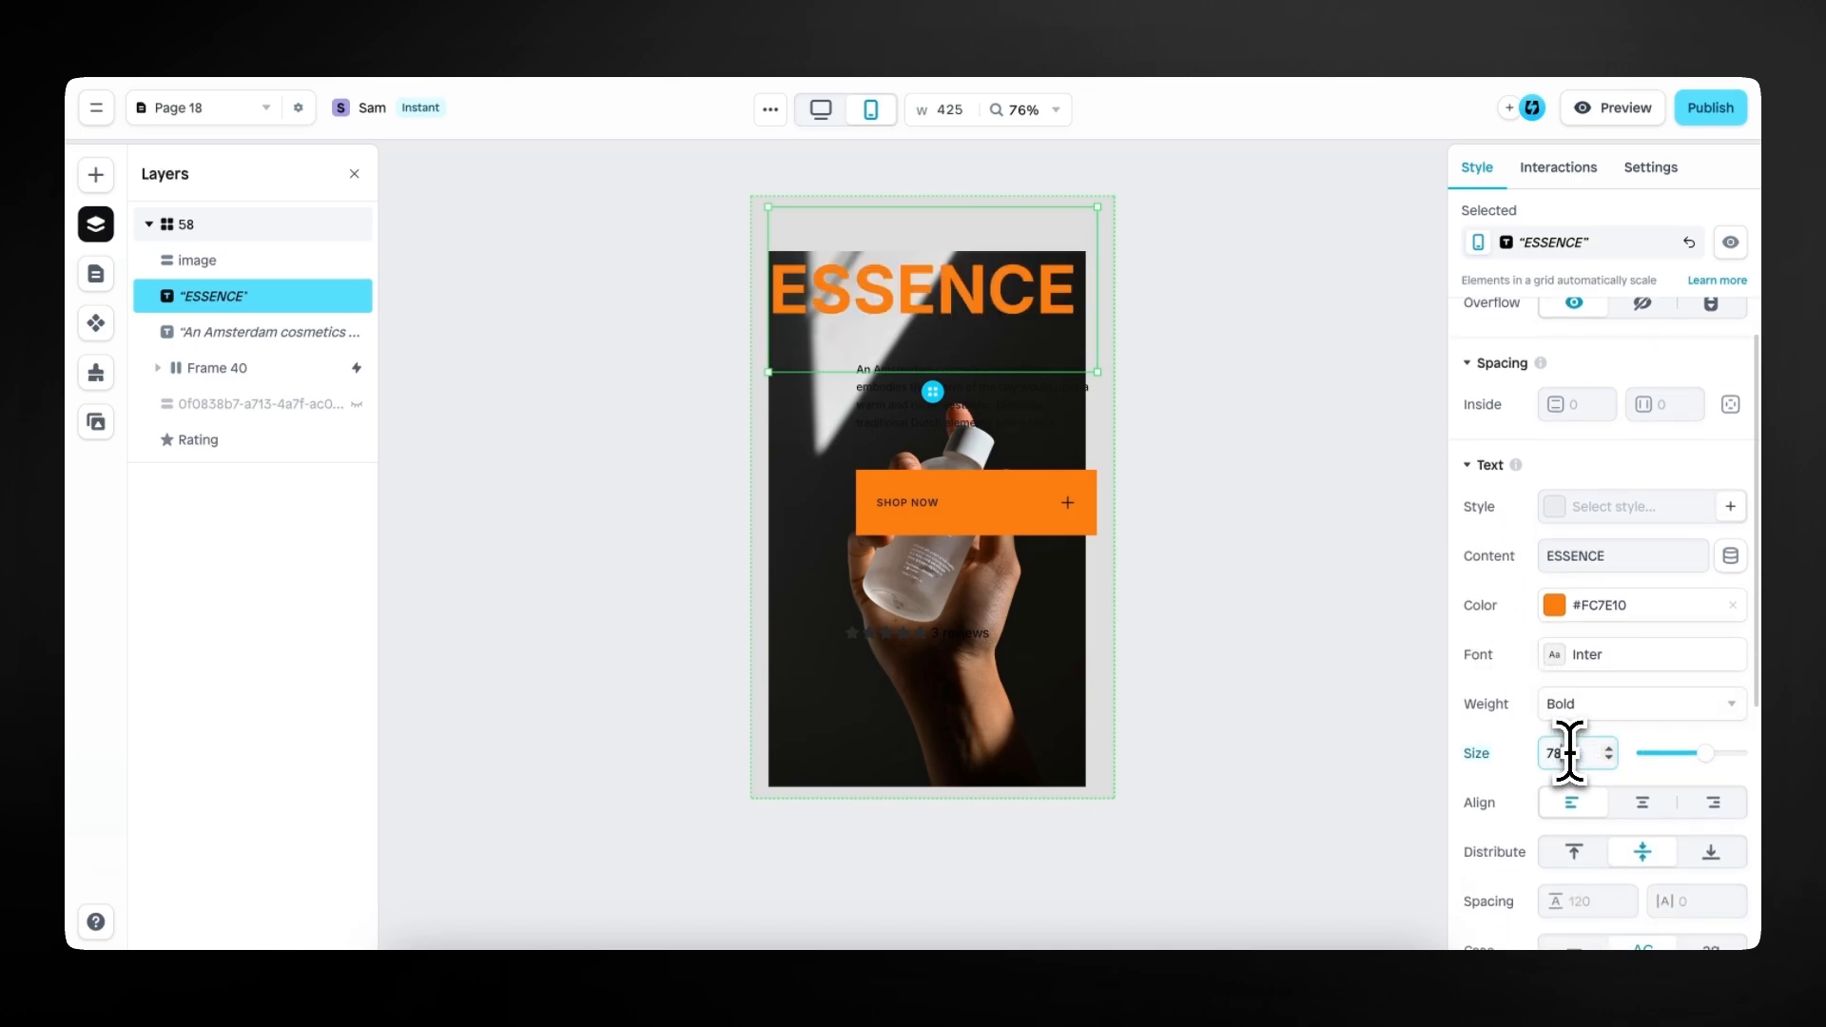
{"action": "left_click_drag", "start_coordinate": [1059, 372], "coordinate": [1069, 283]}
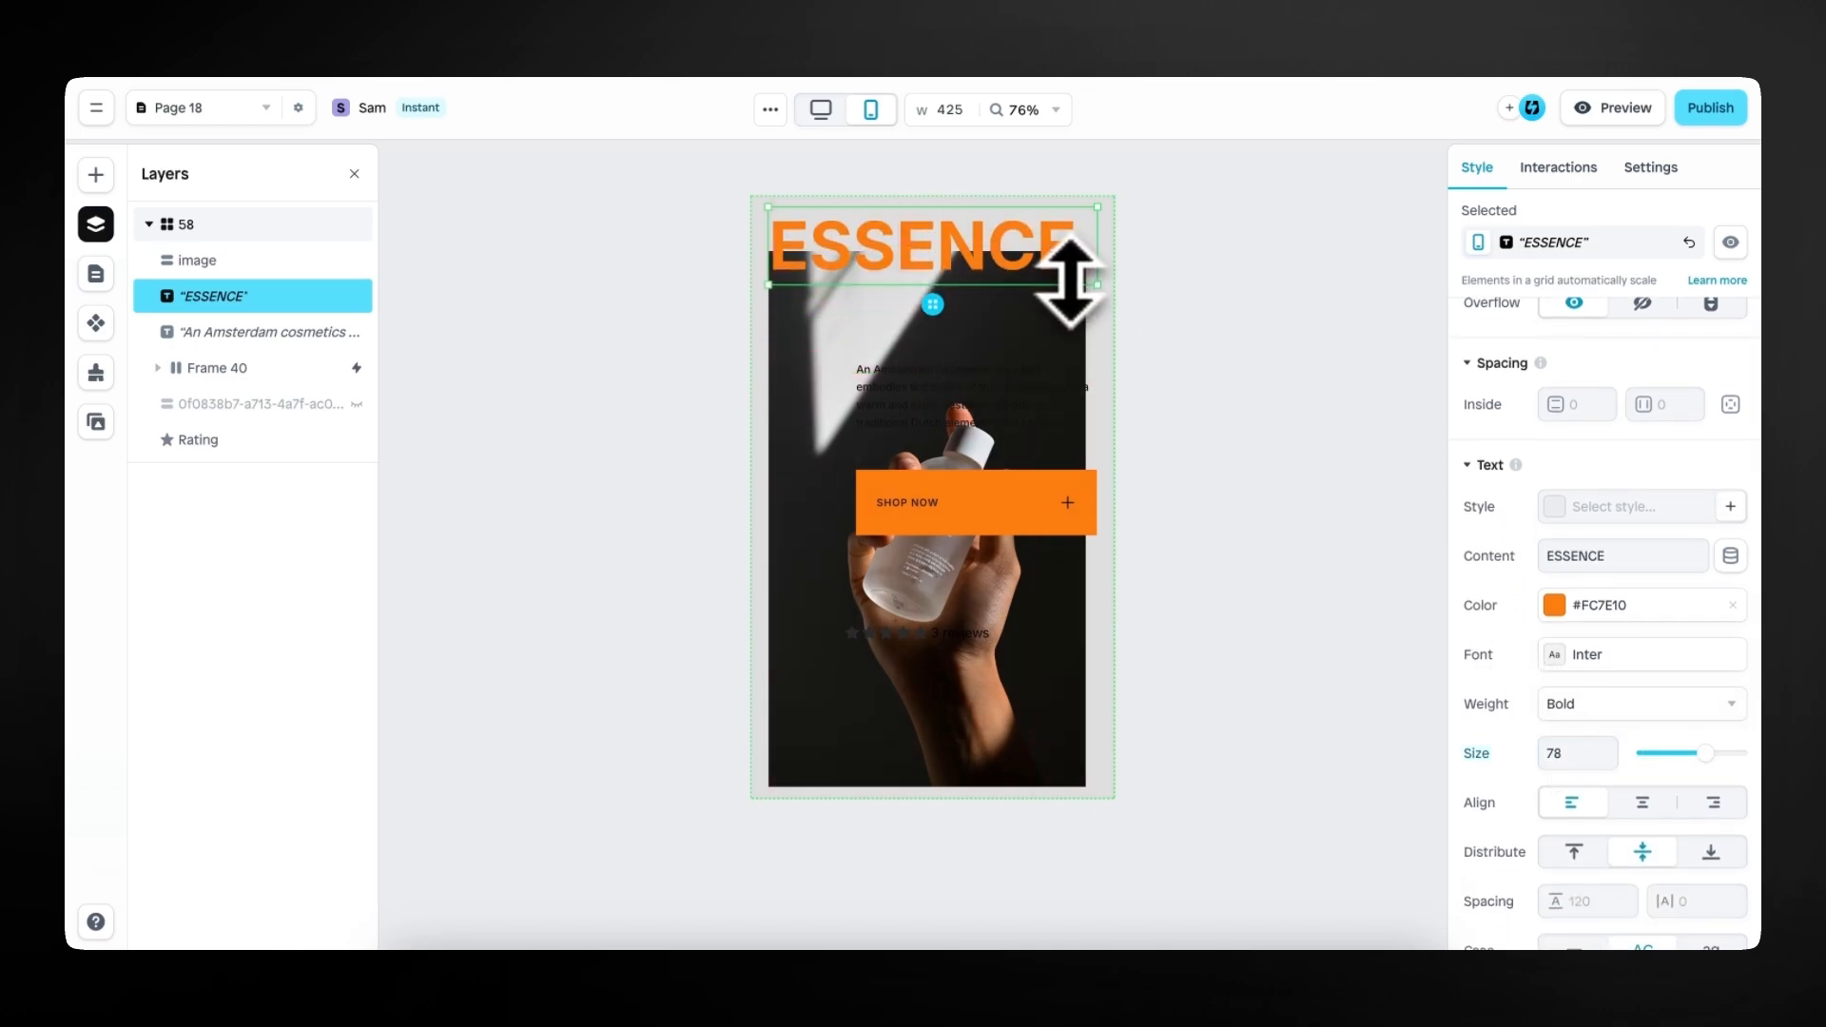
Extend the mobile section to 64 rows, and place the Shop Now button below the product image at X 2, Y 57, widened to 30 columns.
{"action": "left_click", "coordinate": [1105, 371]}
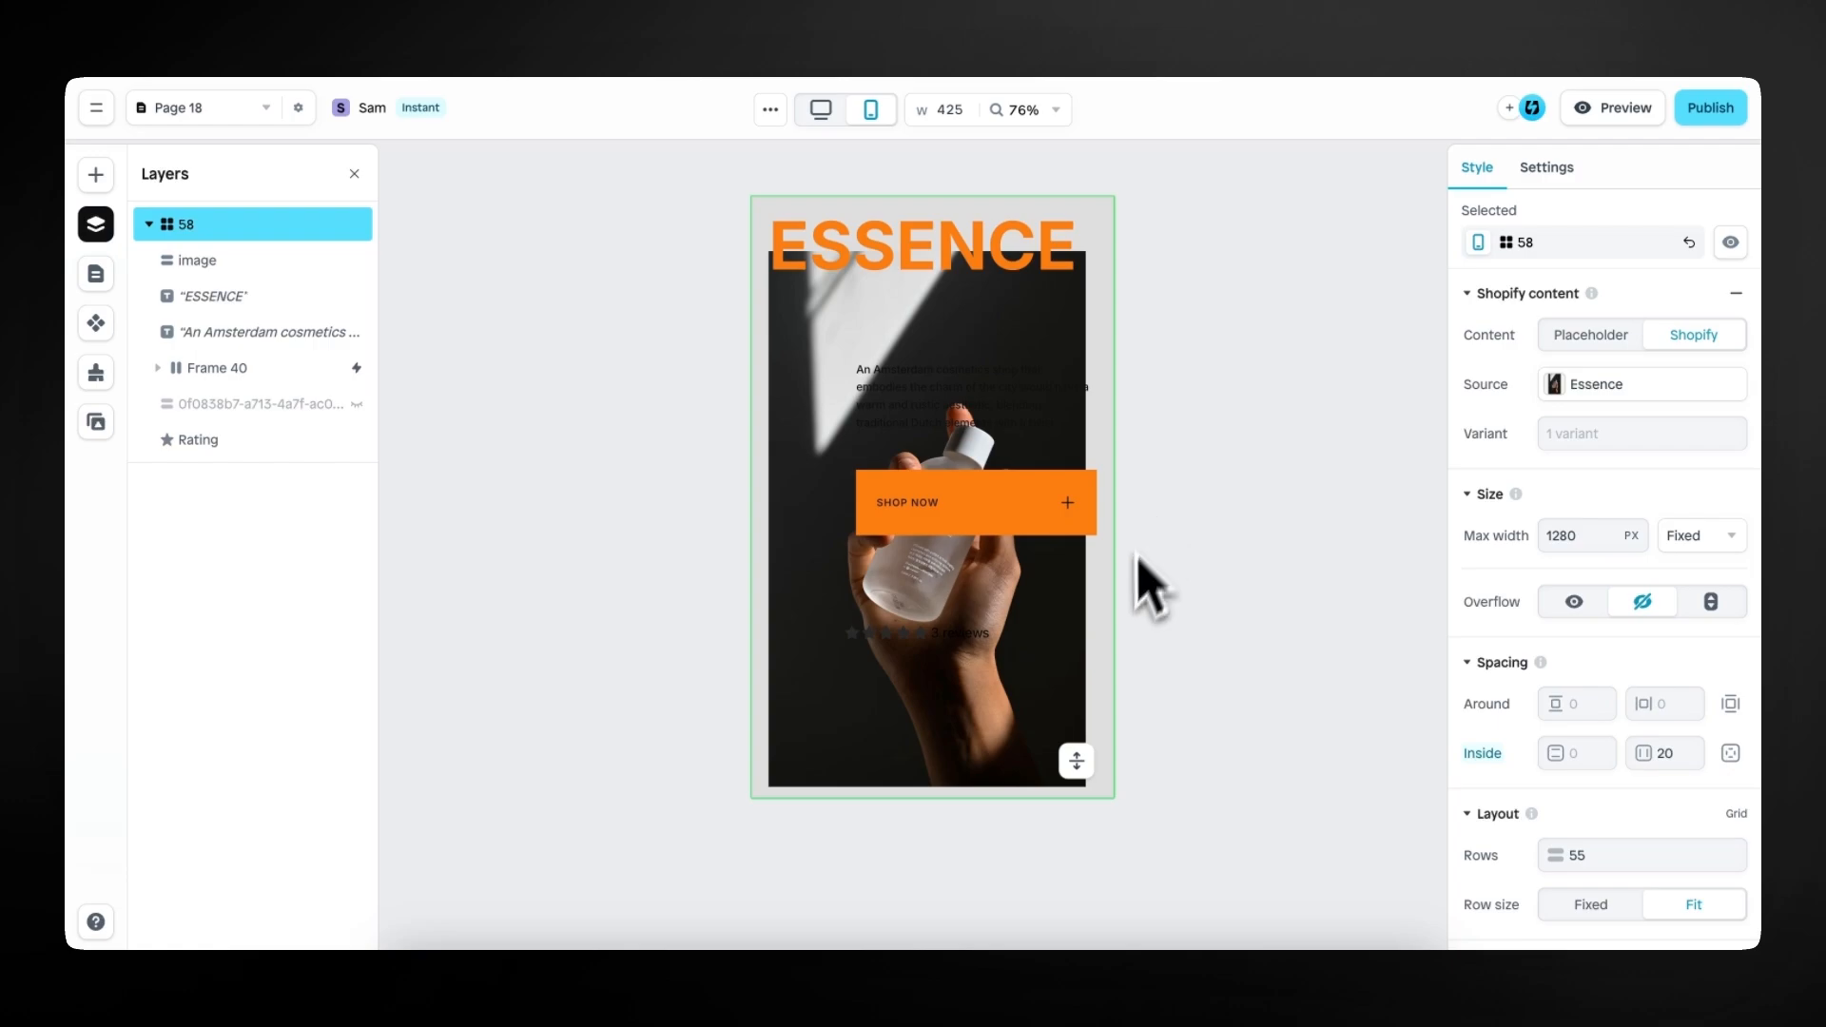
{"action": "left_click_drag", "start_coordinate": [1081, 761], "coordinate": [1086, 878]}
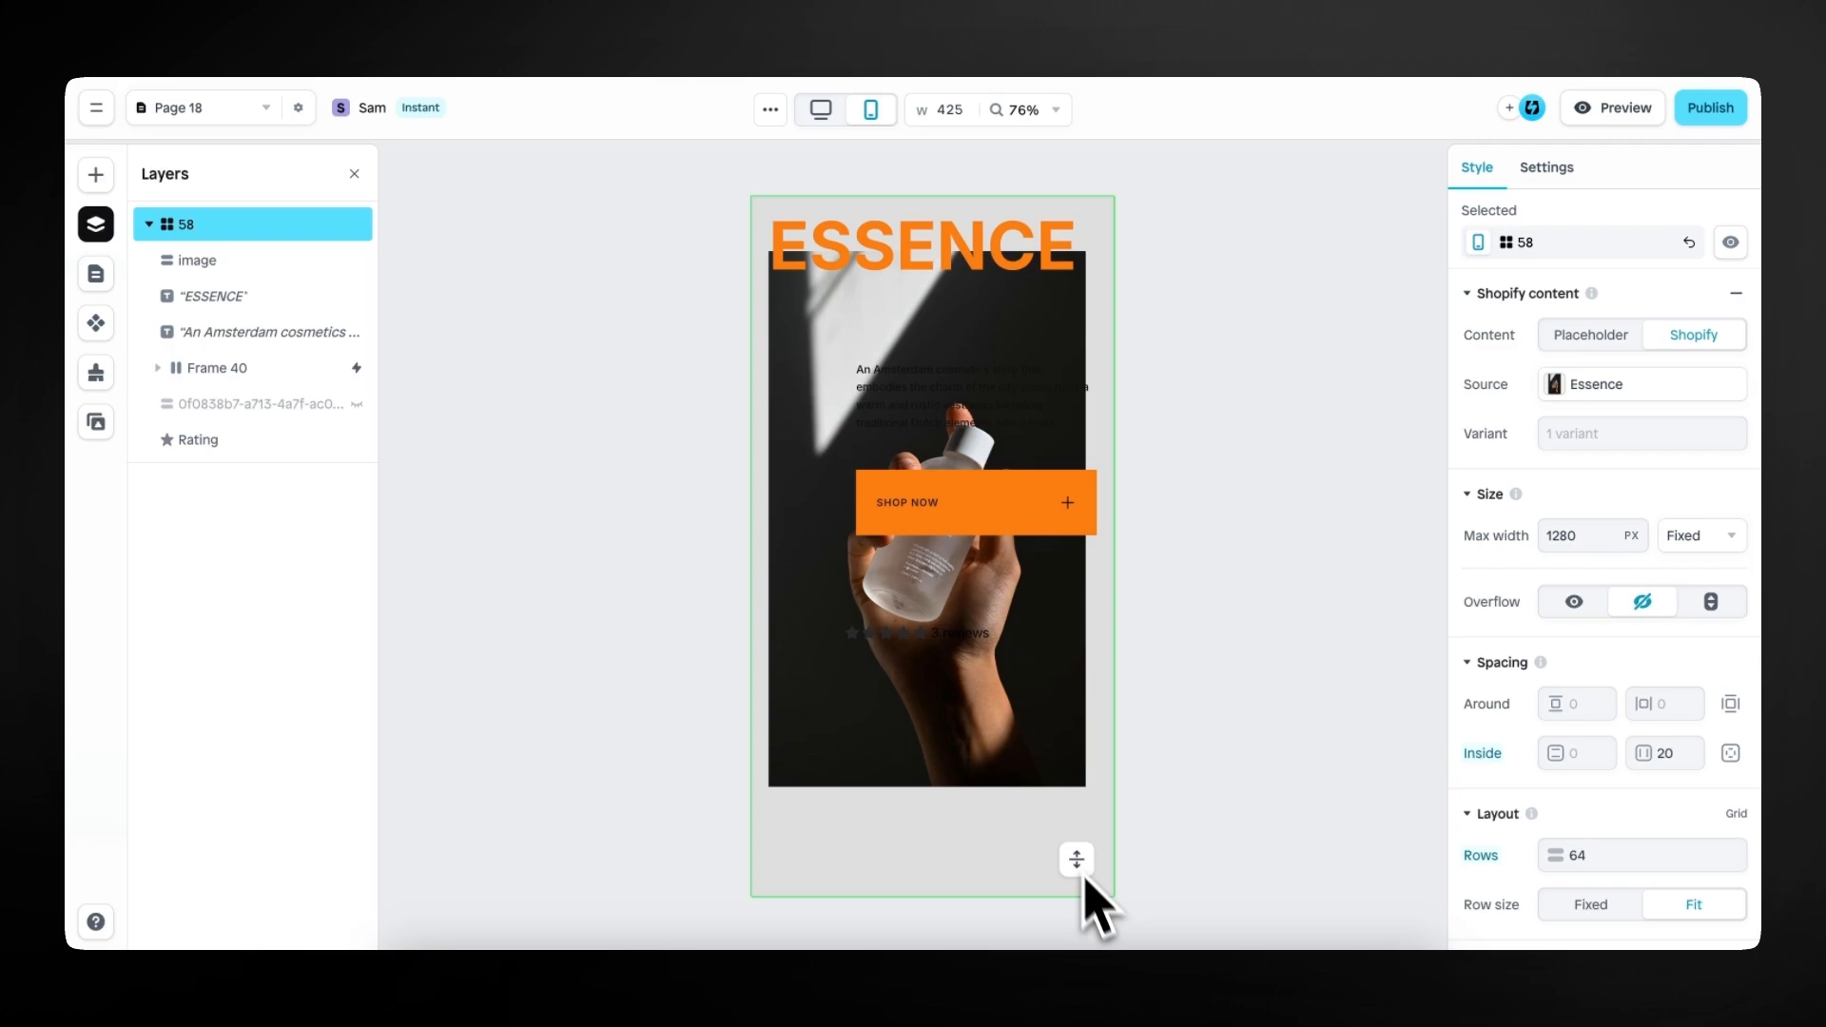
{"action": "left_click", "coordinate": [1008, 502]}
{"action": "left_click_drag", "start_coordinate": [977, 561], "coordinate": [885, 899]}
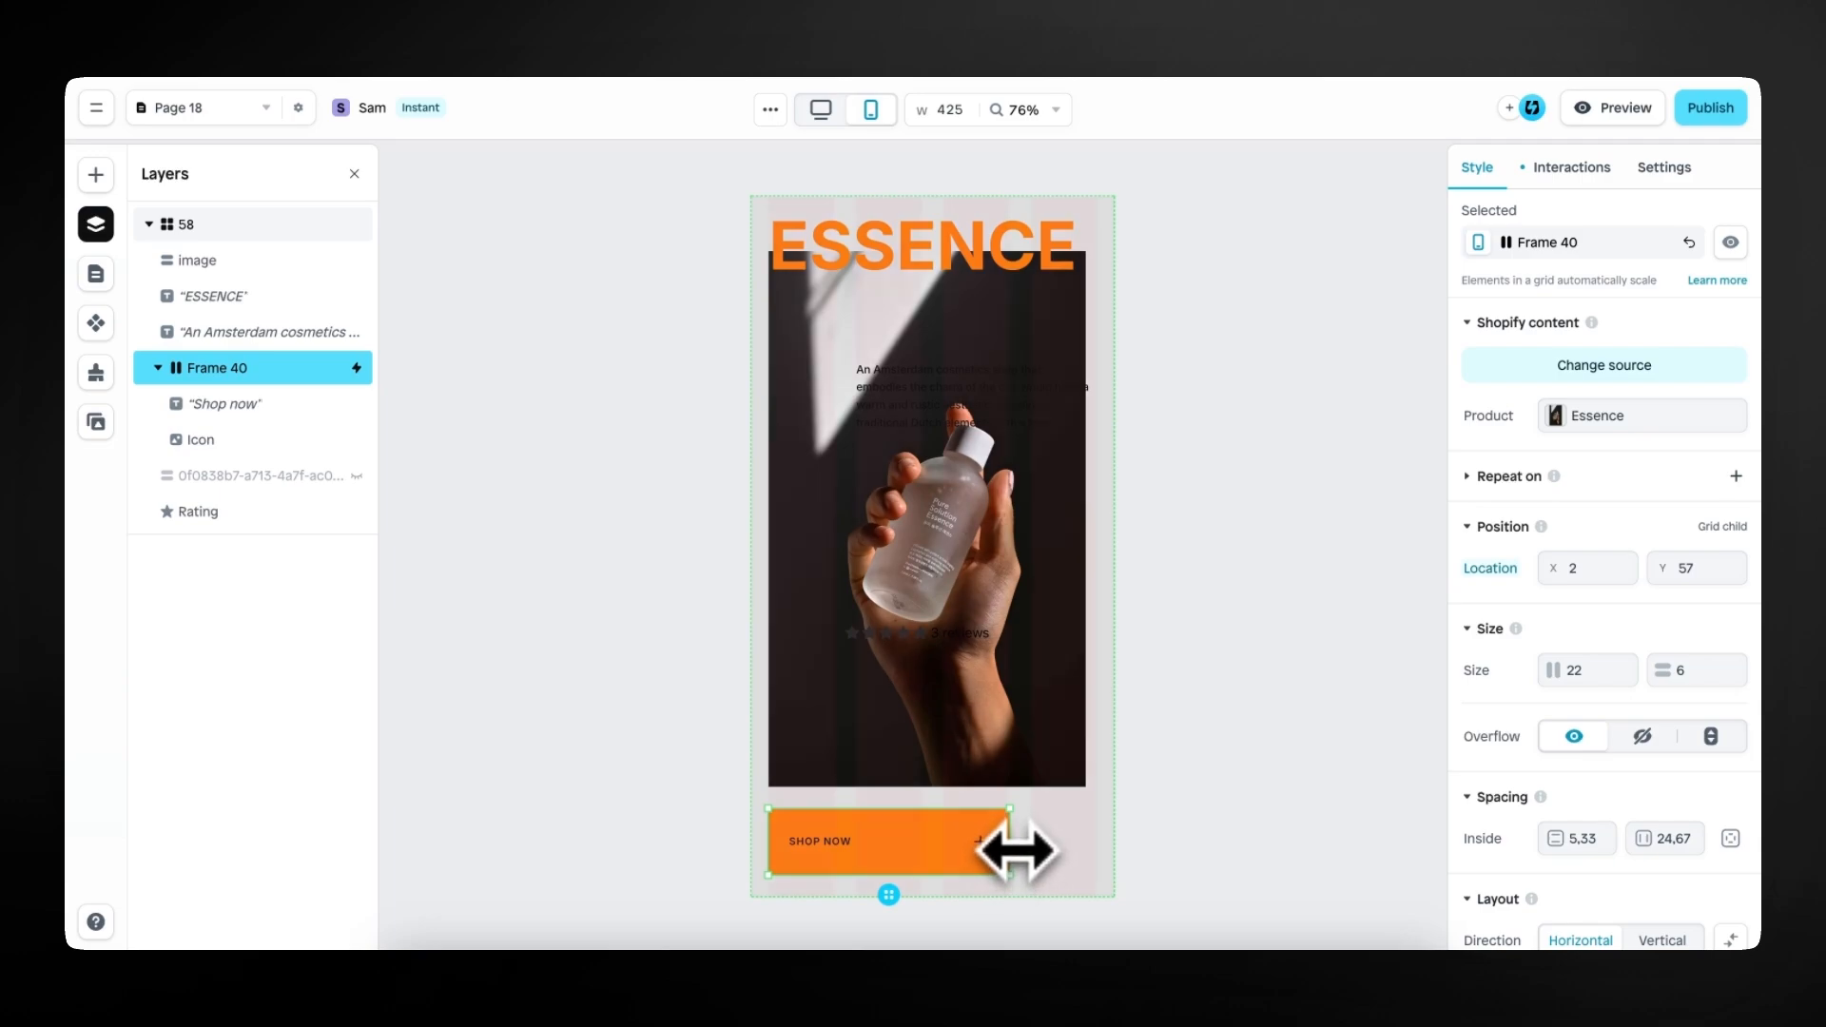
{"action": "left_click_drag", "start_coordinate": [1014, 849], "coordinate": [1085, 852]}
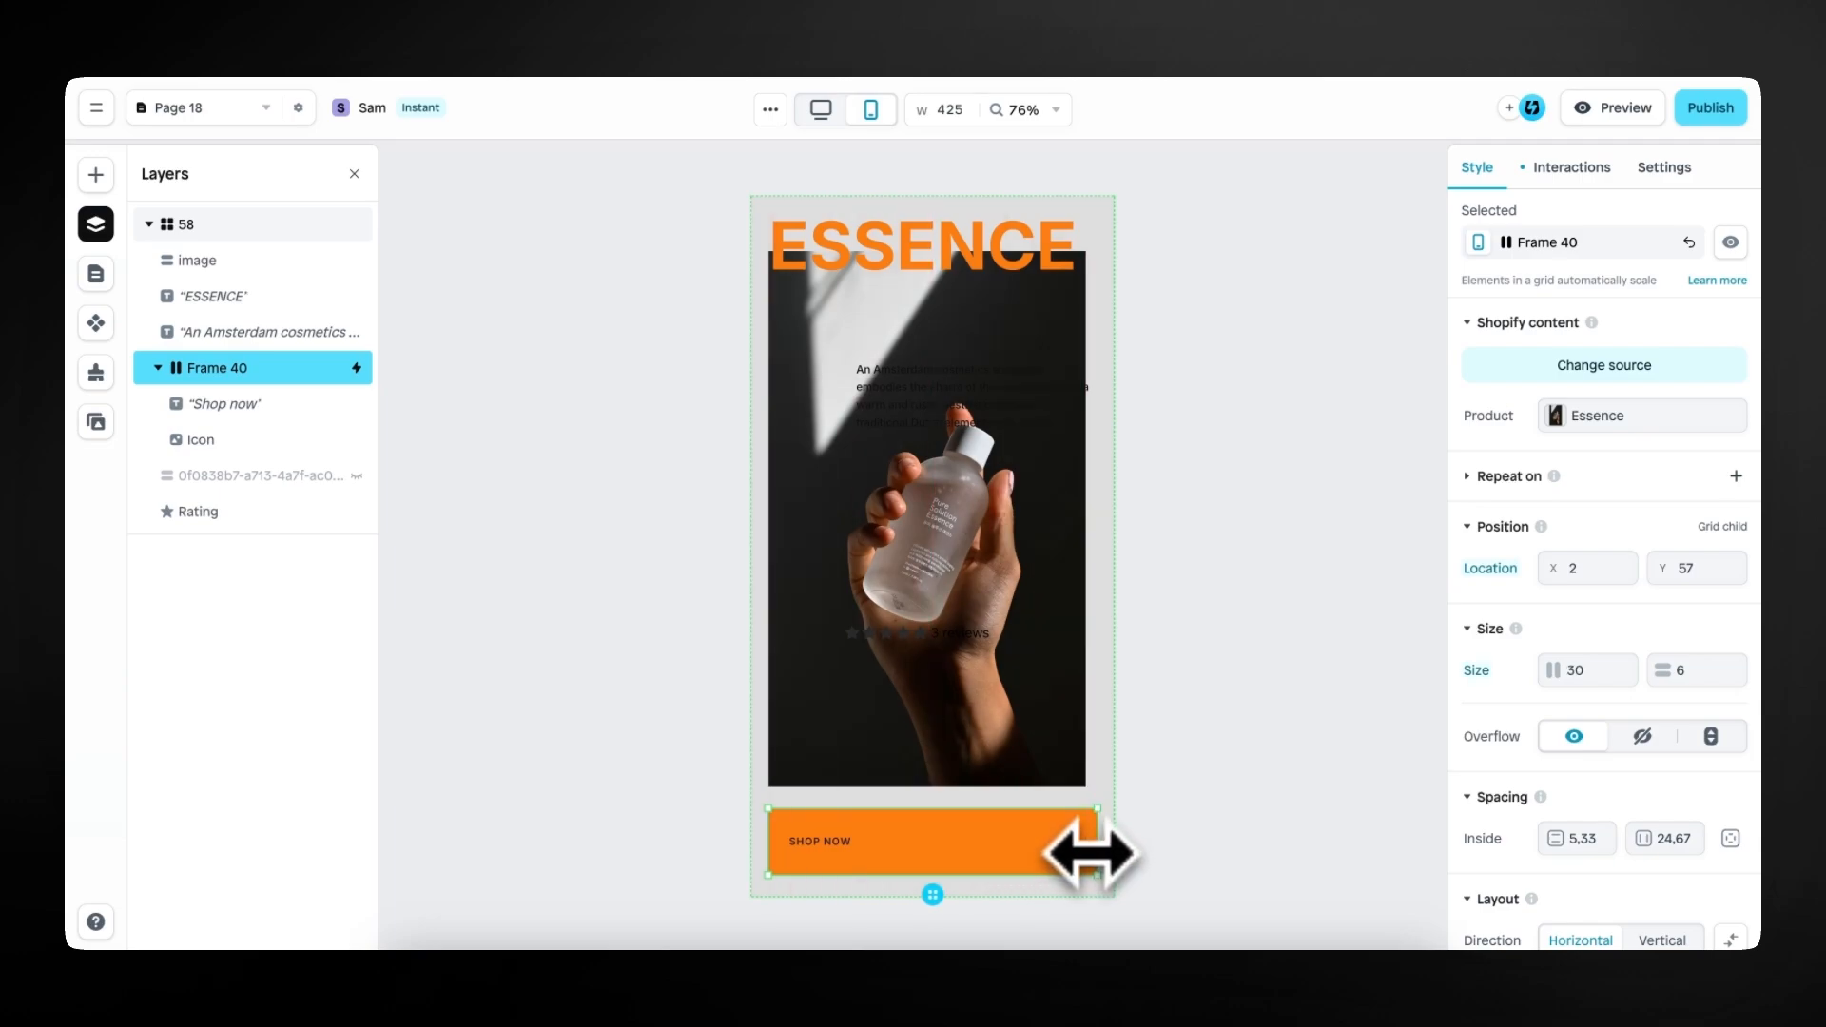
Lower the product image's top edge to Y 21 and resize the image to 30 columns by 34 rows.
{"action": "left_click", "coordinate": [1014, 709]}
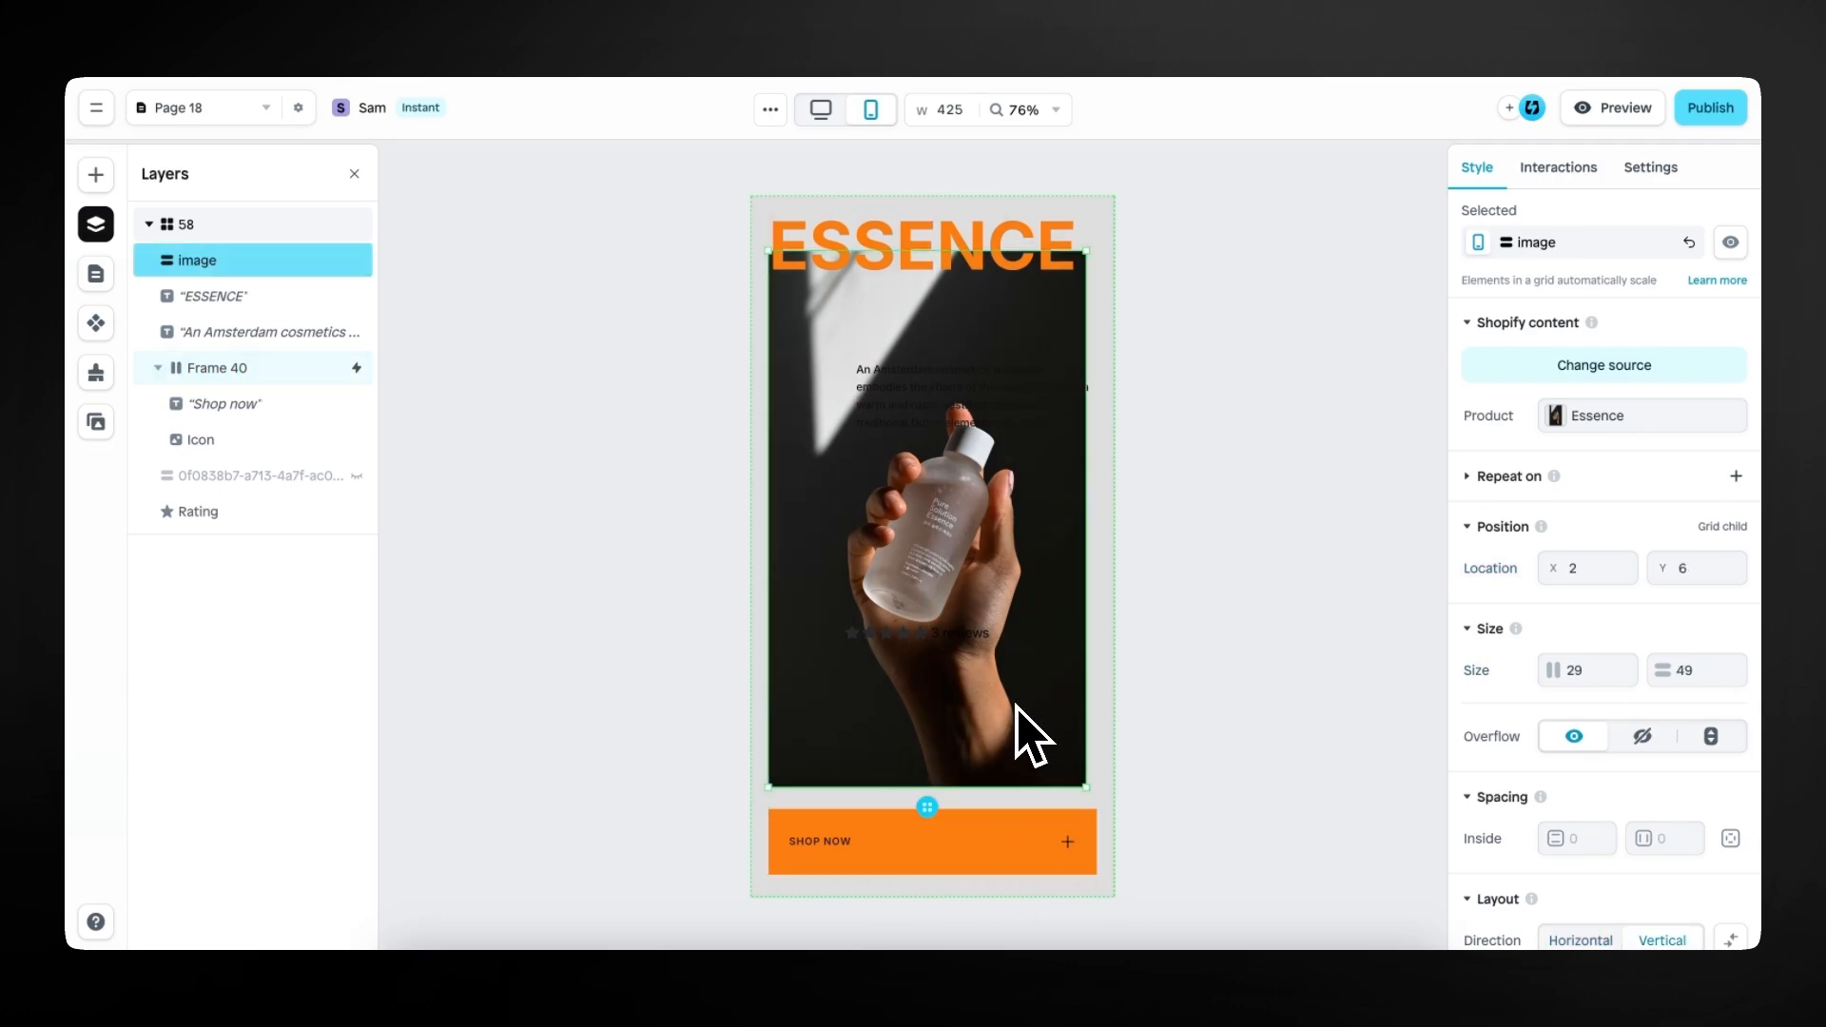
{"action": "left_click", "coordinate": [1013, 260]}
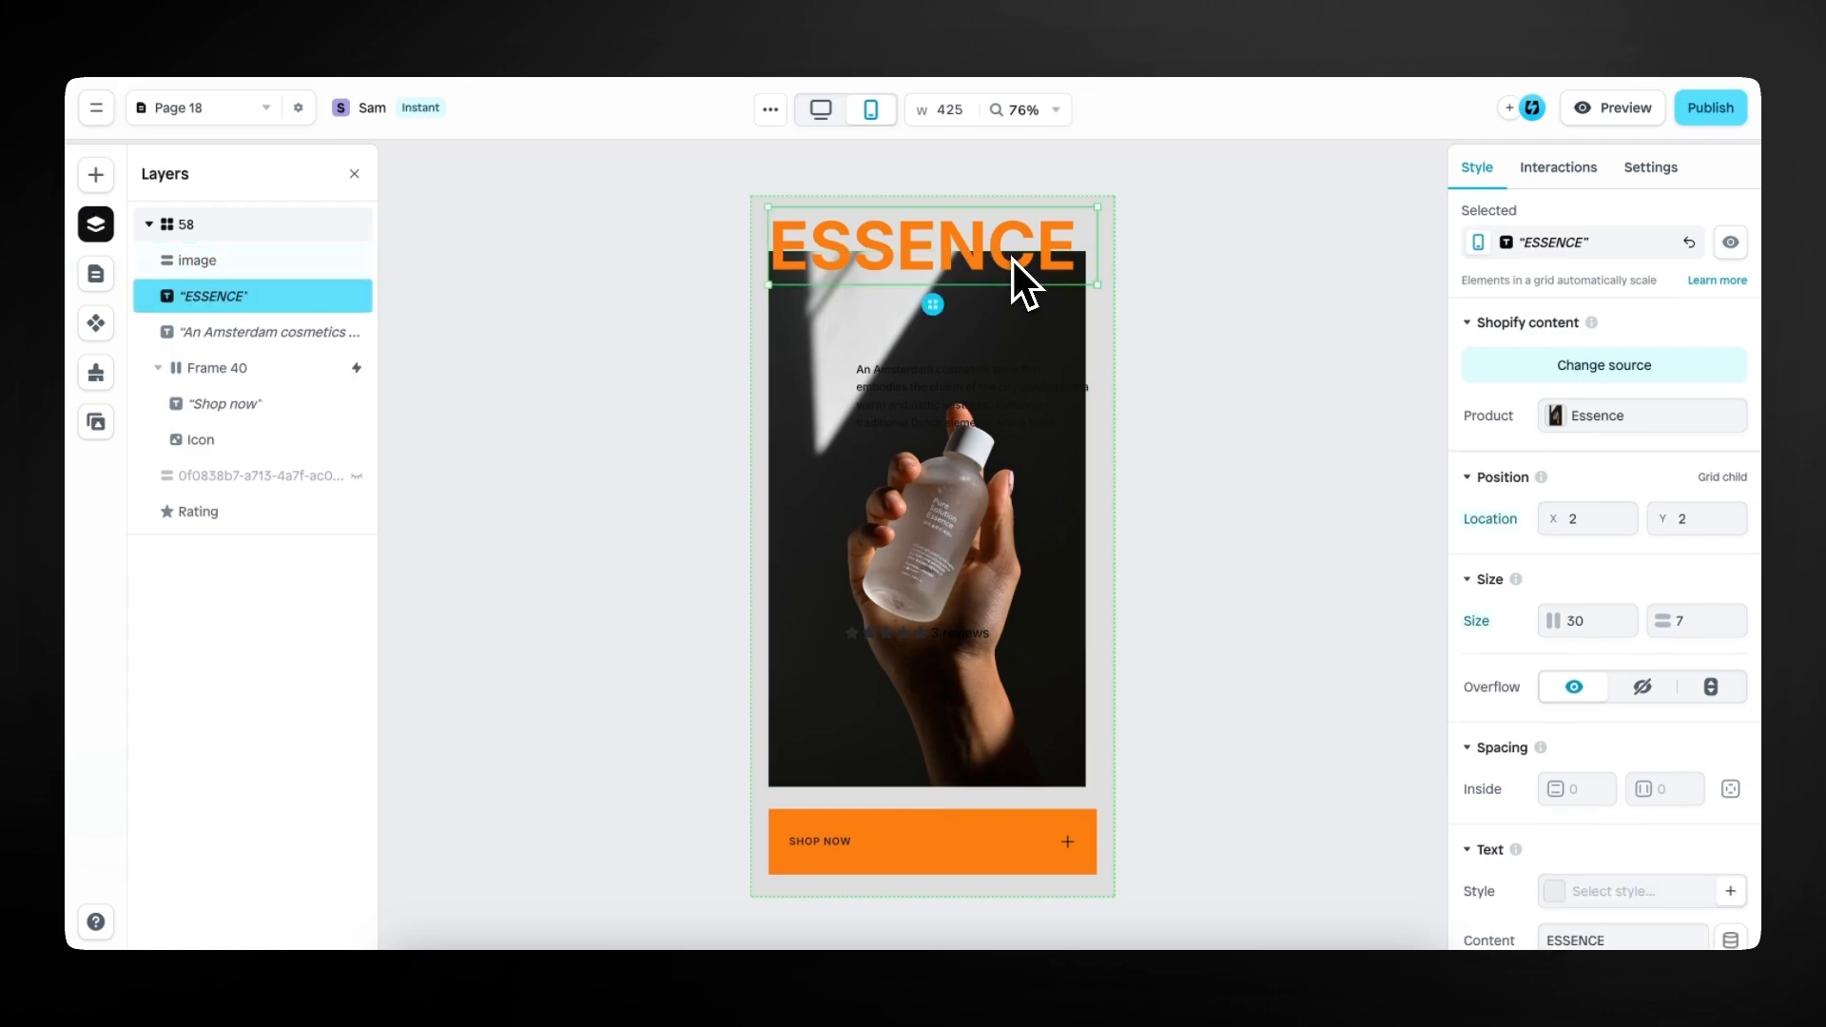
{"action": "left_click", "coordinate": [958, 539]}
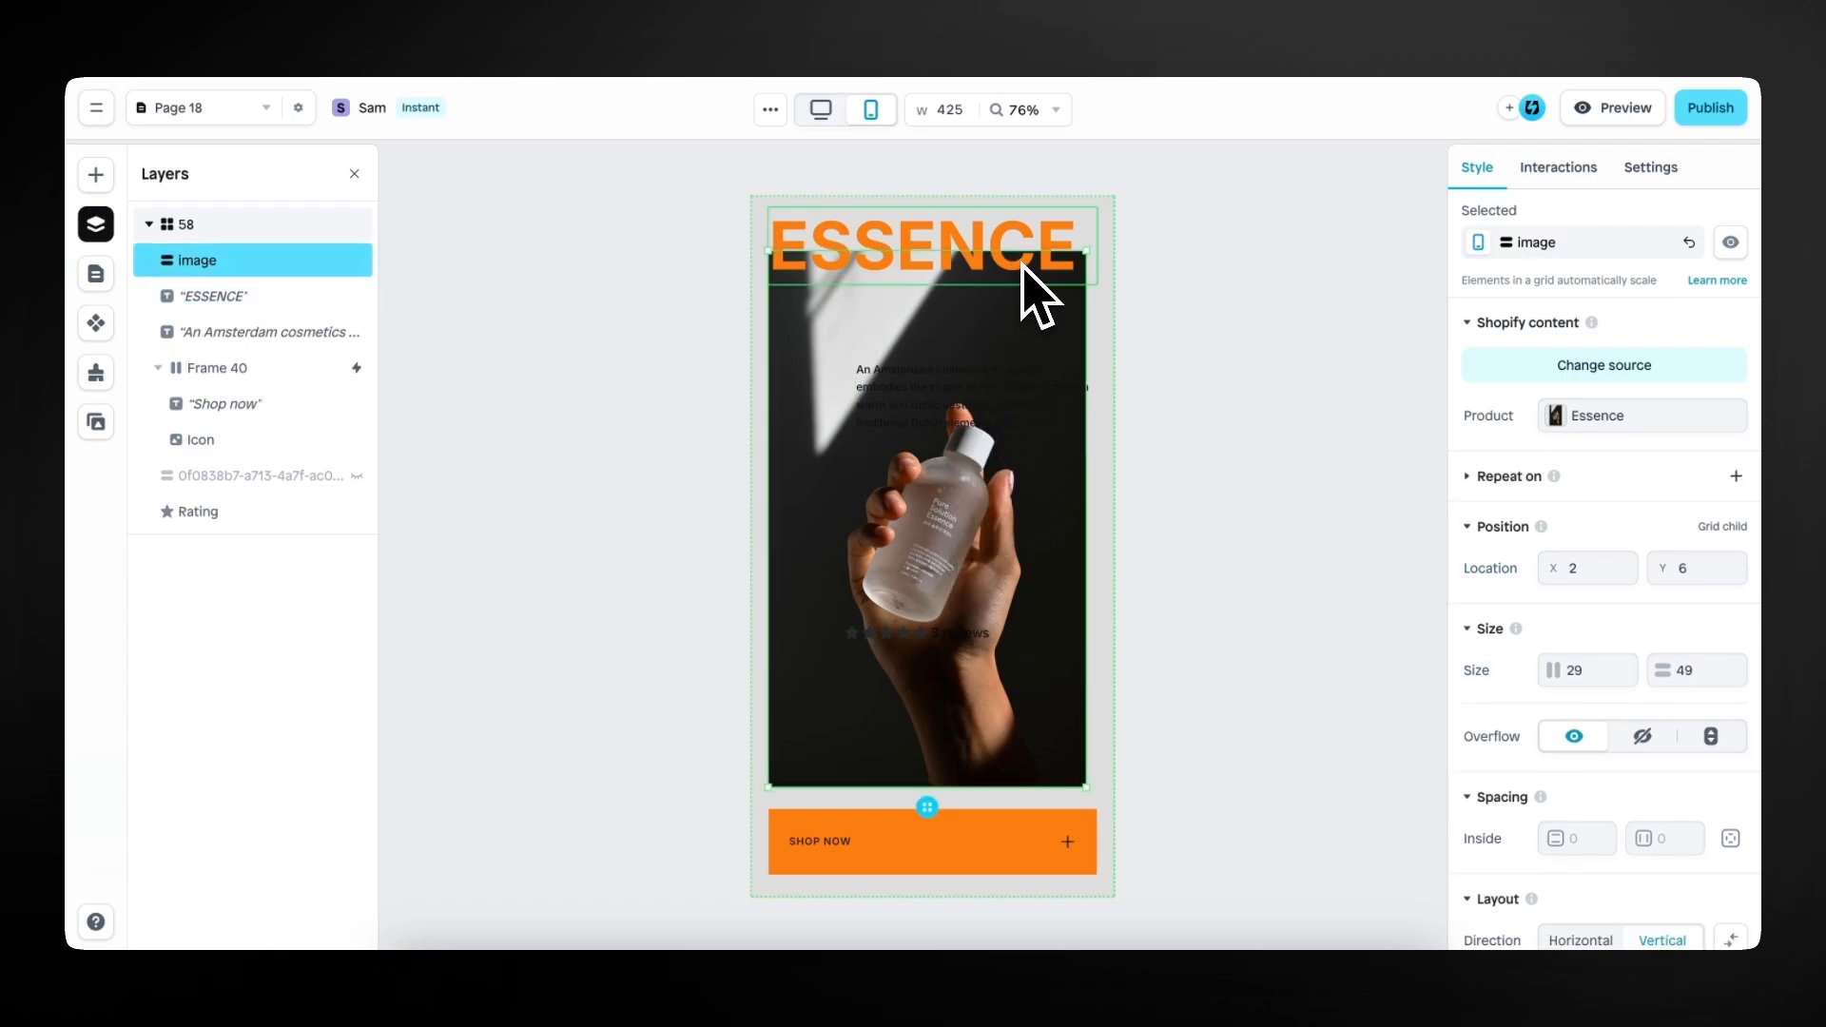
{"action": "left_click_drag", "start_coordinate": [1026, 255], "coordinate": [1026, 418]}
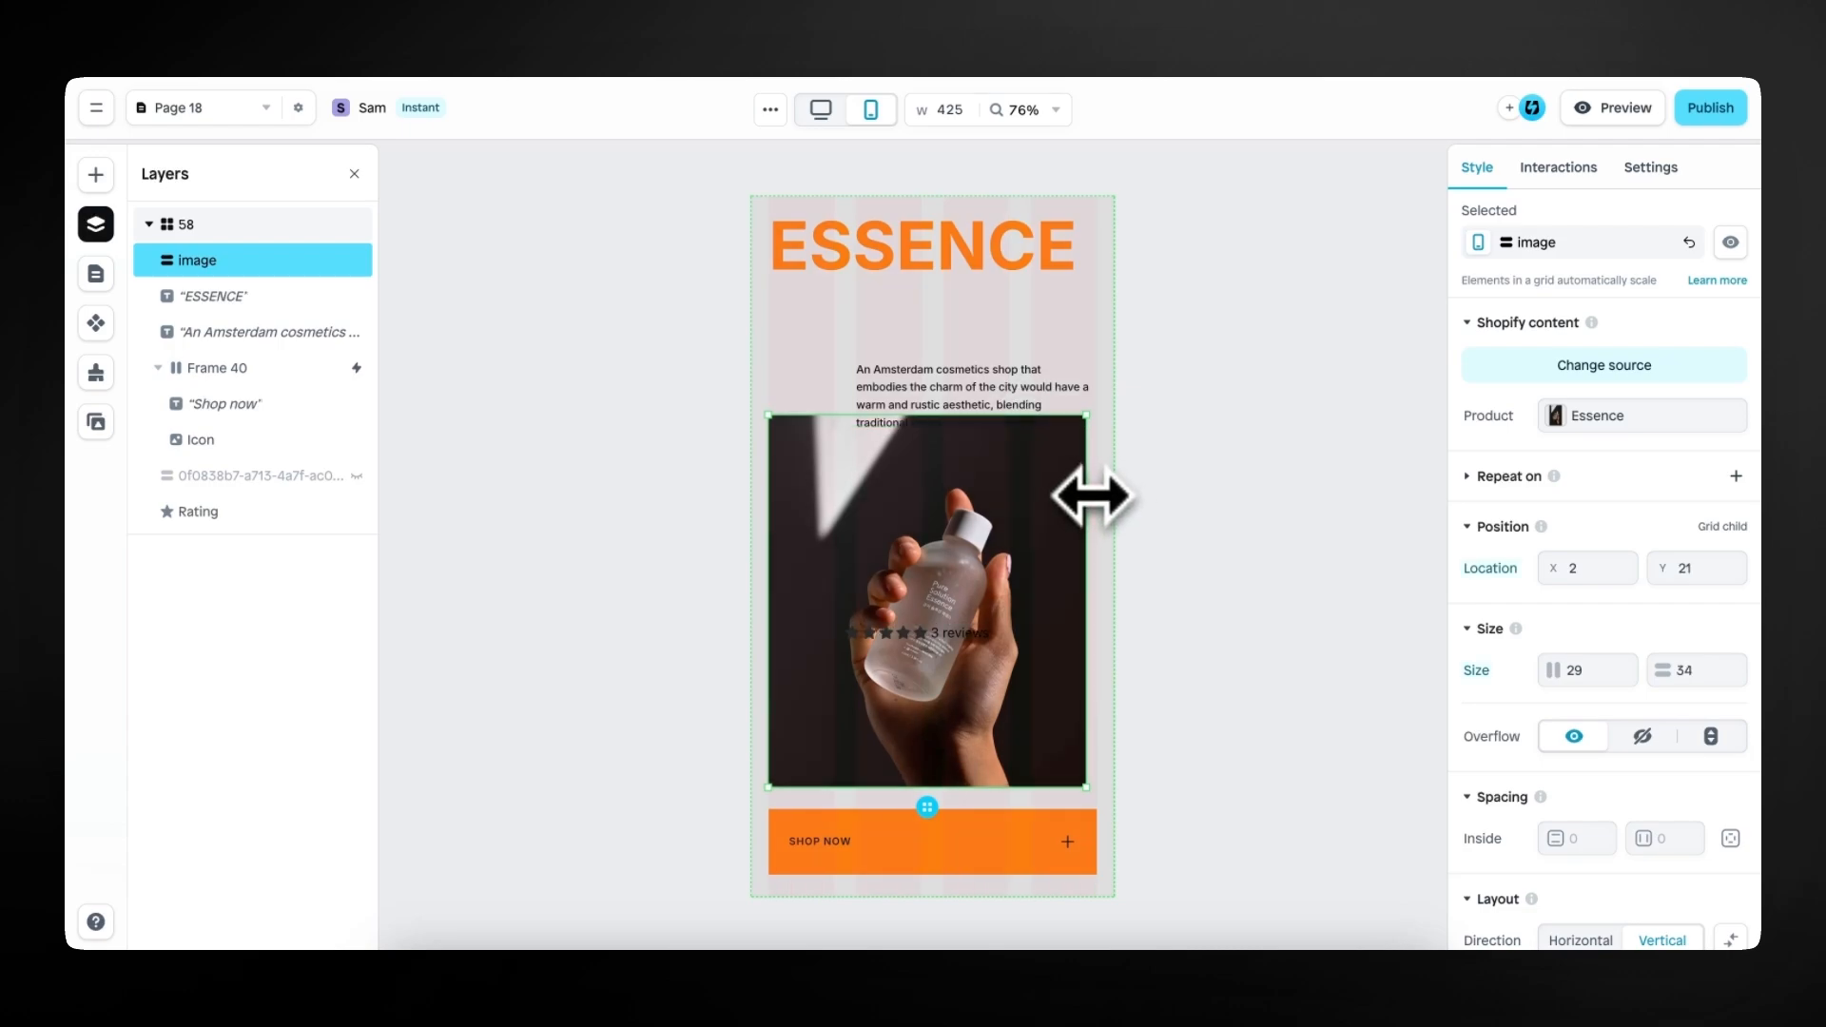
{"action": "left_click_drag", "start_coordinate": [1091, 495], "coordinate": [1097, 496]}
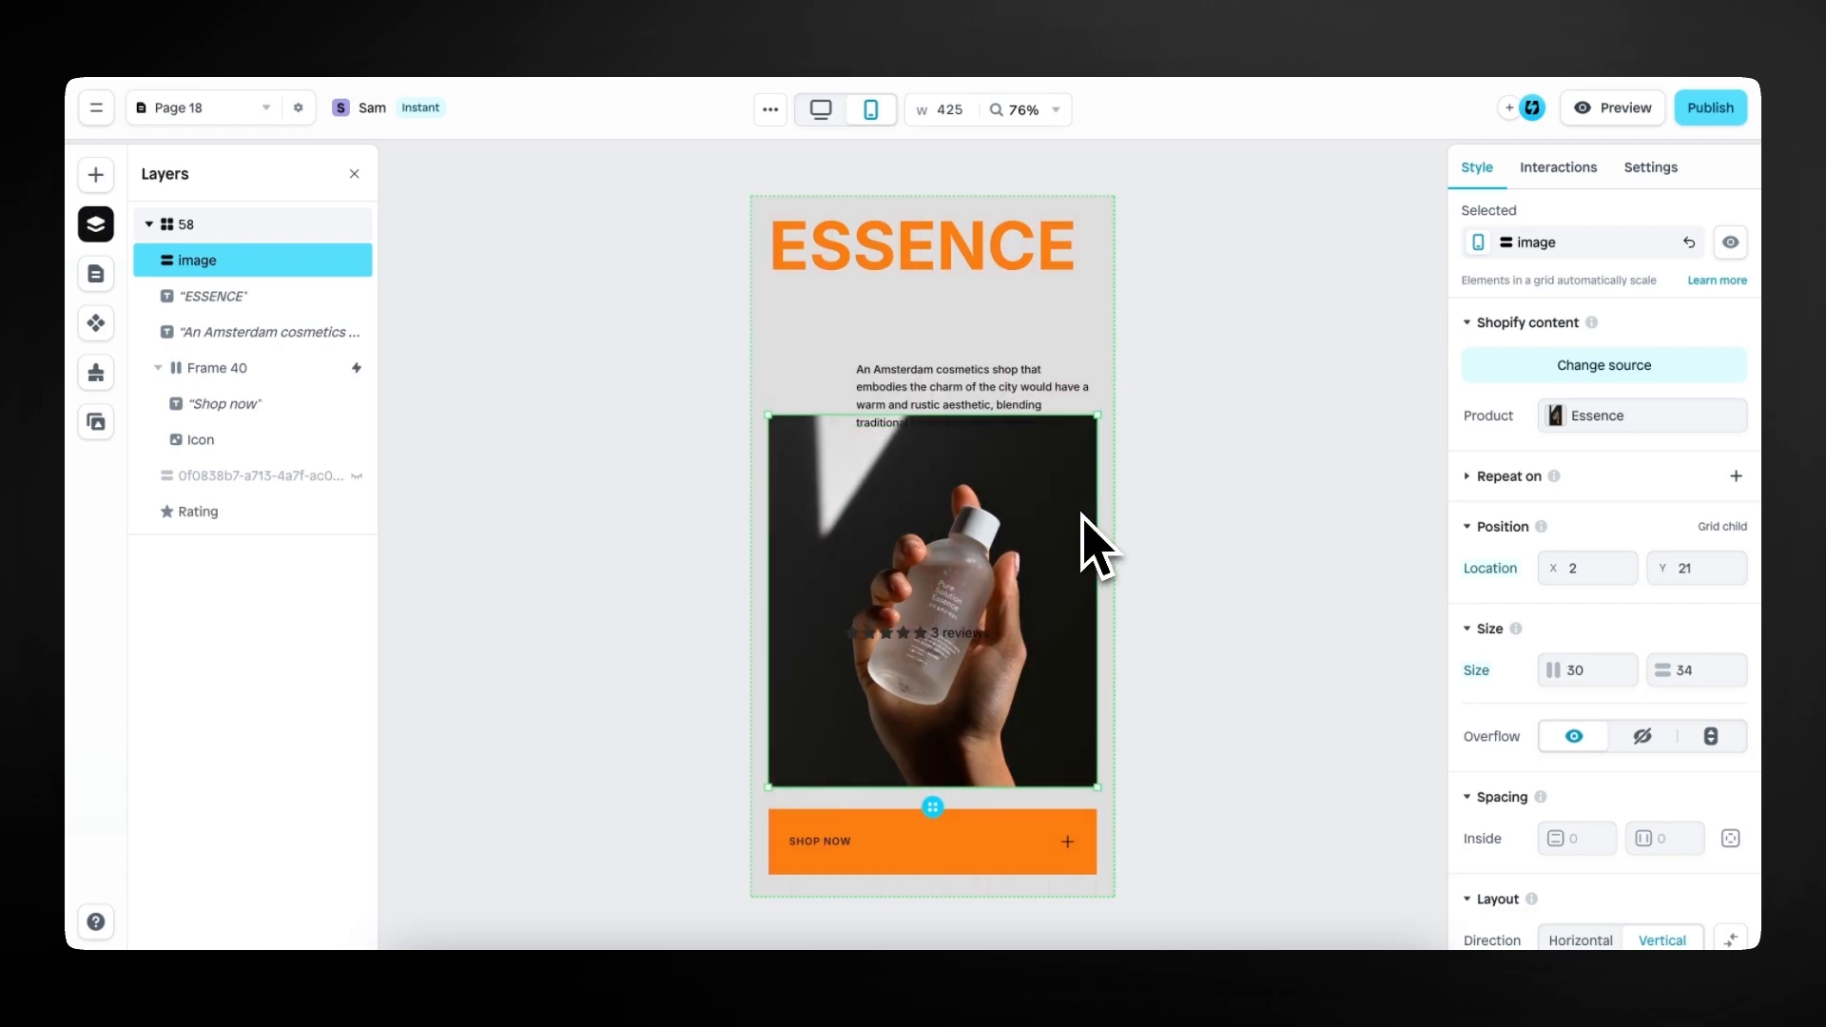
Place the description text just above the product image at X 2, Y 13, sized 30 columns by 5 rows.
{"action": "left_click", "coordinate": [979, 404]}
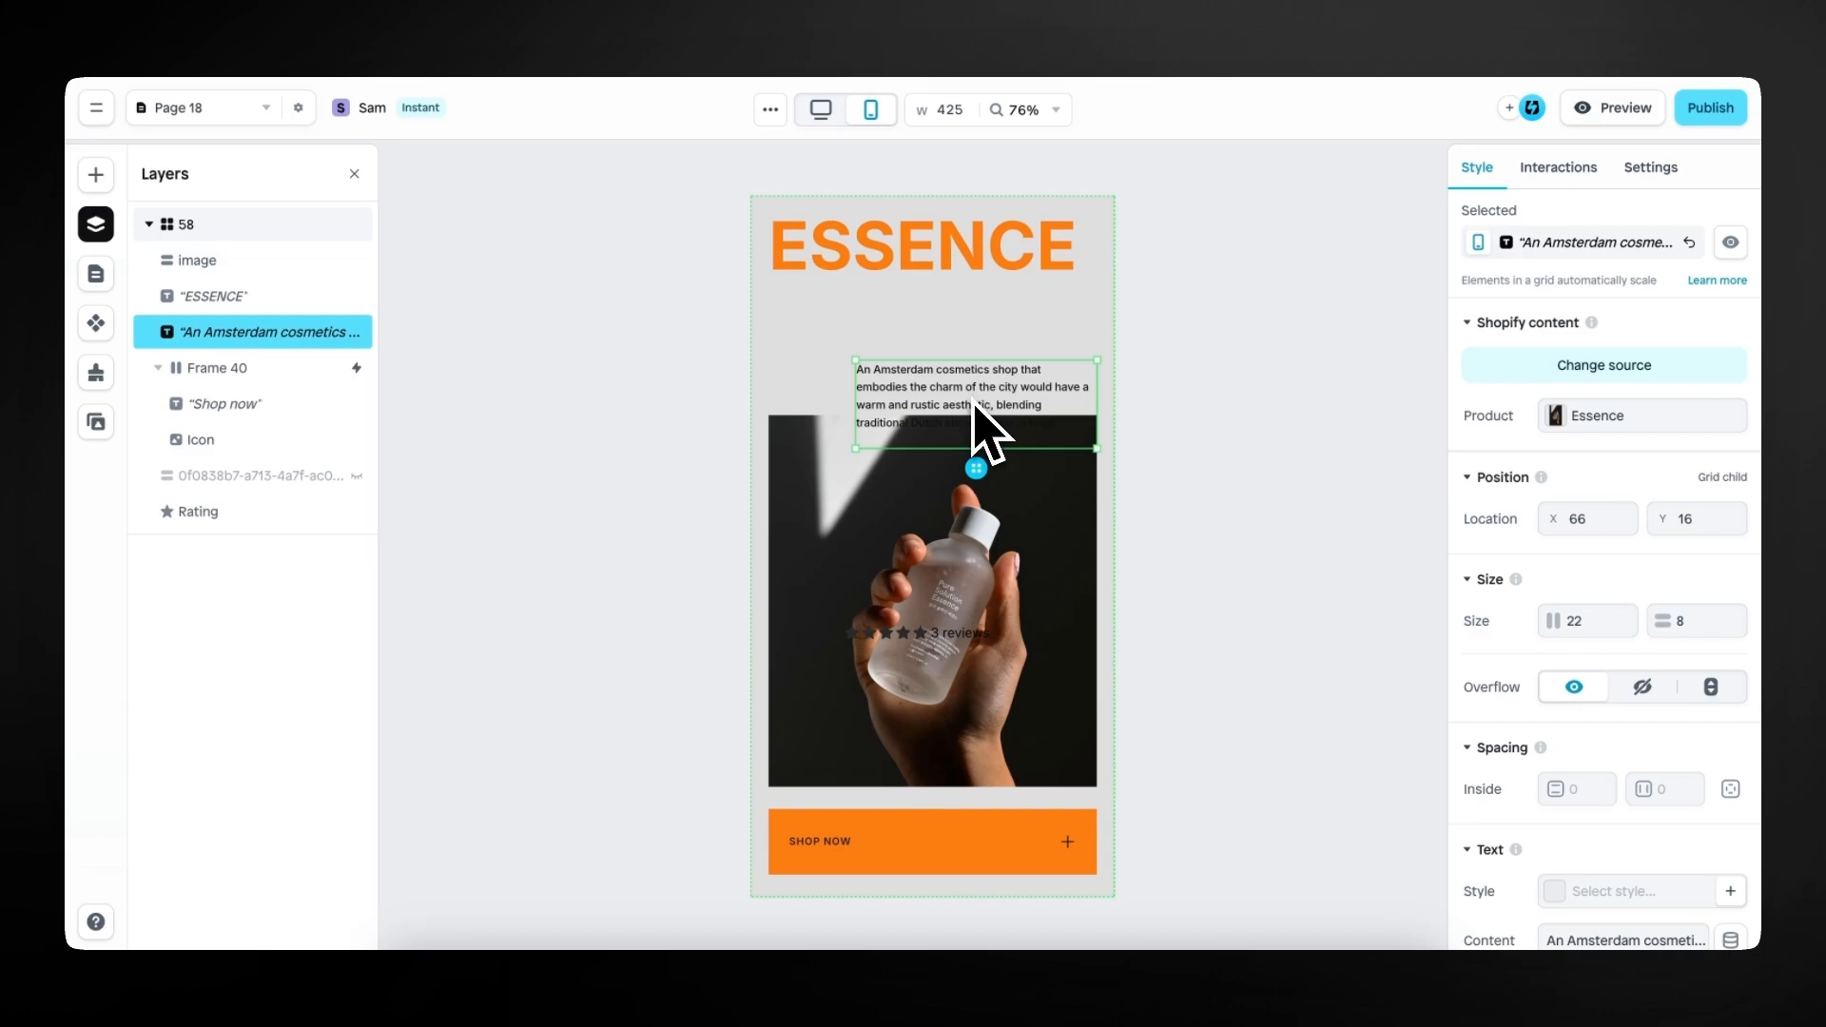
{"action": "left_click_drag", "start_coordinate": [977, 469], "coordinate": [896, 411]}
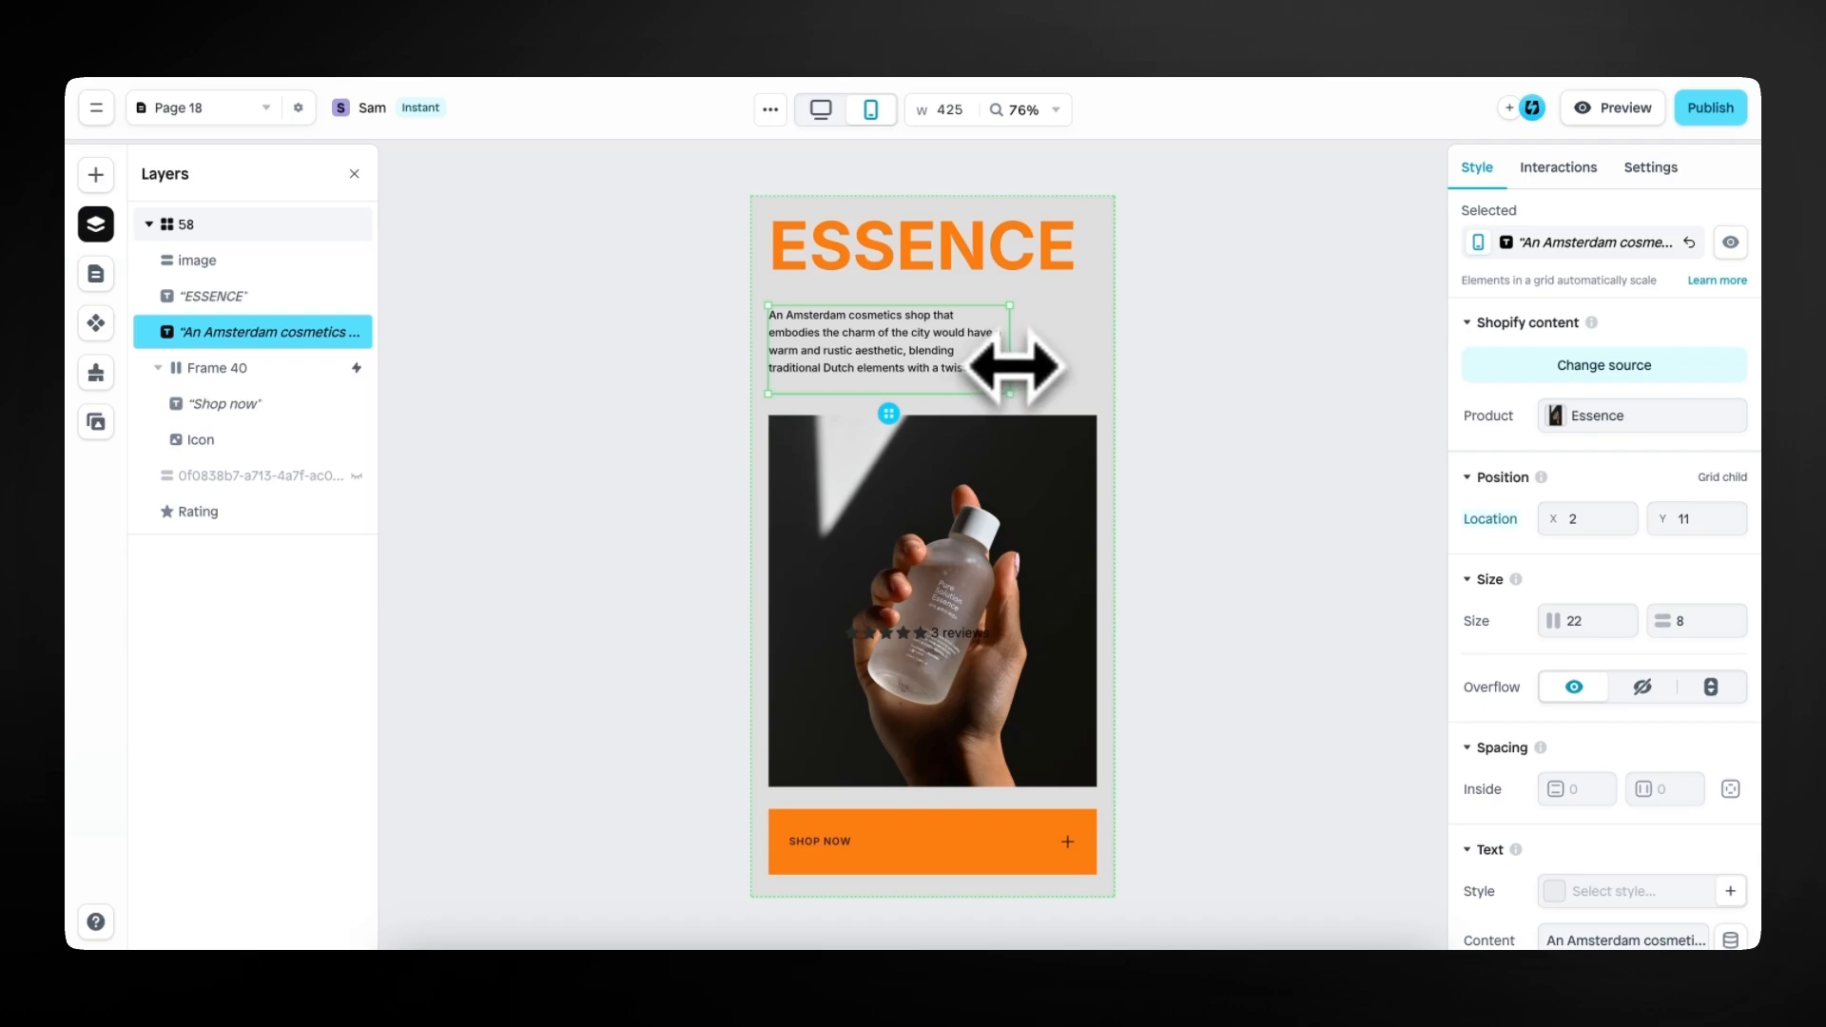
{"action": "mouse_move", "coordinate": [1014, 366]}
{"action": "left_mouse_down"}
{"action": "mouse_move", "coordinate": [1096, 364]}
{"action": "mouse_move", "coordinate": [1048, 366]}
{"action": "left_mouse_up"}
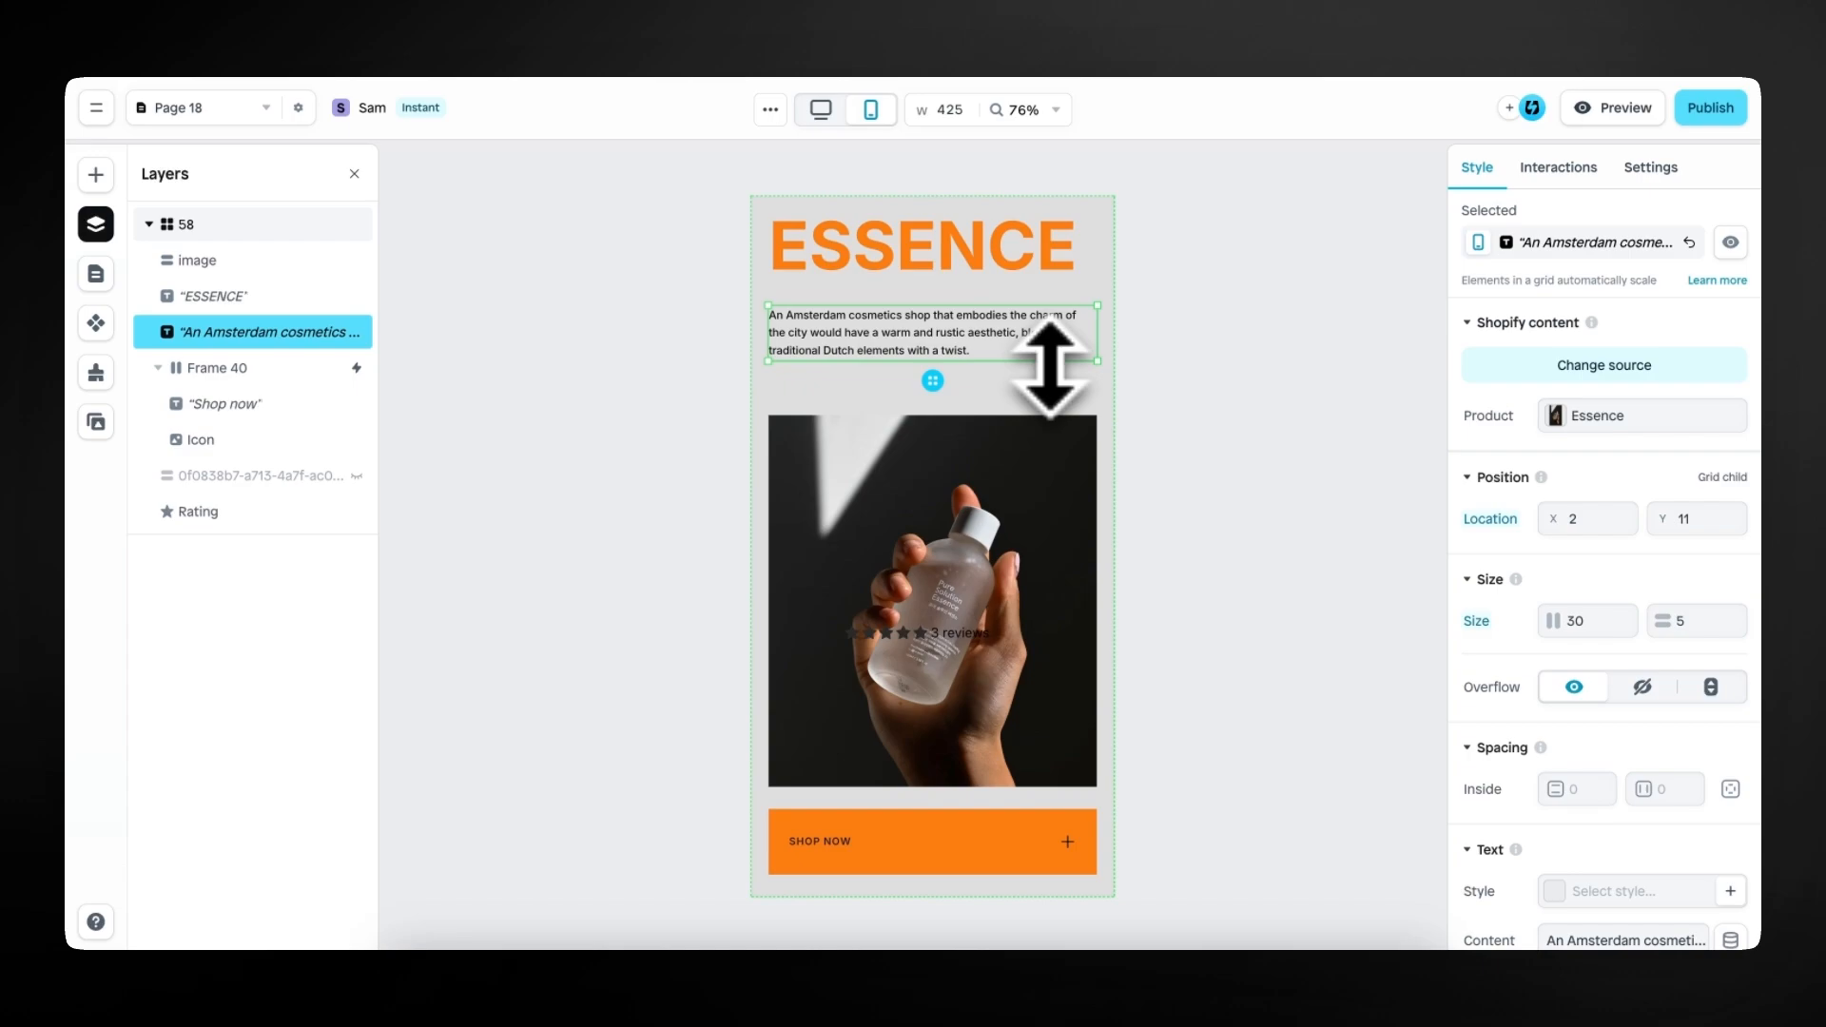
{"action": "key", "text": "Down"}
{"action": "key", "text": "Down"}
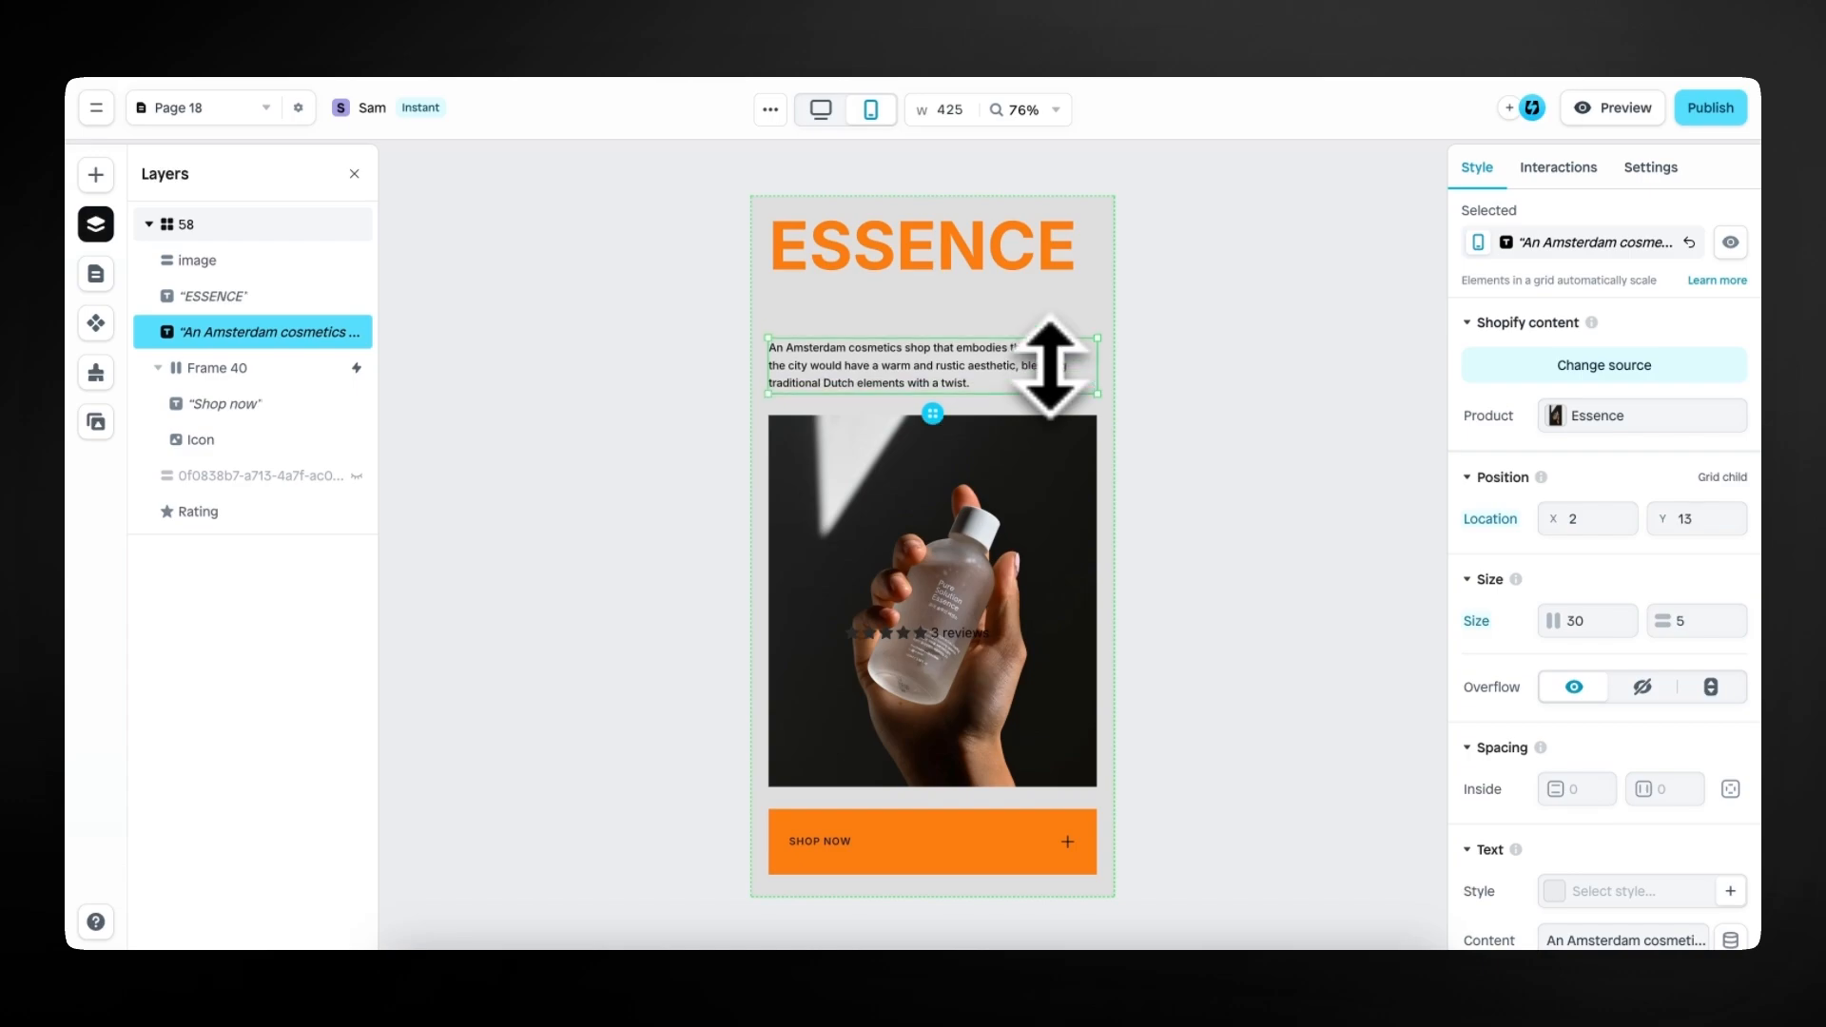
Move the star rating off the product image to between the ESSENCE heading and the description, aligned with their left edge.
{"action": "left_click", "coordinate": [953, 648]}
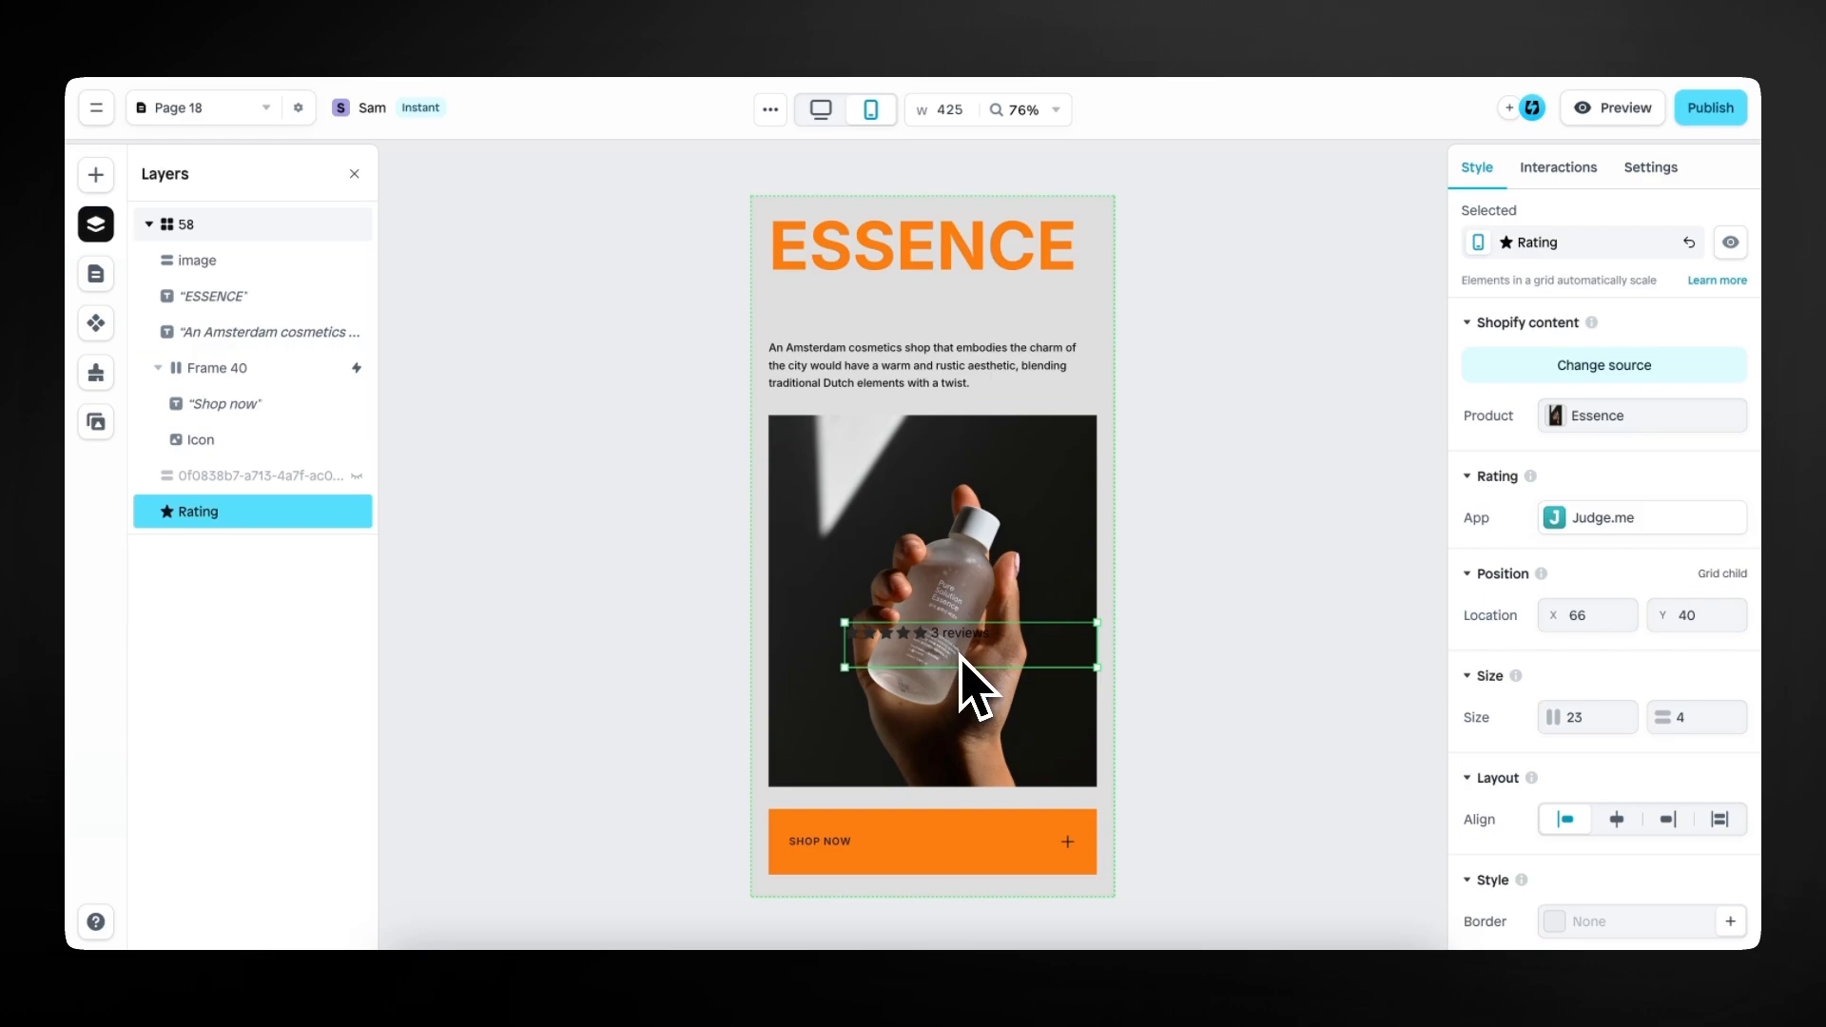
{"action": "left_click_drag", "start_coordinate": [969, 686], "coordinate": [953, 307]}
{"action": "left_click", "coordinate": [1179, 367]}
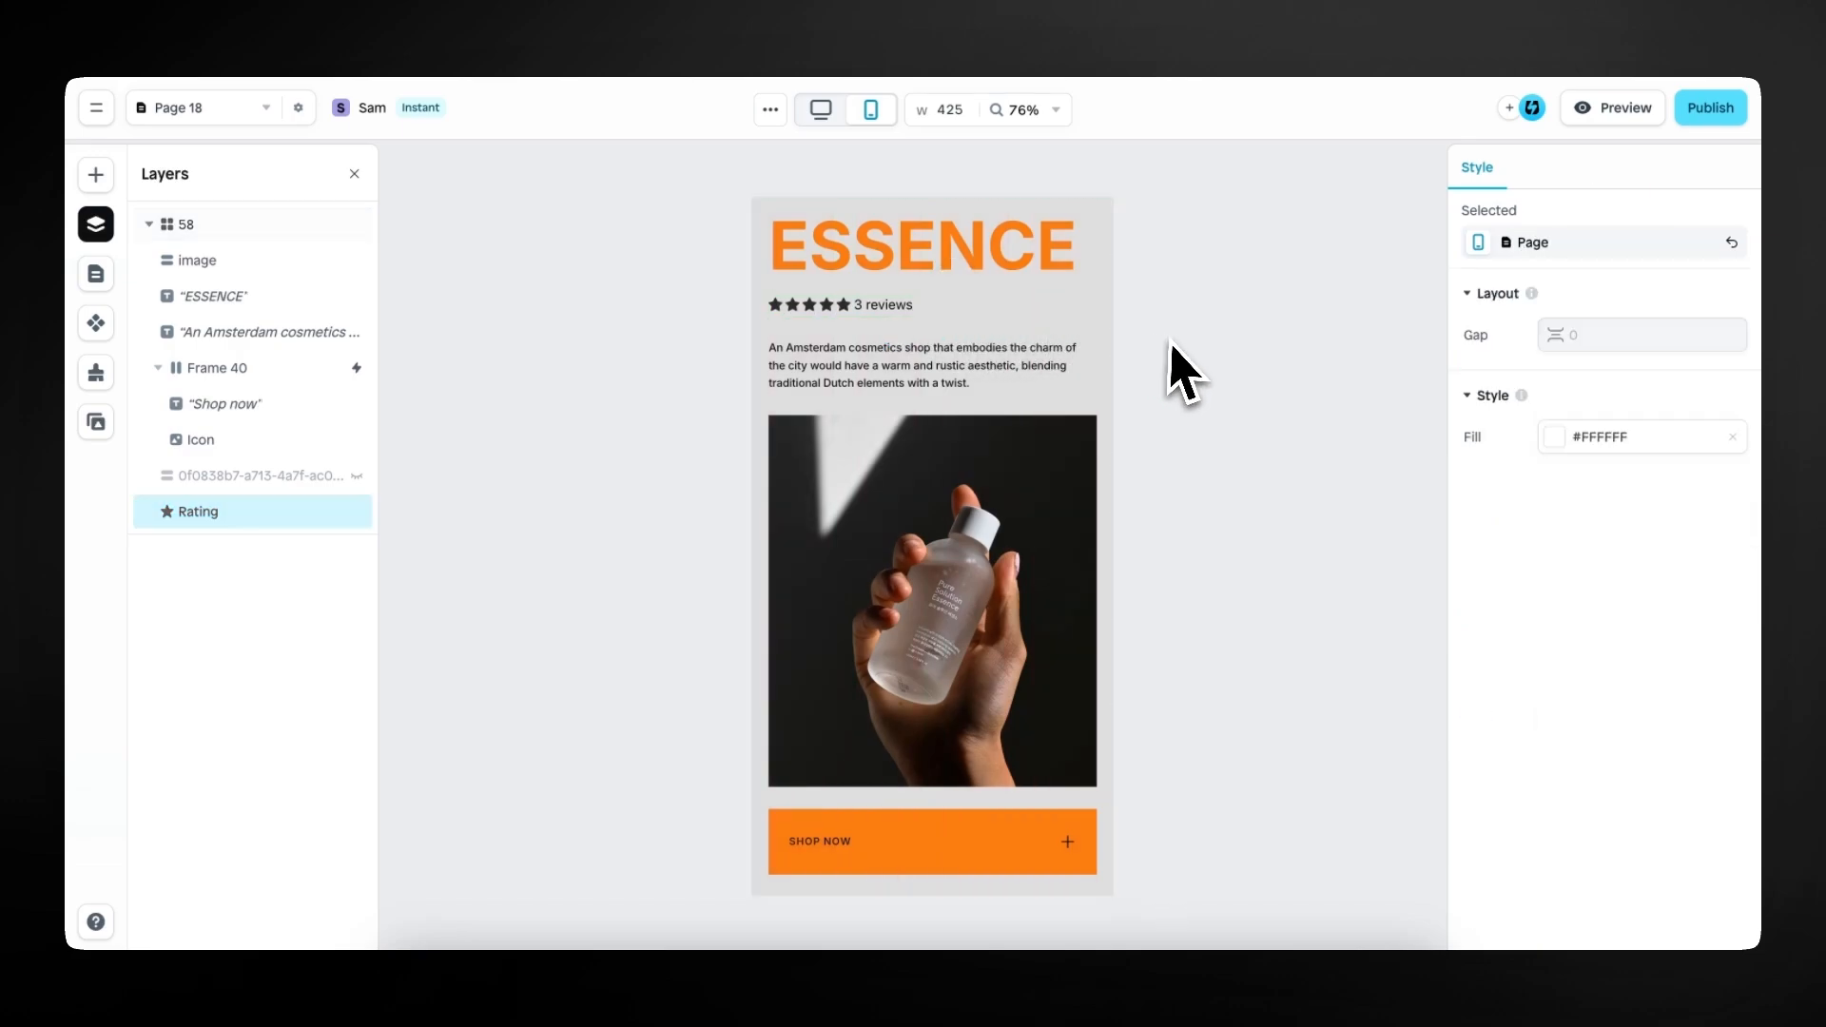
Preview the mobile layout, narrow it to a width of 331, and switch the preview to the desktop layout.
{"action": "scroll", "coordinate": [1072, 517], "scroll_direction": "down", "scroll_amount": 1}
{"action": "scroll", "coordinate": [1072, 517], "scroll_direction": "right", "scroll_amount": 1}
{"action": "scroll", "coordinate": [1046, 499], "scroll_direction": "up", "scroll_amount": 1}
{"action": "scroll", "coordinate": [1046, 499], "scroll_direction": "left", "scroll_amount": 2}
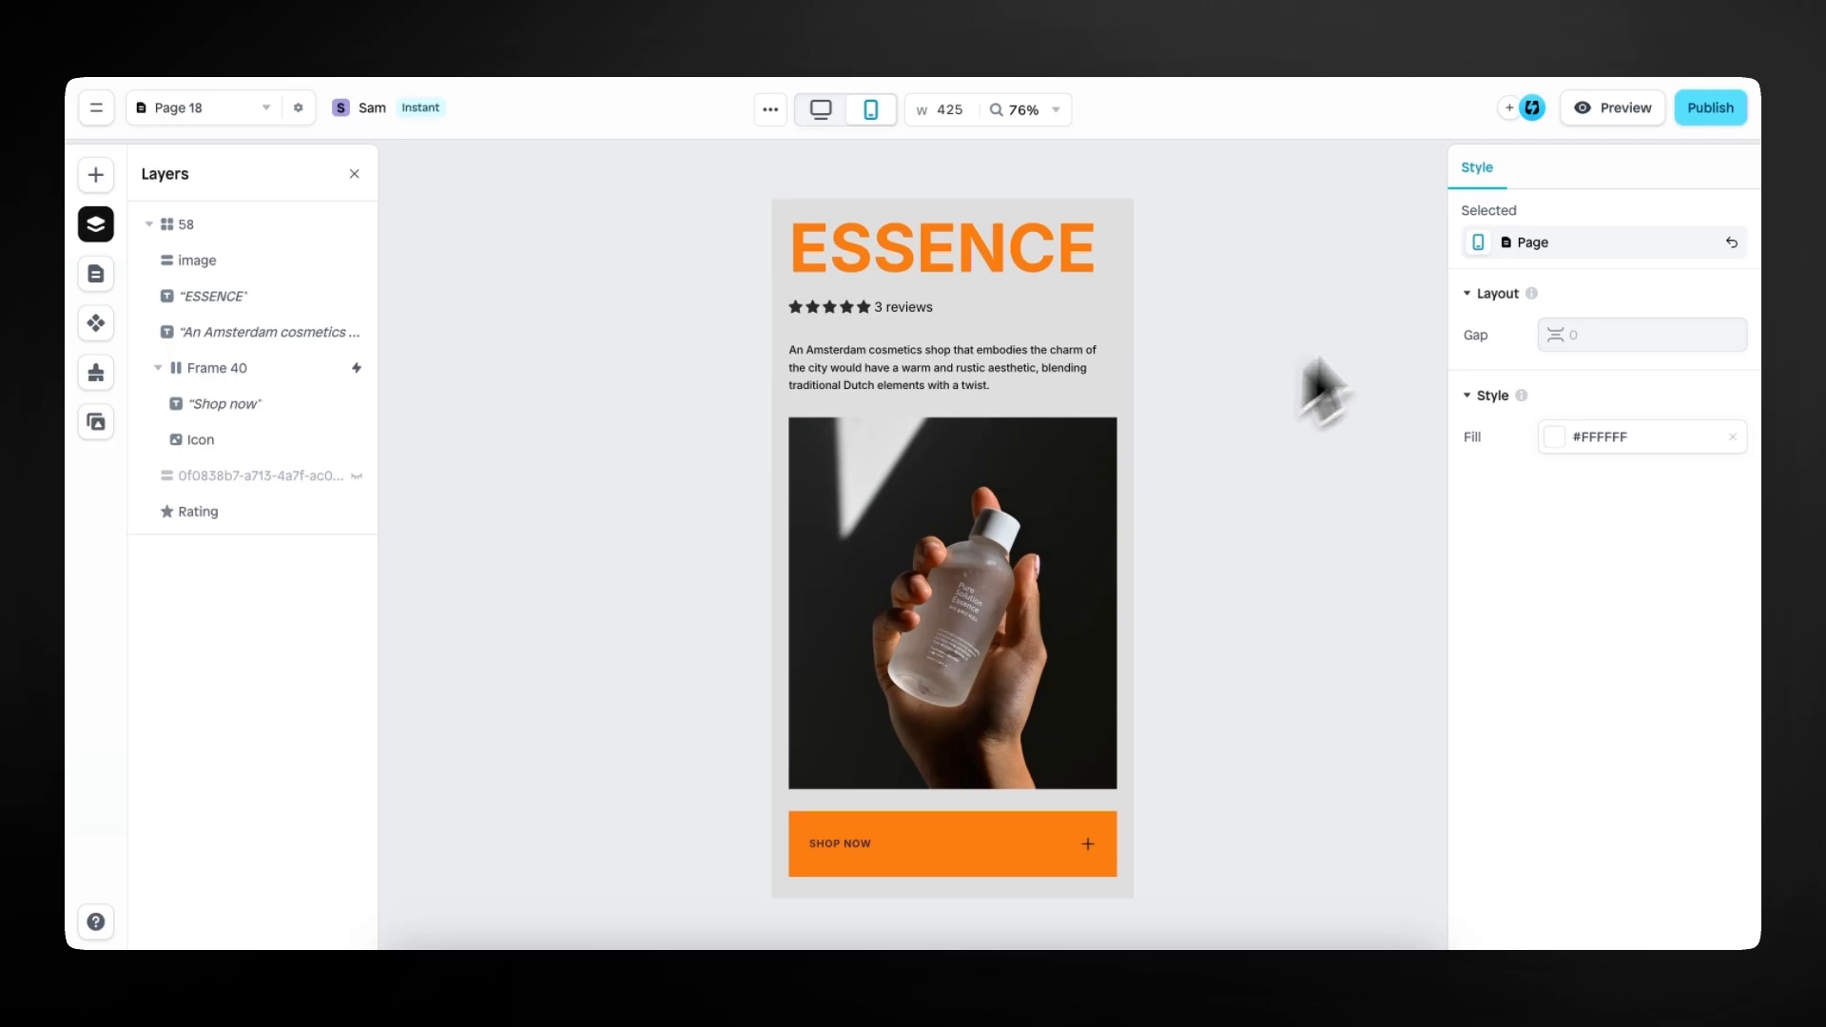
{"action": "left_click", "coordinate": [1614, 107]}
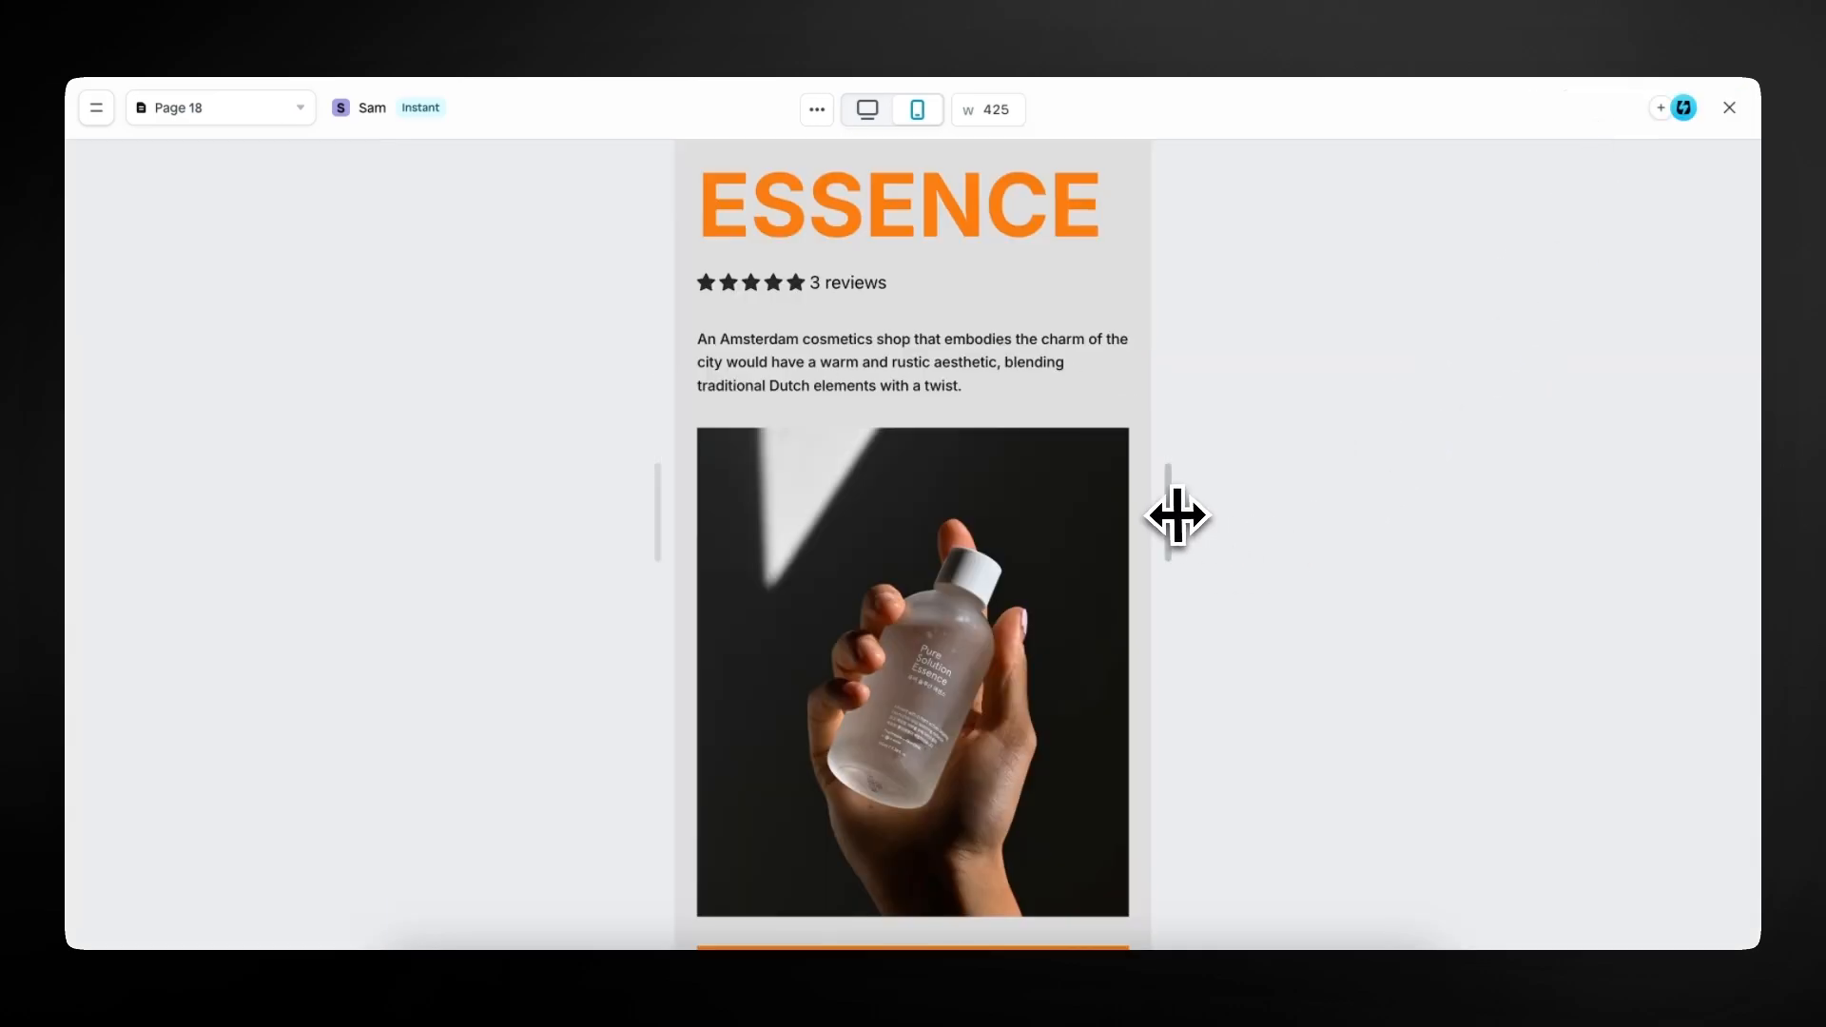
{"action": "left_click_drag", "start_coordinate": [1172, 514], "coordinate": [1116, 515]}
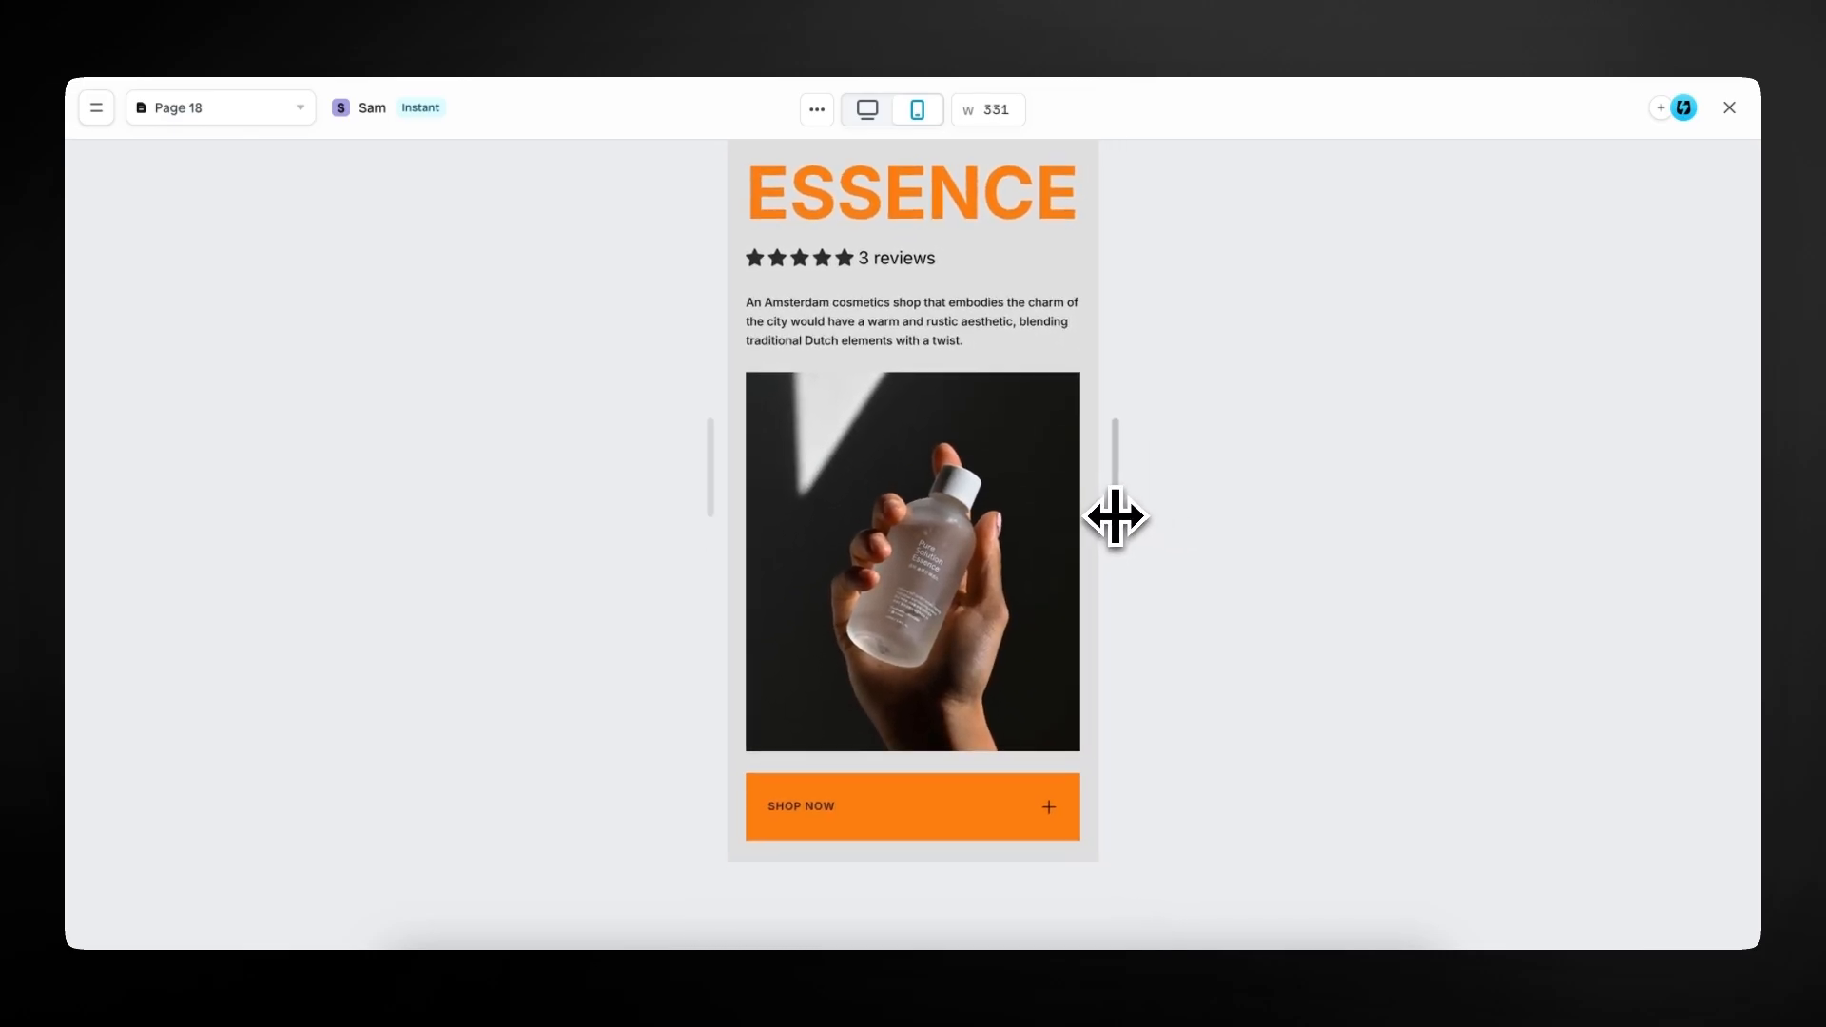
{"action": "left_click", "coordinate": [867, 111]}
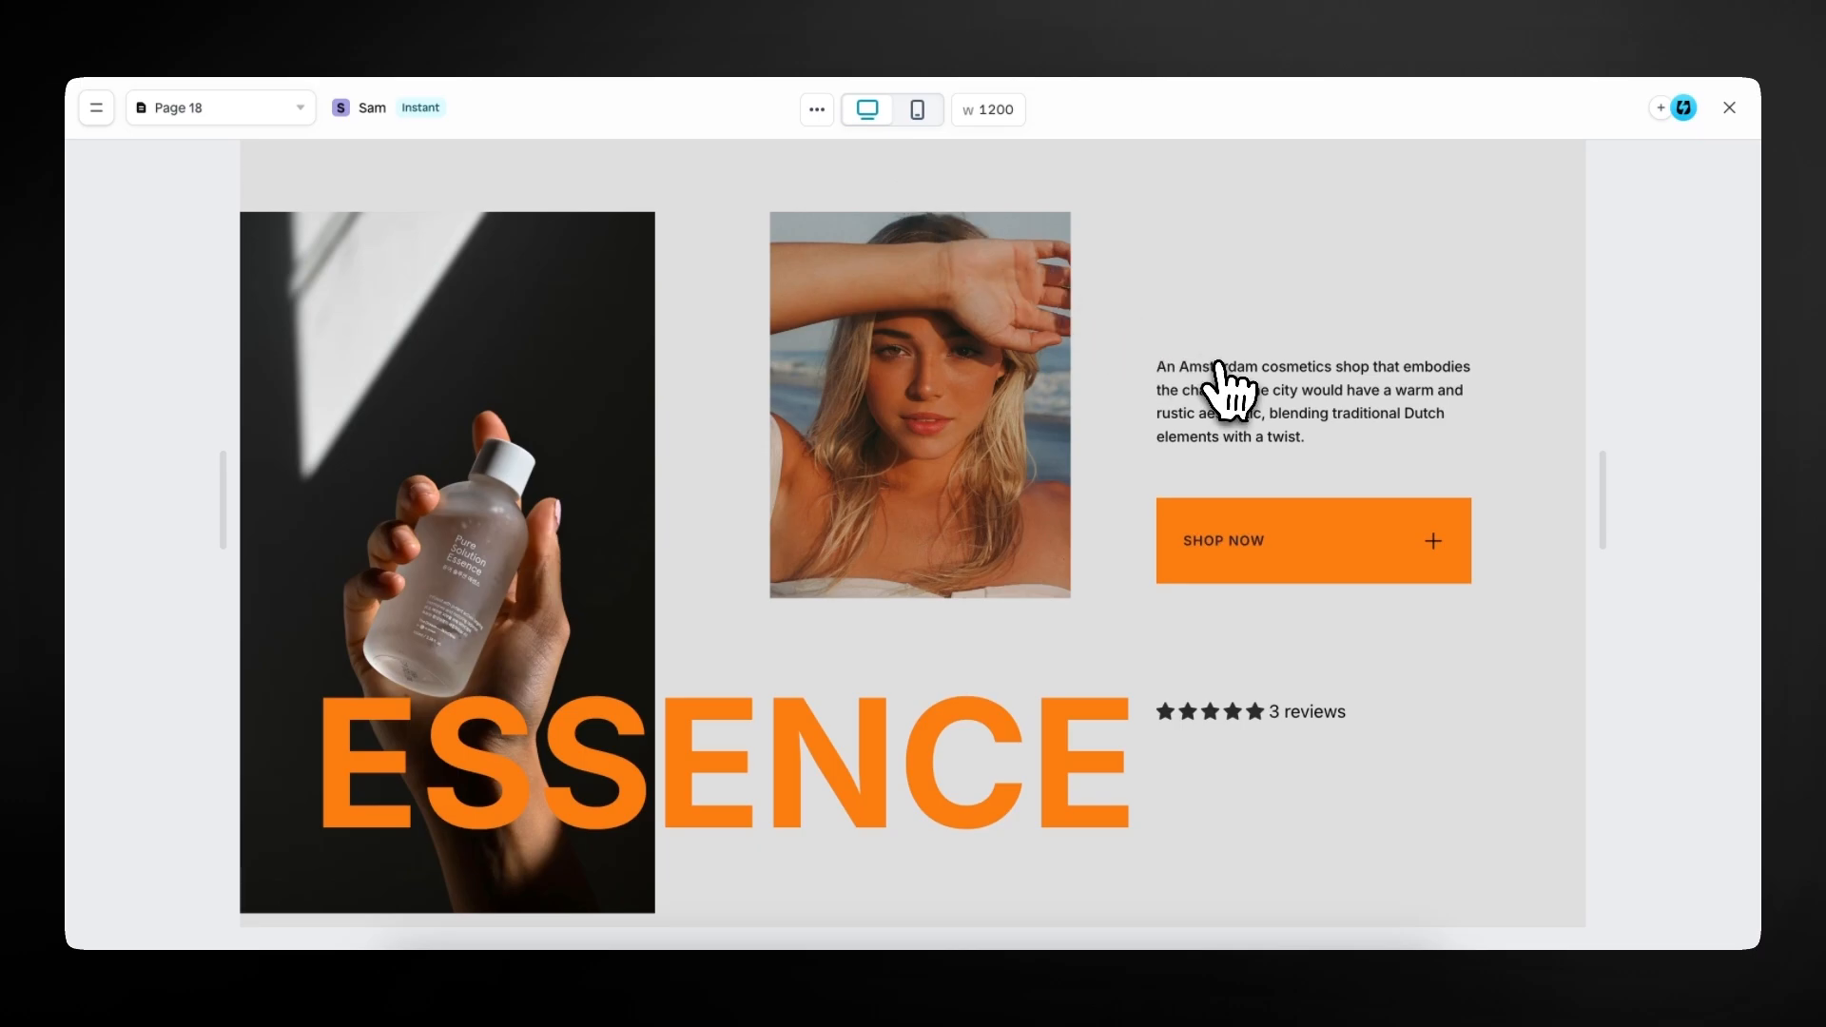
Close the preview and save the ESSENCE hero grid as a reusable section.
{"action": "left_click", "coordinate": [1729, 107]}
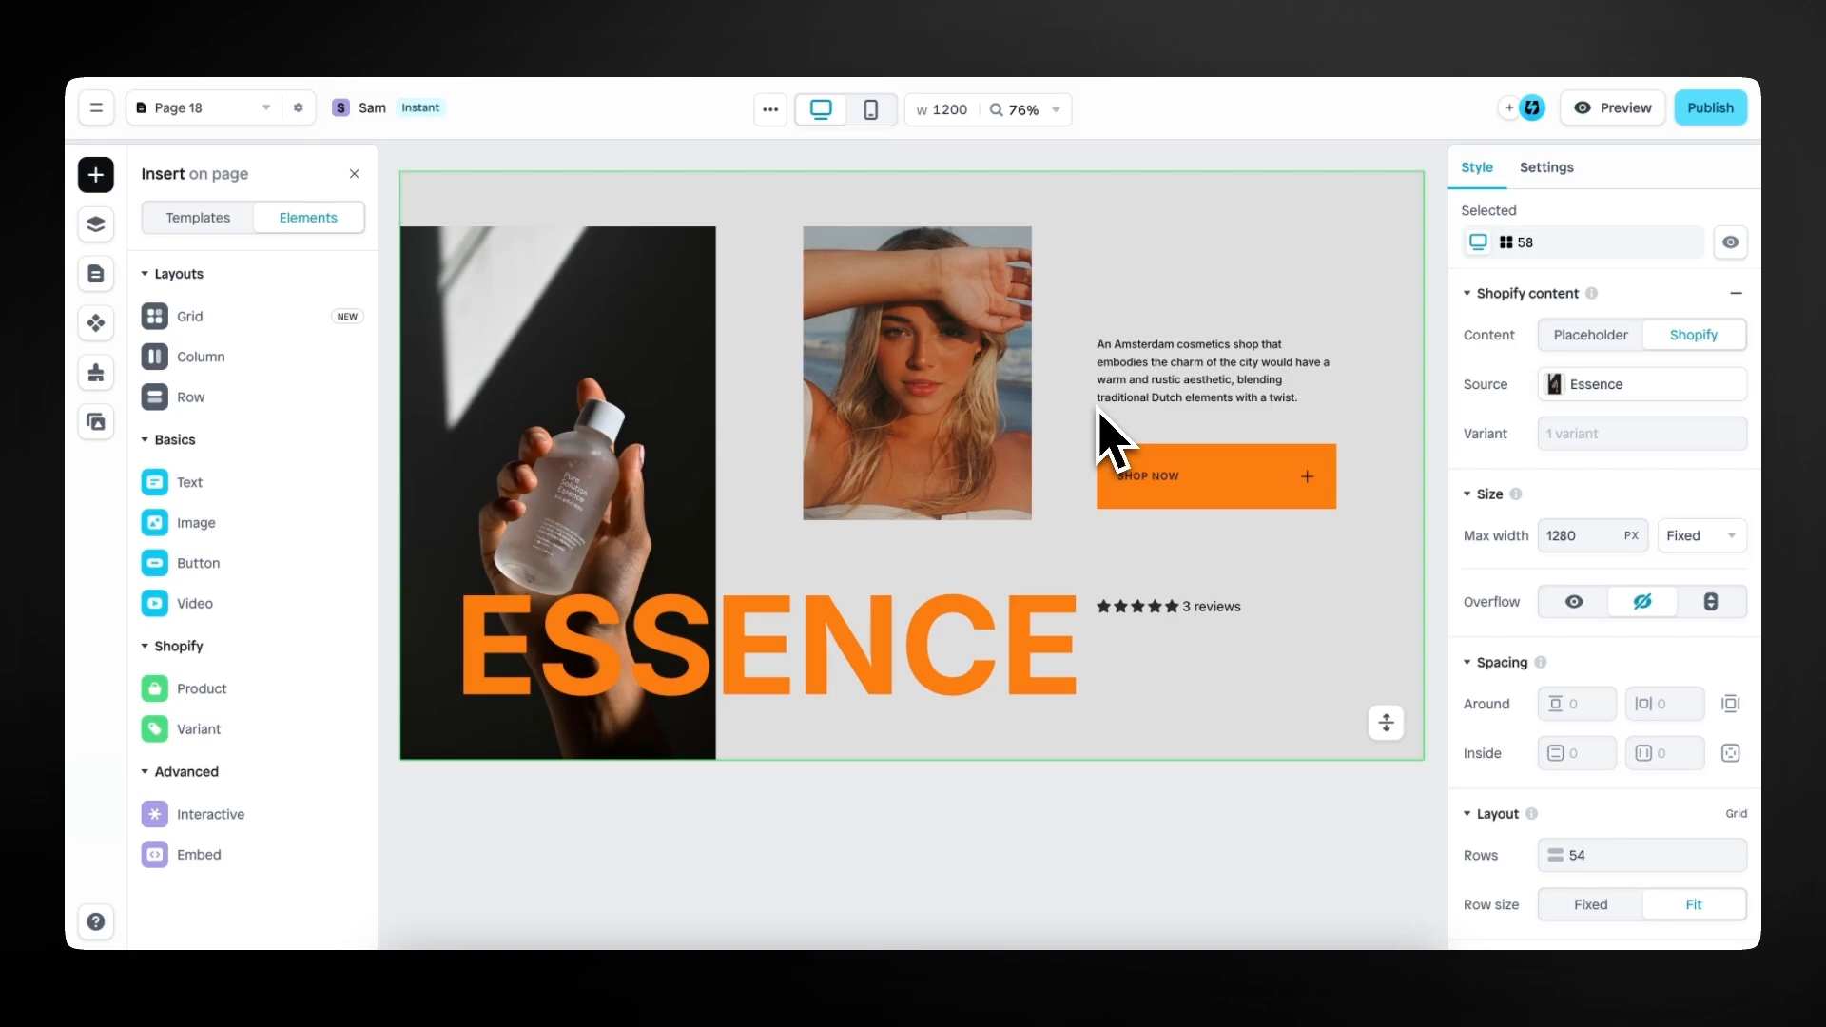
{"action": "right_click", "coordinate": [1227, 255]}
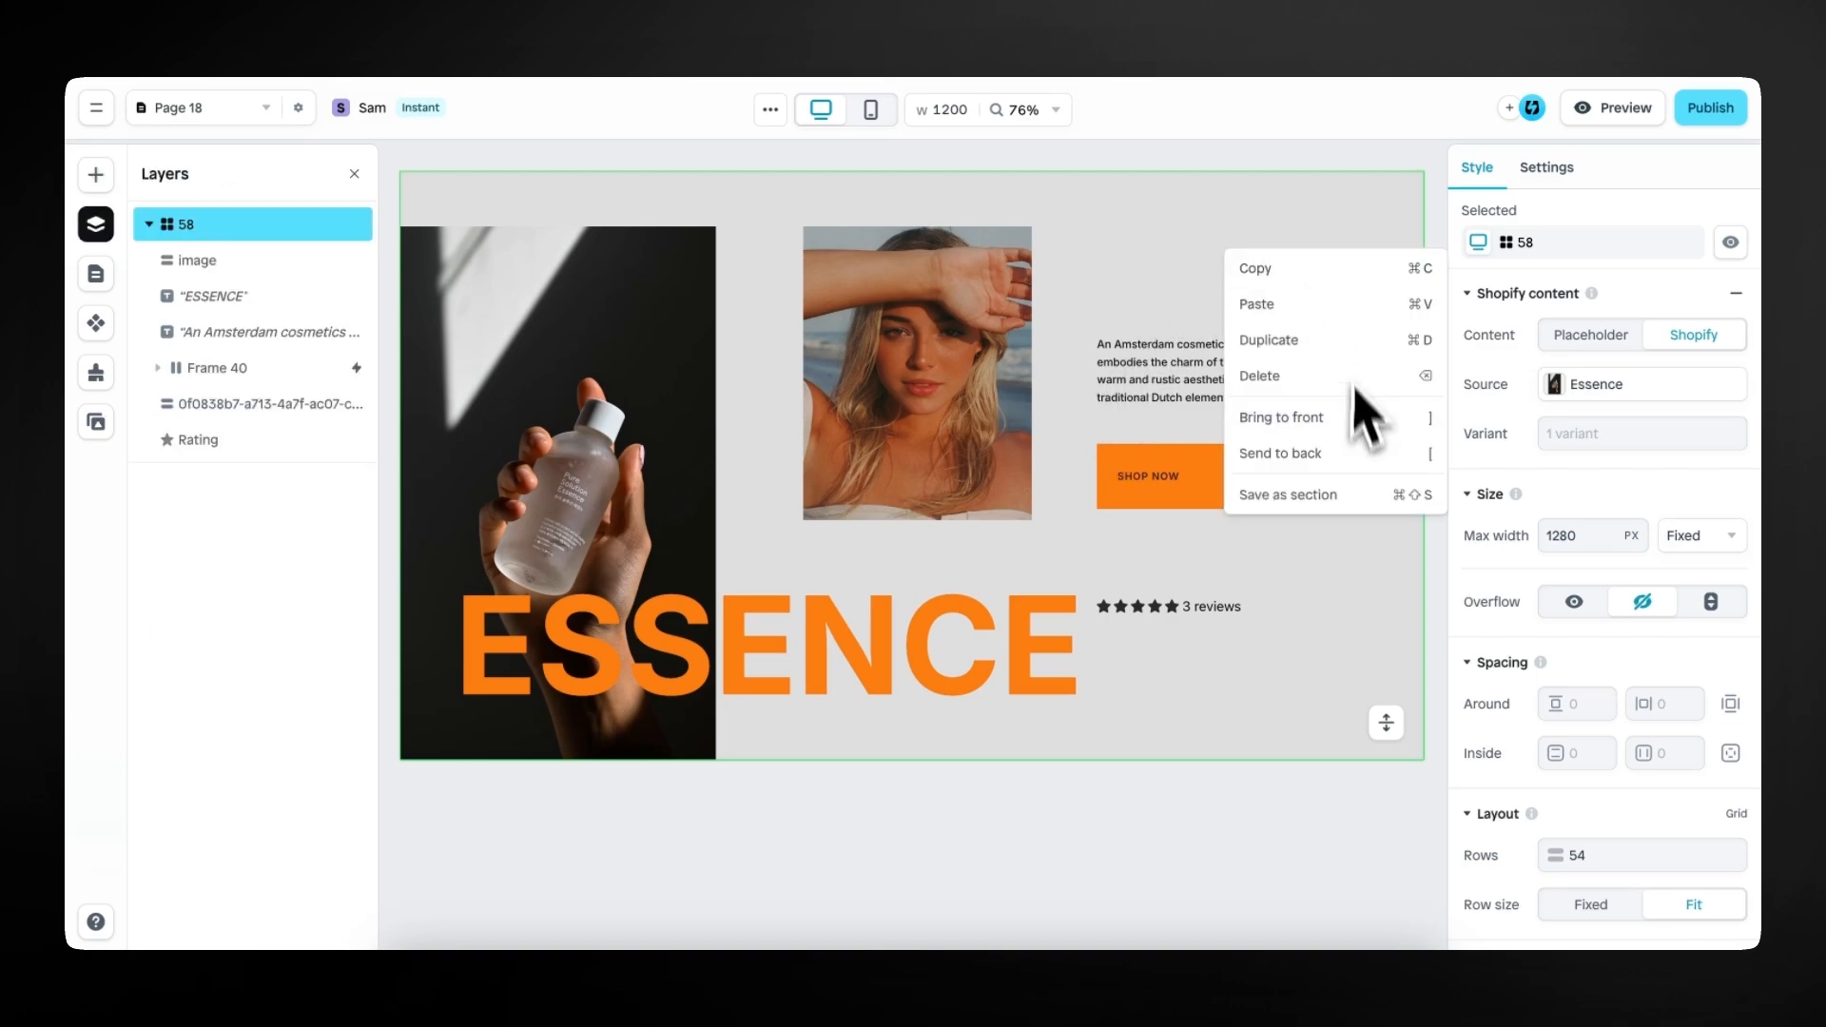
{"action": "left_click", "coordinate": [1366, 496]}
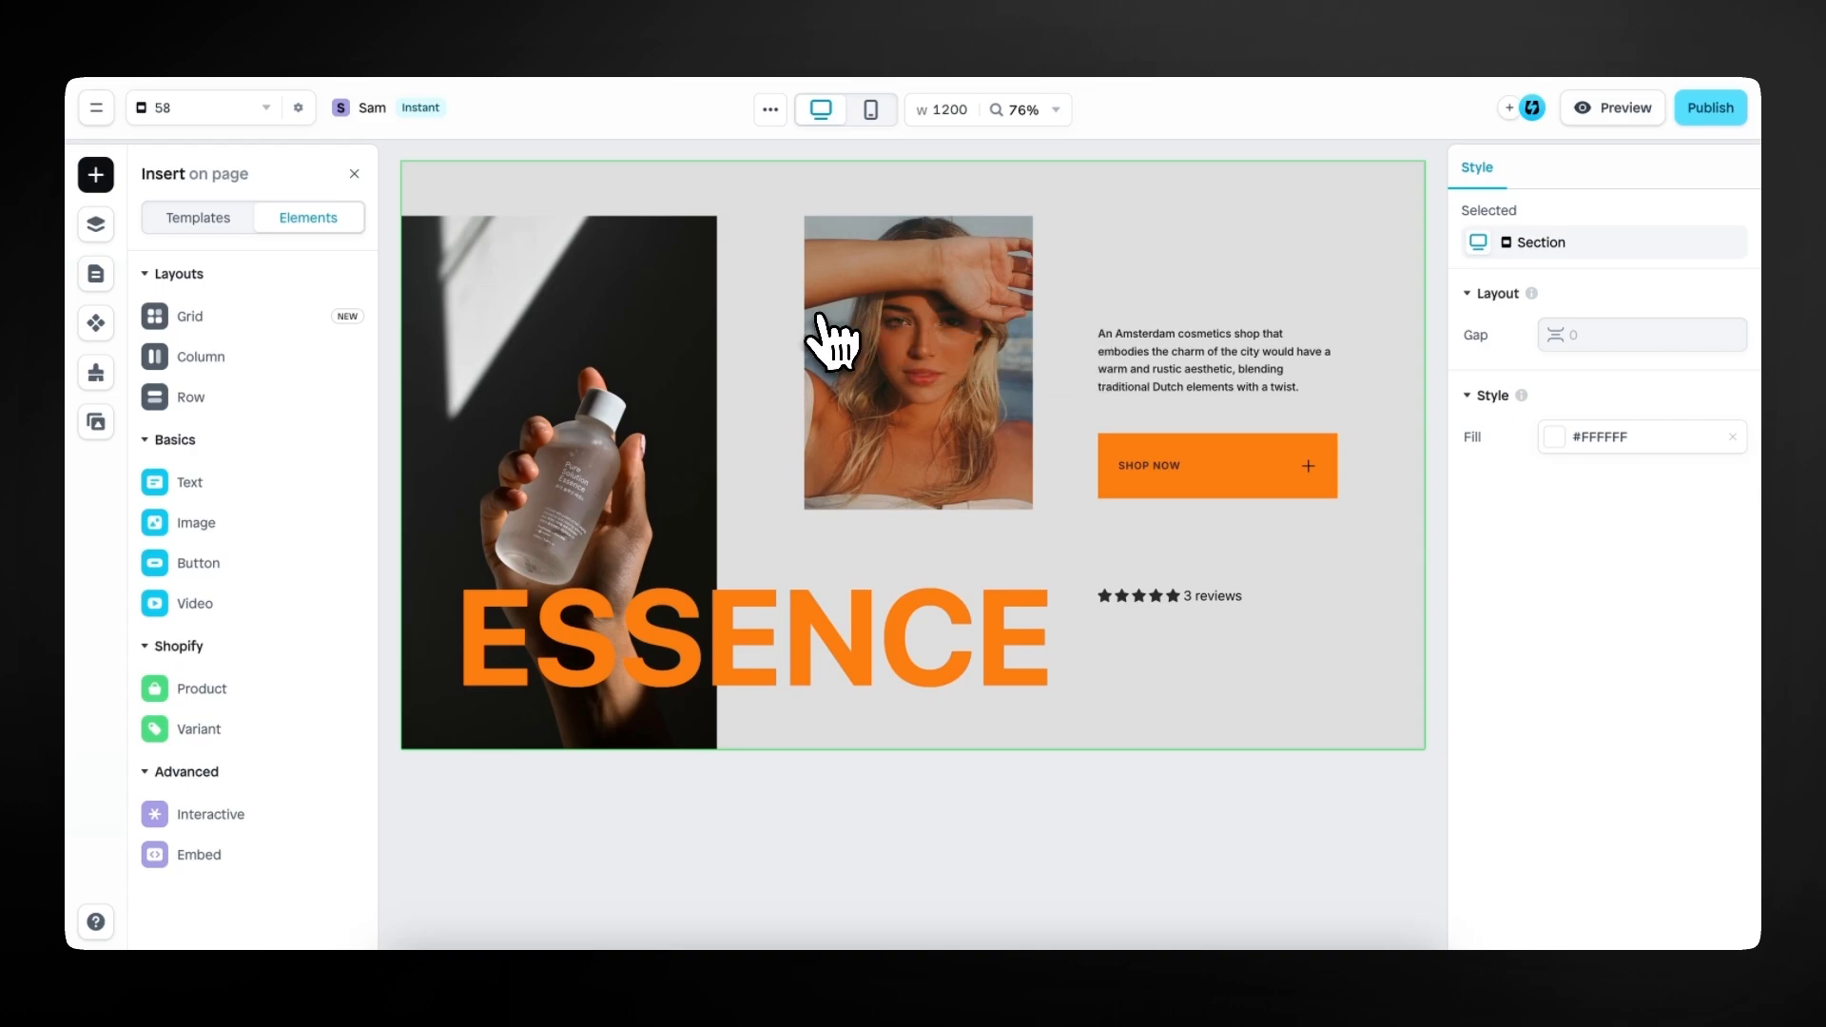
Switch to Page 18 in the layouts list and reopen the saved section 58 to check both.
{"action": "left_click", "coordinate": [95, 274]}
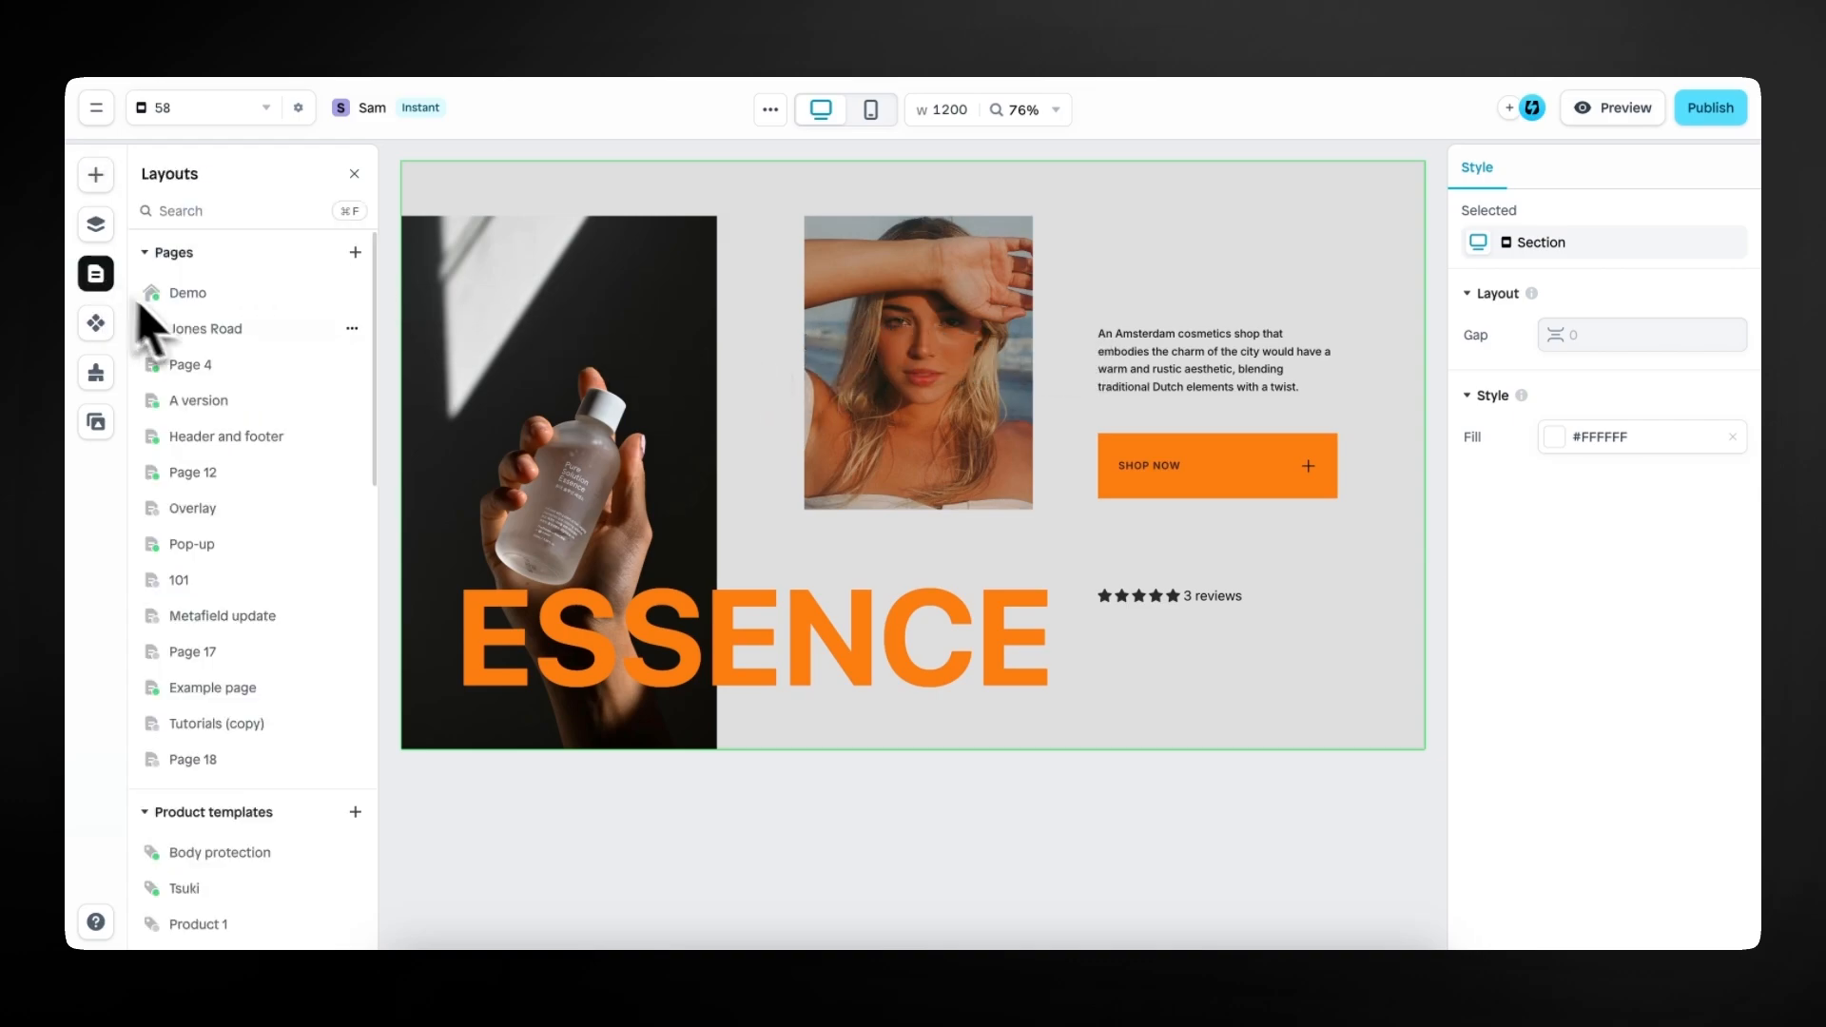
{"action": "scroll", "coordinate": [276, 618], "scroll_direction": "down", "scroll_amount": 4}
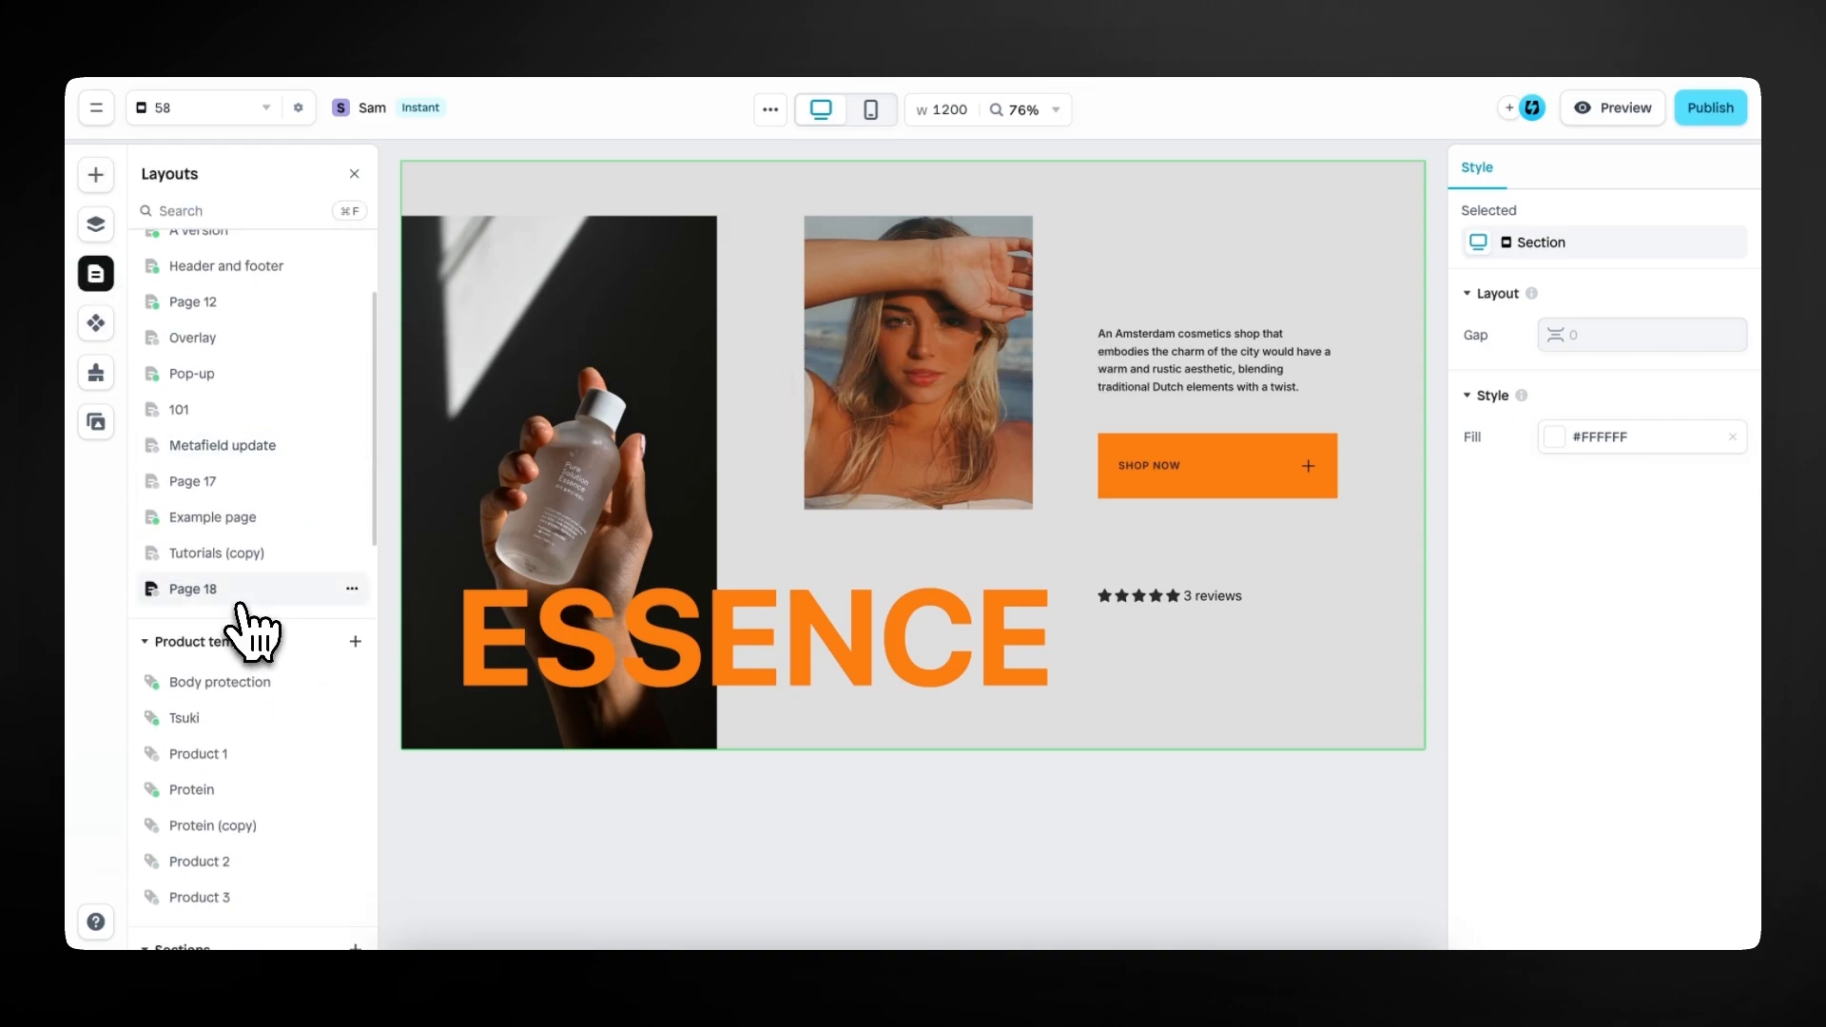
{"action": "left_click", "coordinate": [231, 618]}
{"action": "scroll", "coordinate": [226, 609], "scroll_direction": "down", "scroll_amount": 15}
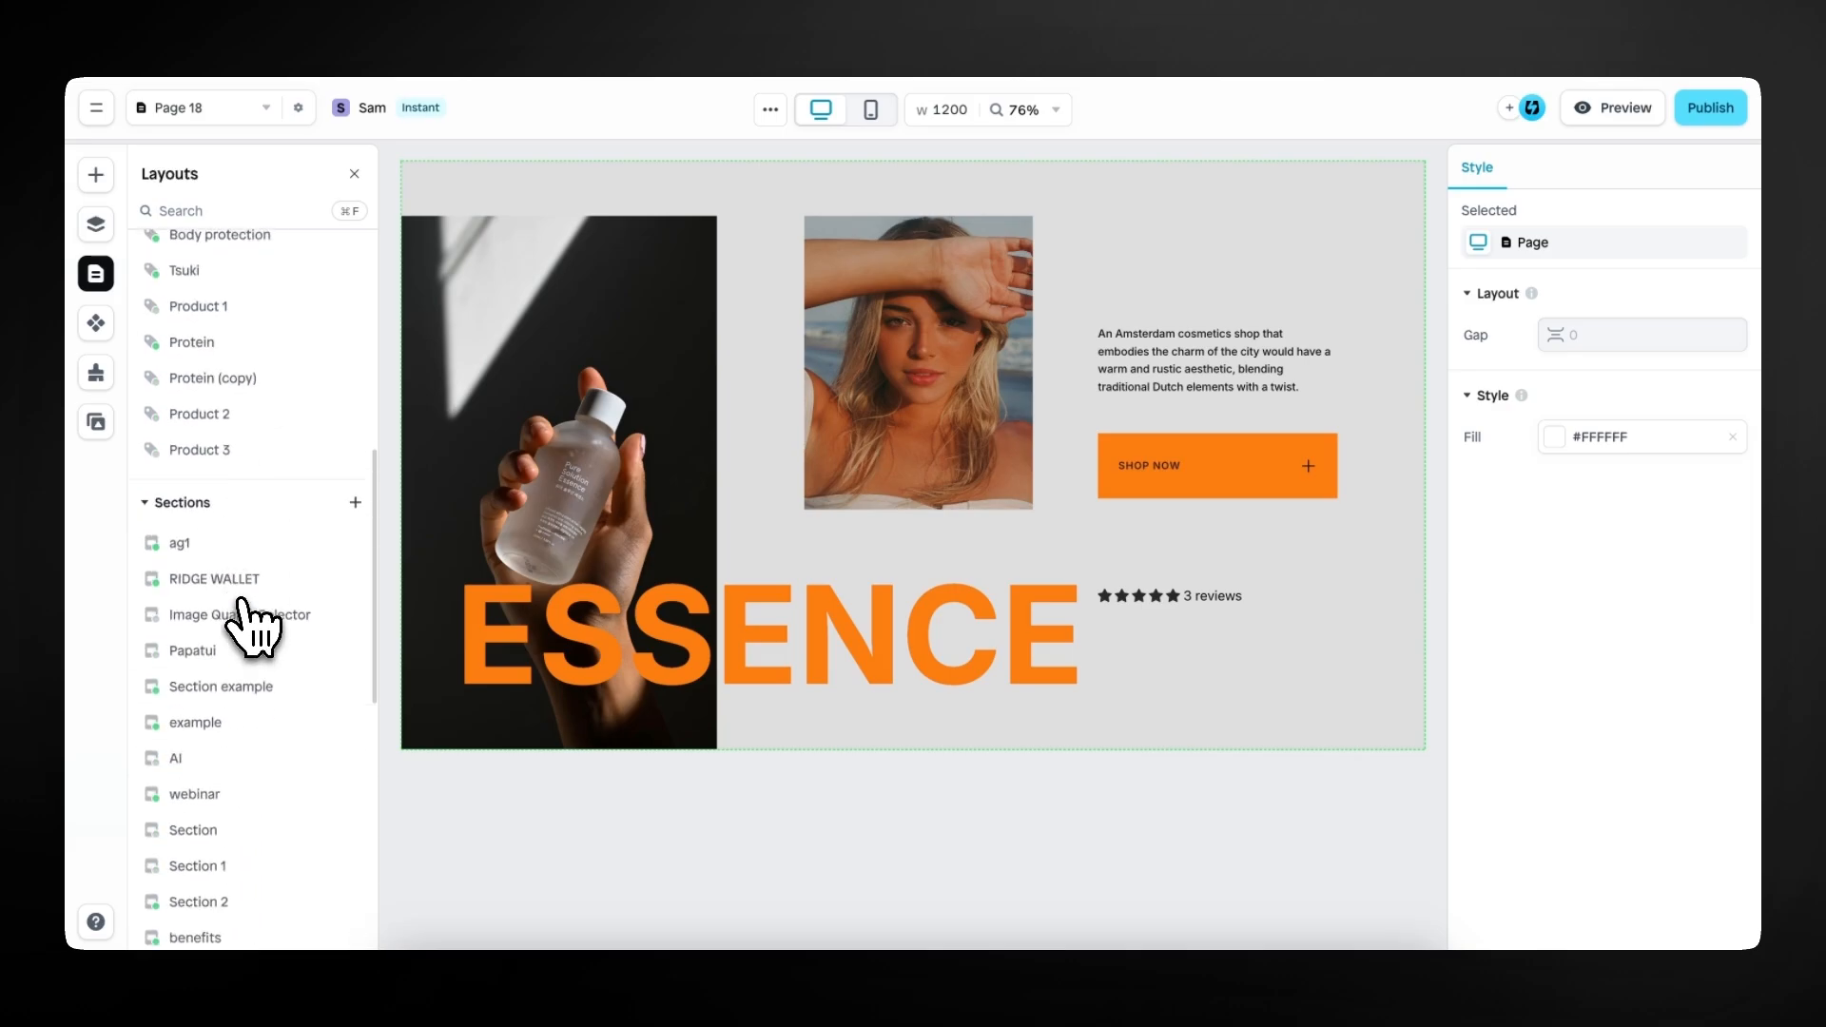
{"action": "left_click", "coordinate": [231, 706]}
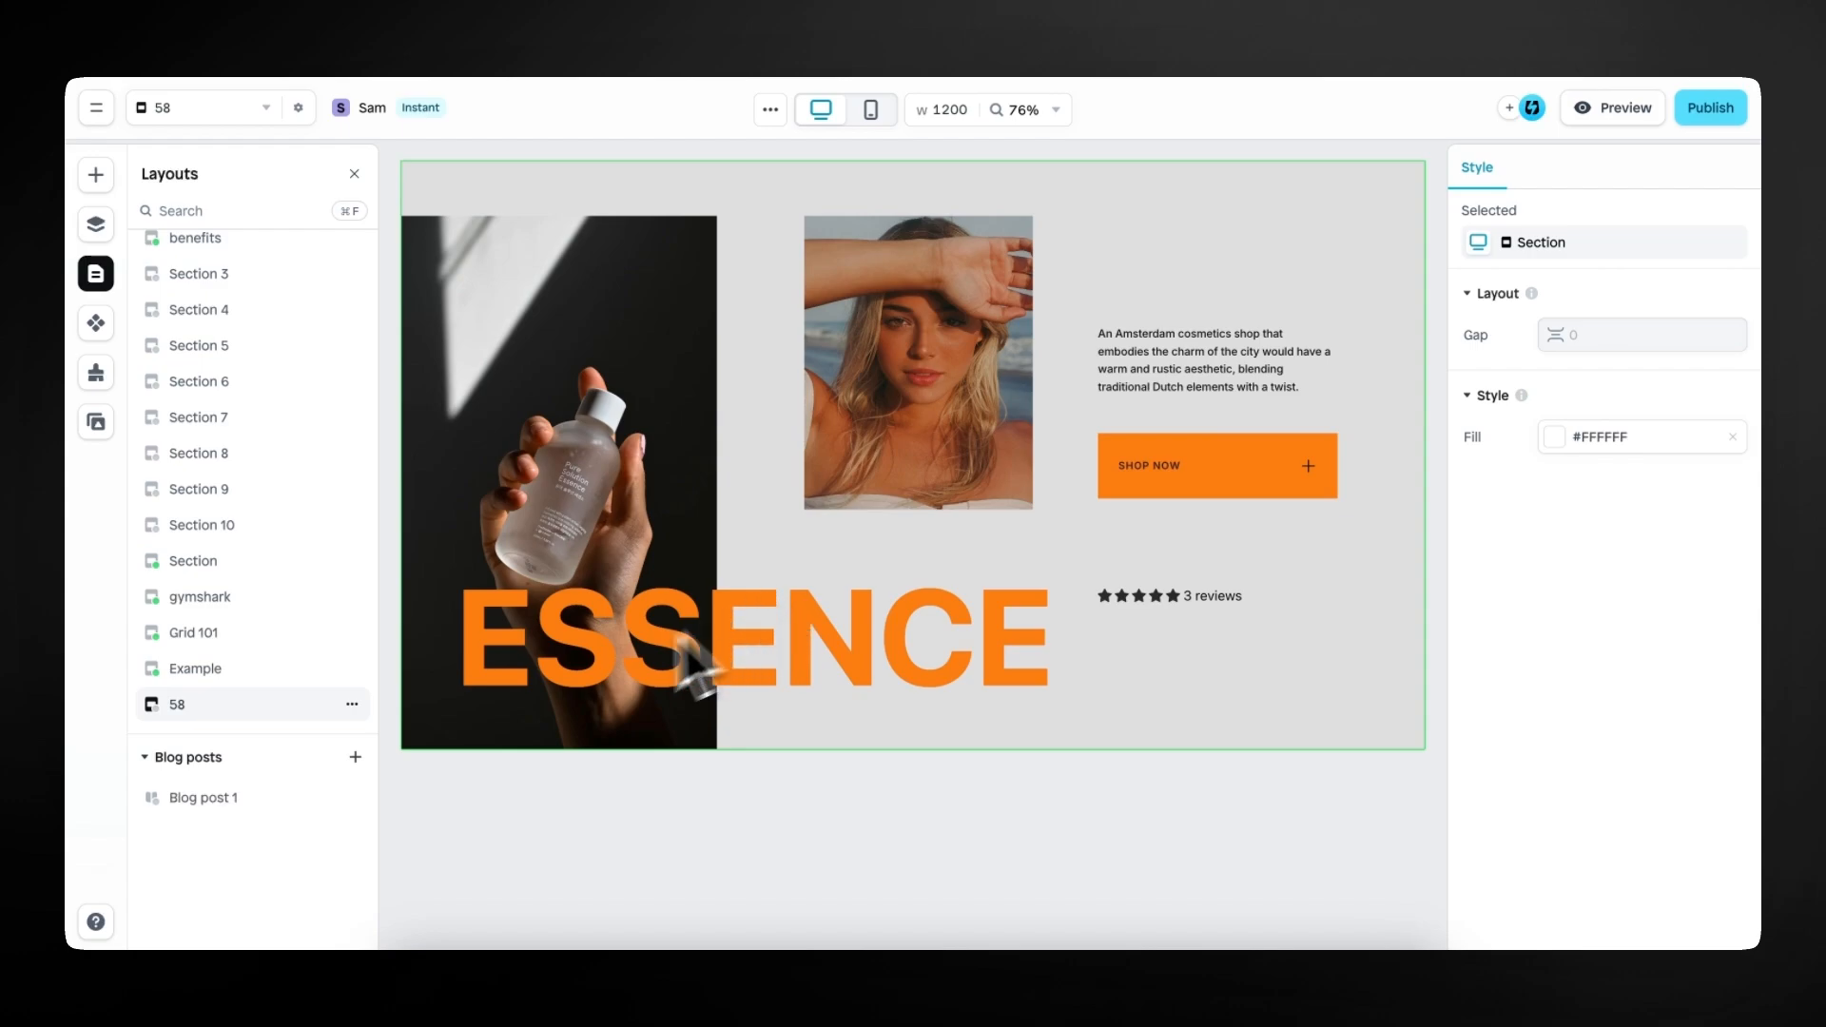
Rename the saved section 58 as "Figma to Shopify" and publish it.
{"action": "left_click", "coordinate": [354, 705]}
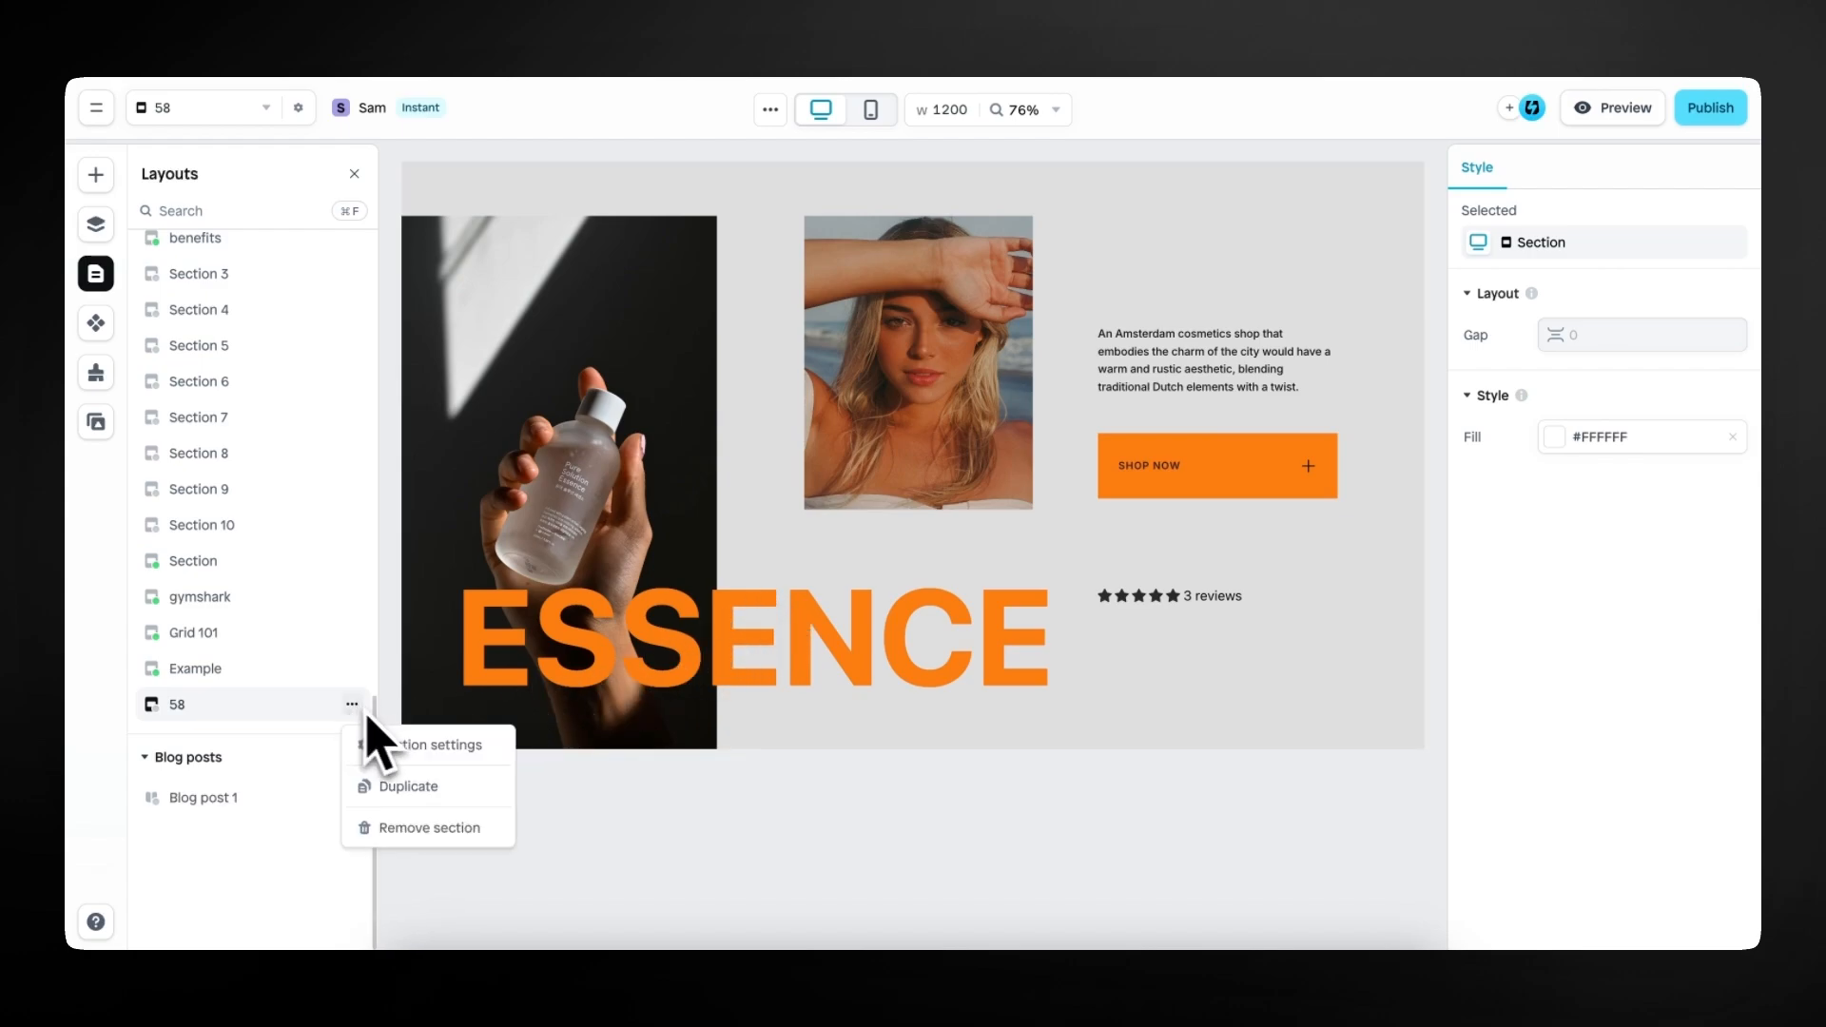
{"action": "left_click", "coordinate": [427, 746]}
{"action": "left_click", "coordinate": [496, 308]}
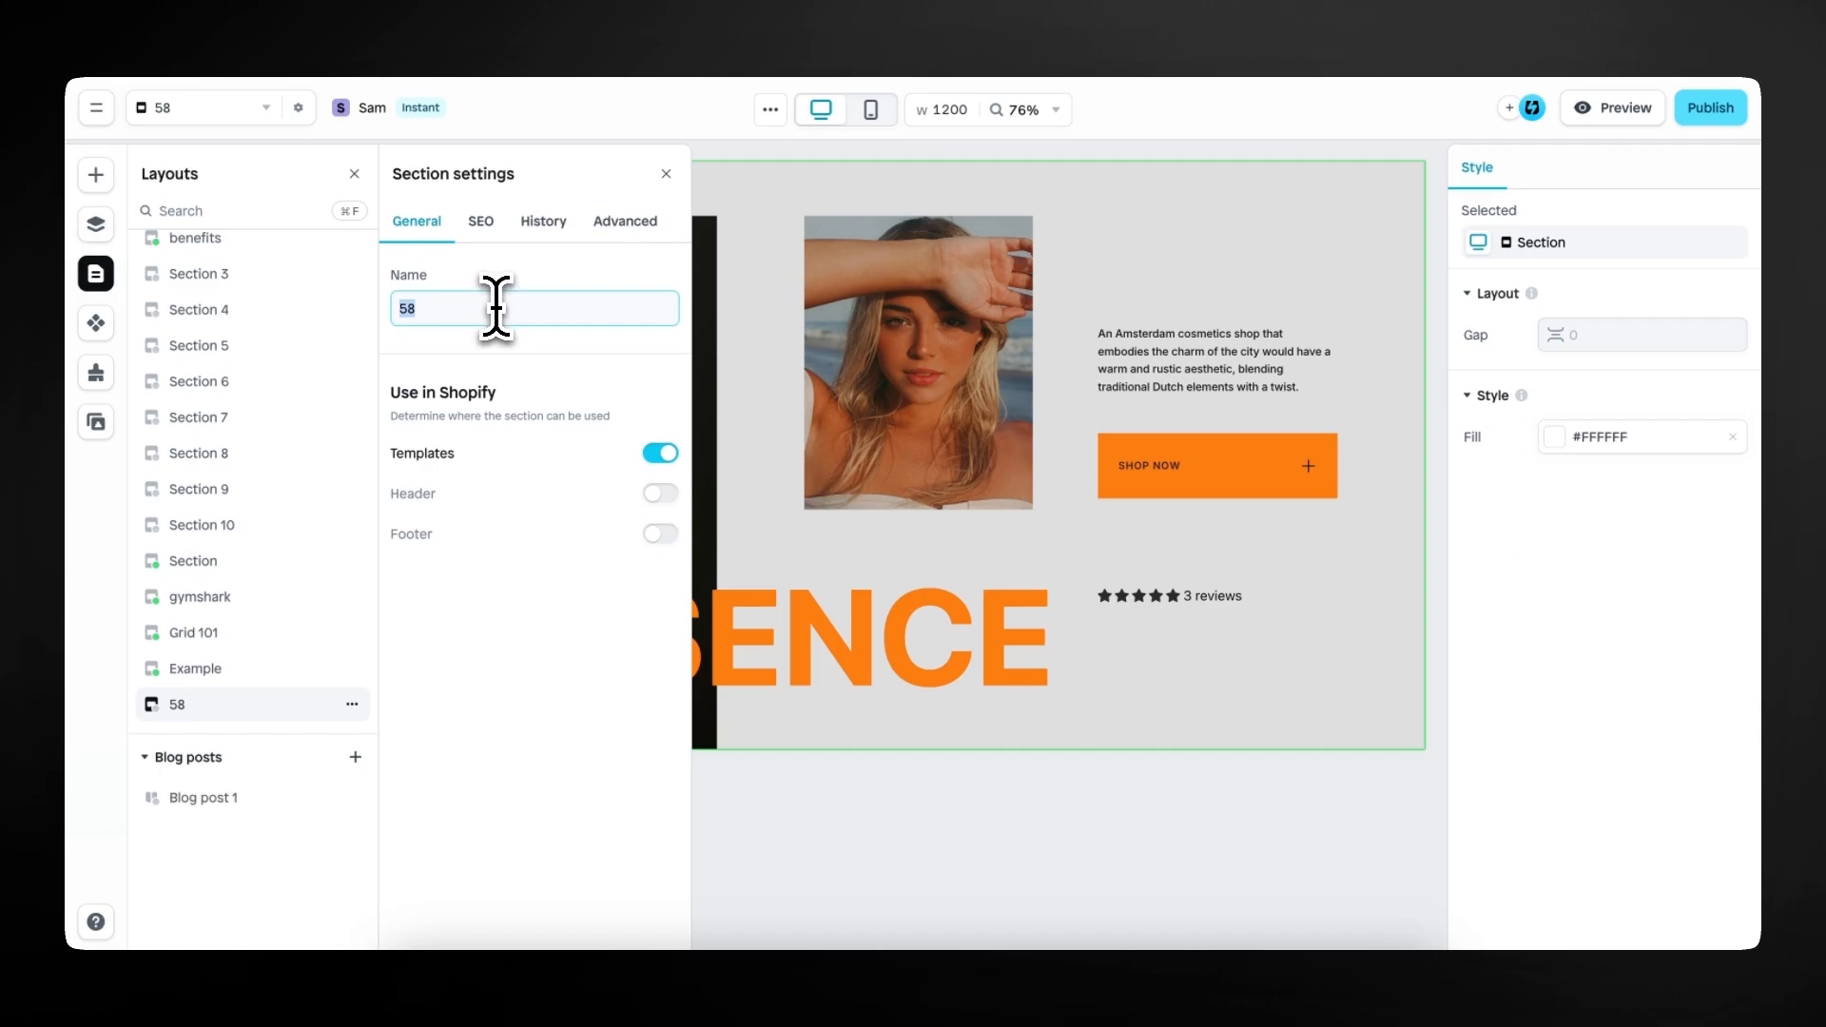
{"action": "type", "text": "Figma to Shopify"}
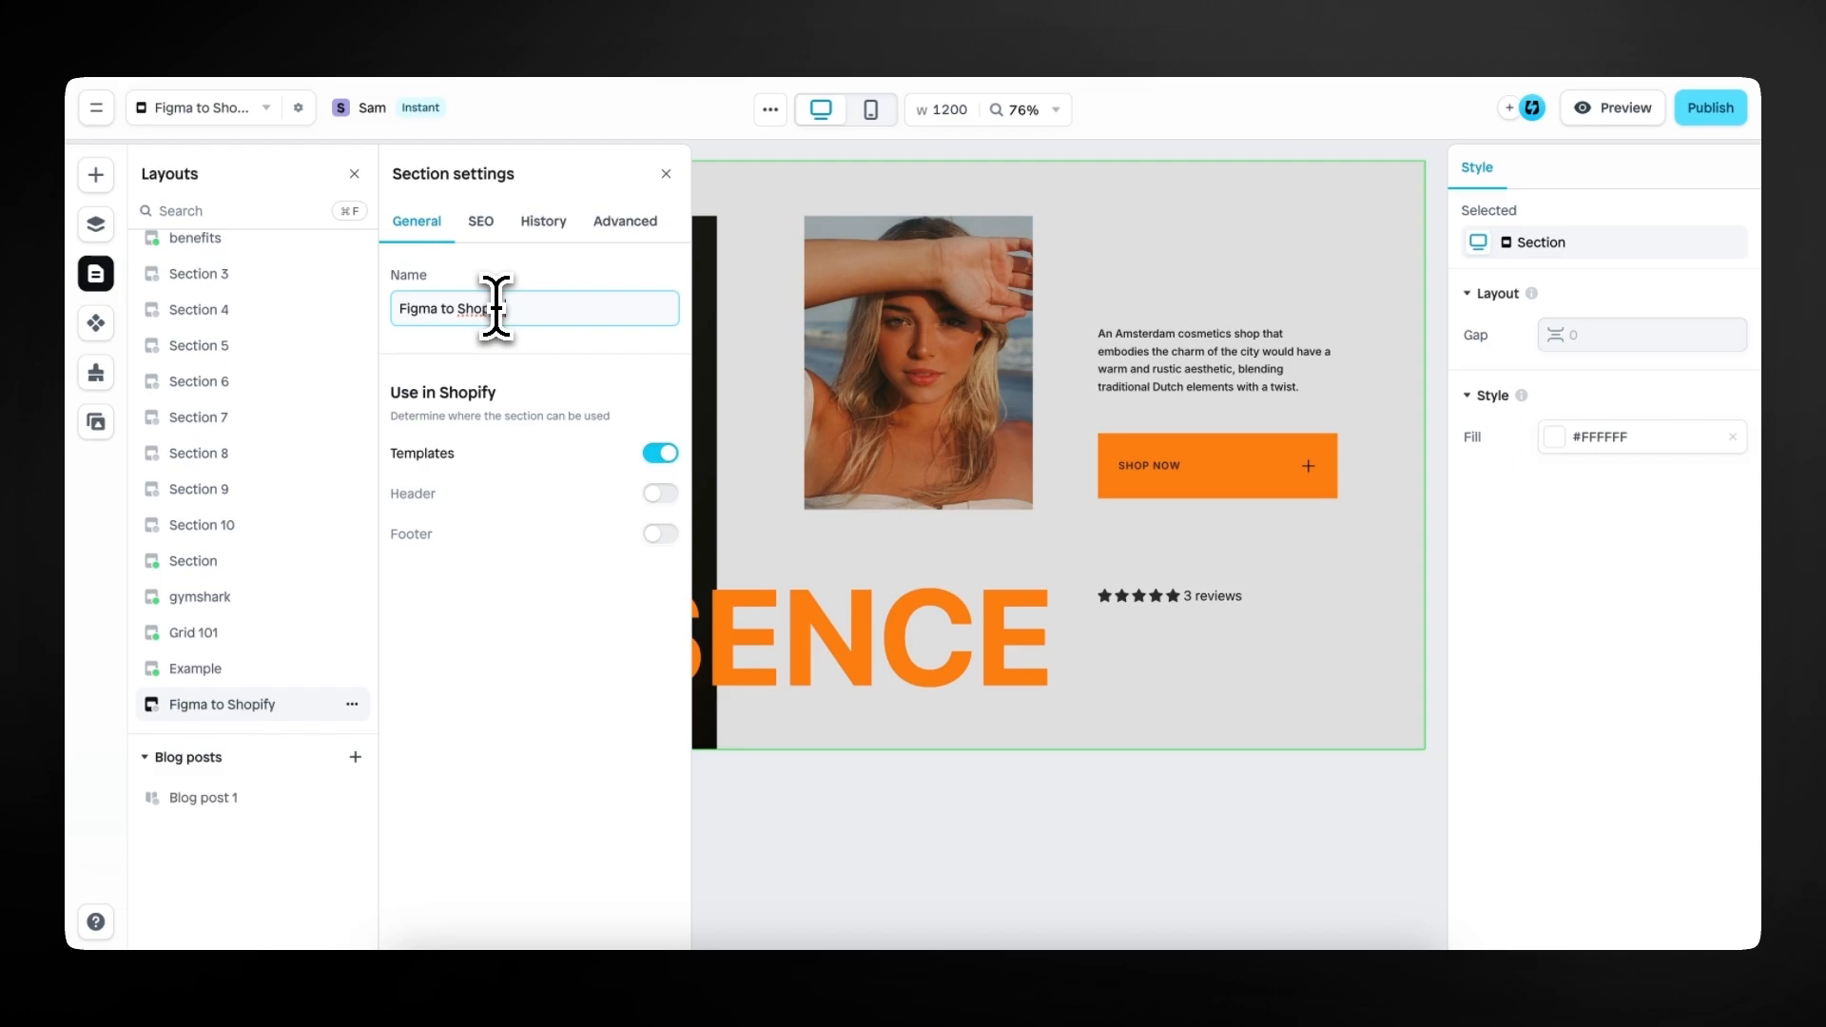
{"action": "left_click", "coordinate": [1709, 112]}
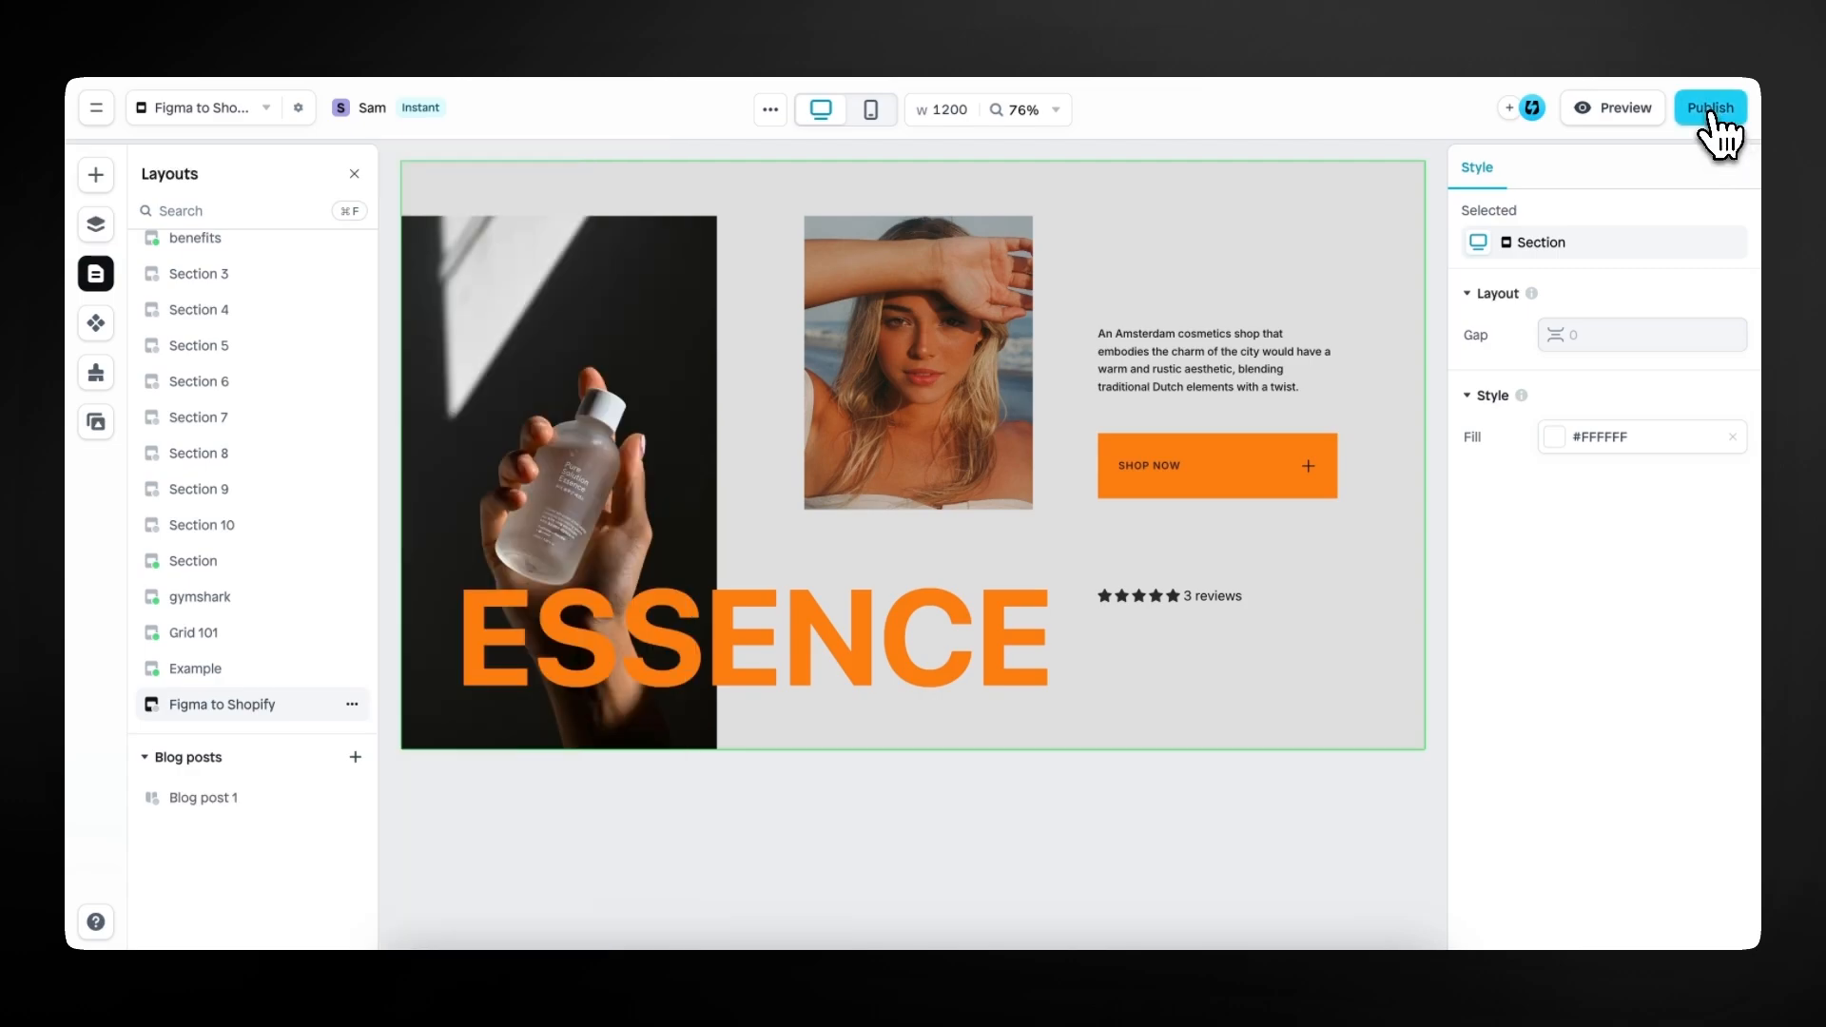
{"action": "left_click", "coordinate": [1709, 110]}
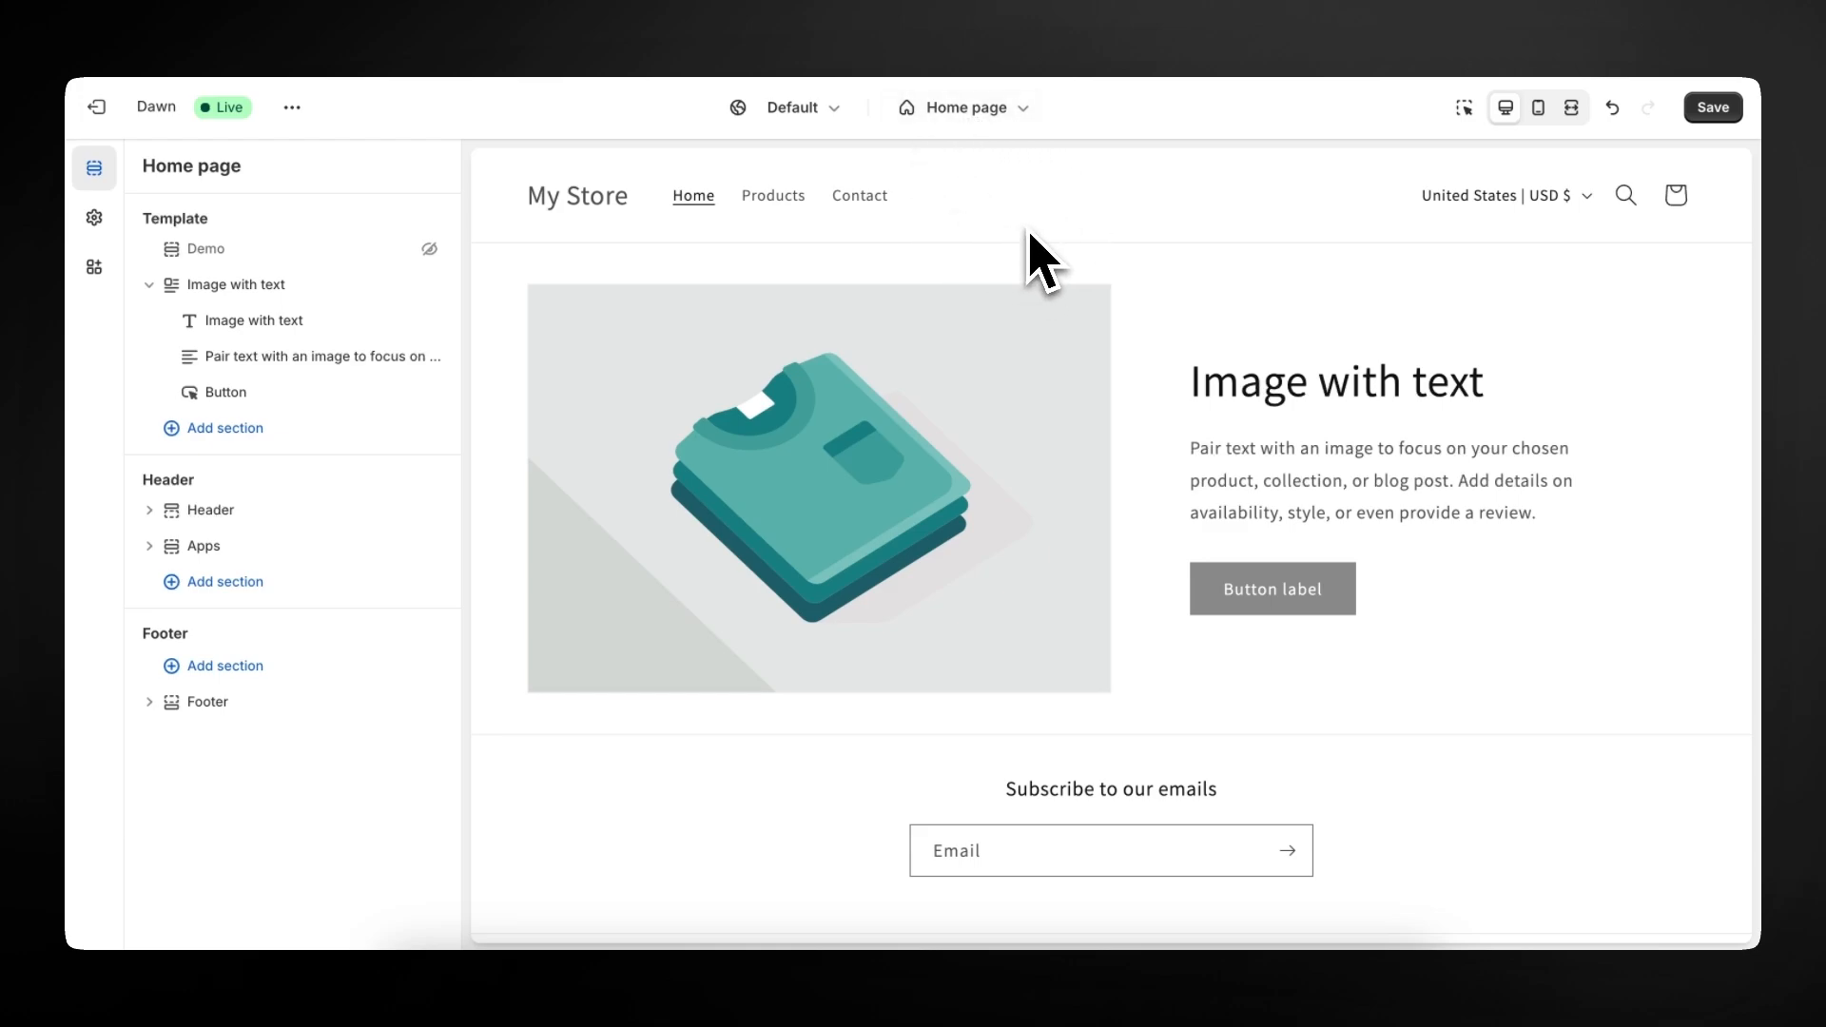
In the Shopify theme editor, add the "Figma to Shopify" section to the home page template below Image with text.
{"action": "left_click", "coordinate": [225, 428]}
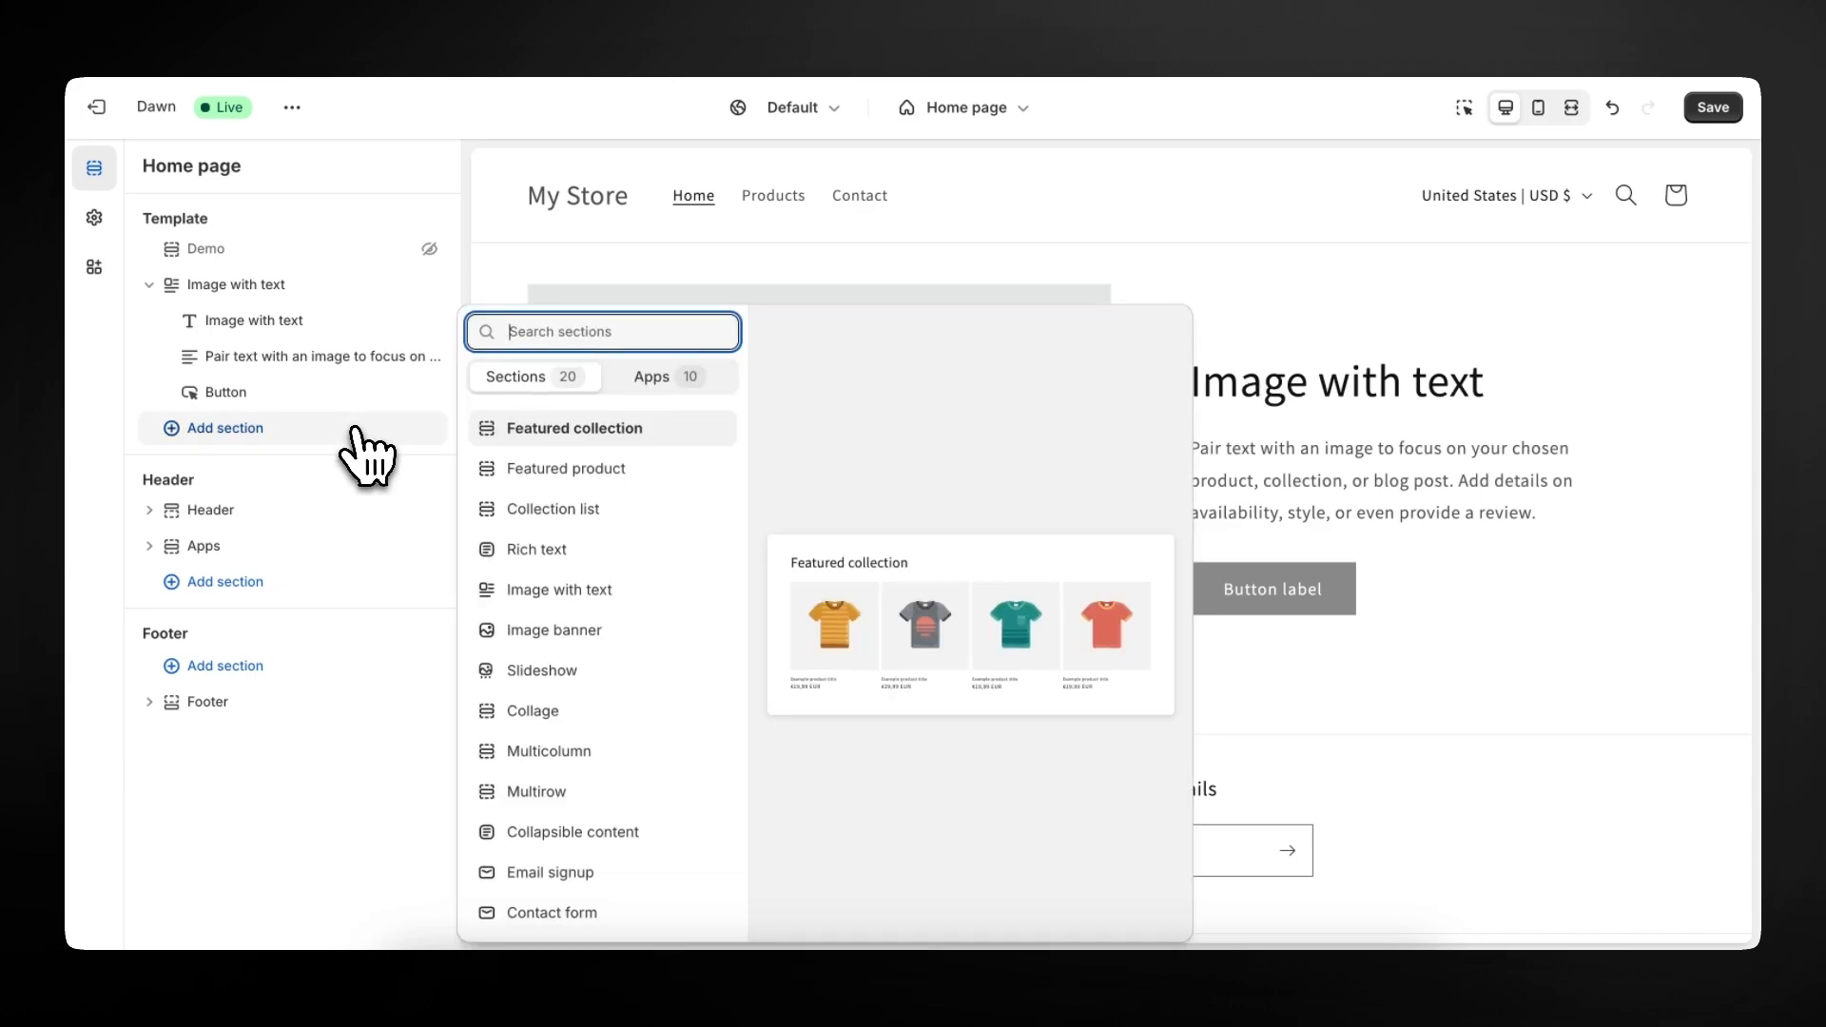
{"action": "type", "text": "figma to sh"}
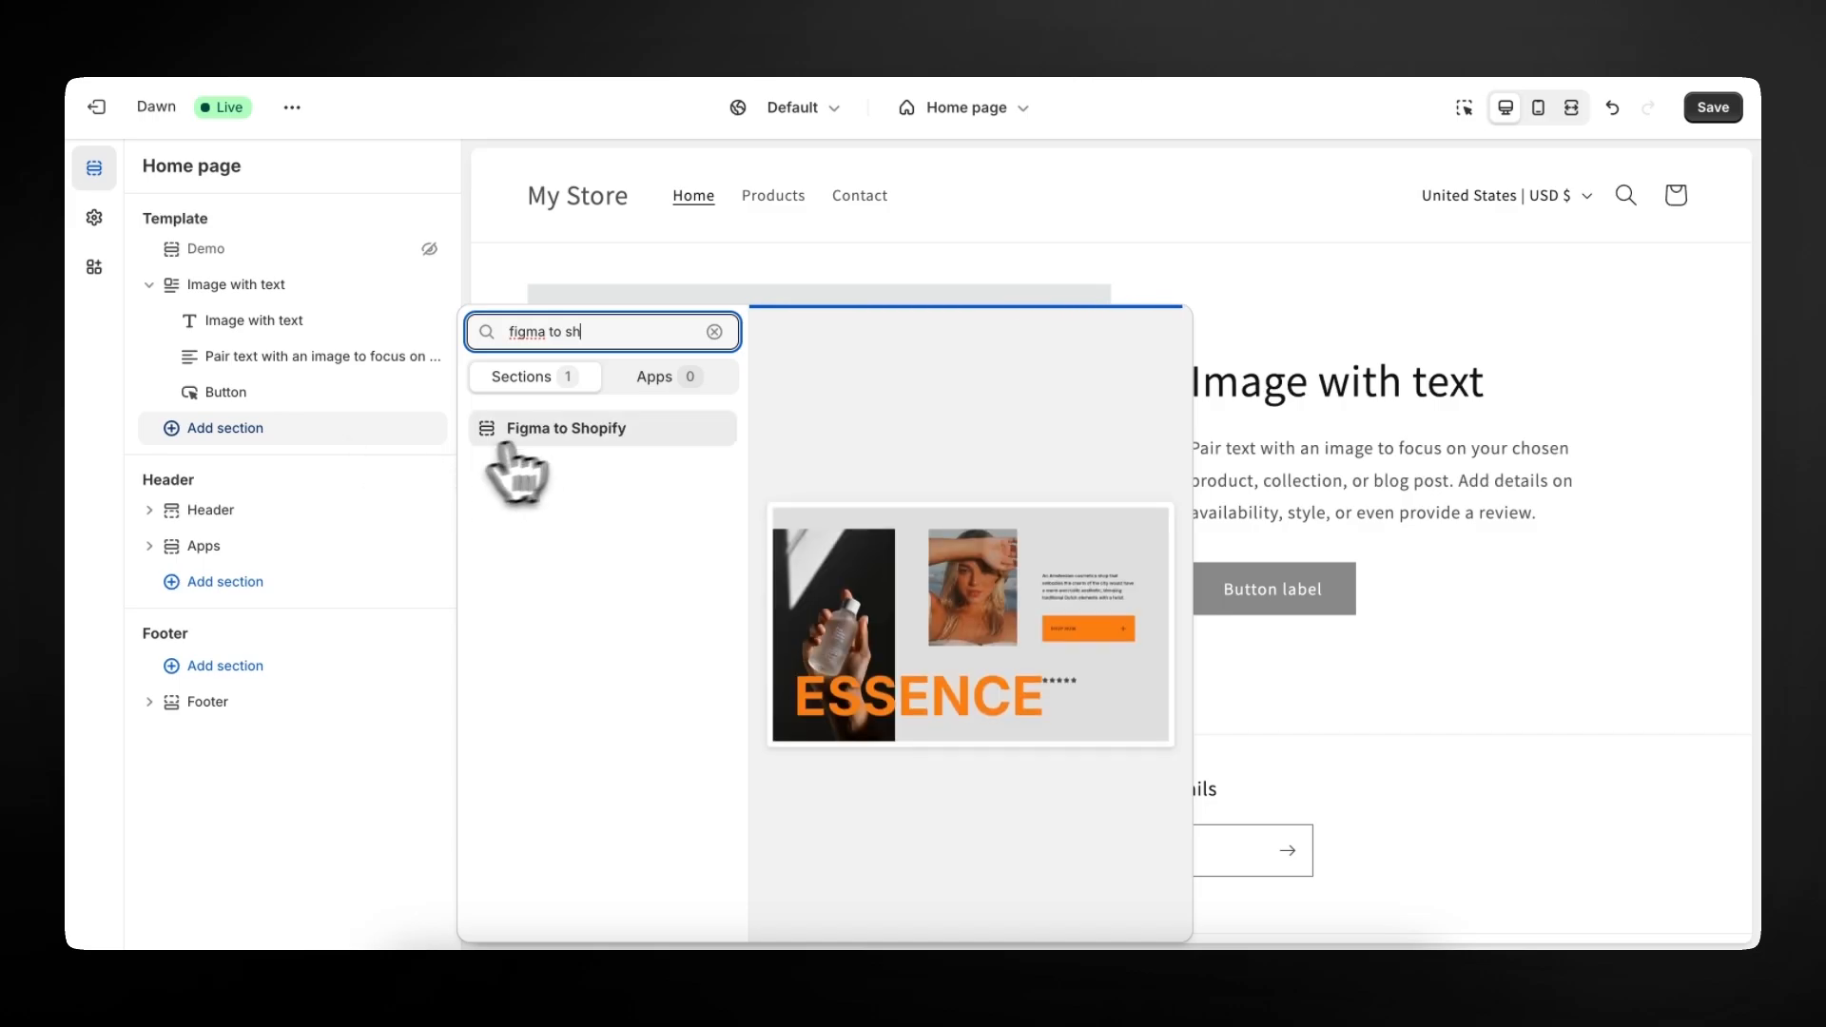
{"action": "left_click", "coordinate": [584, 433]}
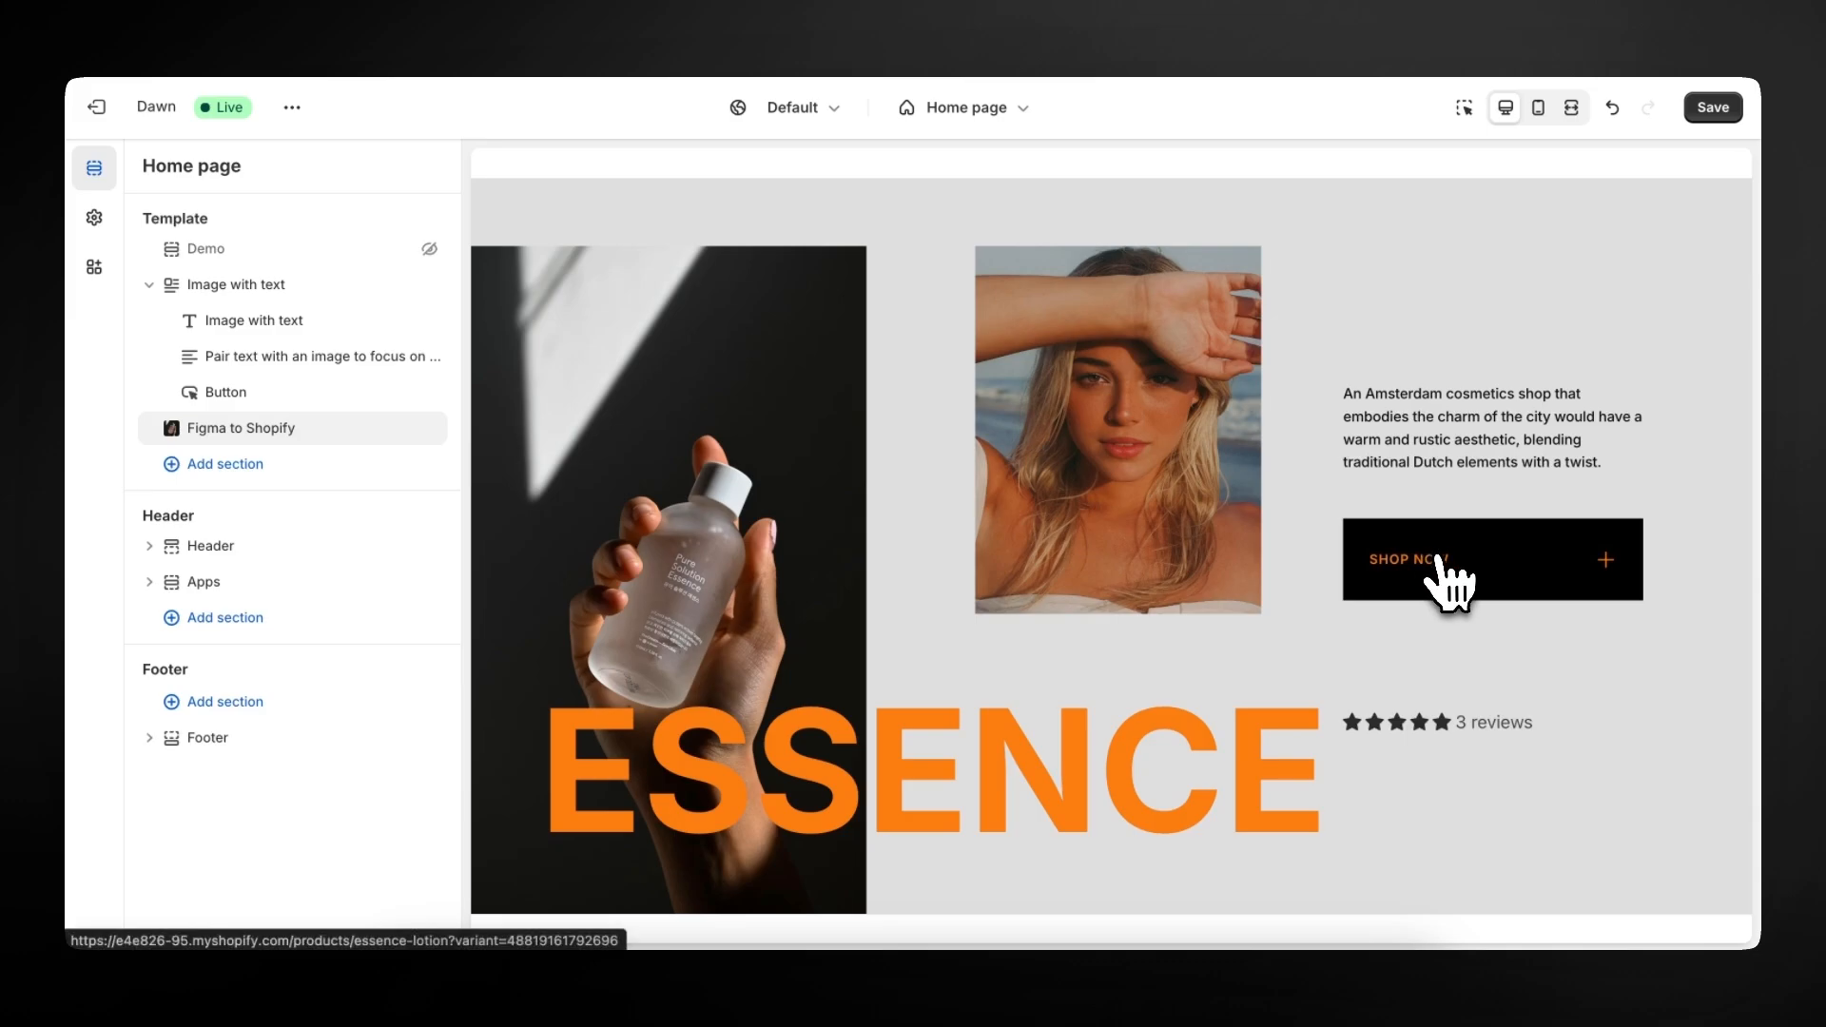
Check the added section in the mobile preview, then return to the desktop preview and review it there.
{"action": "left_click", "coordinate": [1542, 124]}
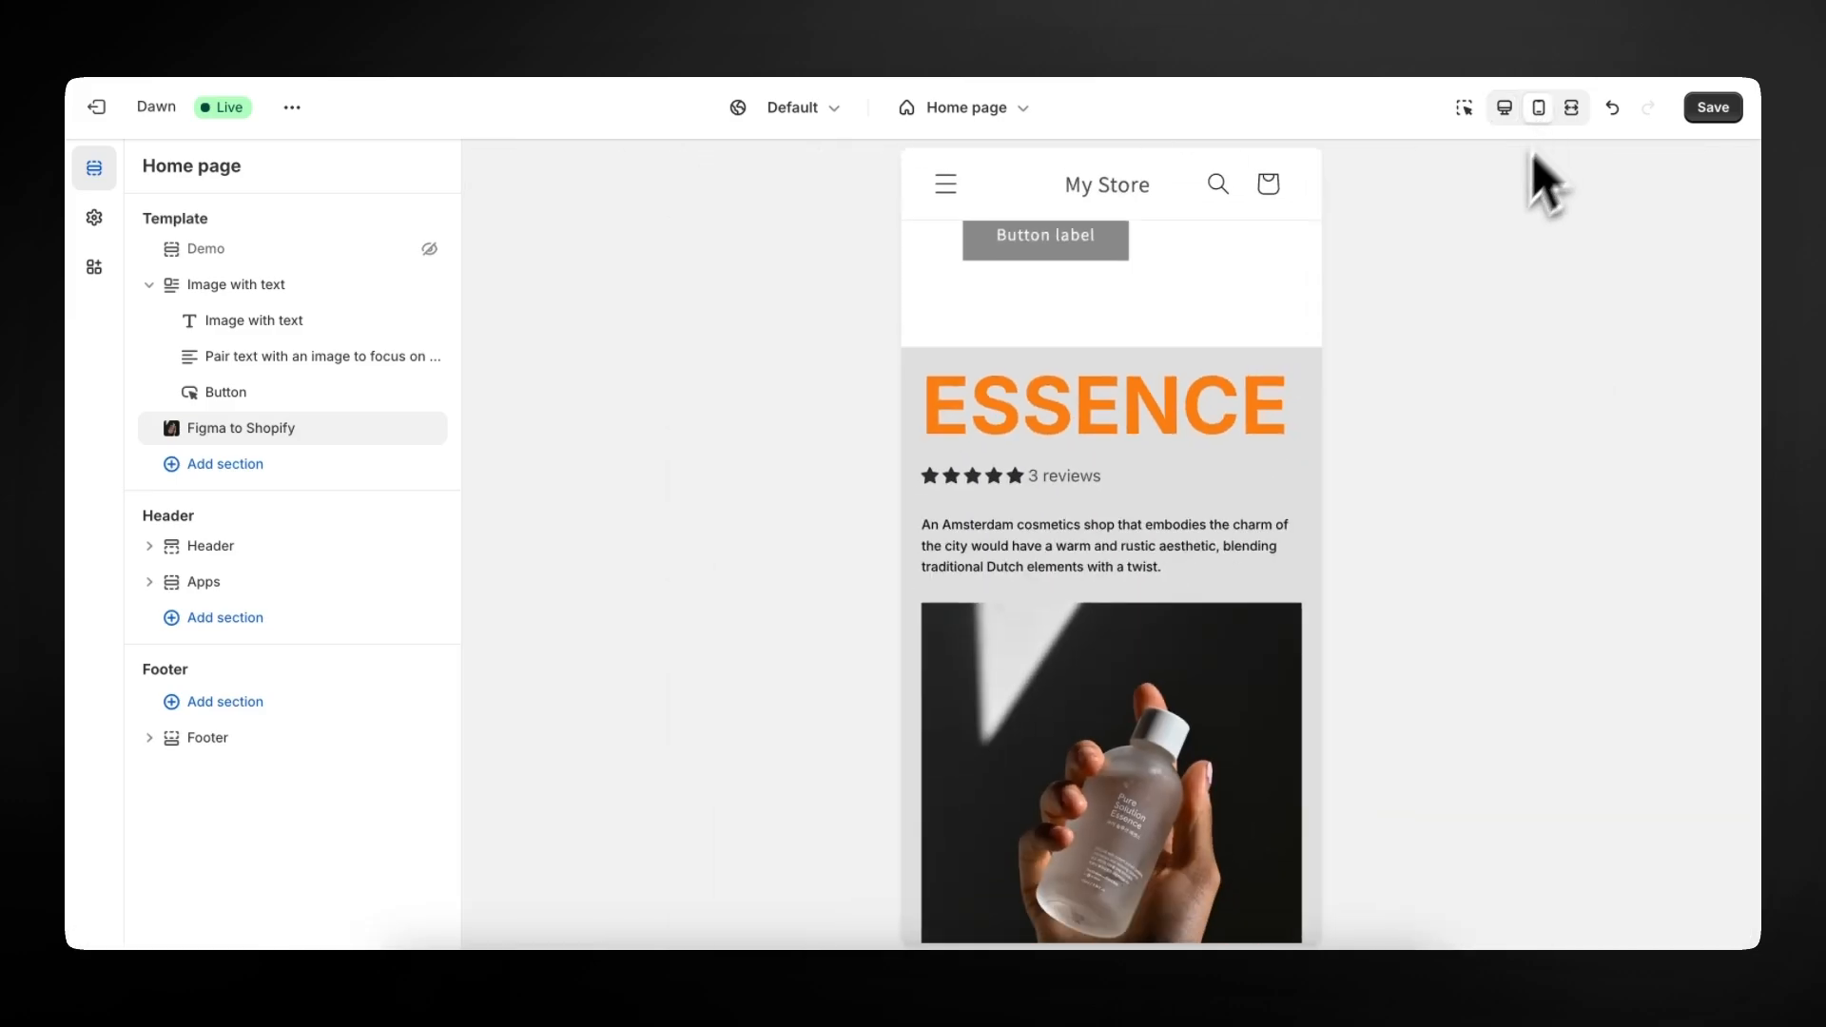
{"action": "scroll", "coordinate": [1274, 561], "scroll_direction": "down", "scroll_amount": 5}
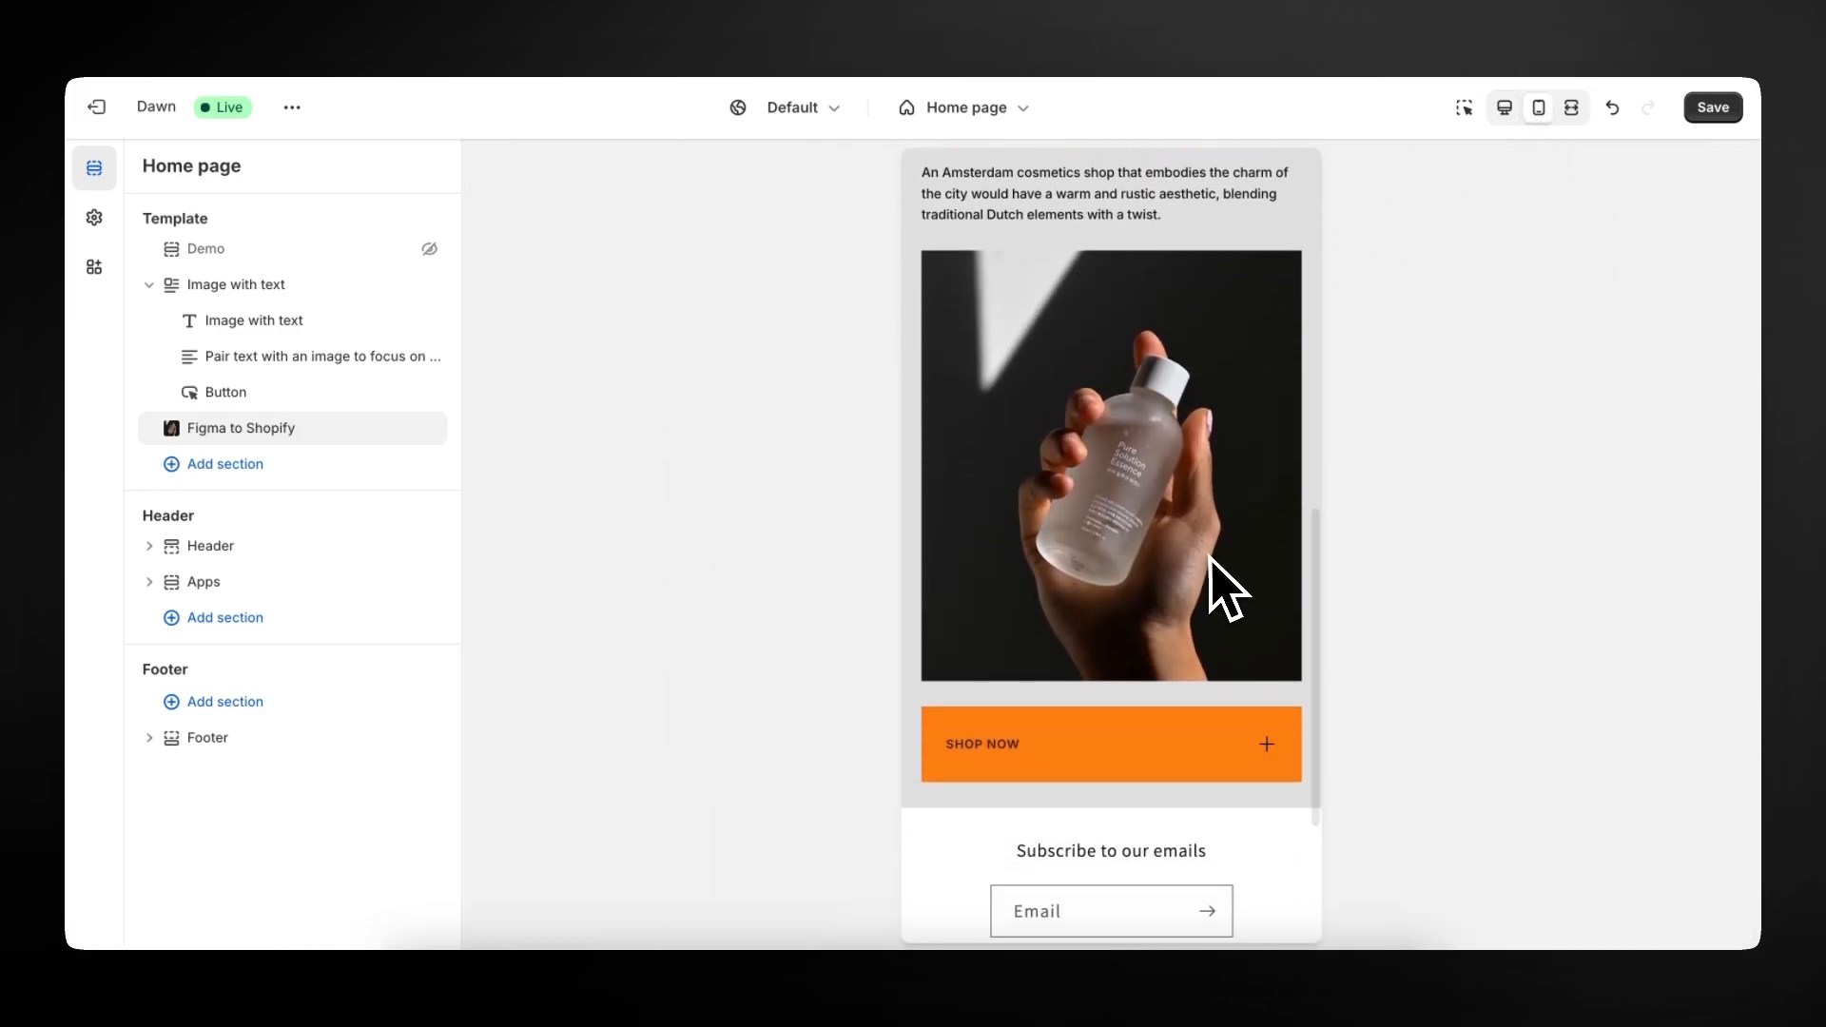
{"action": "scroll", "coordinate": [1236, 571], "scroll_direction": "up", "scroll_amount": 3}
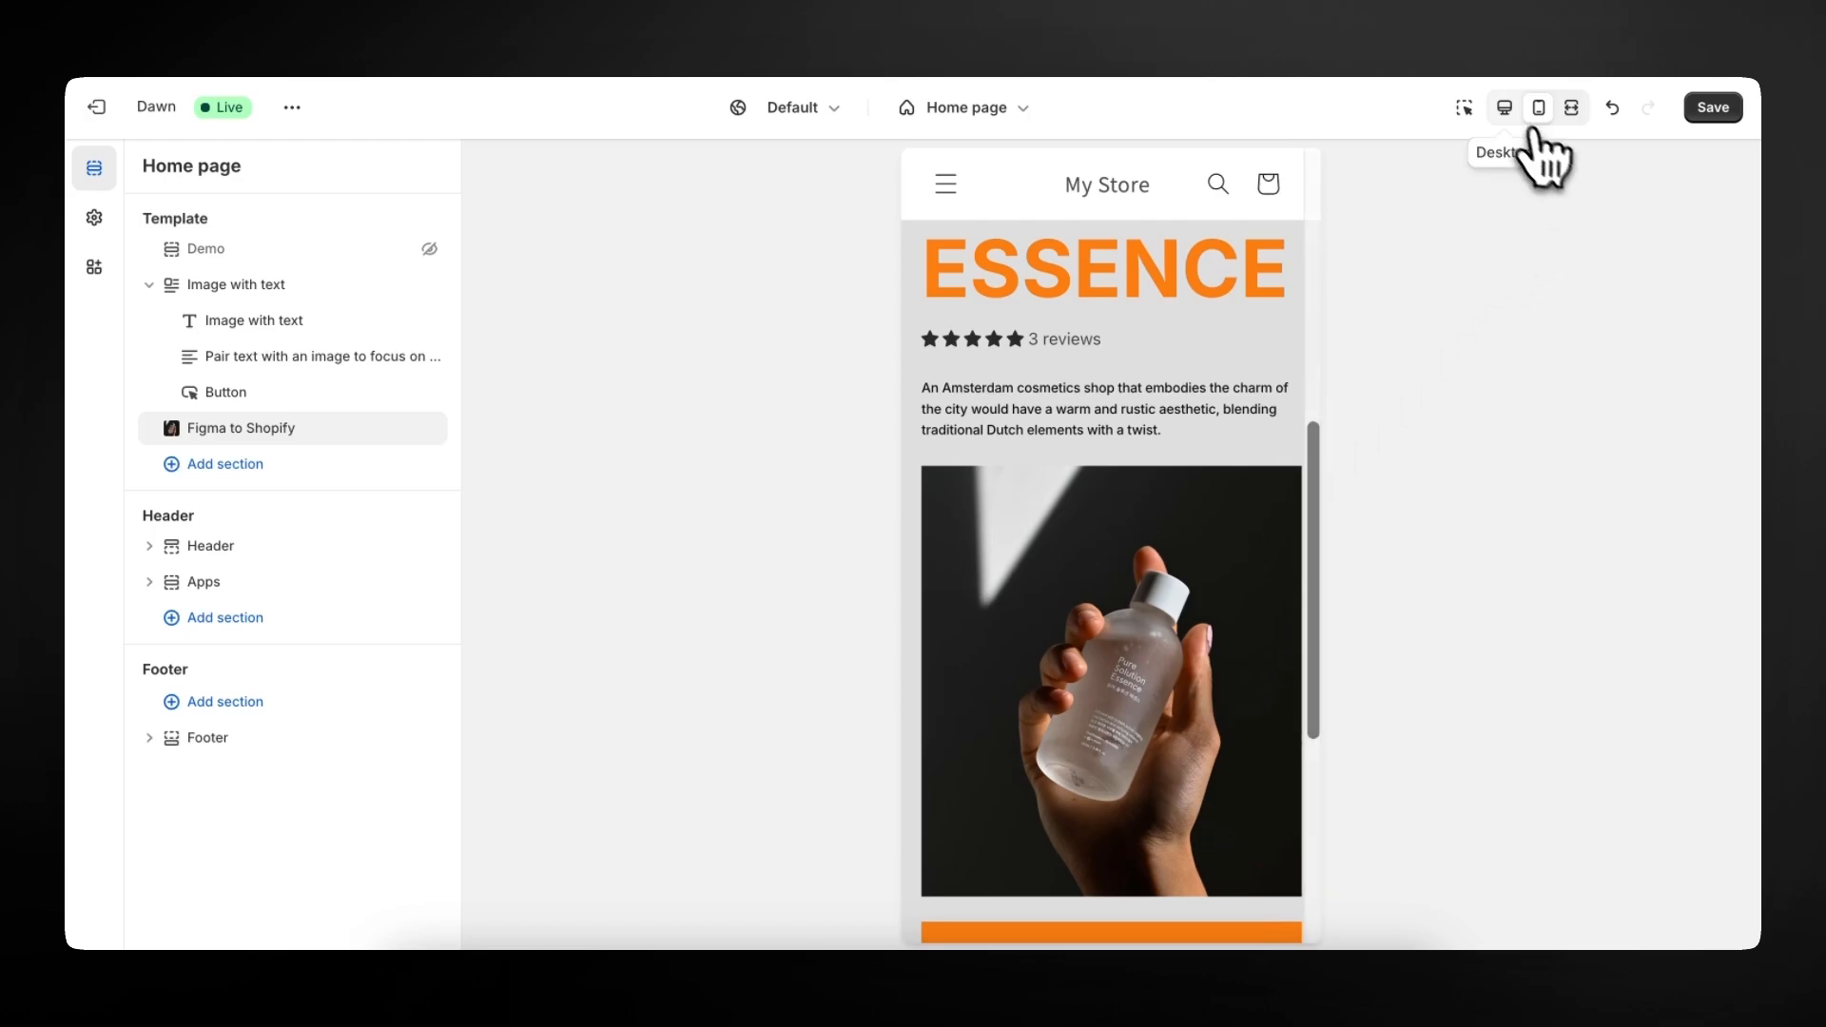
{"action": "left_click", "coordinate": [1507, 110]}
{"action": "scroll", "coordinate": [1193, 509], "scroll_direction": "up", "scroll_amount": 2}
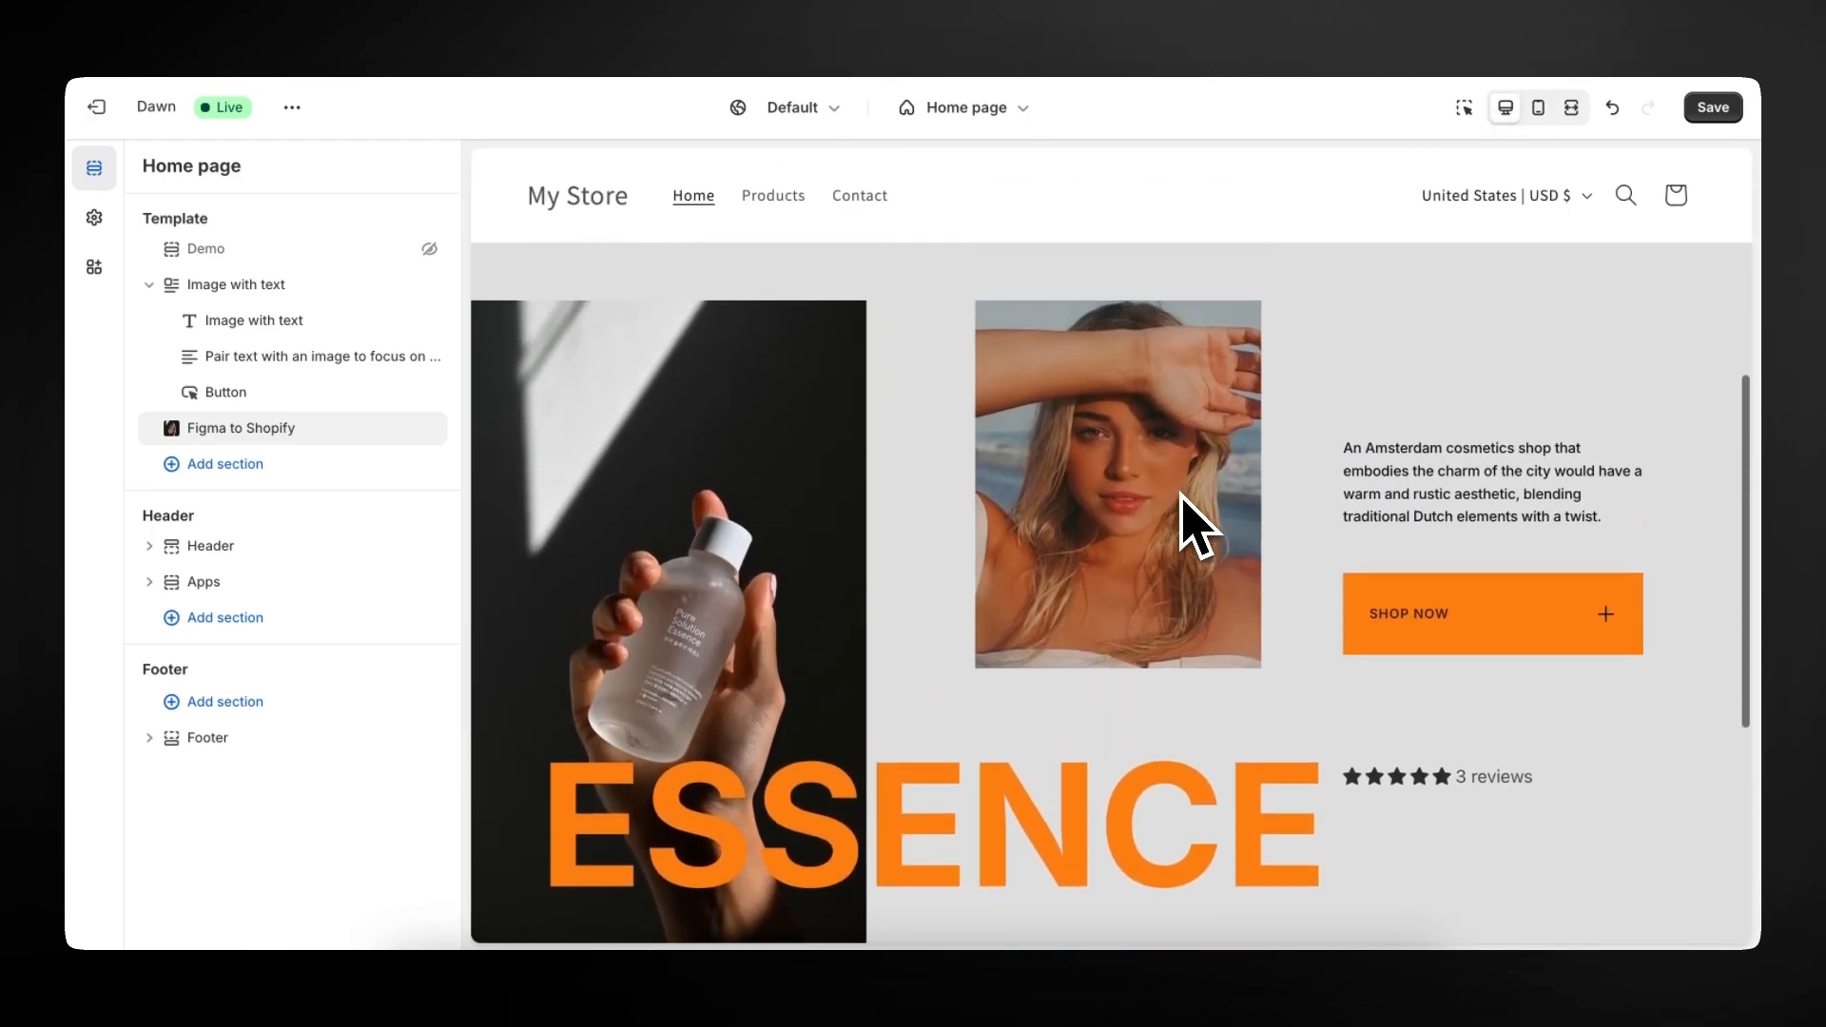
{"action": "scroll", "coordinate": [1194, 523], "scroll_direction": "down", "scroll_amount": 1}
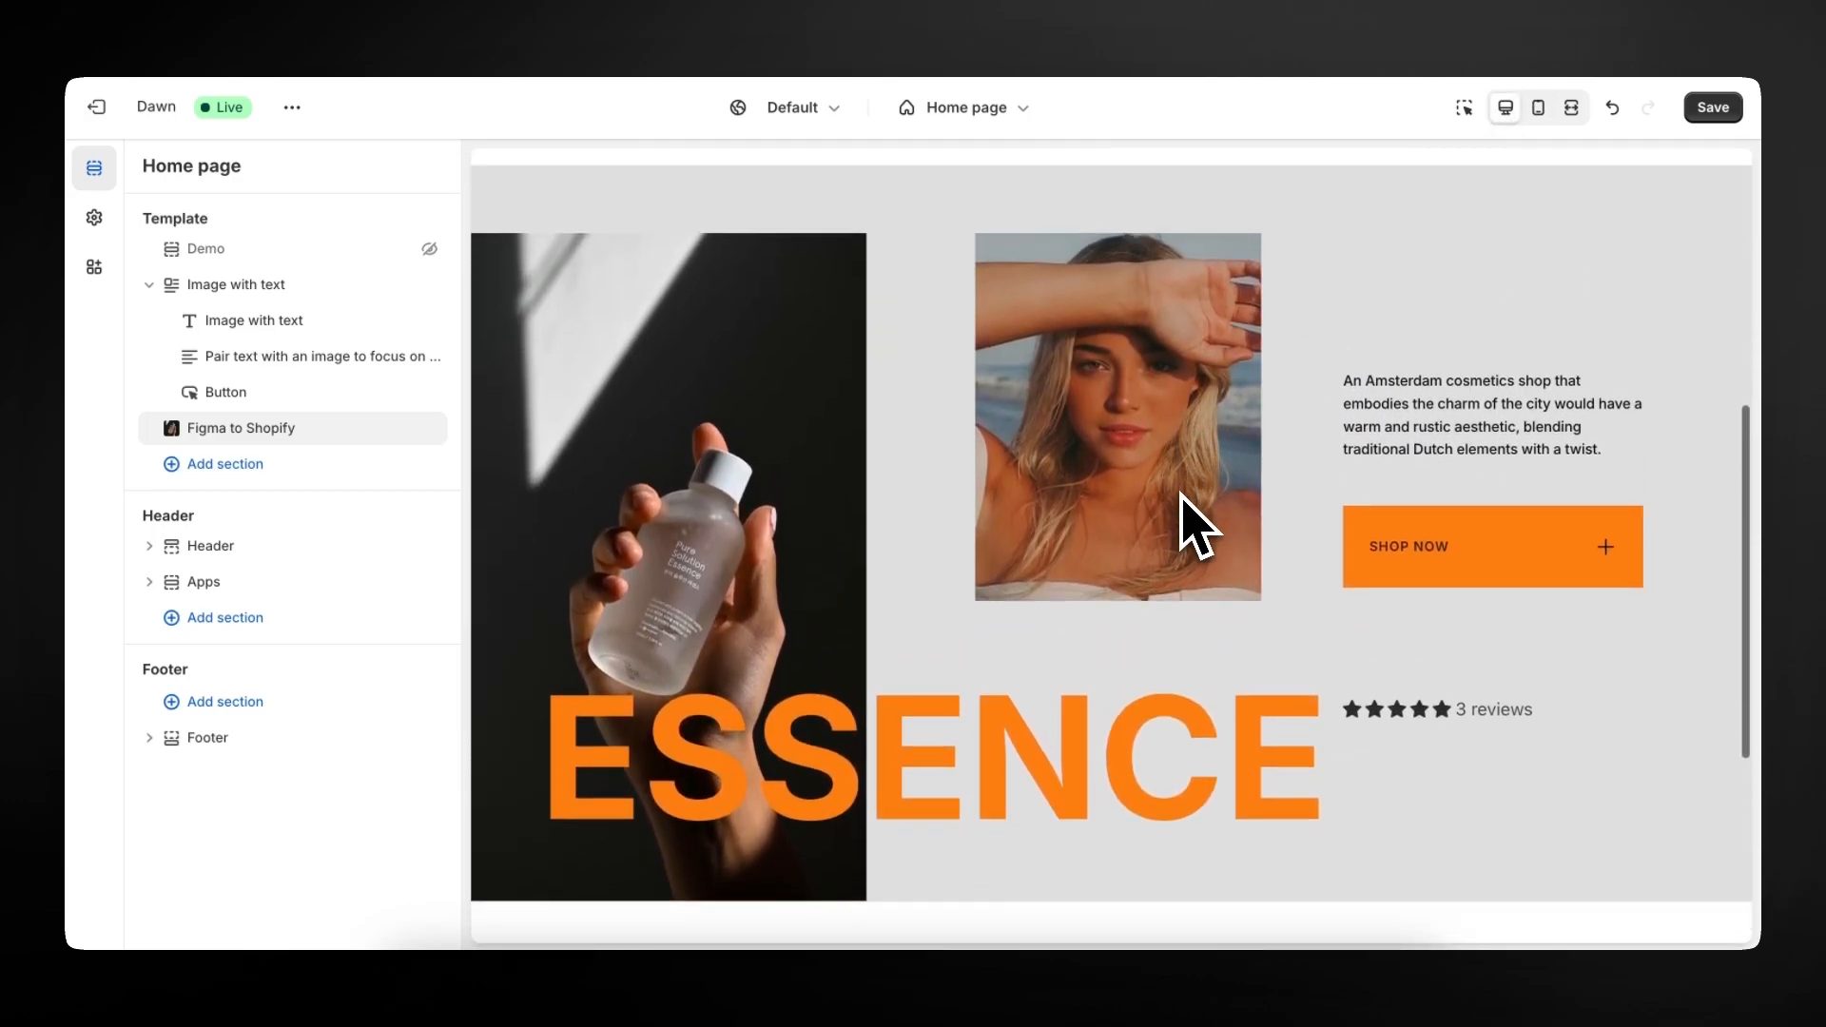